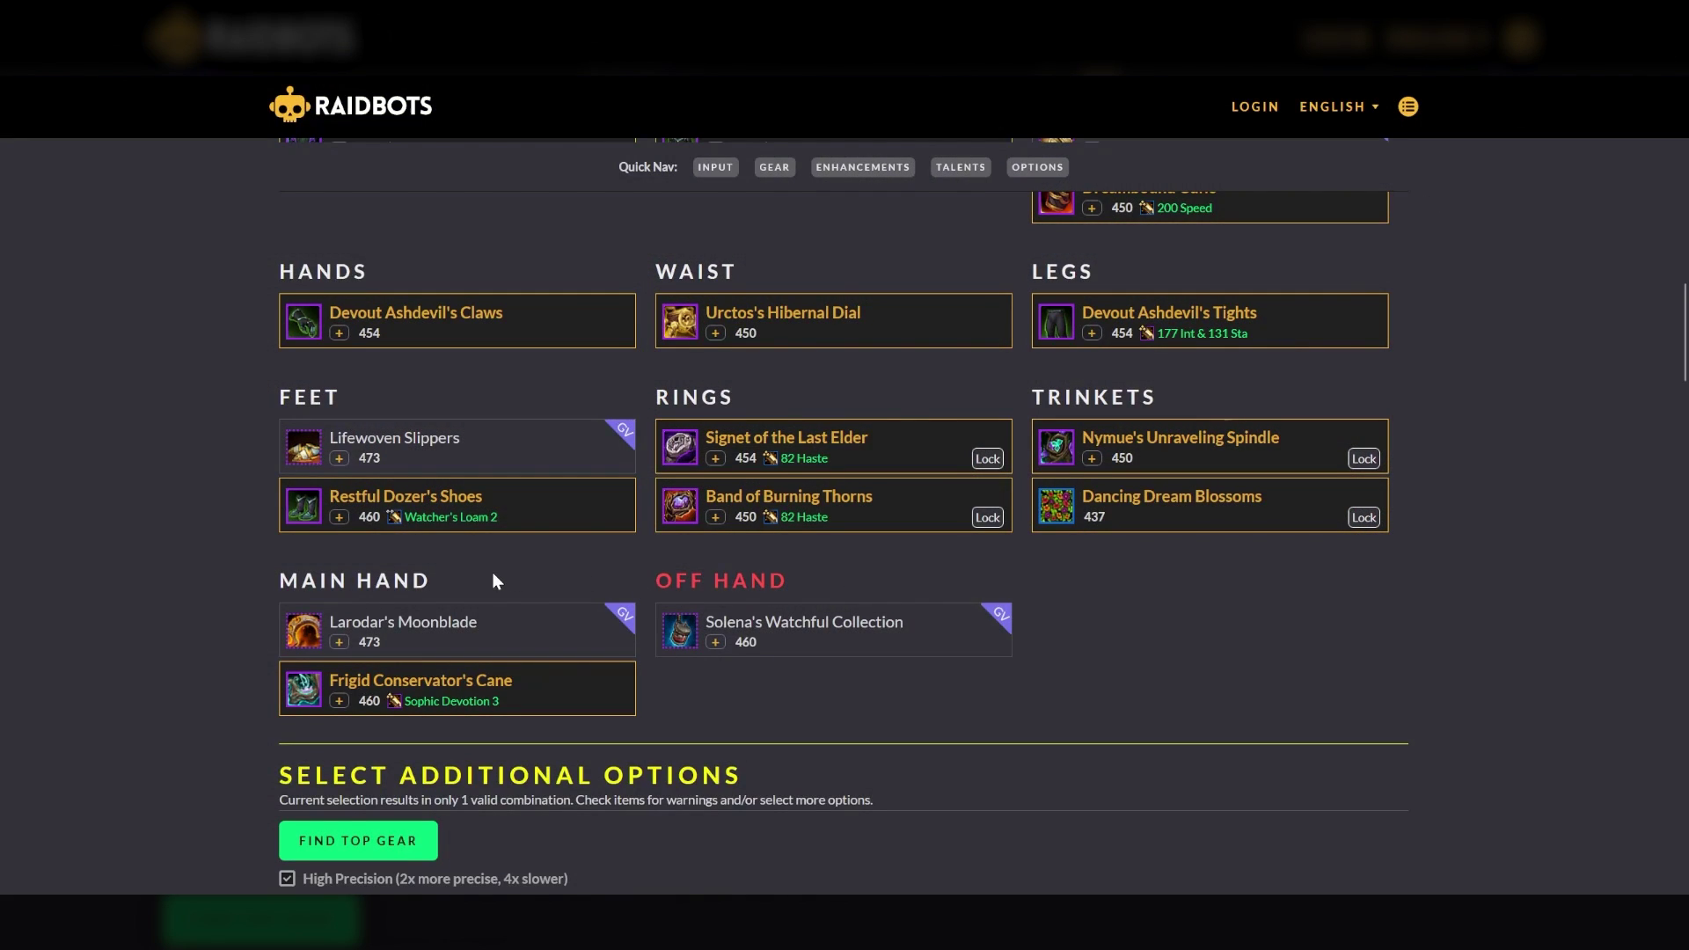
Step: Add copies of Lifewoven Slippers and Restful Dozer's Shoes upgraded to item level 476 to the feet comparison
{"action": "left_click", "coordinate": [339, 459]}
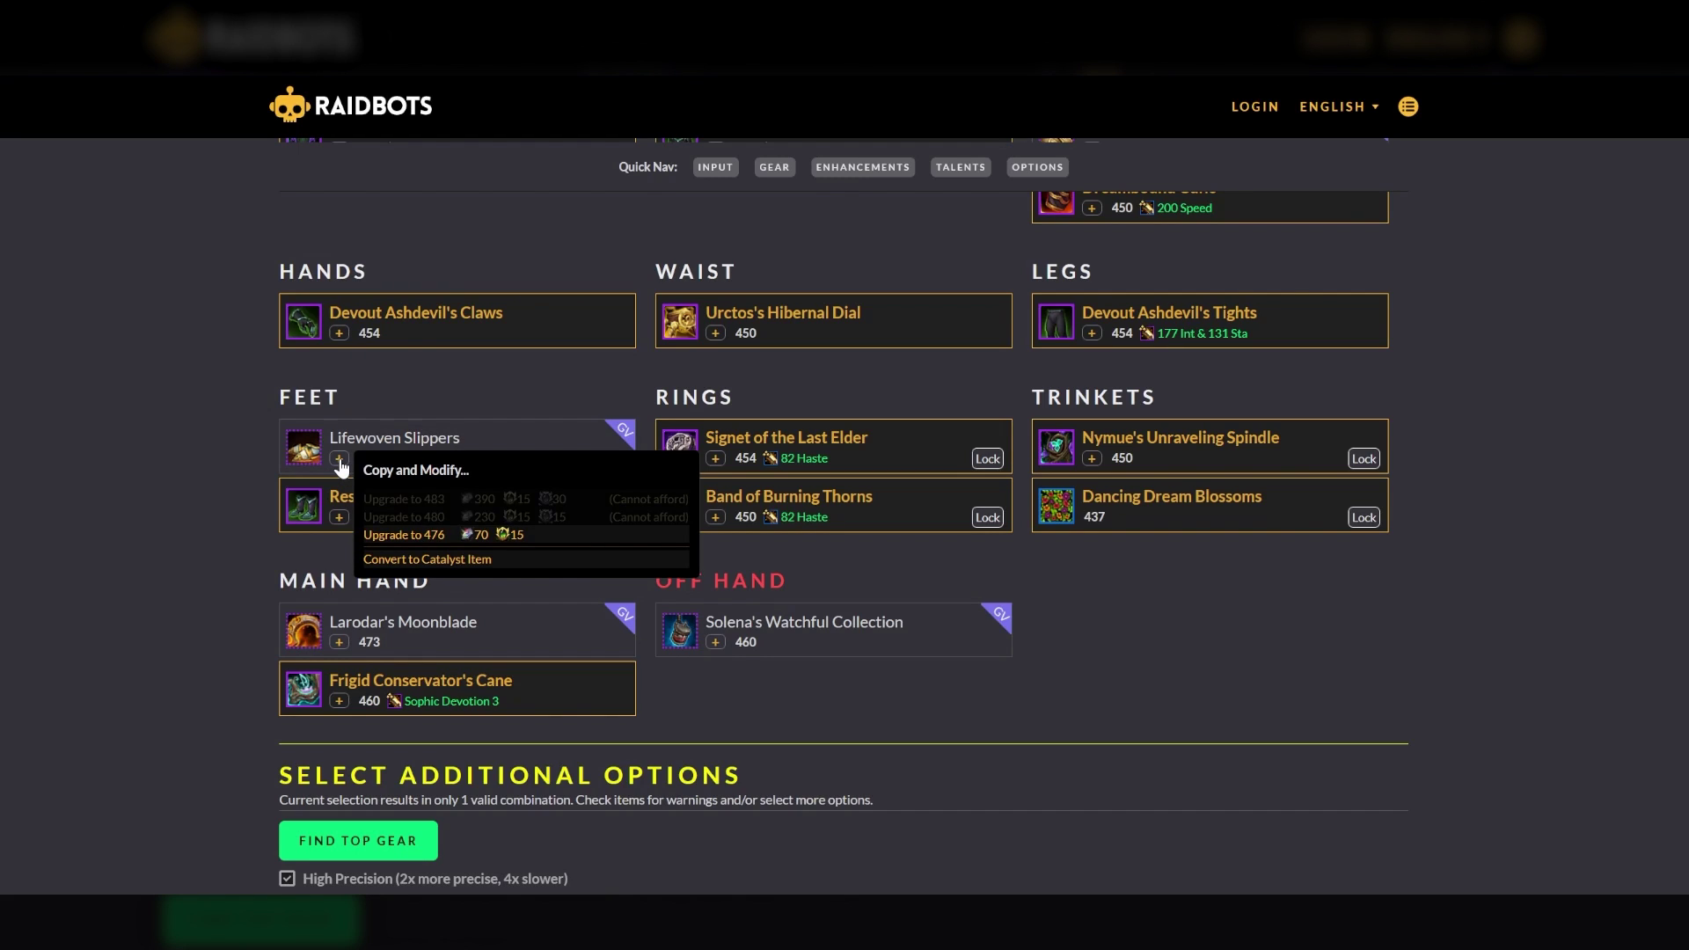
{"action": "left_click", "coordinate": [435, 539]}
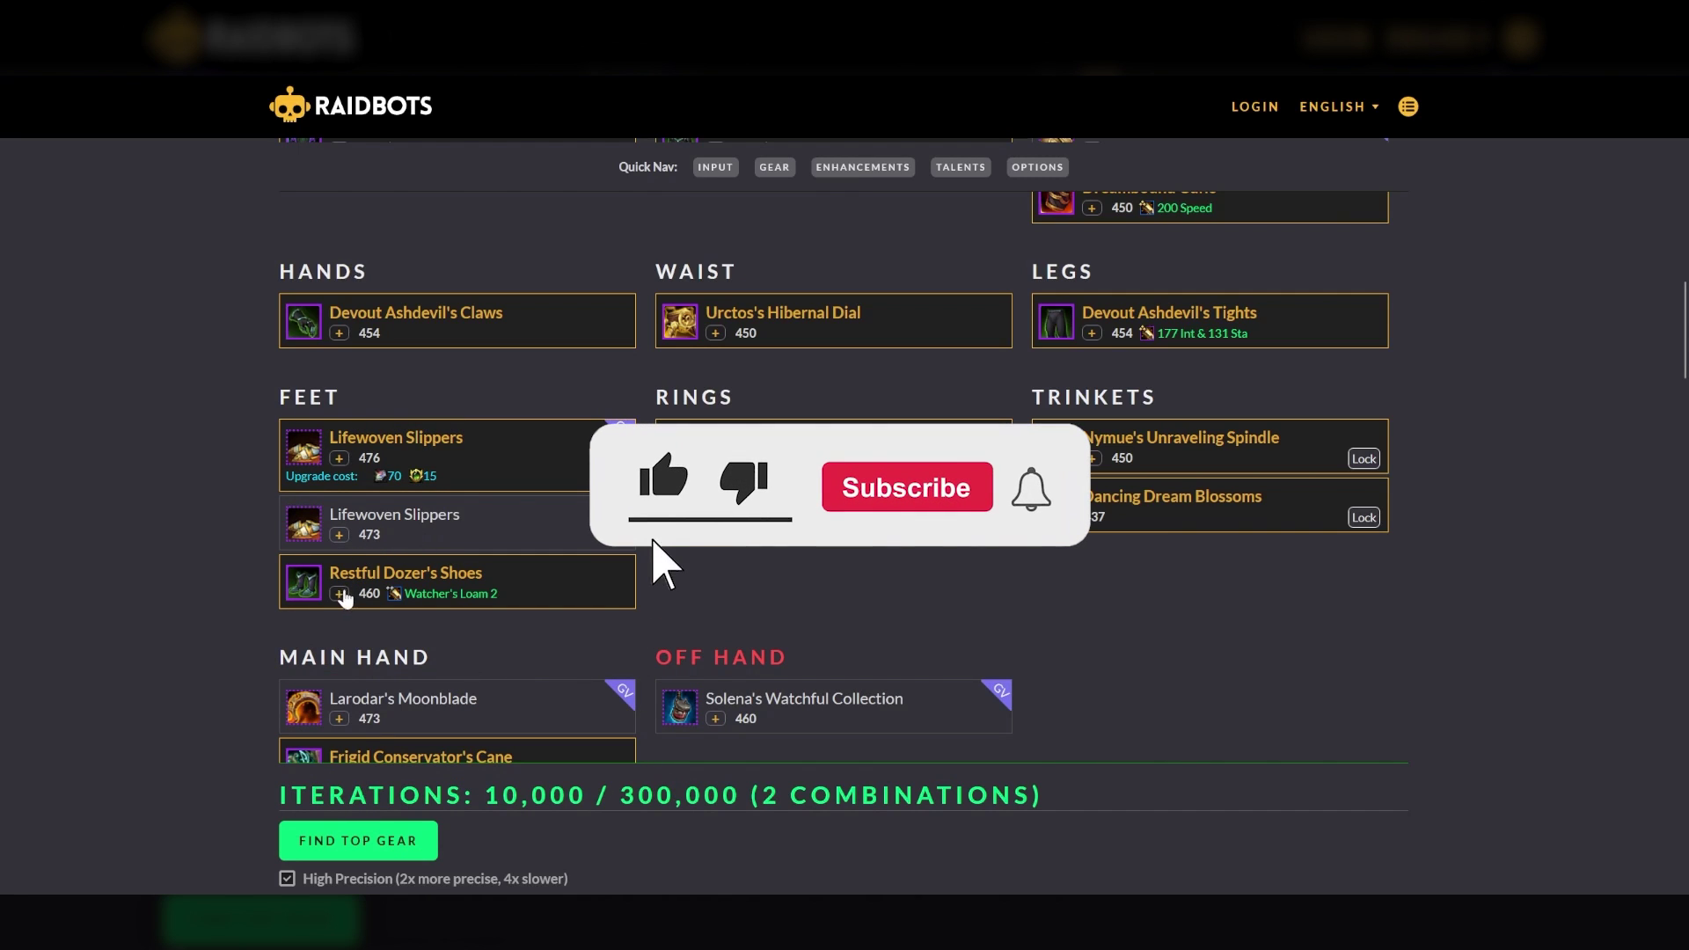
{"action": "left_click", "coordinate": [339, 594]}
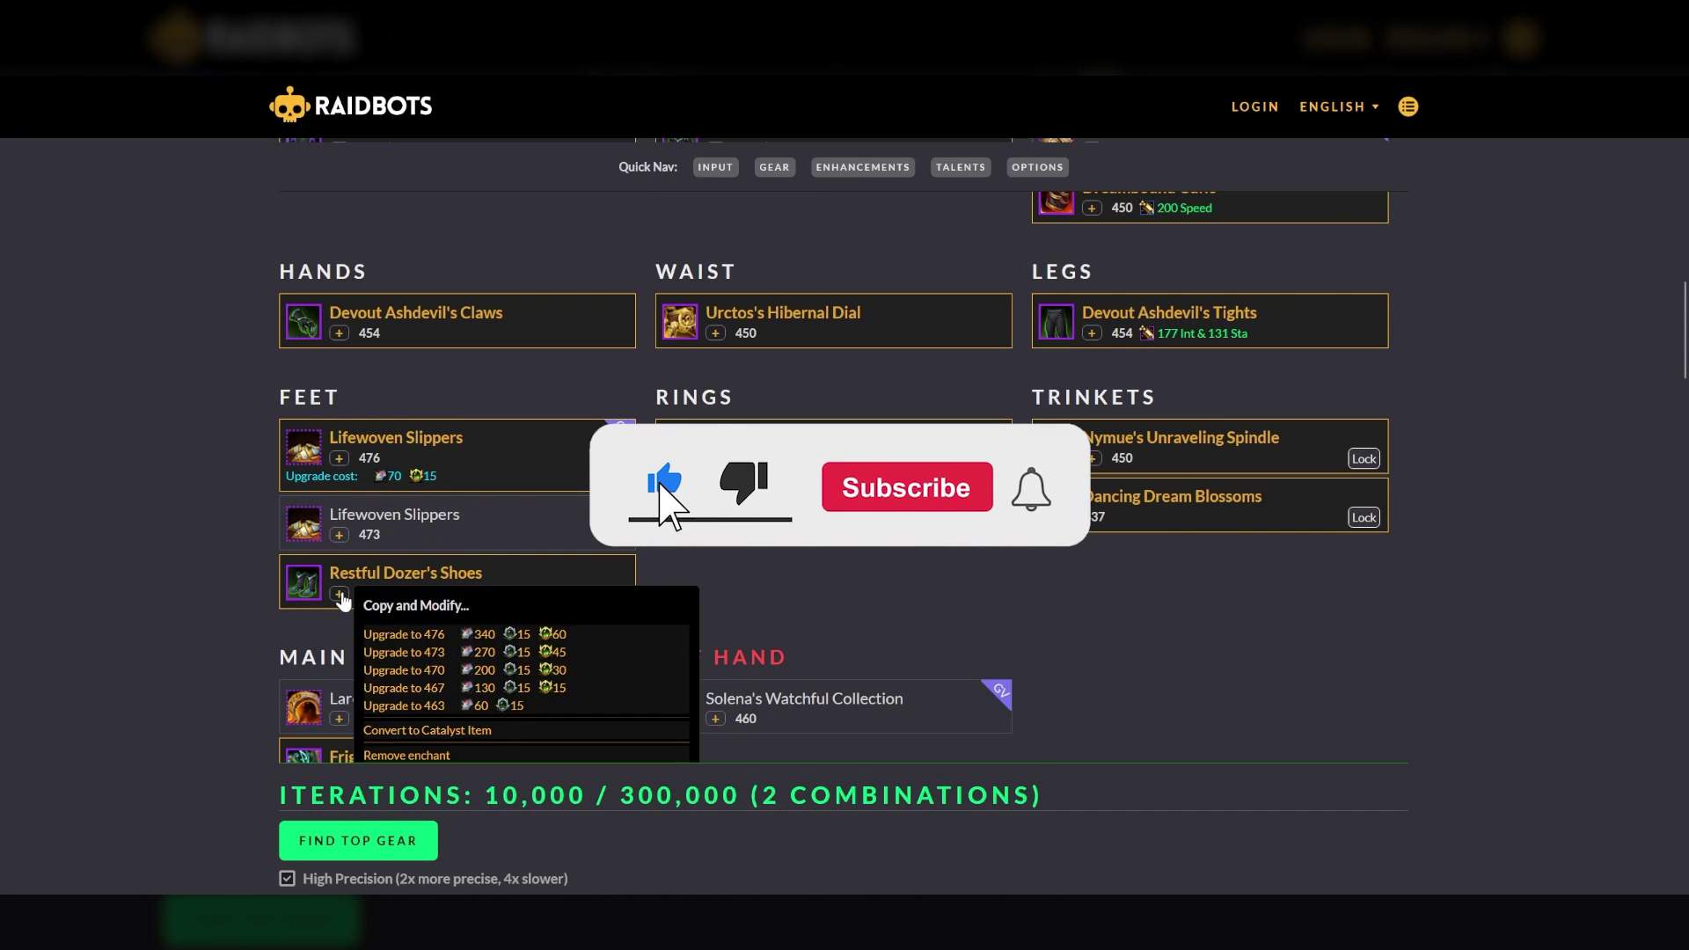
{"action": "left_click", "coordinate": [387, 634]}
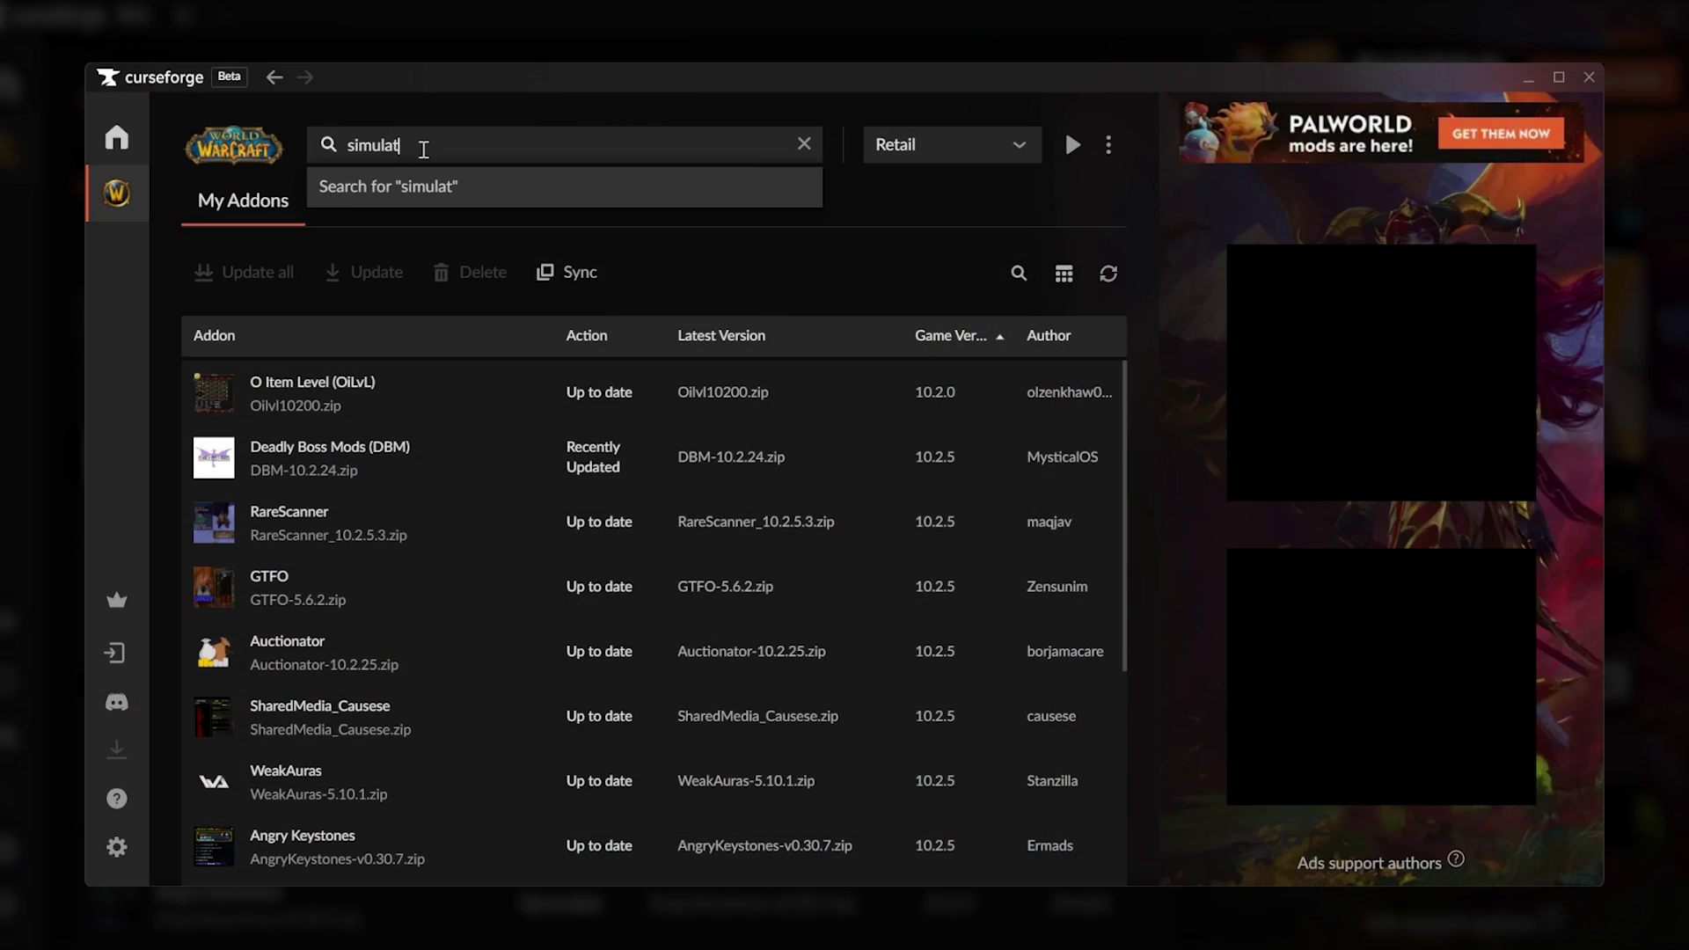
Step: In CurseForge, search World of Warcraft addons for "simulation", install Simulationcraft, and view the installed addons
{"action": "type", "text": "on"}
{"action": "key", "text": "Return"}
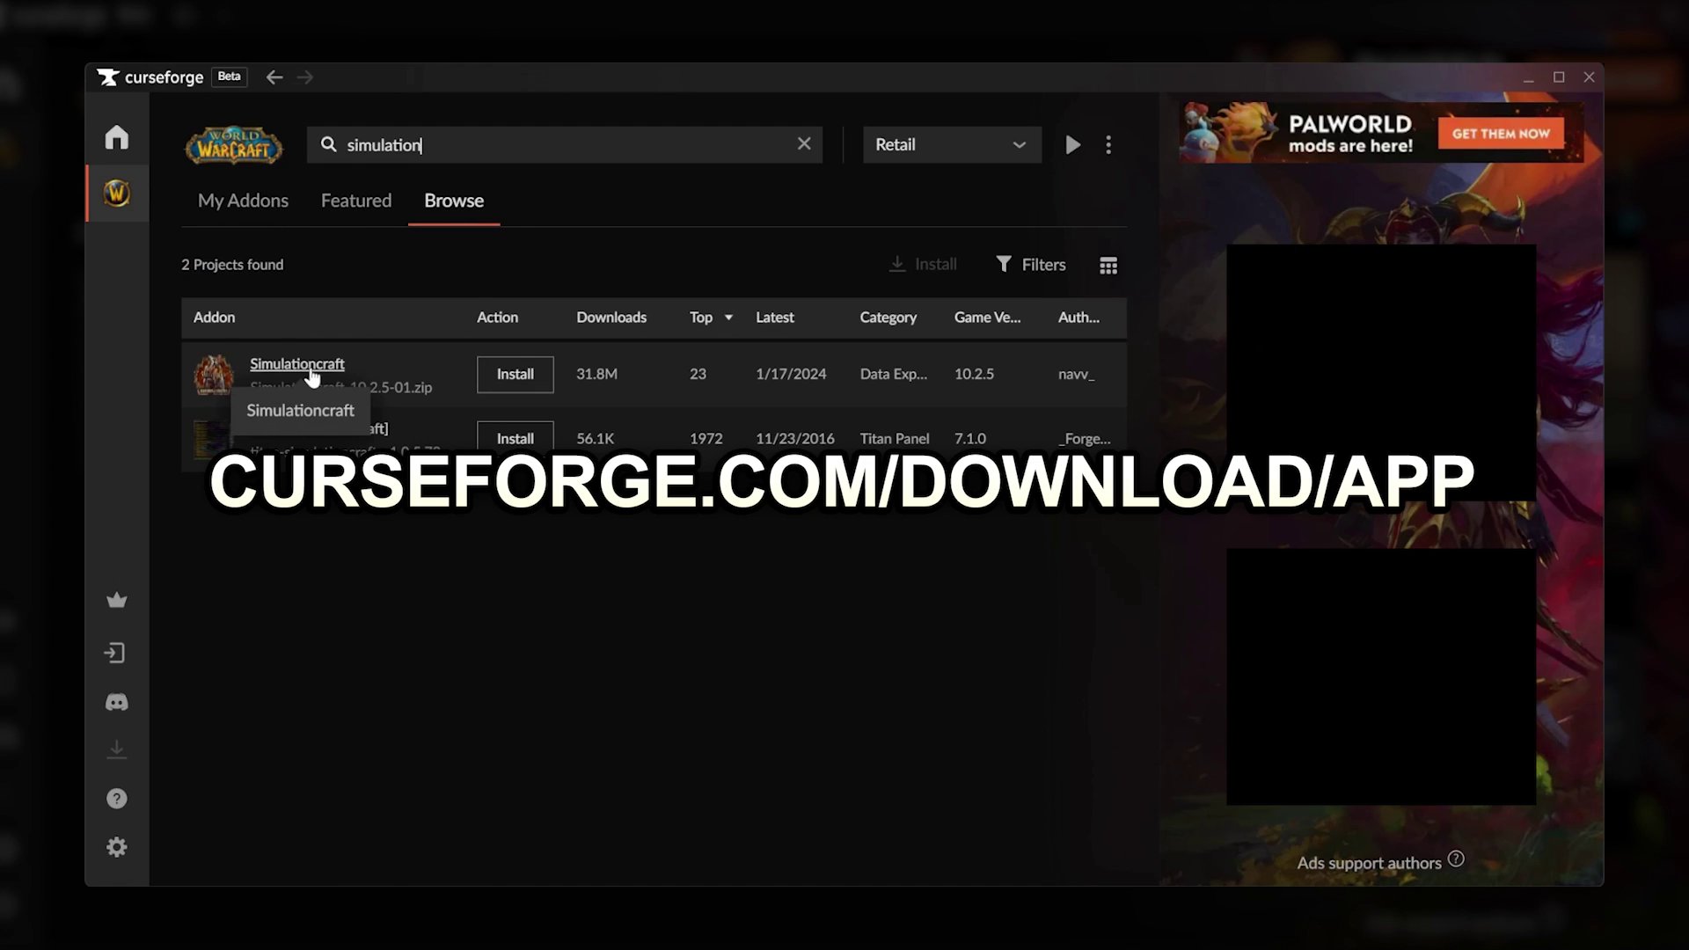
{"action": "left_click", "coordinate": [516, 375]}
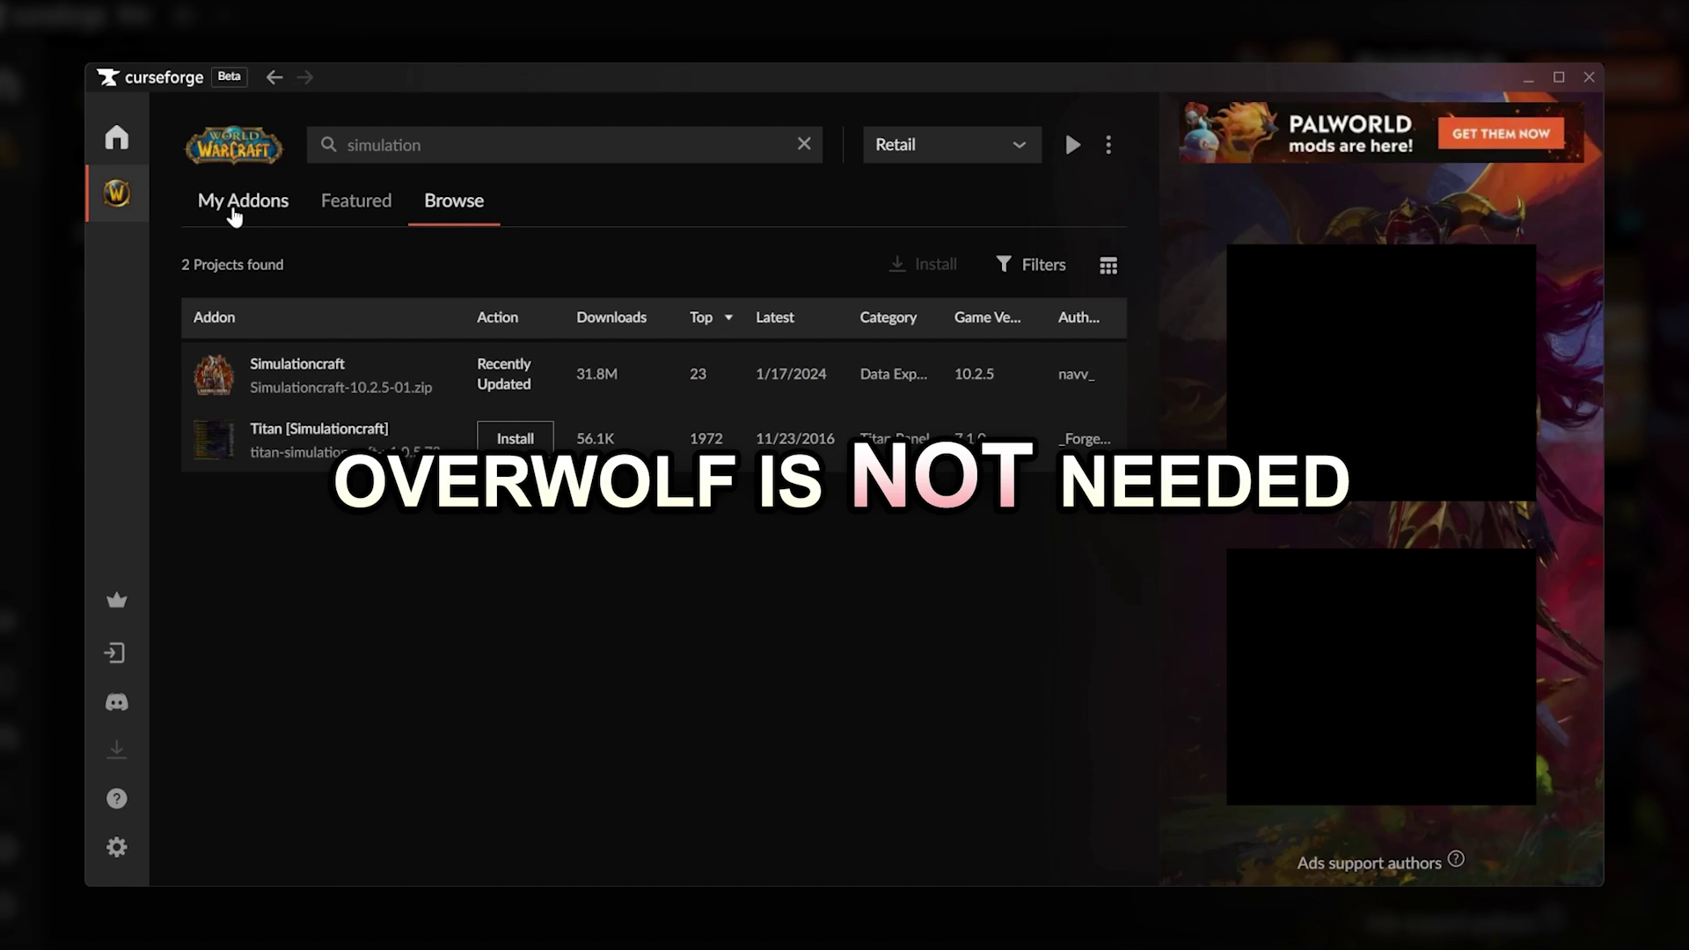
{"action": "left_click", "coordinate": [234, 209]}
{"action": "scroll", "coordinate": [331, 403], "scroll_direction": "down", "scroll_amount": 1}
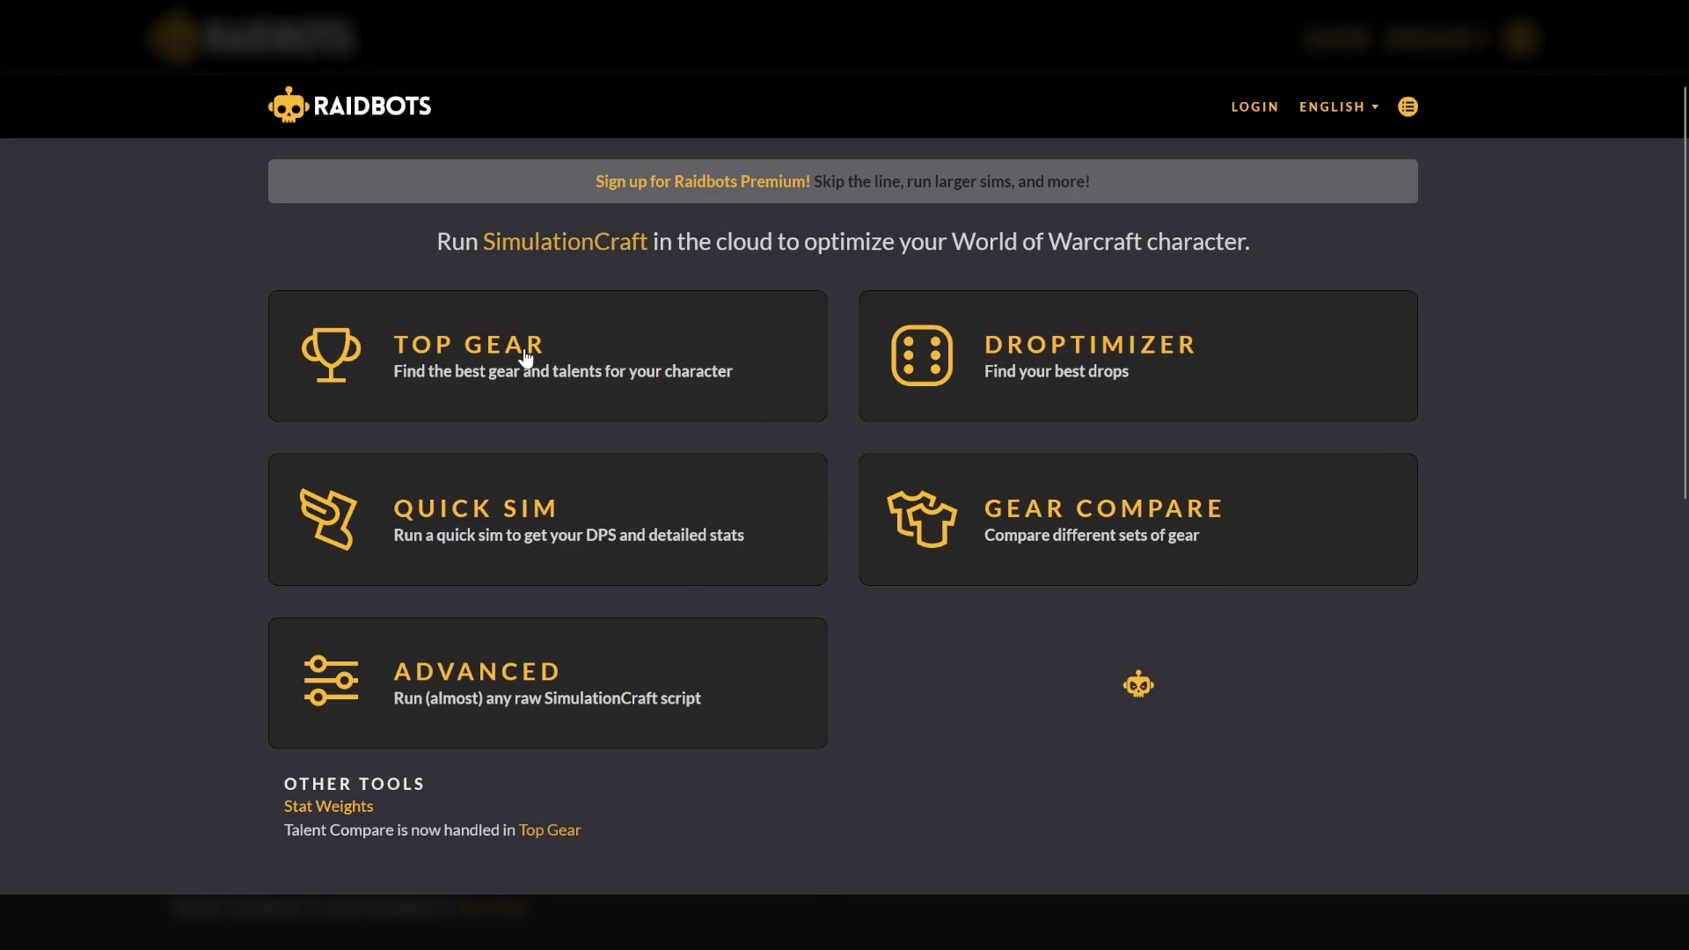
Step: Switch to Raidbots, open Top Gear, and load the Balance Druid by pasting its SimulationCraft addon text
{"action": "left_click", "coordinate": [525, 354]}
{"action": "left_click", "coordinate": [518, 369]}
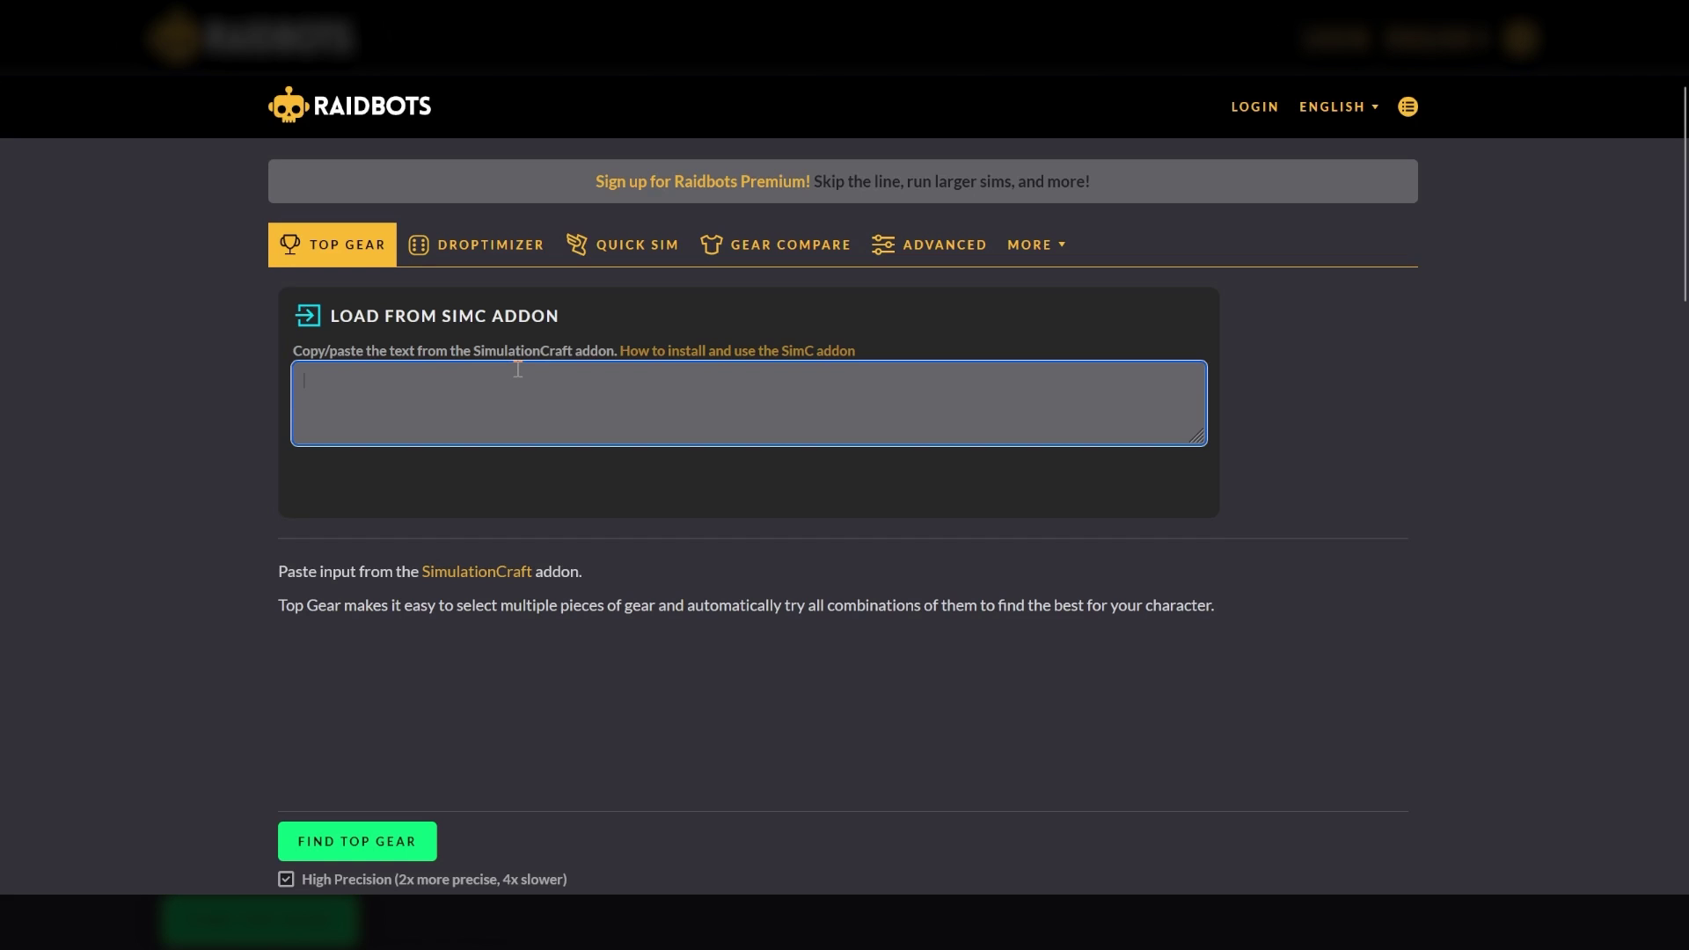
{"action": "key", "text": "ctrl+v"}
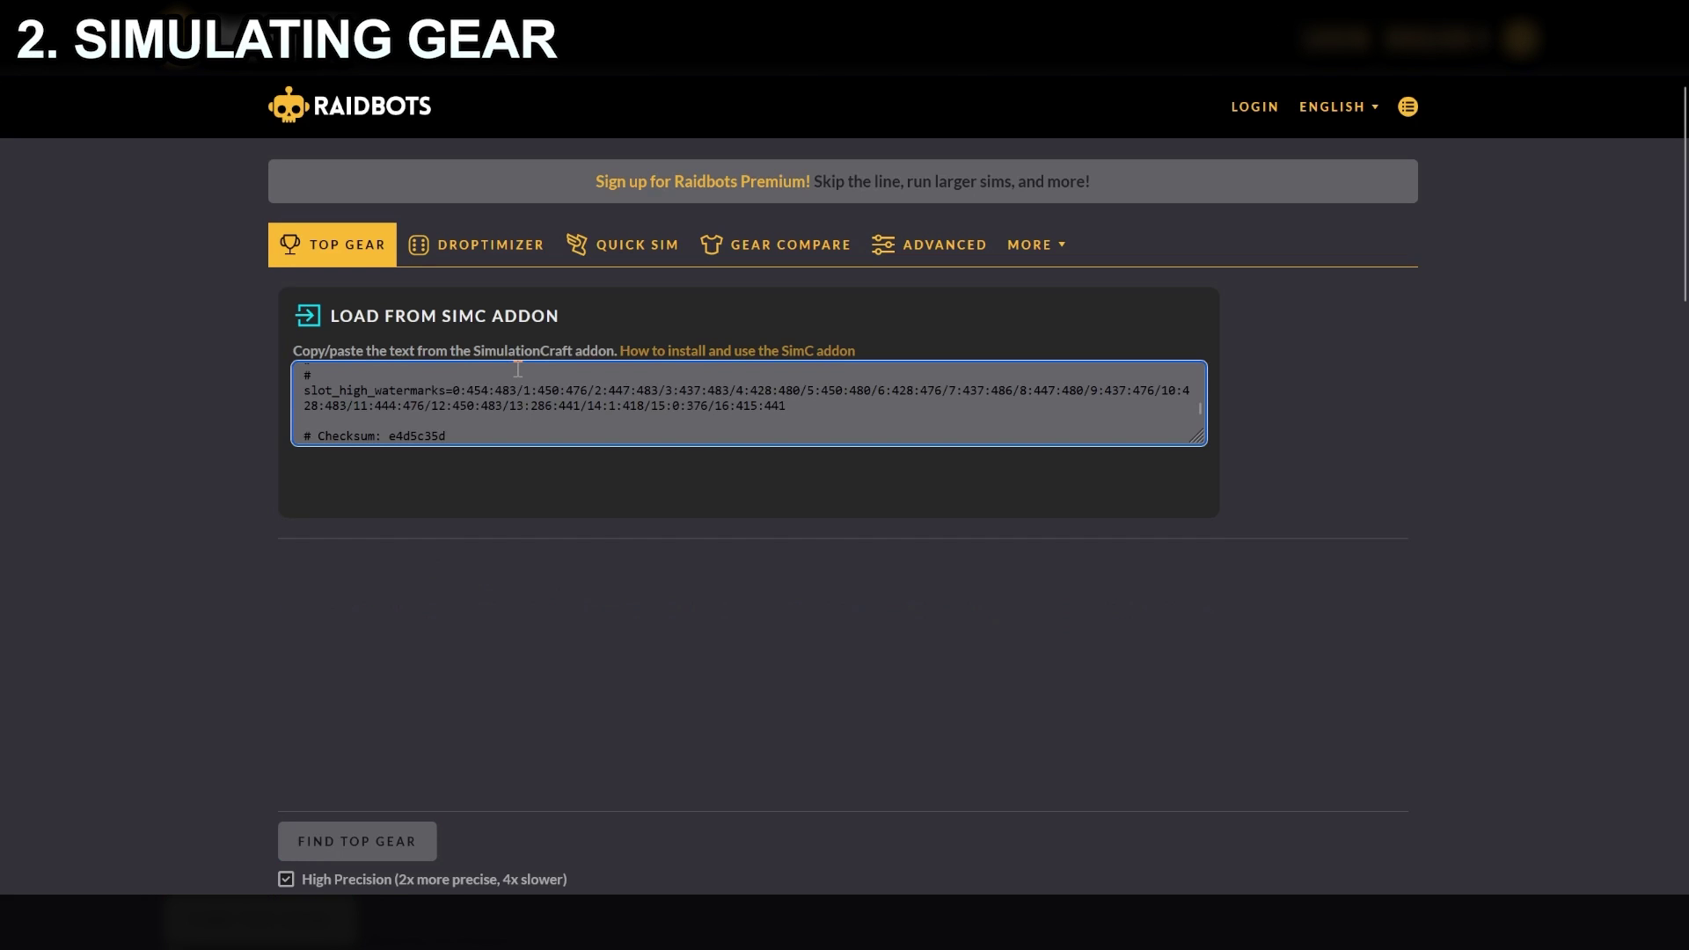
{"action": "scroll", "coordinate": [1069, 398], "scroll_direction": "down", "scroll_amount": 10}
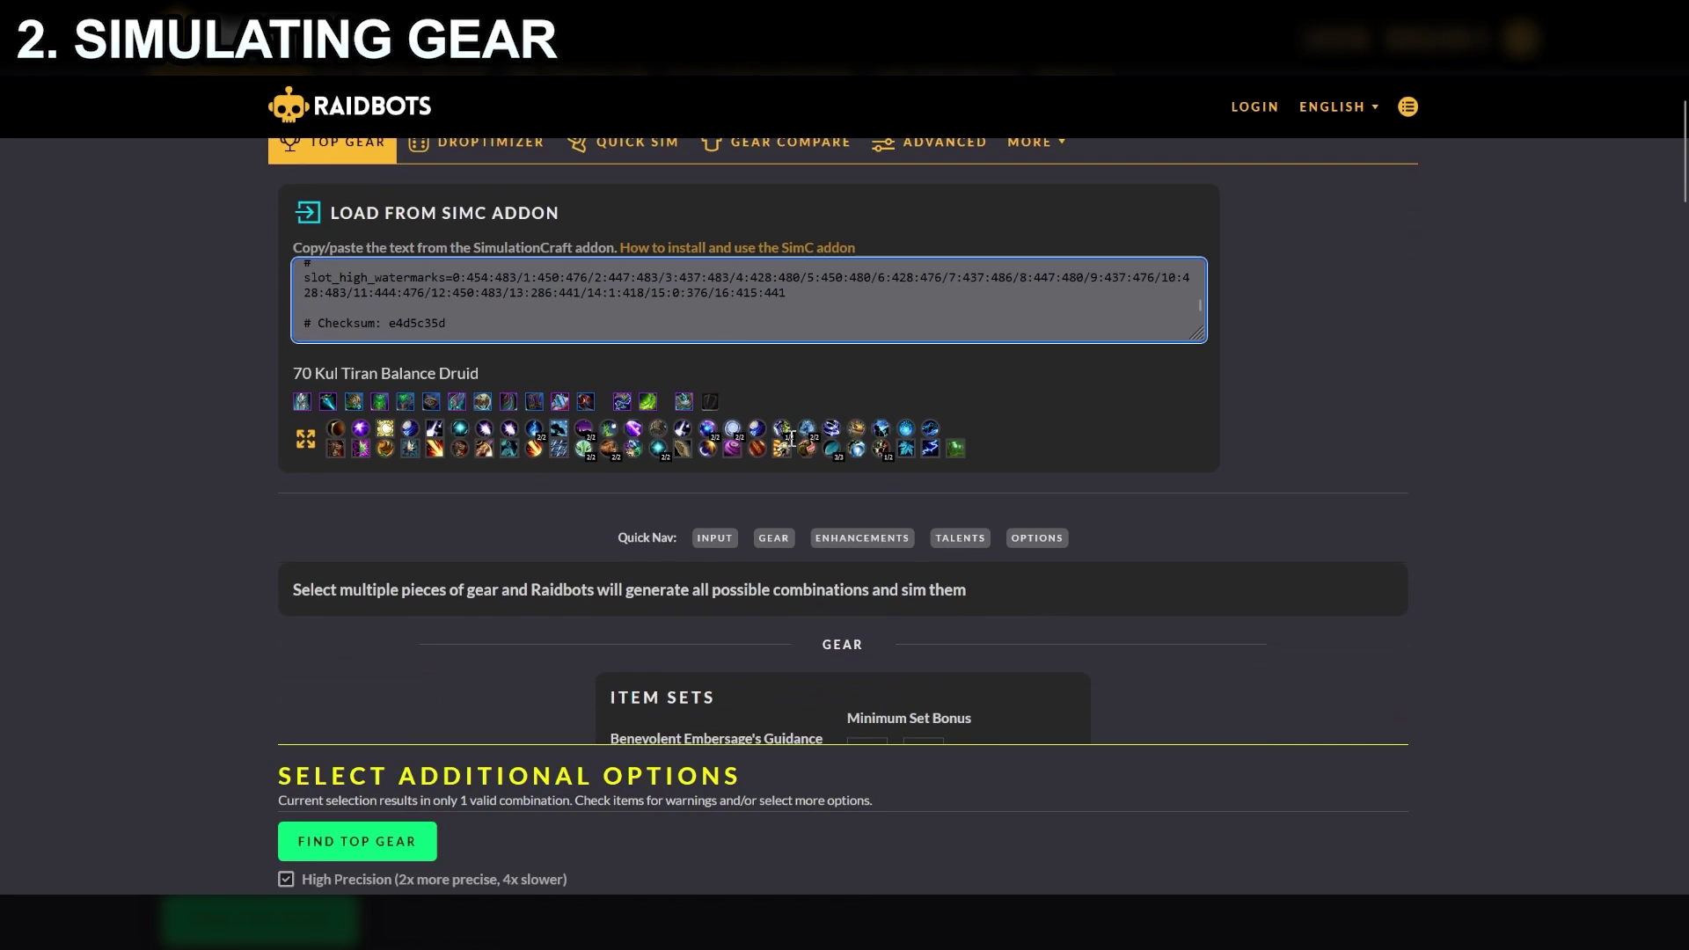
{"action": "scroll", "coordinate": [1069, 394], "scroll_direction": "down", "scroll_amount": 18}
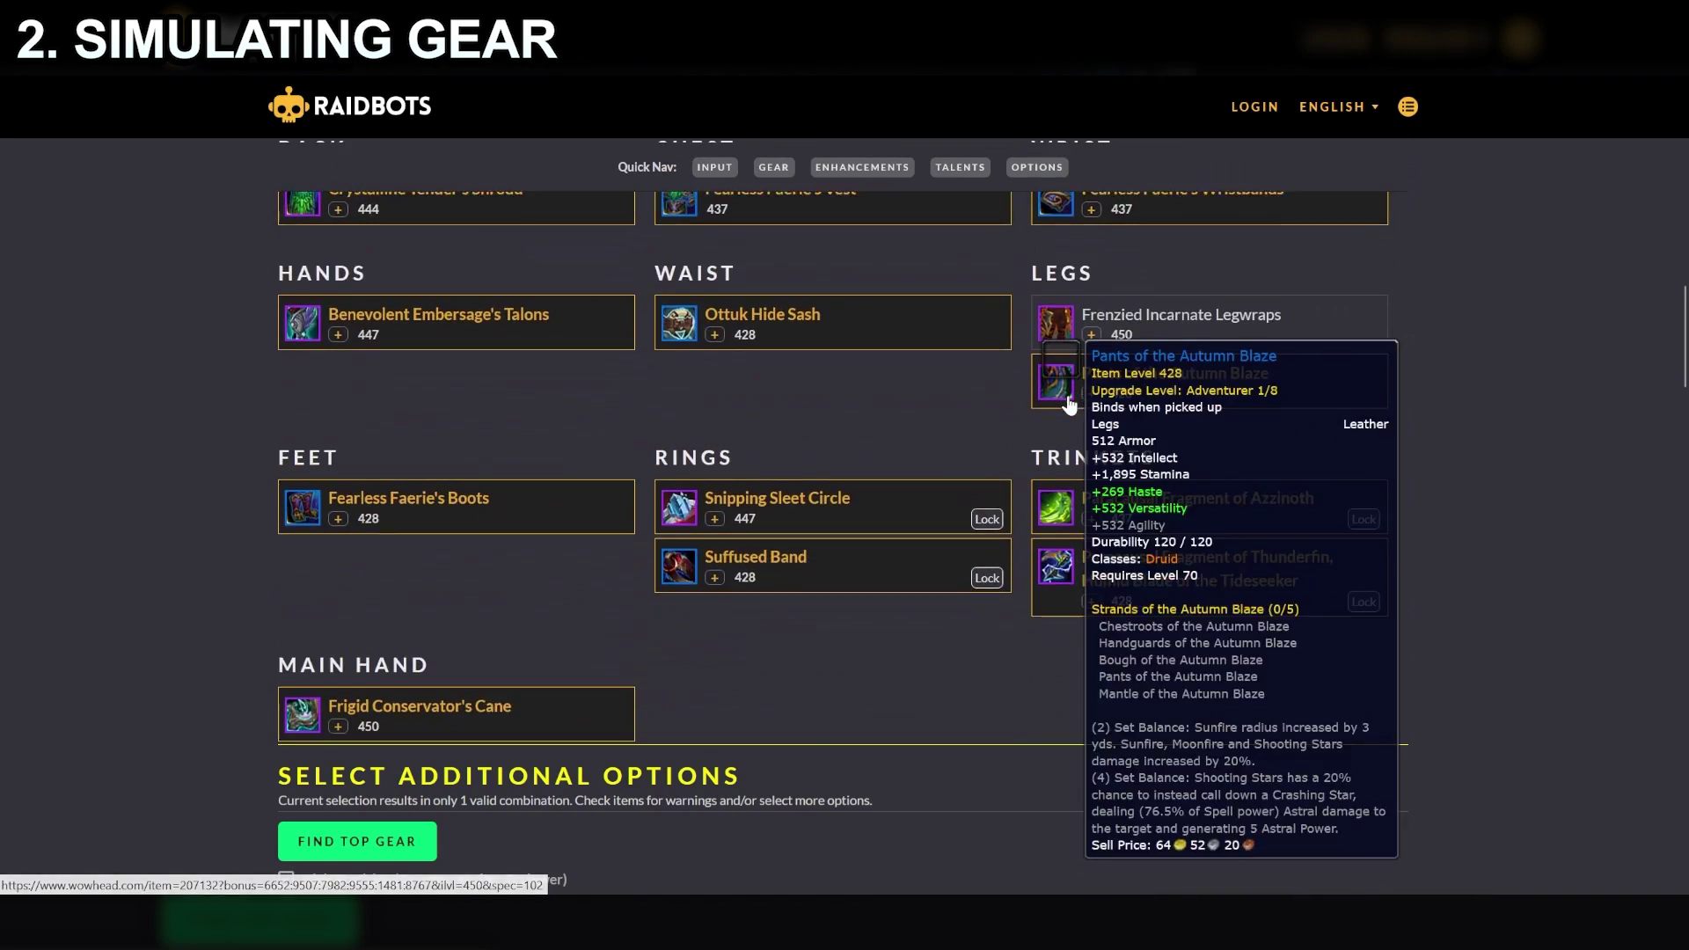
{"action": "scroll", "coordinate": [899, 509], "scroll_direction": "down", "scroll_amount": 12}
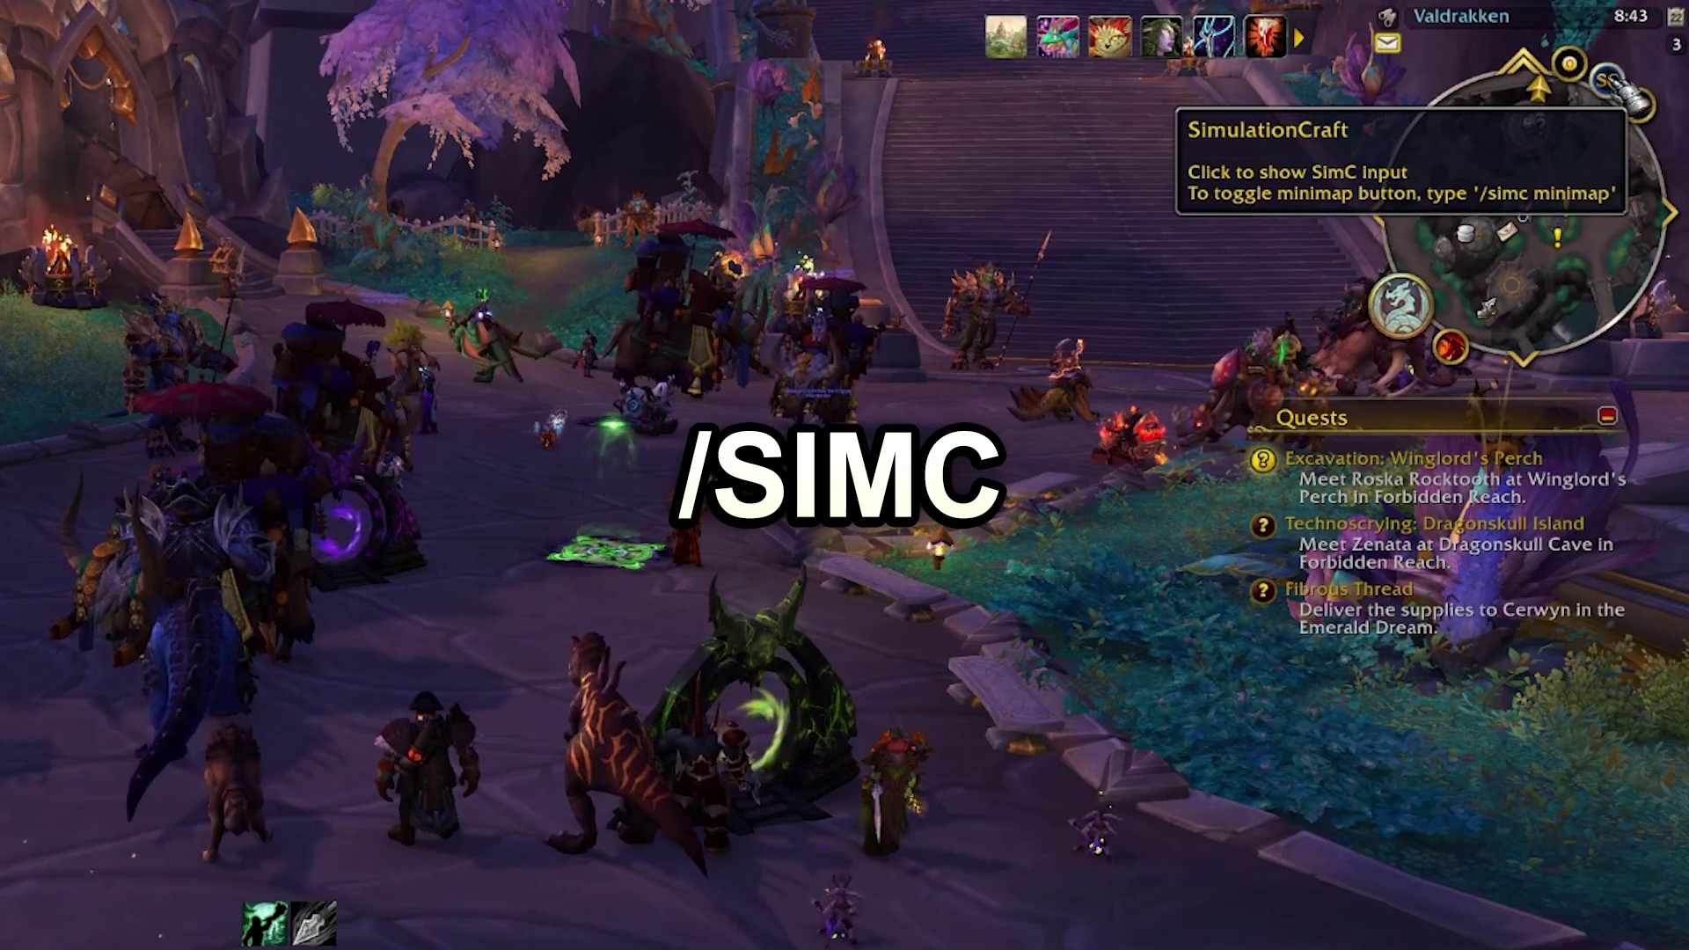
Step: Switch to World of Warcraft and open the SimulationCraft addon's export text for the character
{"action": "left_click", "coordinate": [1623, 83]}
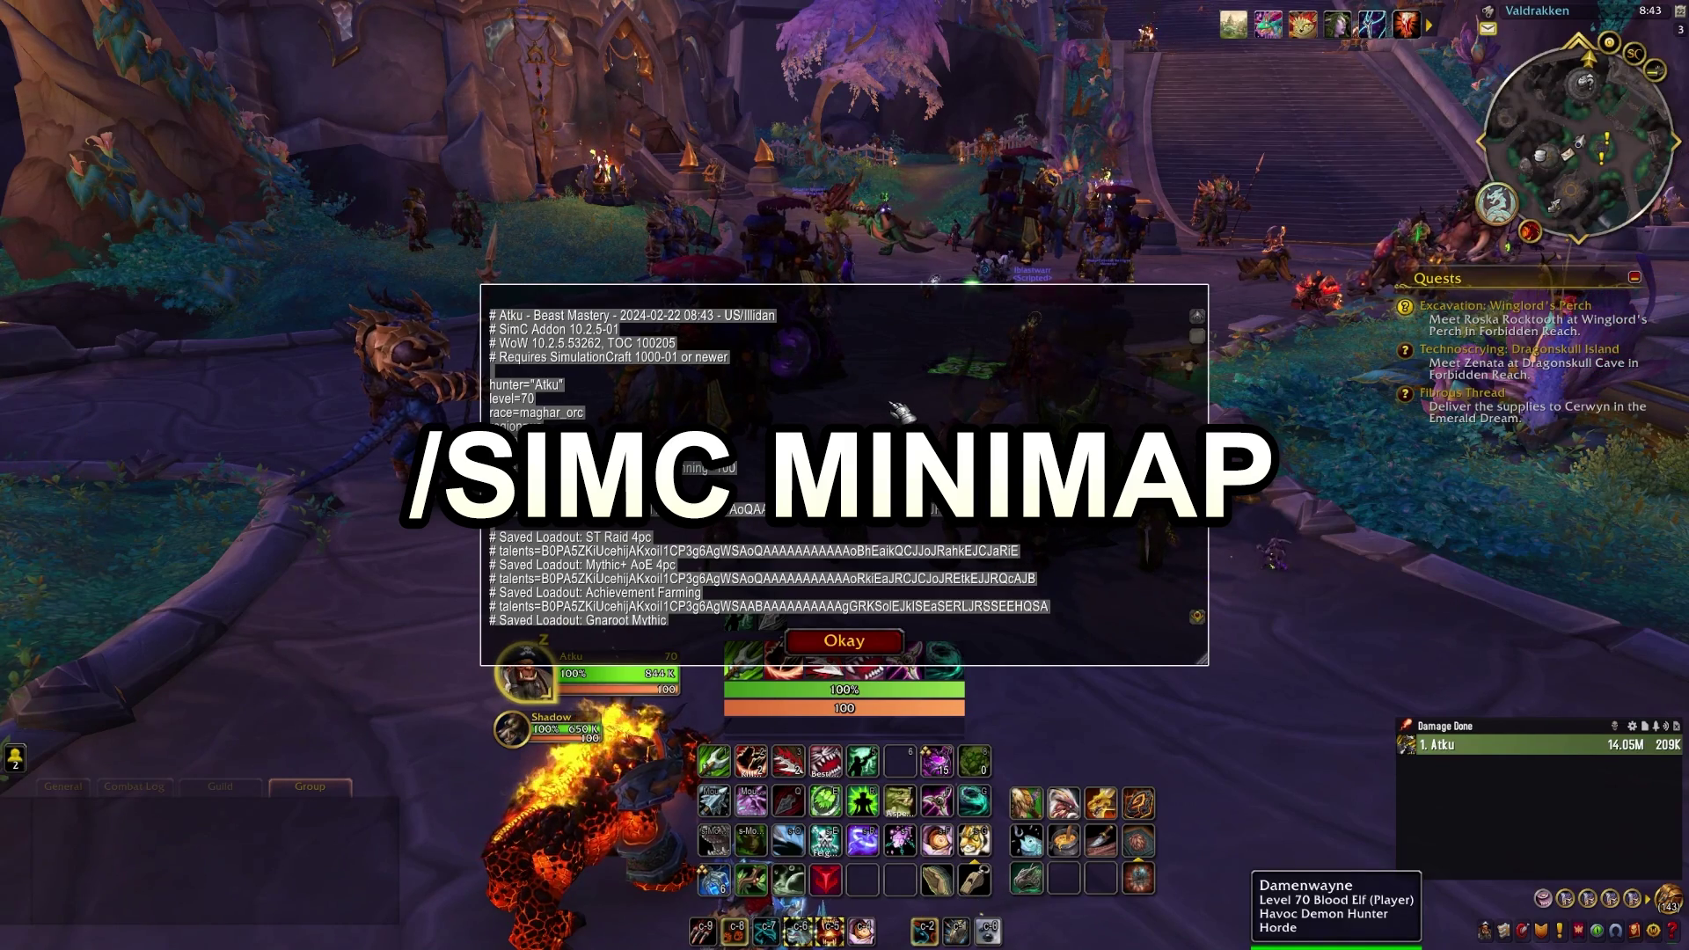
{"action": "scroll", "coordinate": [904, 421], "scroll_direction": "down", "scroll_amount": 5}
{"action": "scroll", "coordinate": [905, 417], "scroll_direction": "down", "scroll_amount": 8}
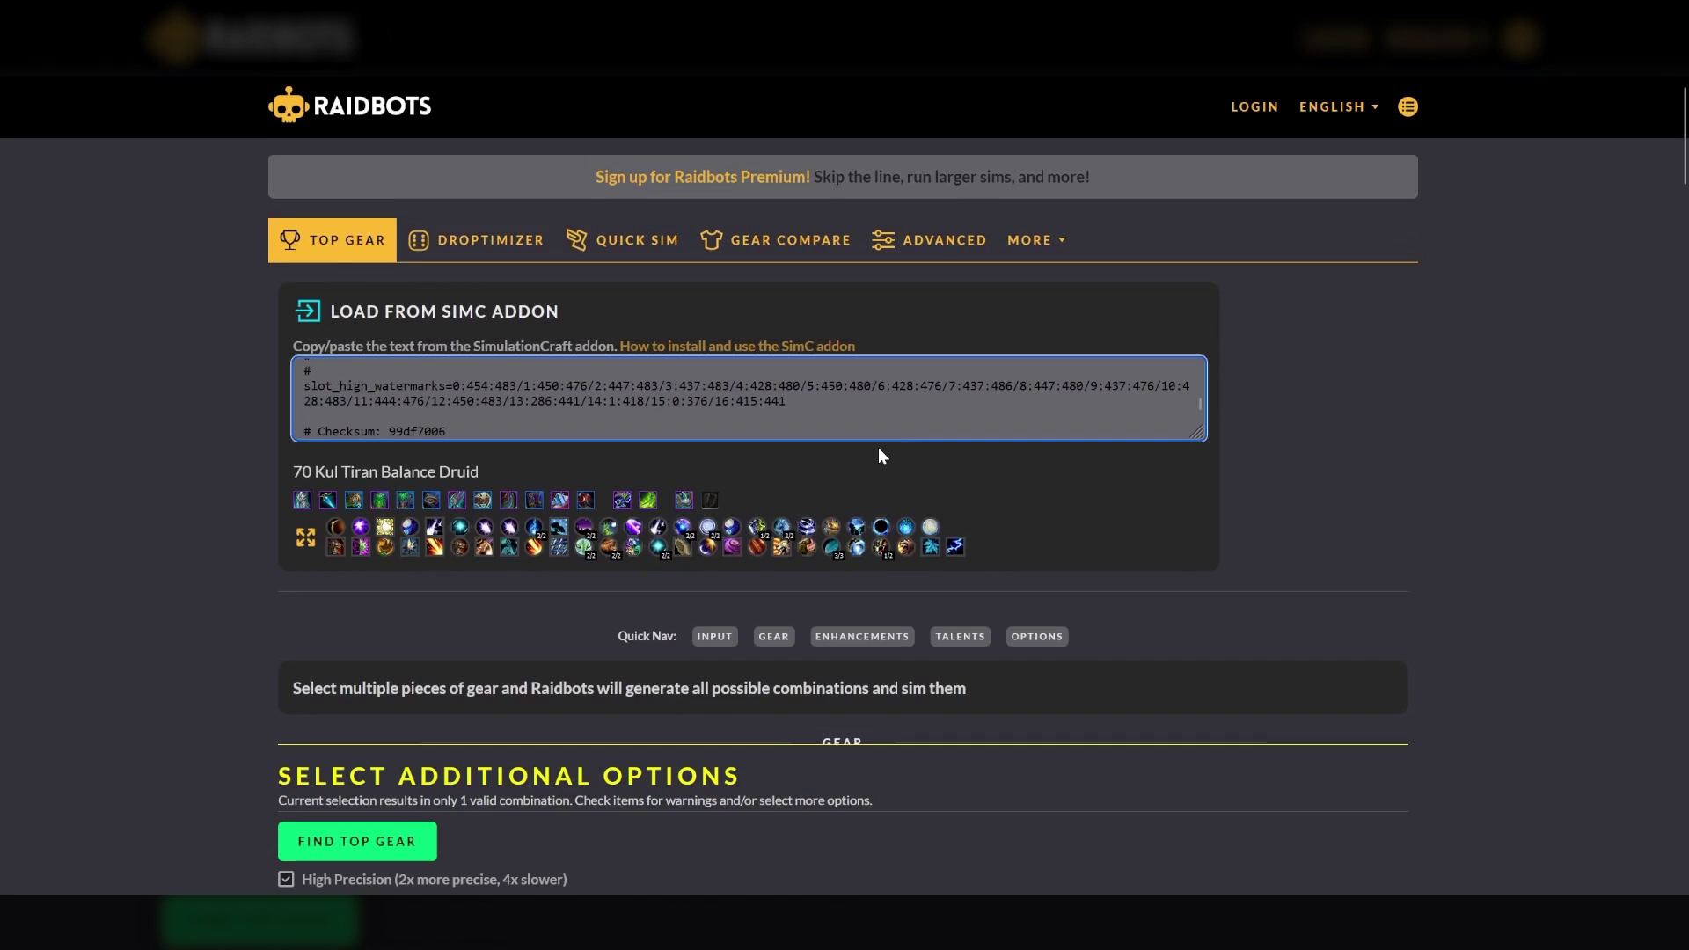
Step: In Raidbots, try the 0 set and 2 set minimum bonuses for Devout Ashdevil's Pactweave, then restore 4 set
{"action": "scroll", "coordinate": [879, 449], "scroll_direction": "down", "scroll_amount": 2}
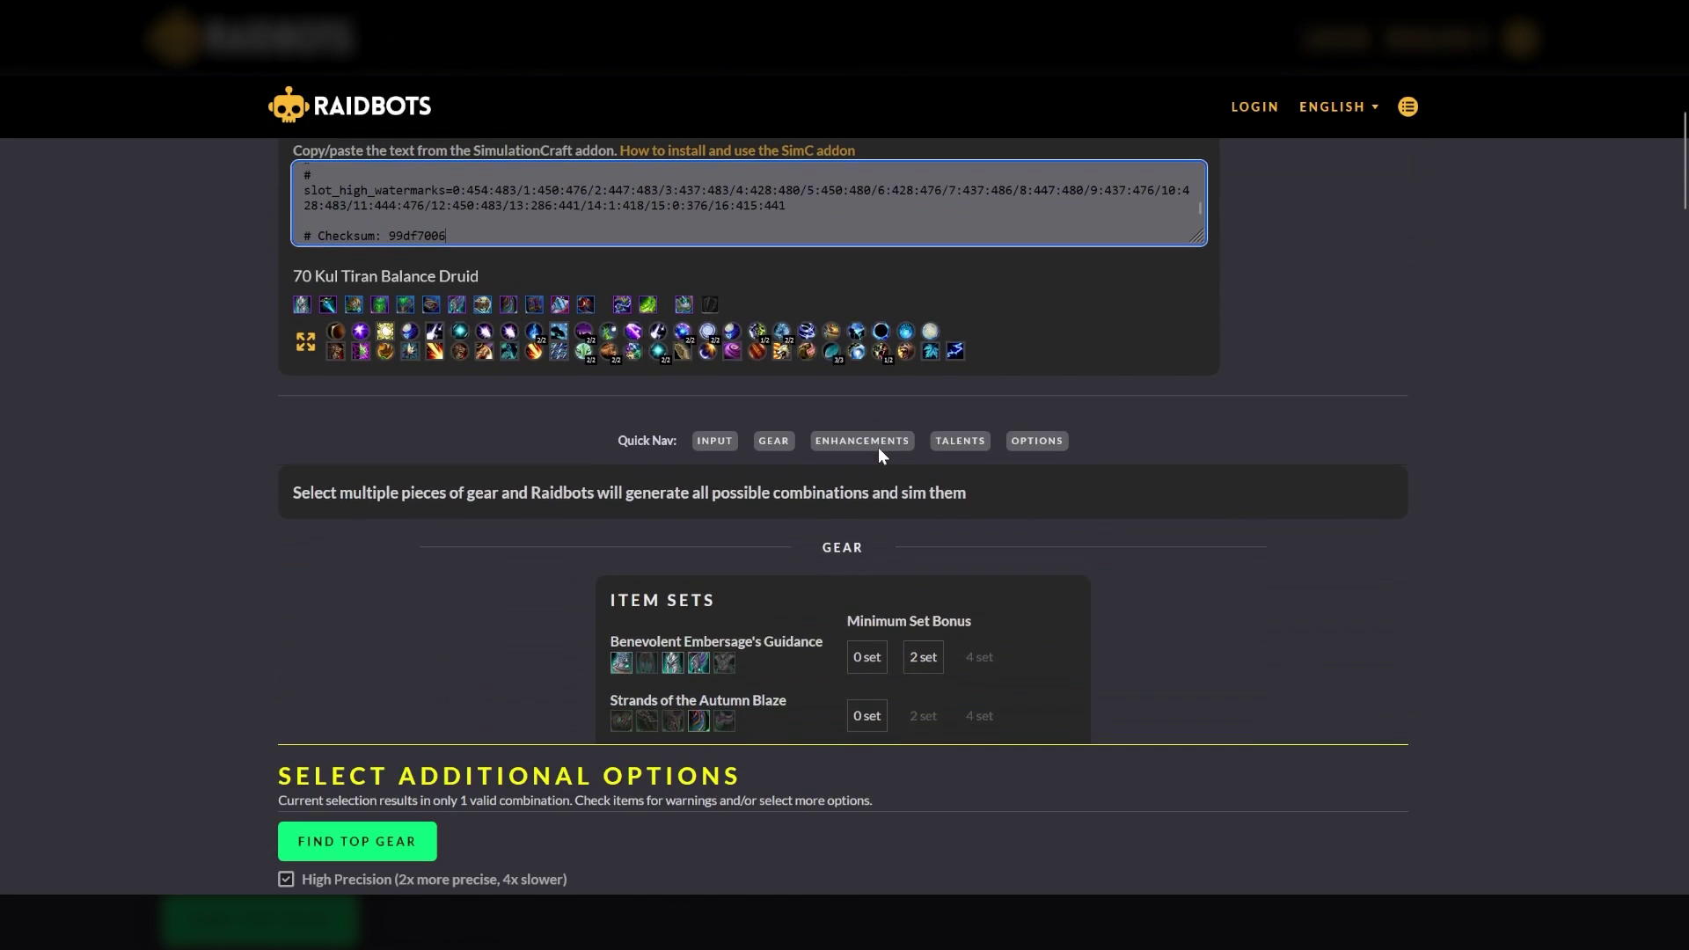
{"action": "scroll", "coordinate": [878, 447], "scroll_direction": "down", "scroll_amount": 3}
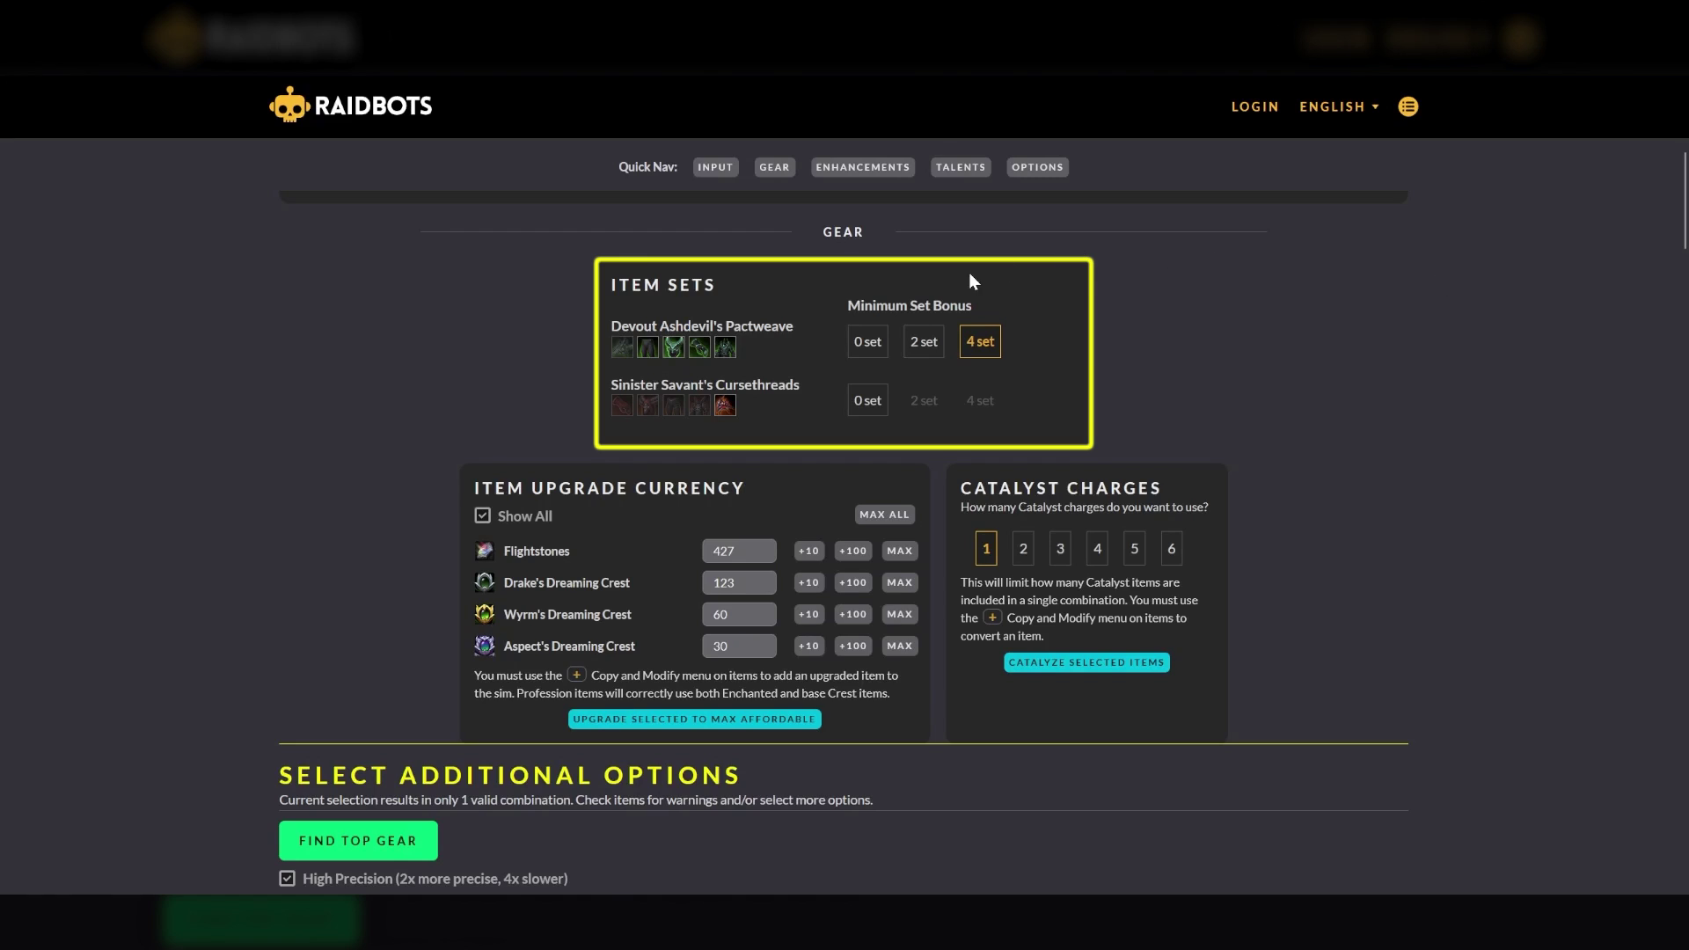
{"action": "left_click", "coordinate": [877, 345]}
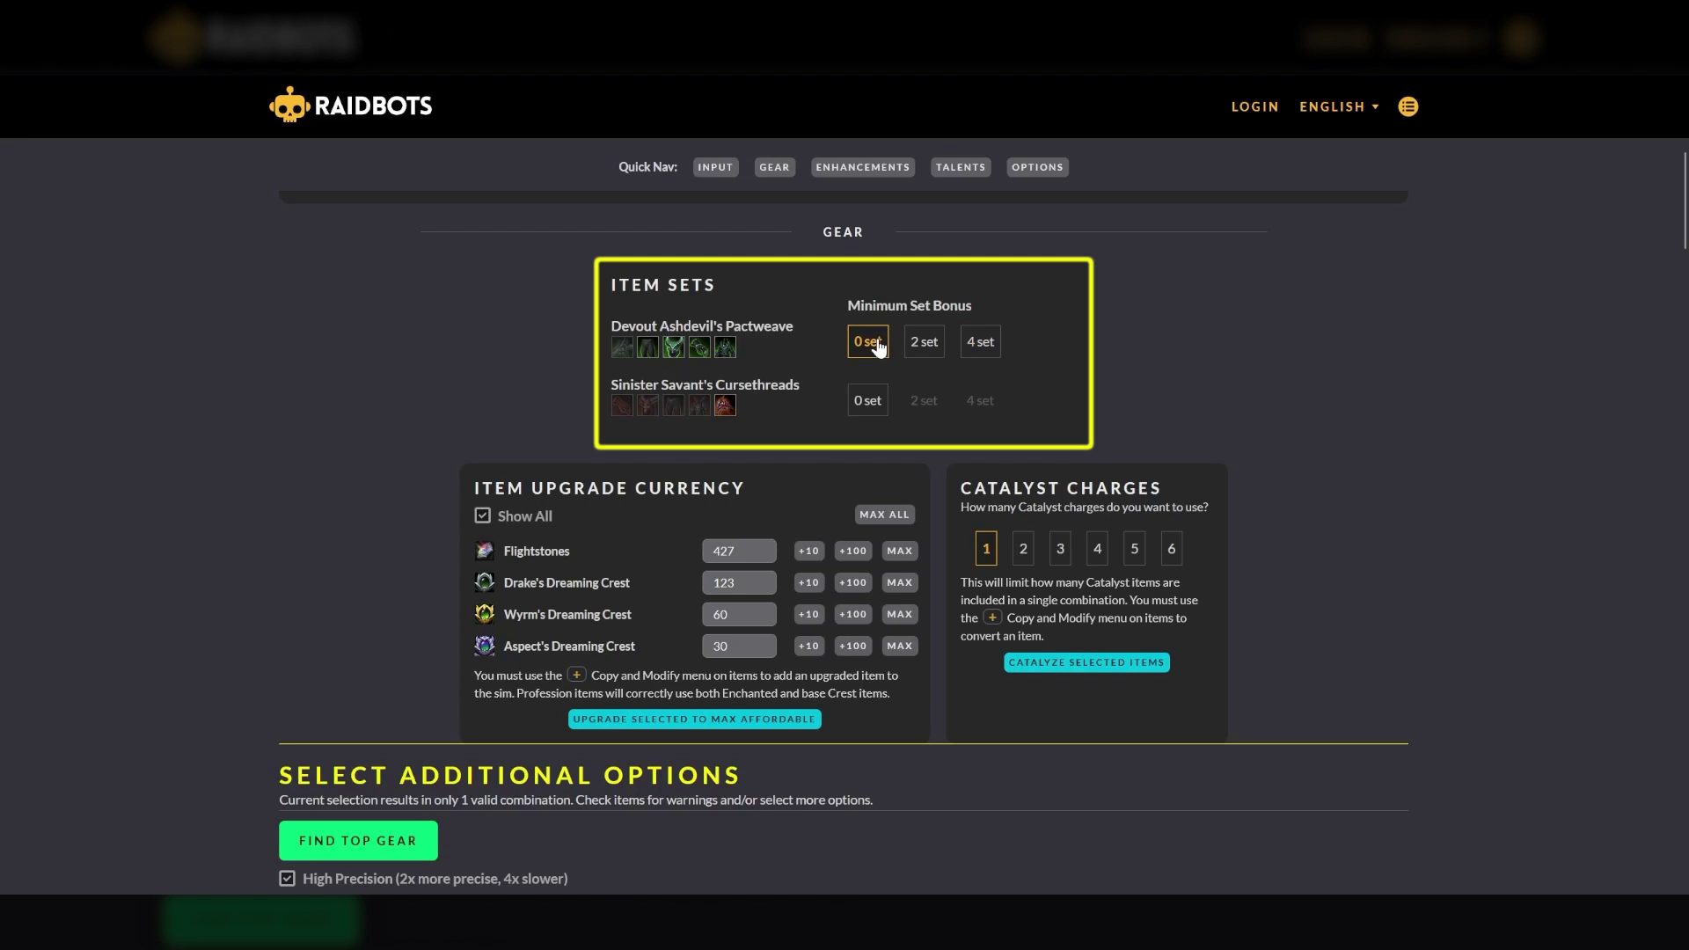
{"action": "left_click", "coordinate": [926, 347]}
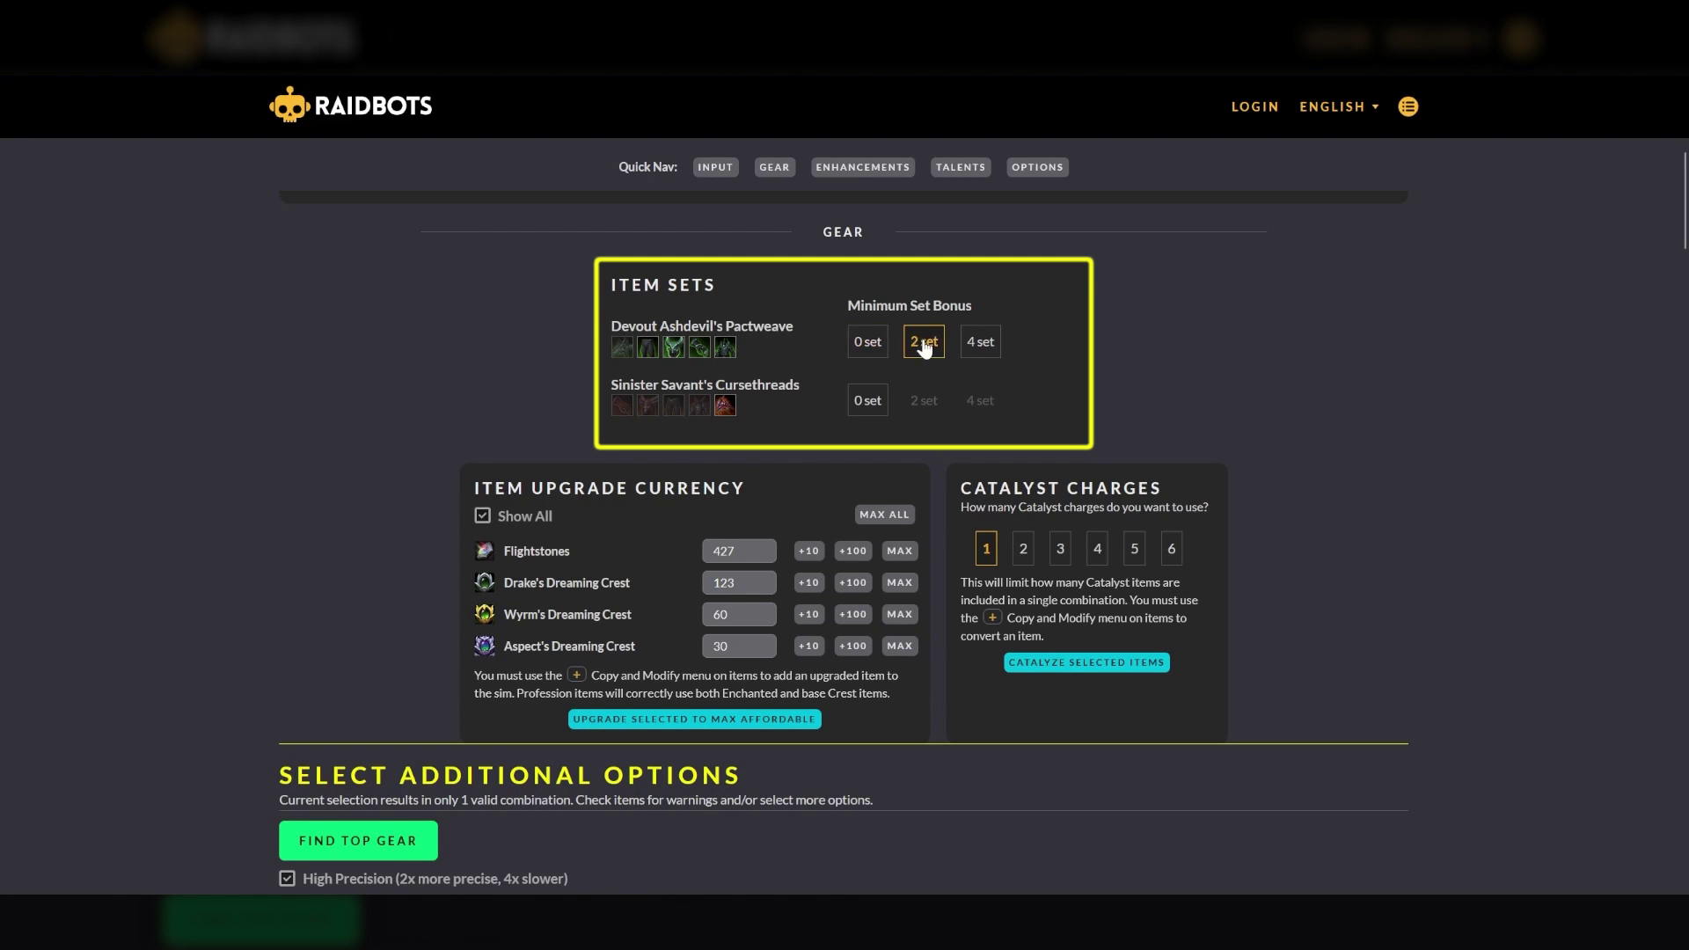
{"action": "left_click", "coordinate": [977, 352]}
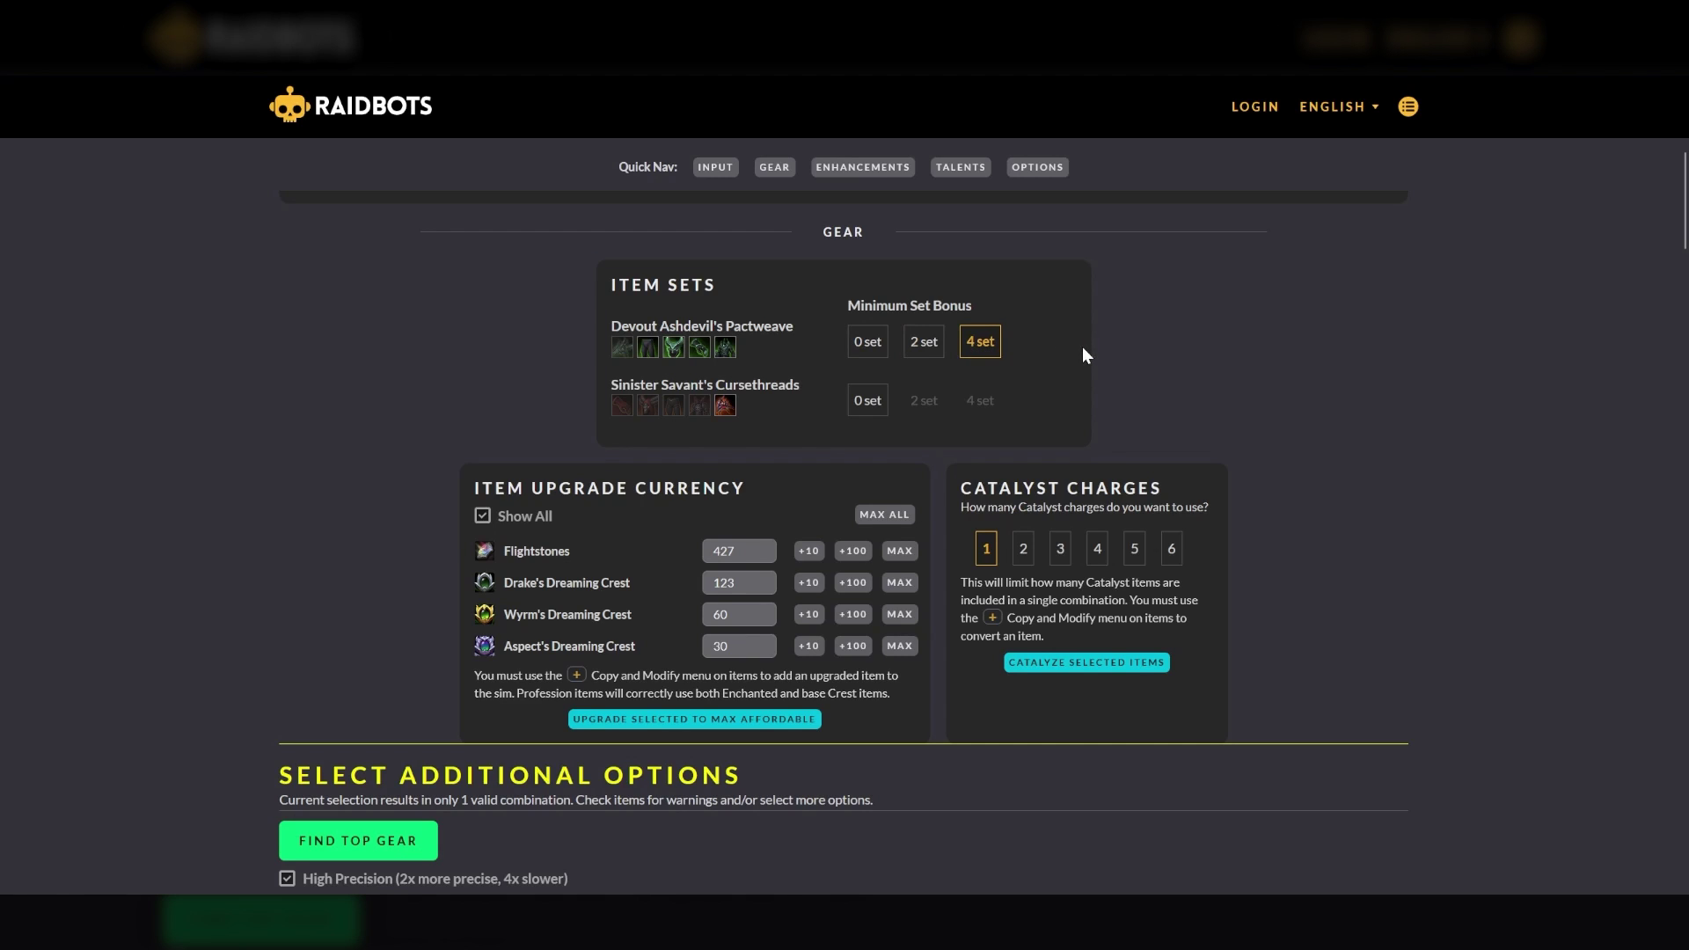
Step: Increase the available Aspect's Dreaming Crest currency by 100, then set it to the maximum
{"action": "scroll", "coordinate": [1082, 347], "scroll_direction": "down", "scroll_amount": 1}
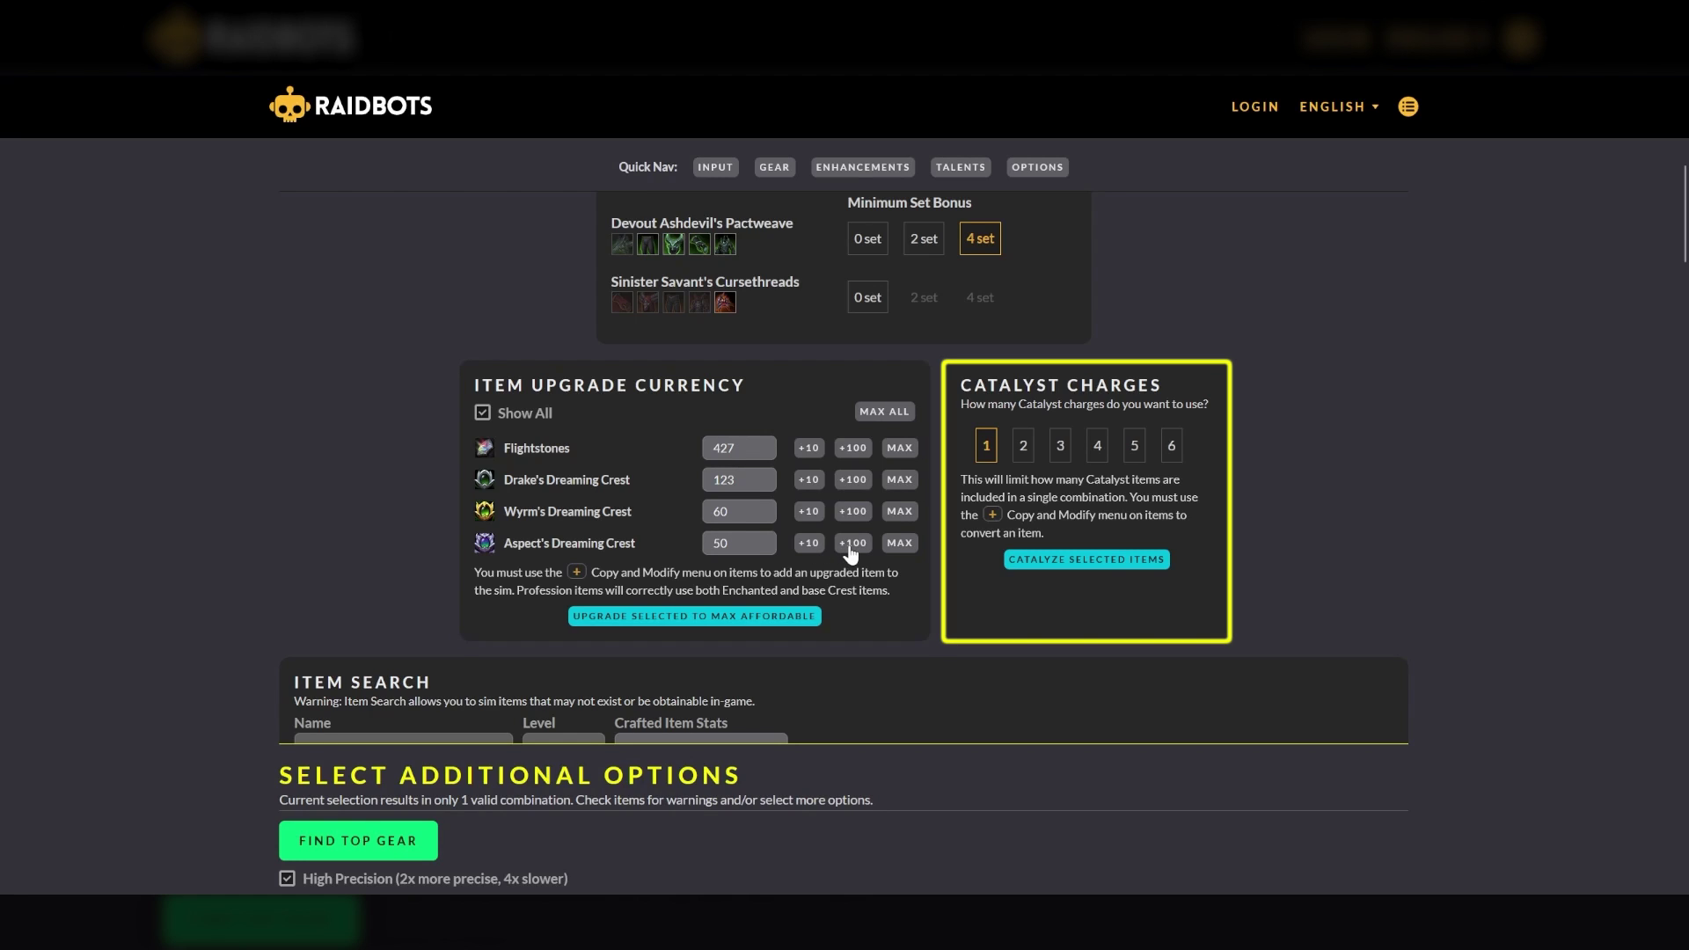
{"action": "left_click", "coordinate": [851, 545]}
{"action": "left_click", "coordinate": [897, 544]}
Step: Add 476 upgrade copies of Lifewoven Slippers and Restful Dozer's Shoes, and deselect the original 460 Restful Dozer's Shoes
{"action": "scroll", "coordinate": [898, 552], "scroll_direction": "down", "scroll_amount": 5}
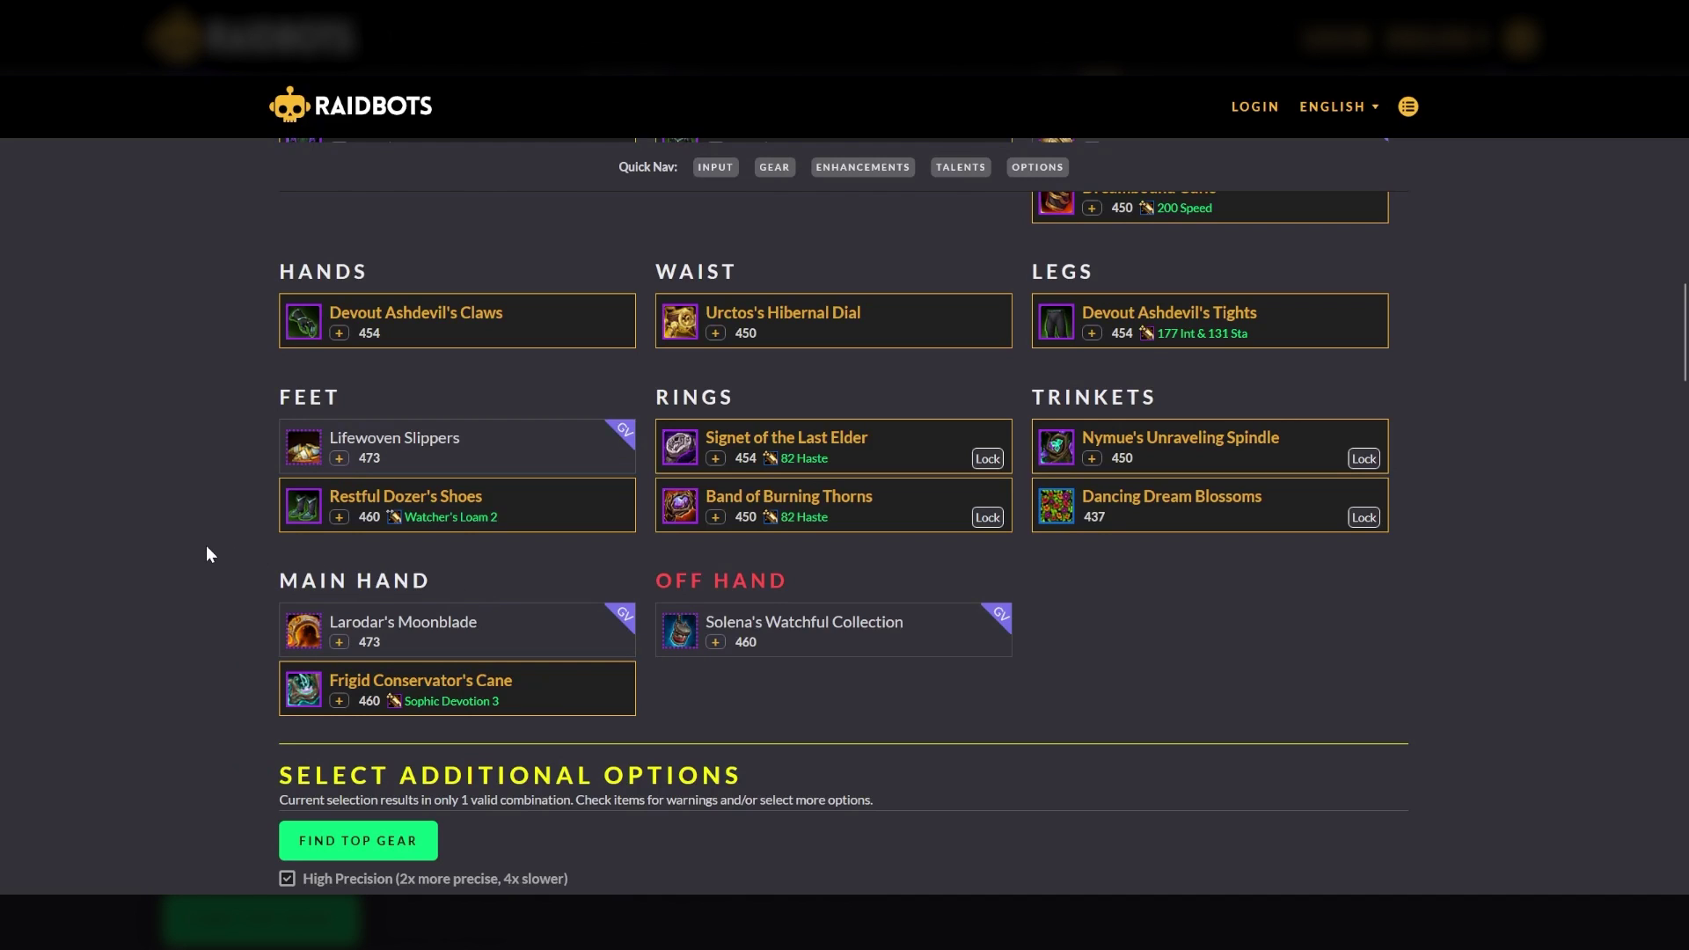
{"action": "left_click", "coordinate": [341, 461]}
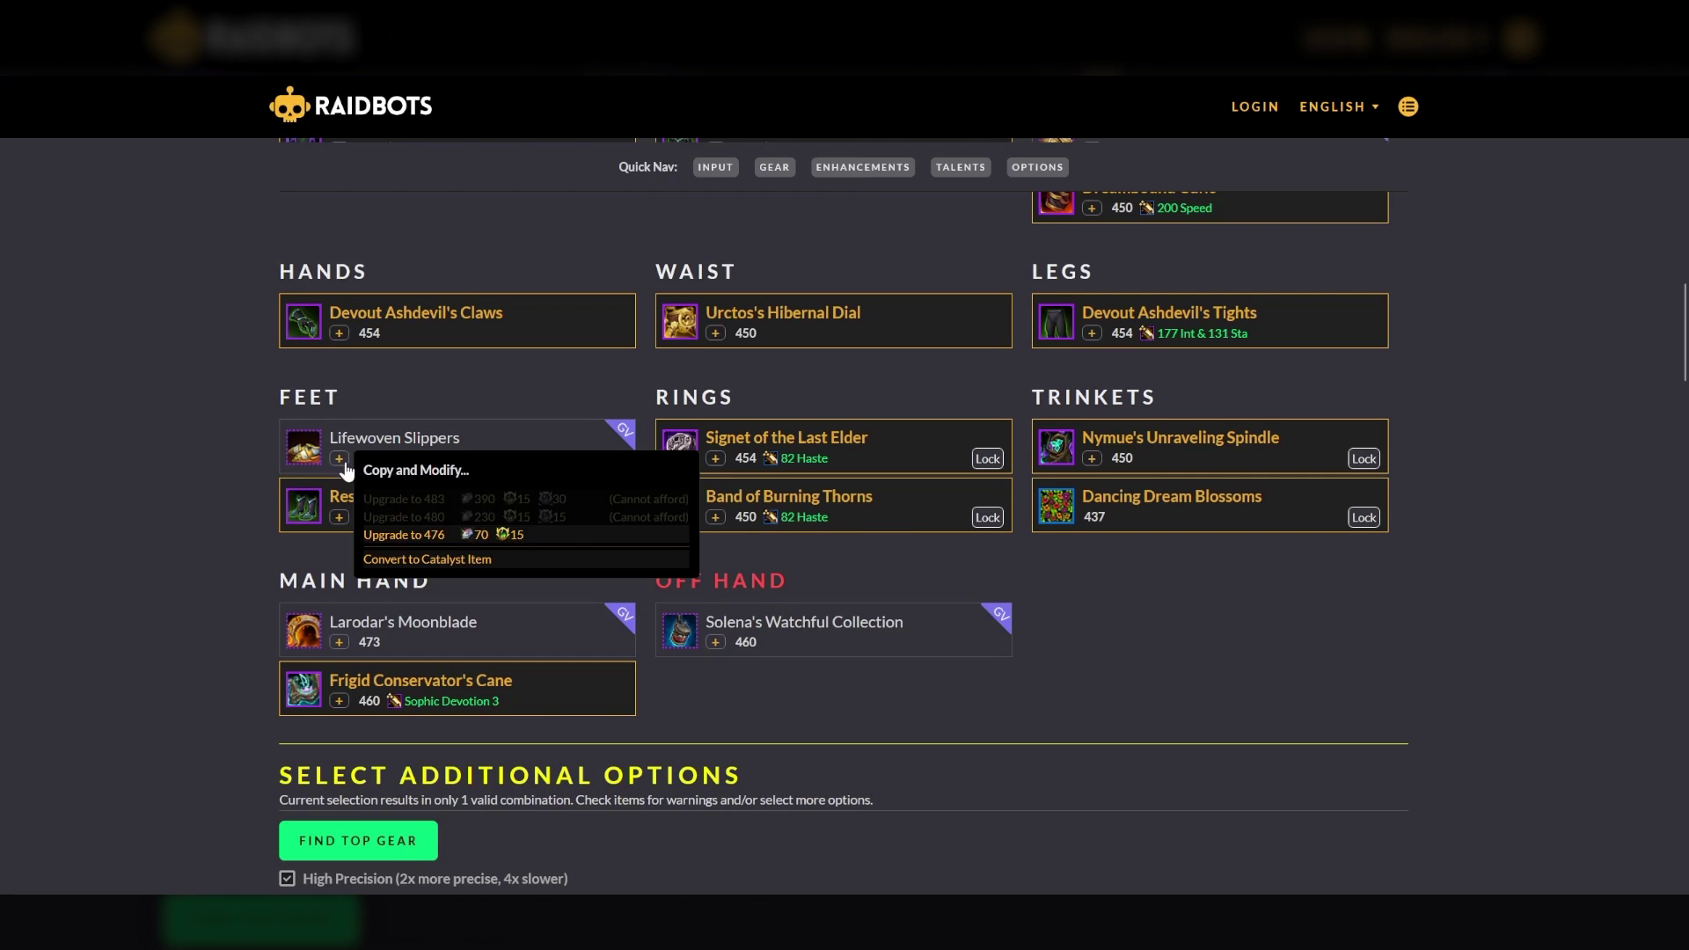
{"action": "left_click", "coordinate": [434, 535]}
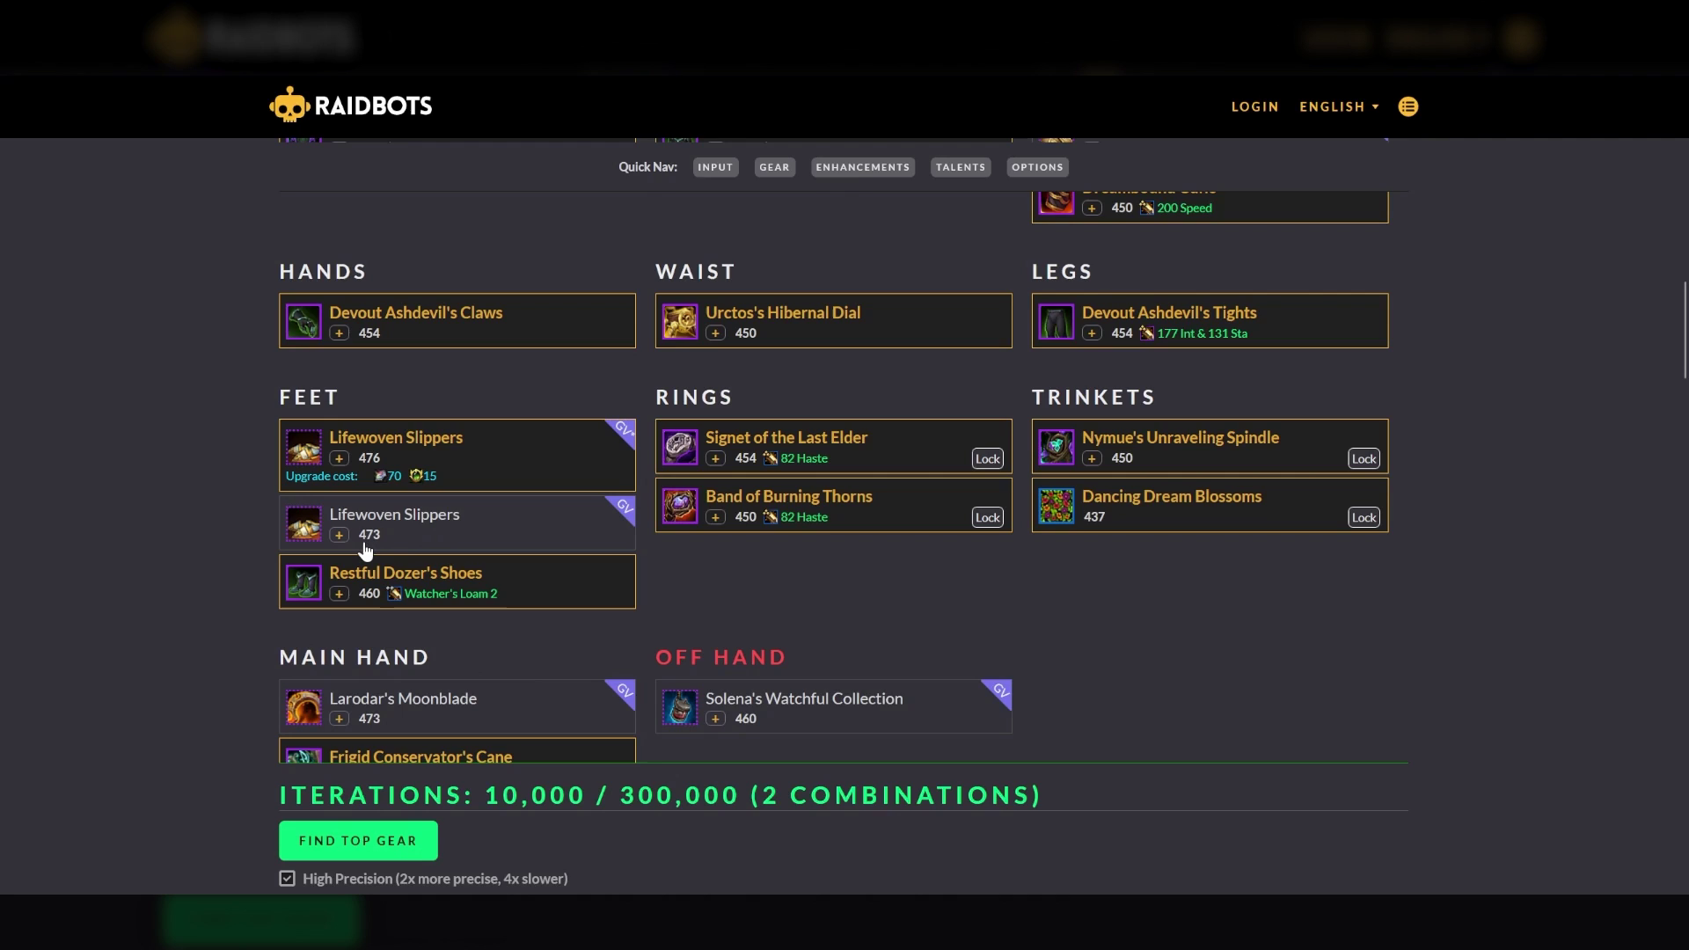
{"action": "left_click", "coordinate": [339, 595]}
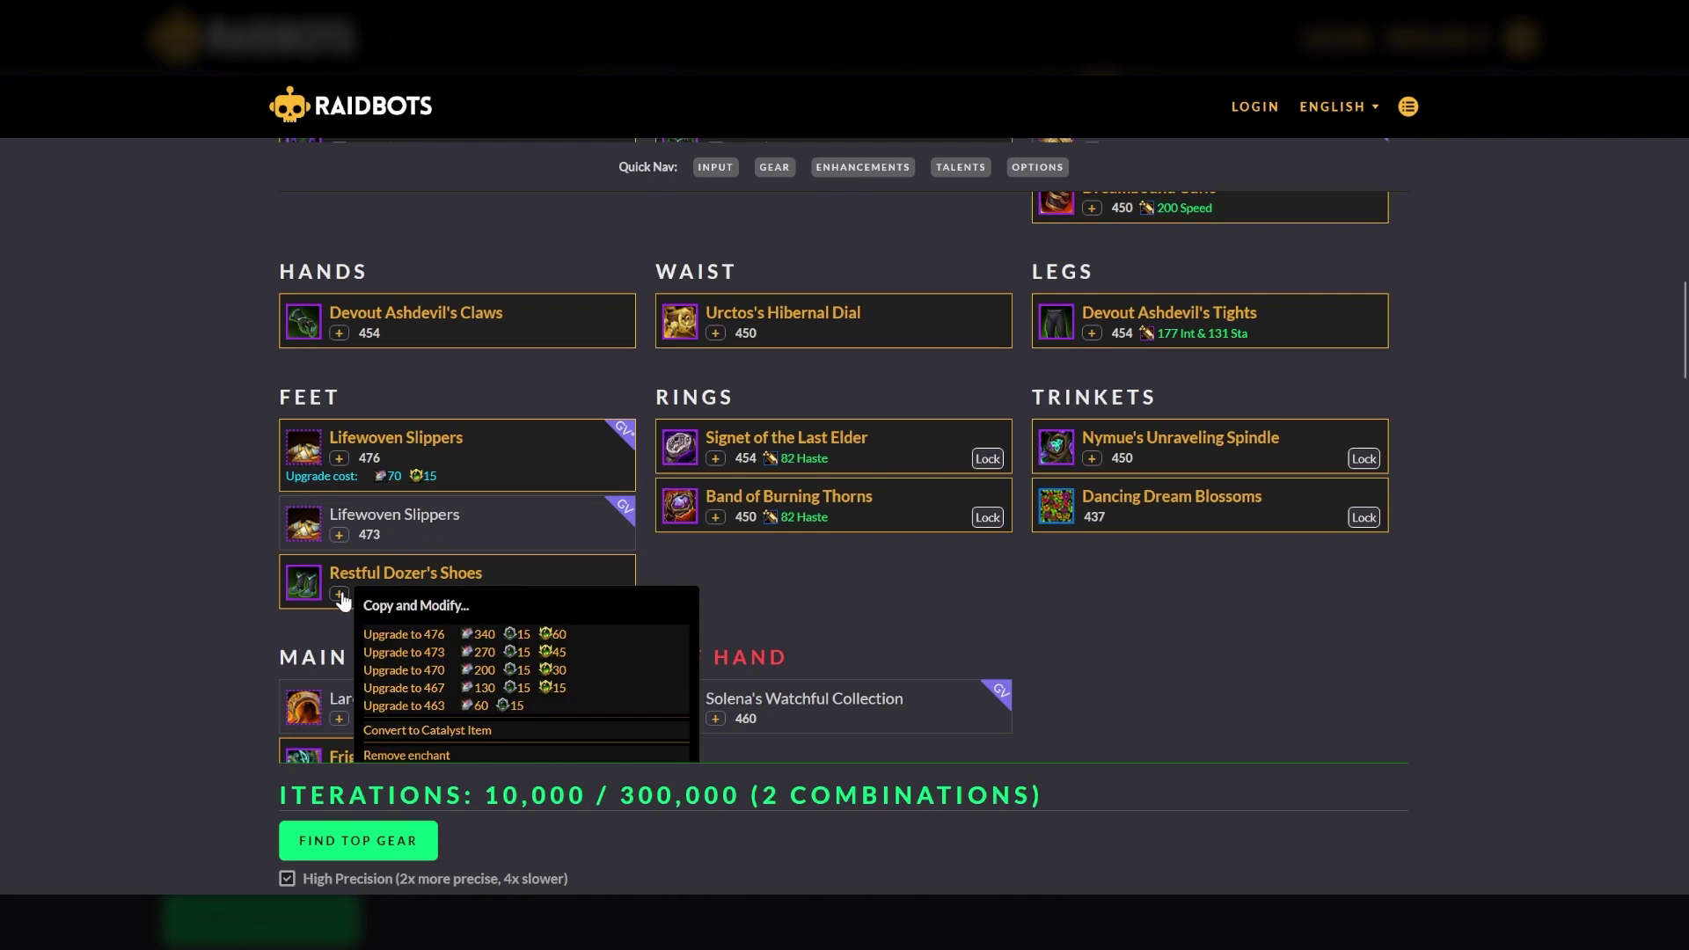
{"action": "left_click", "coordinate": [408, 634]}
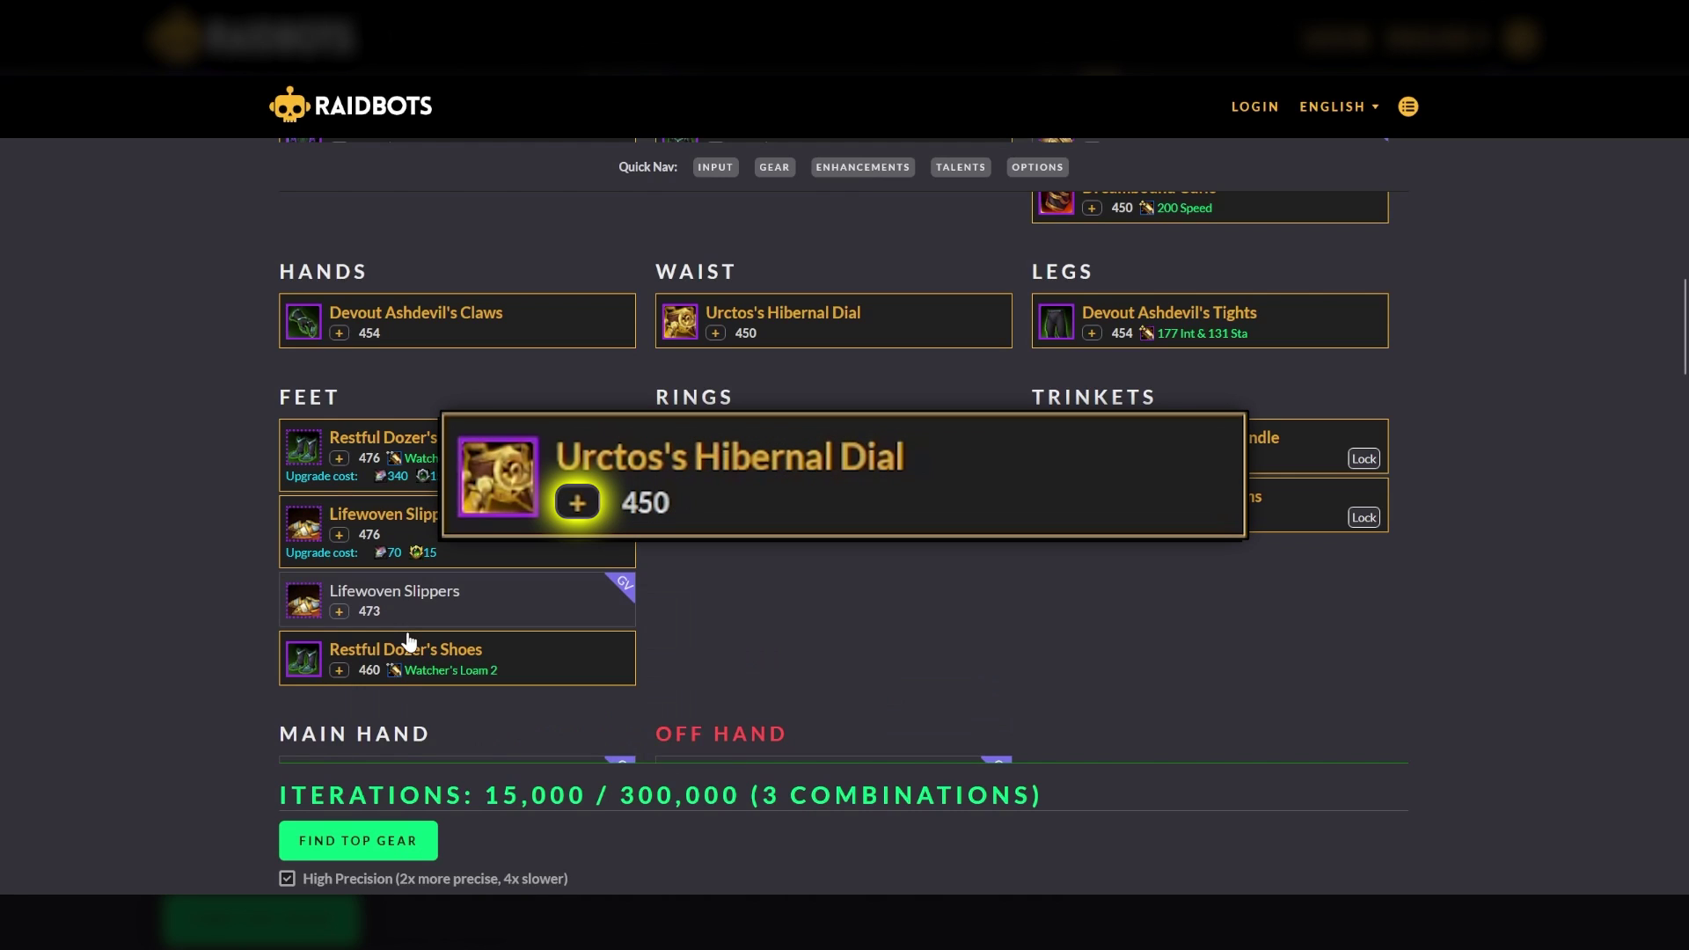
{"action": "left_click", "coordinate": [480, 661]}
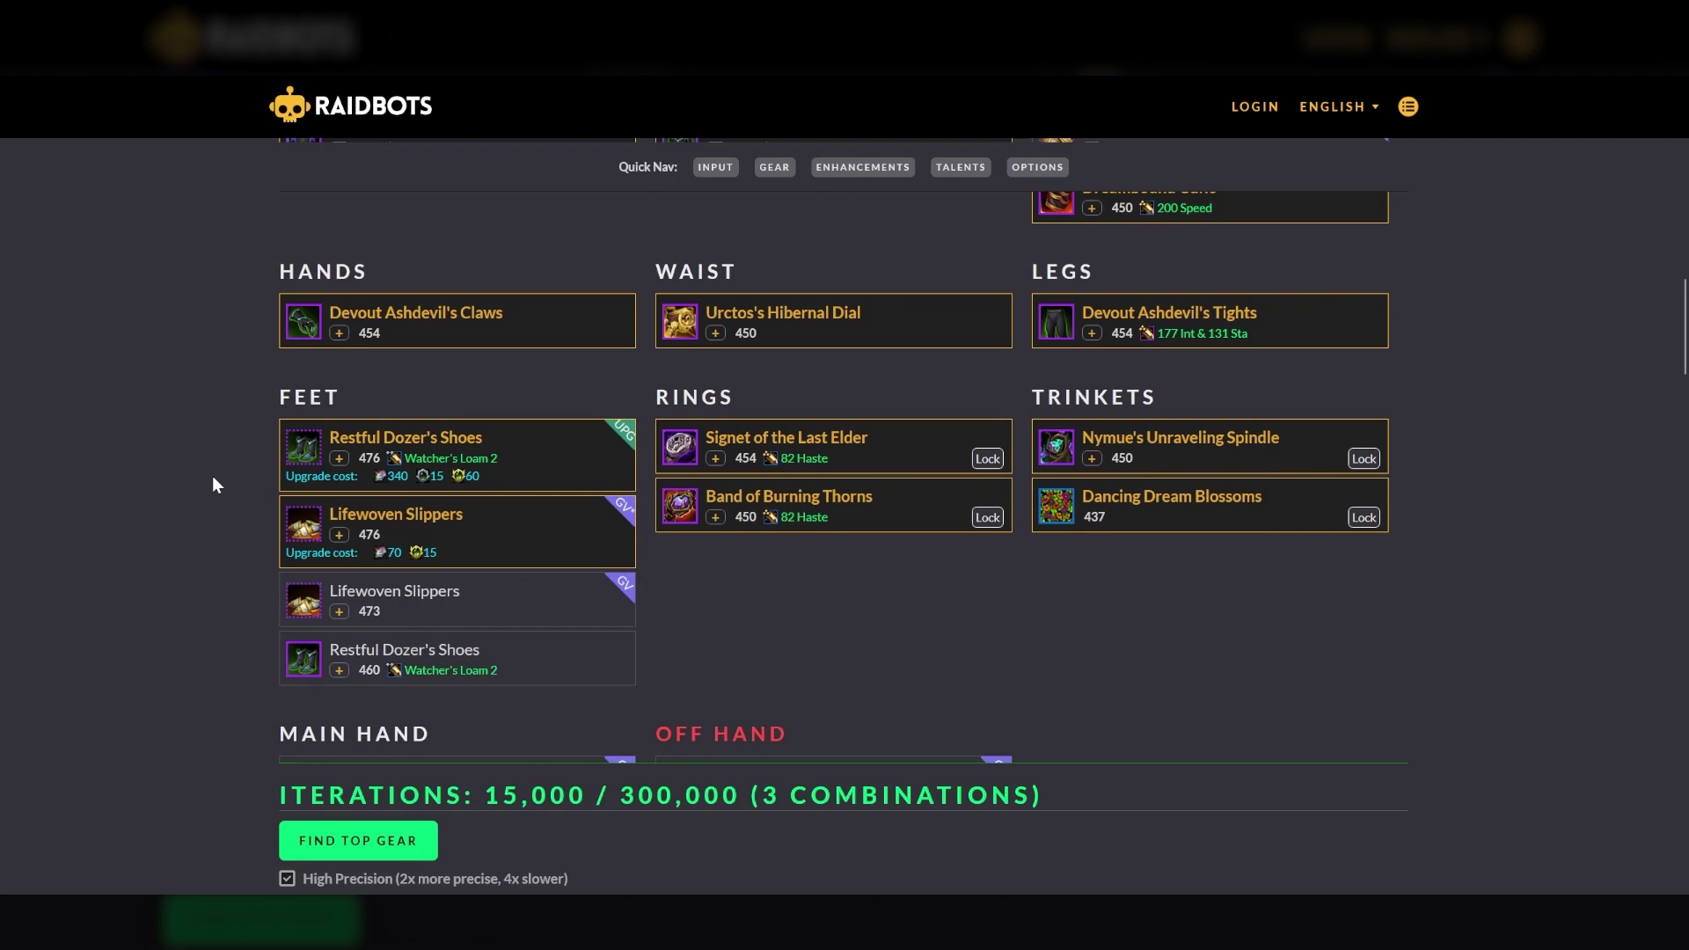
Step: Check the upgrade options and their costs for the chest item Devout Ashdevil's Razorhide
{"action": "scroll", "coordinate": [213, 477], "scroll_direction": "up", "scroll_amount": 3}
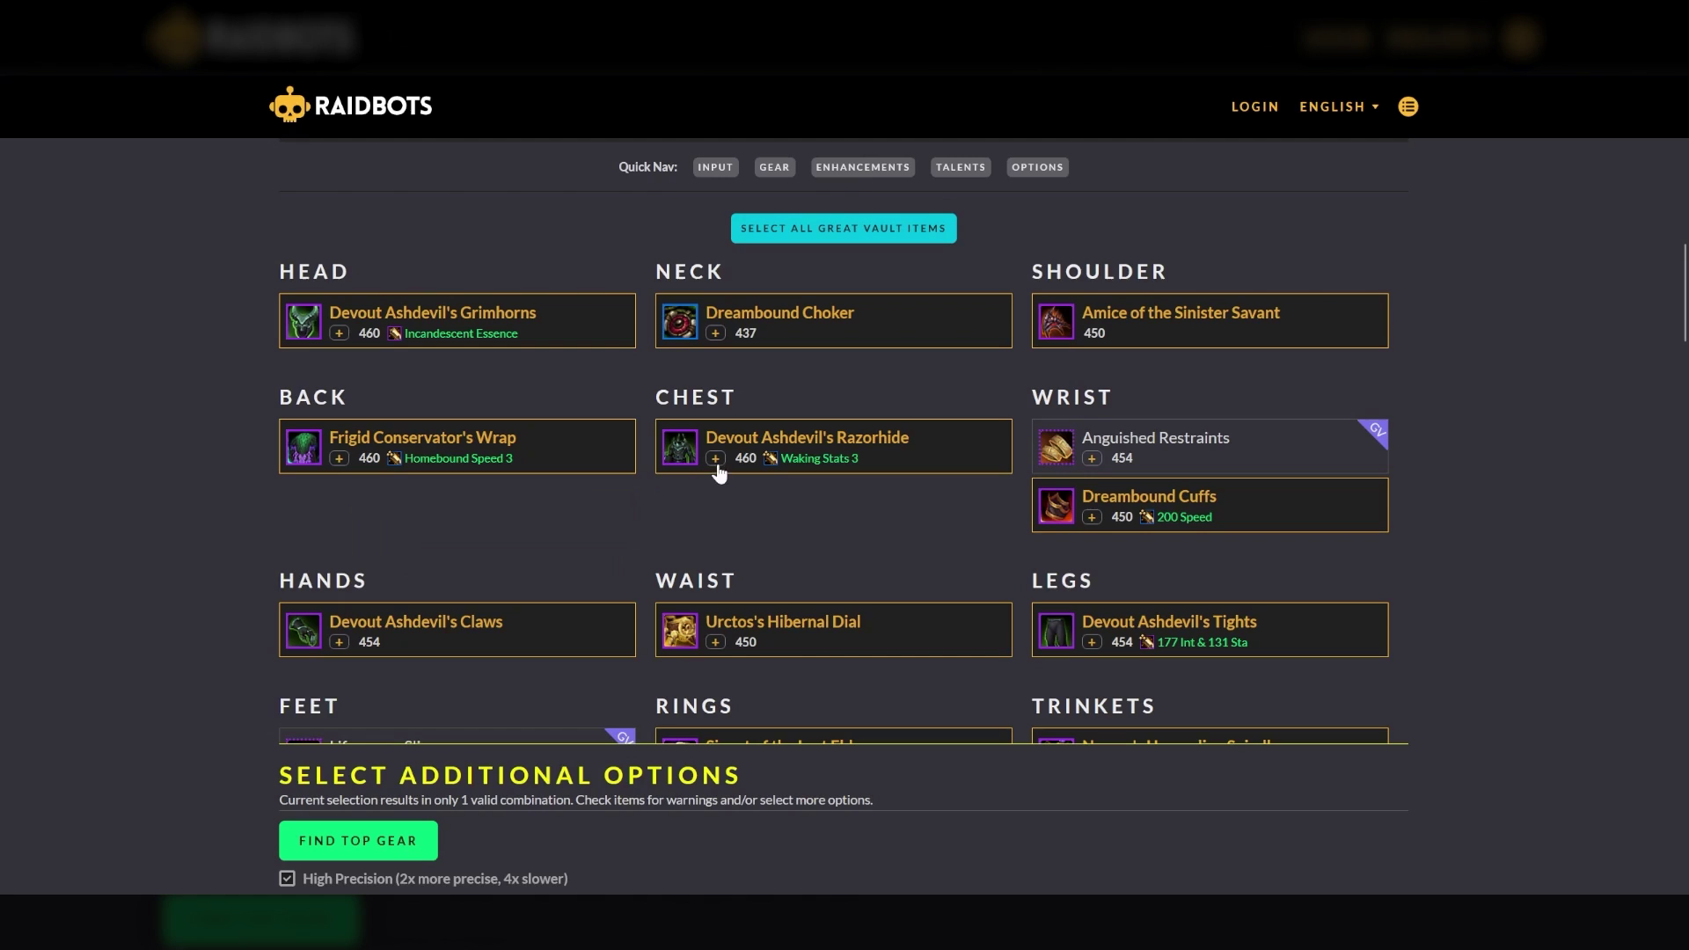
{"action": "left_click", "coordinate": [715, 460]}
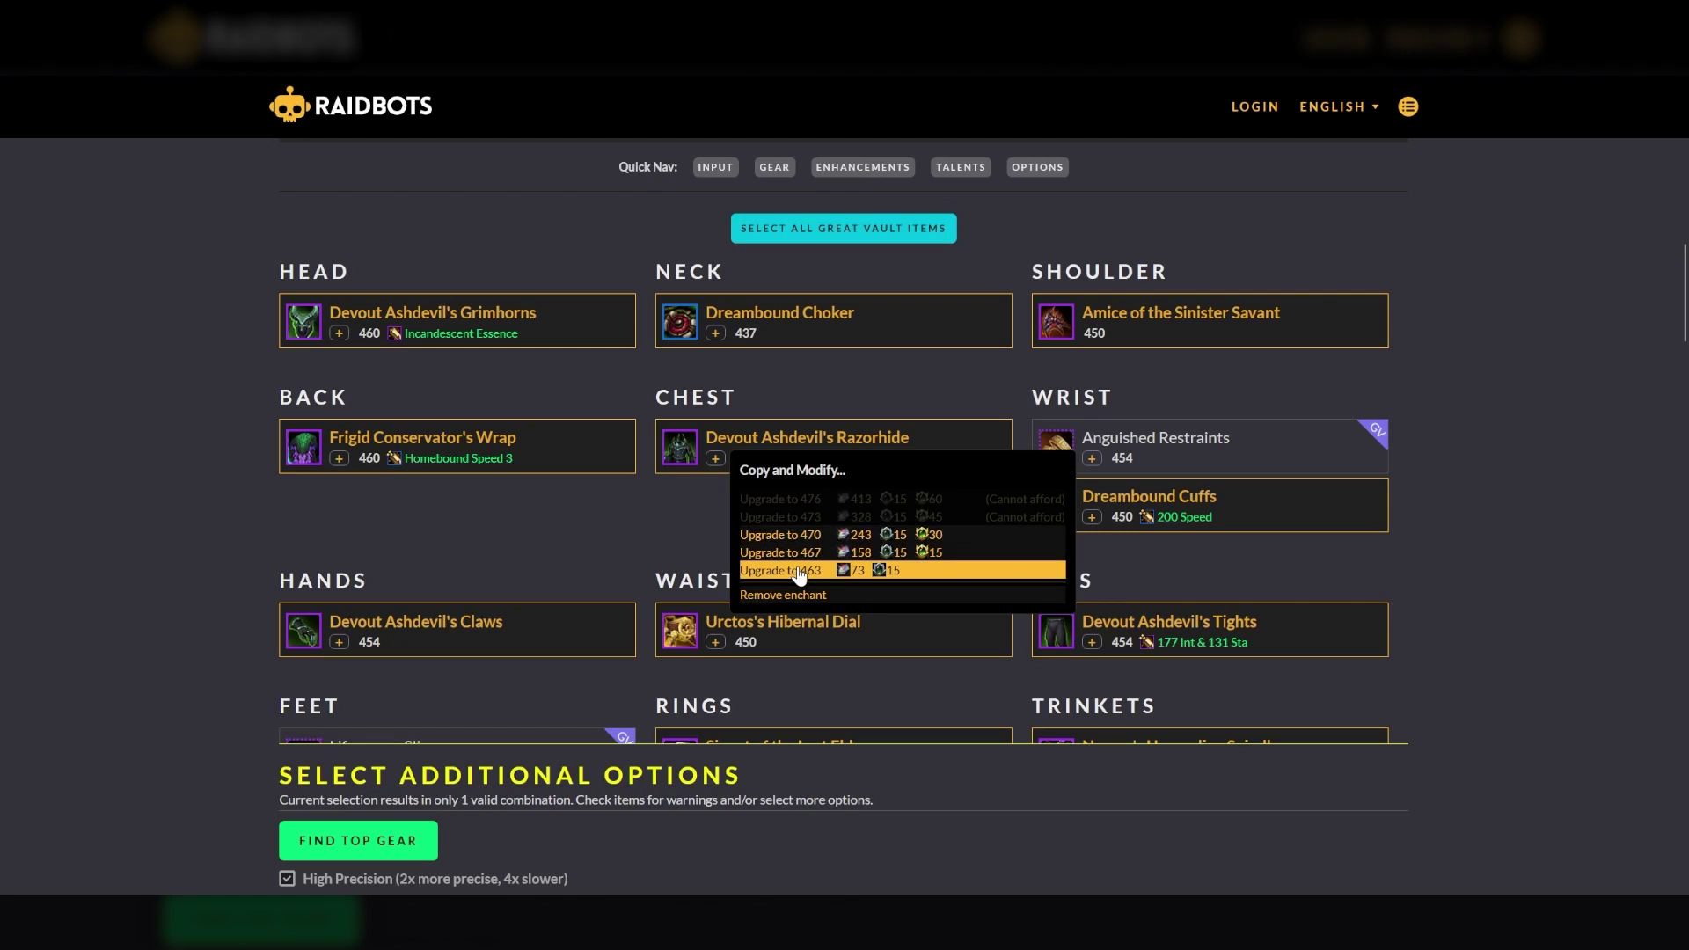
{"action": "left_click", "coordinate": [545, 528]}
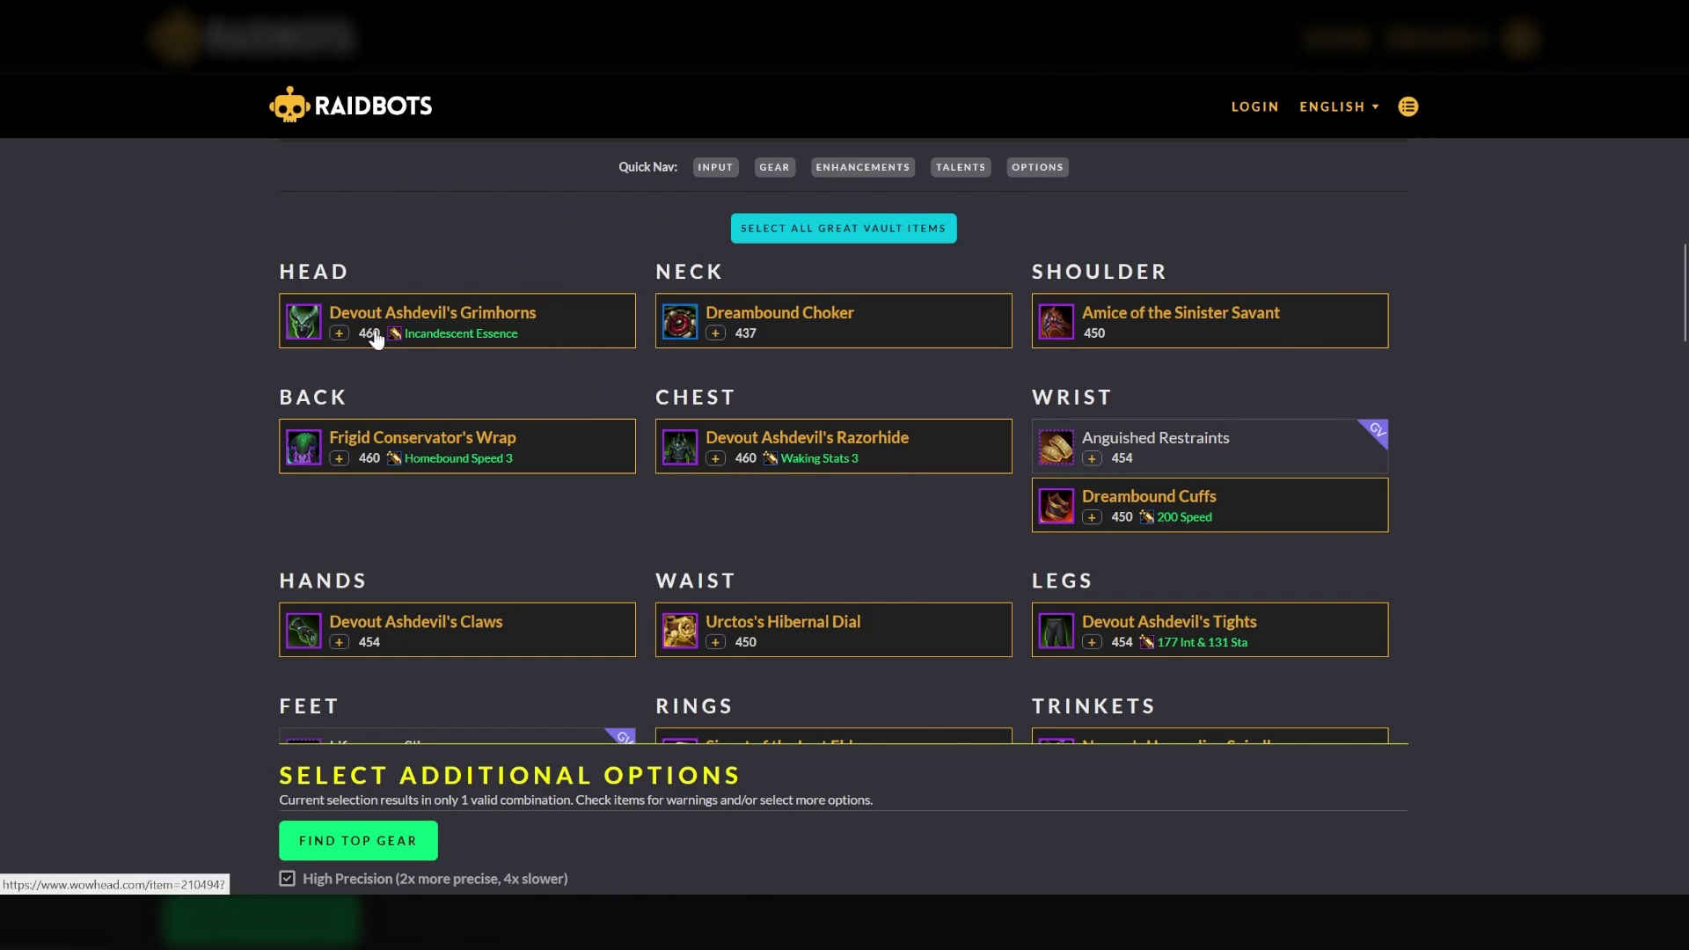
Step: Add copies of the head item Devout Ashdevil's Grimhorns and the chest item Devout Ashdevil's Razorhide upgraded to 476
{"action": "left_click", "coordinate": [340, 334]}
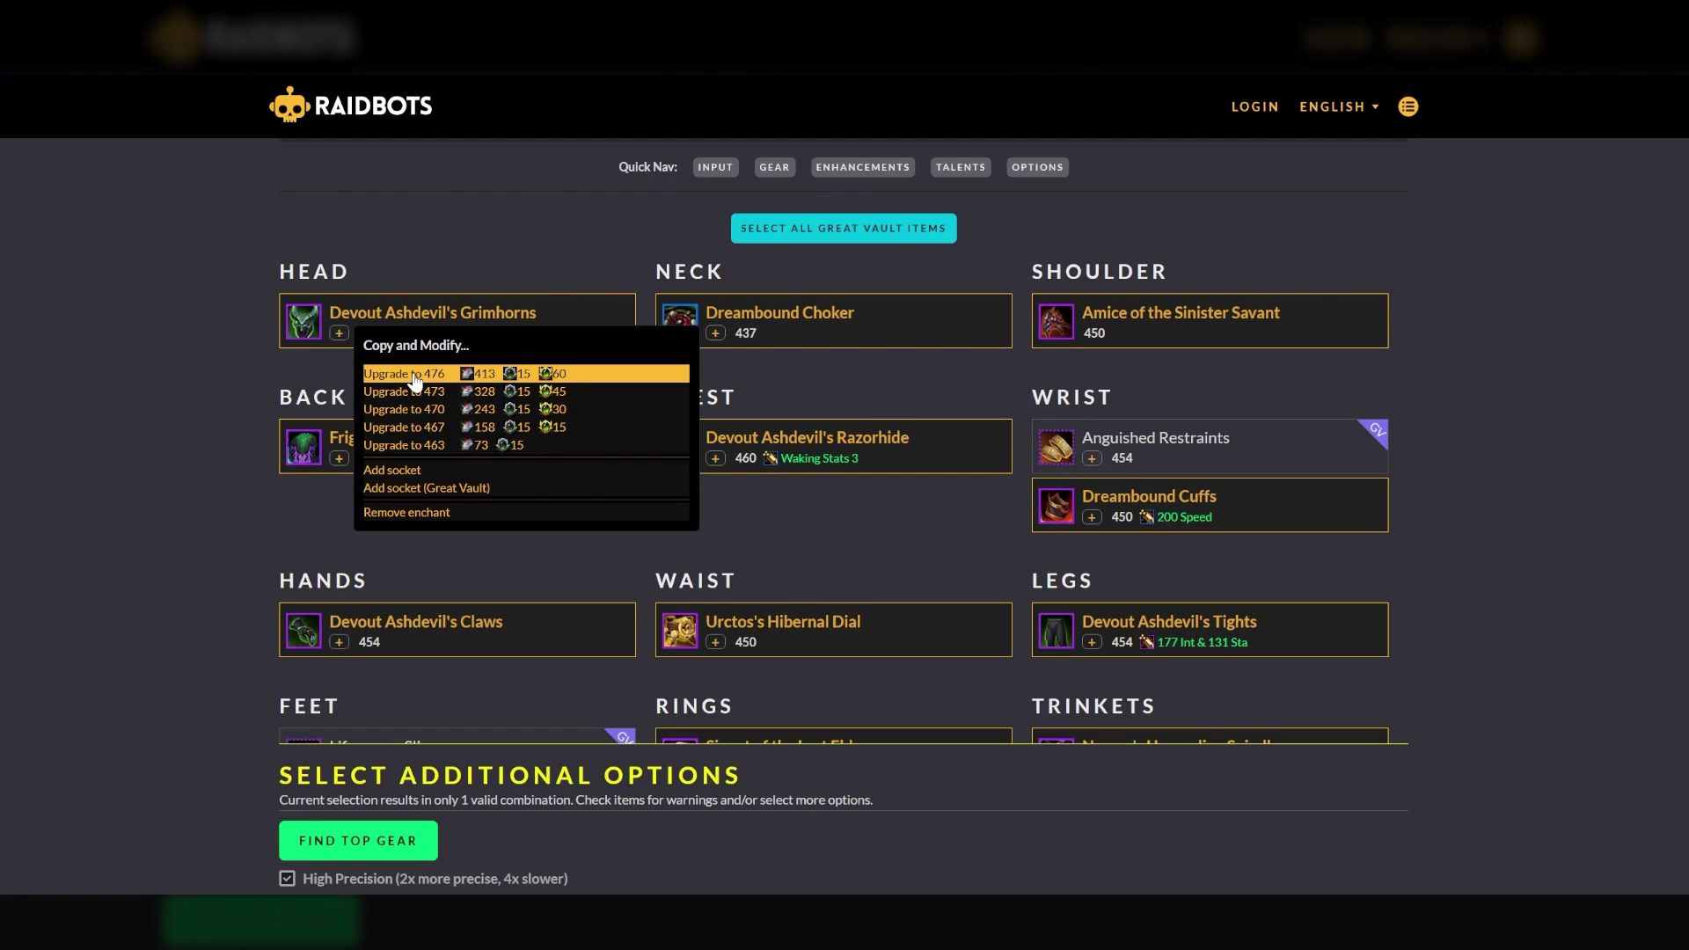
{"action": "left_click", "coordinate": [414, 375]}
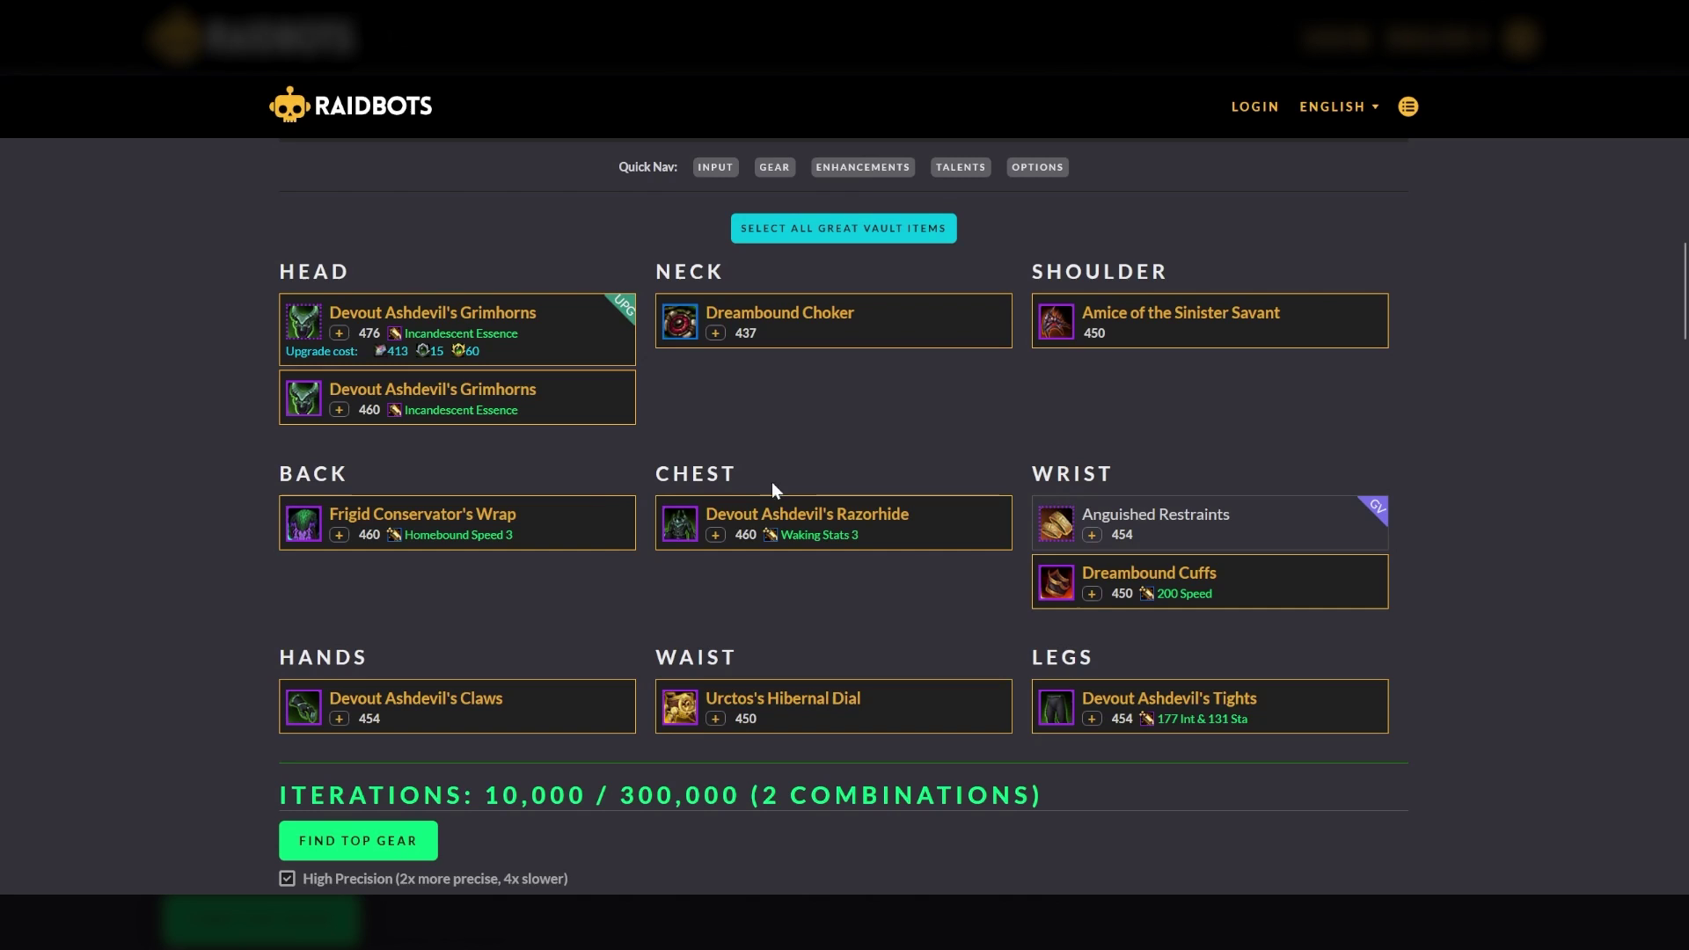
{"action": "left_click", "coordinate": [716, 536]}
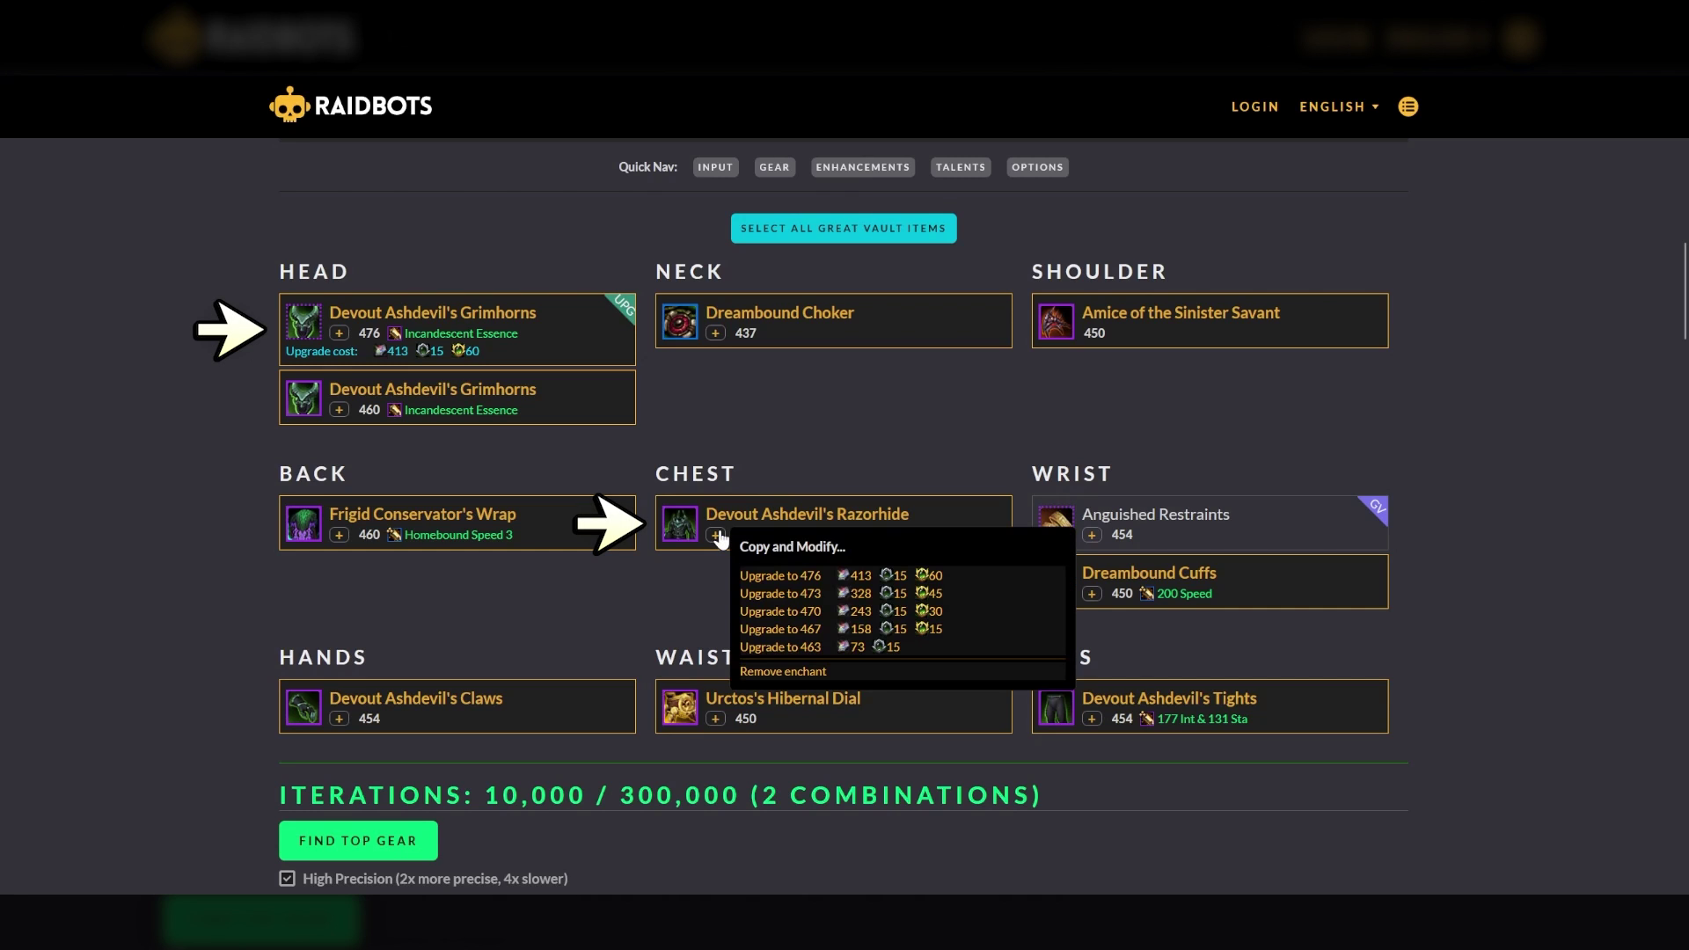
{"action": "left_click", "coordinate": [787, 578]}
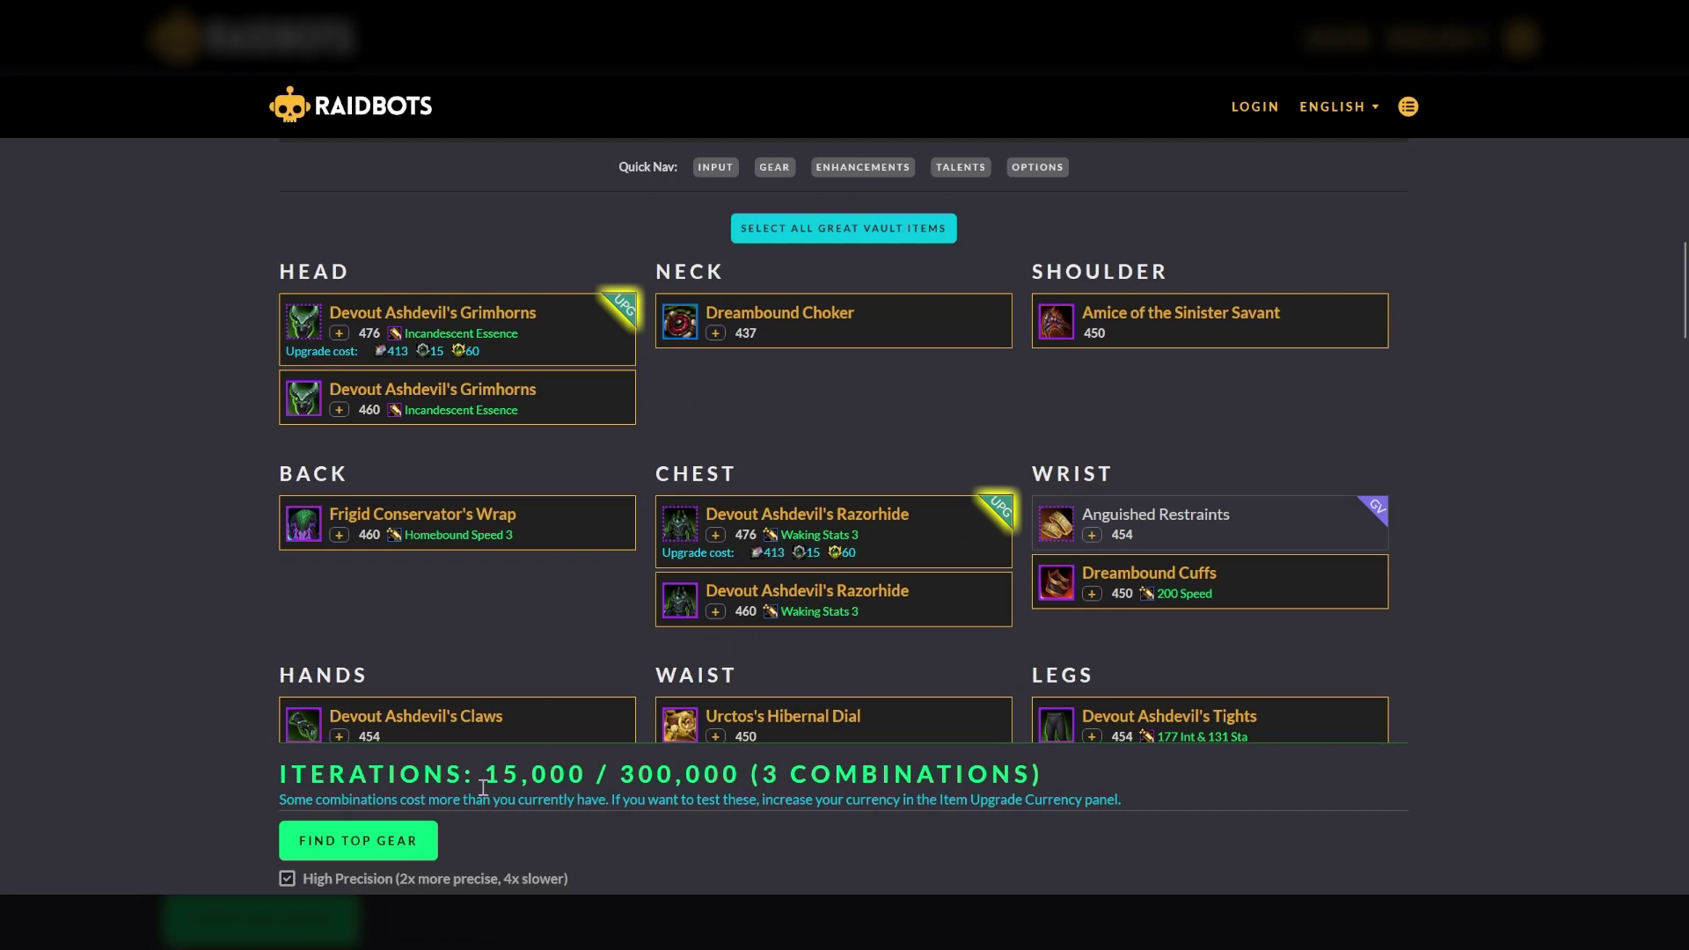
Step: Run the Top Gear simulation and examine the gear listed in its report
{"action": "left_click", "coordinate": [353, 846]}
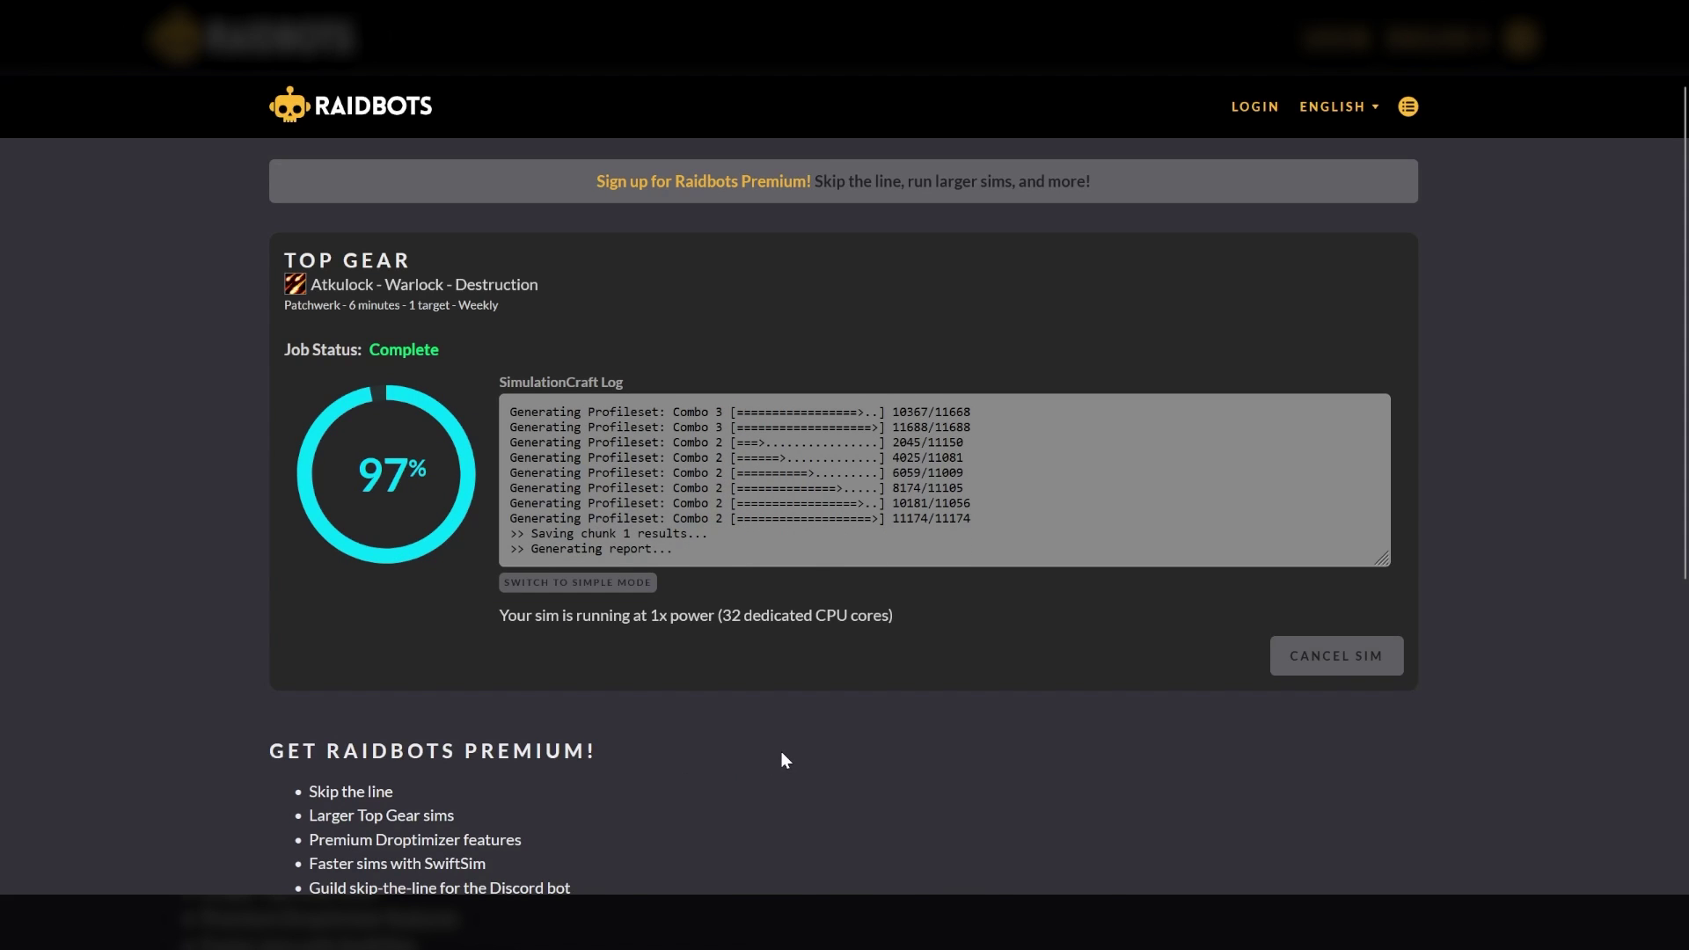
{"action": "scroll", "coordinate": [199, 551], "scroll_direction": "down", "scroll_amount": 7}
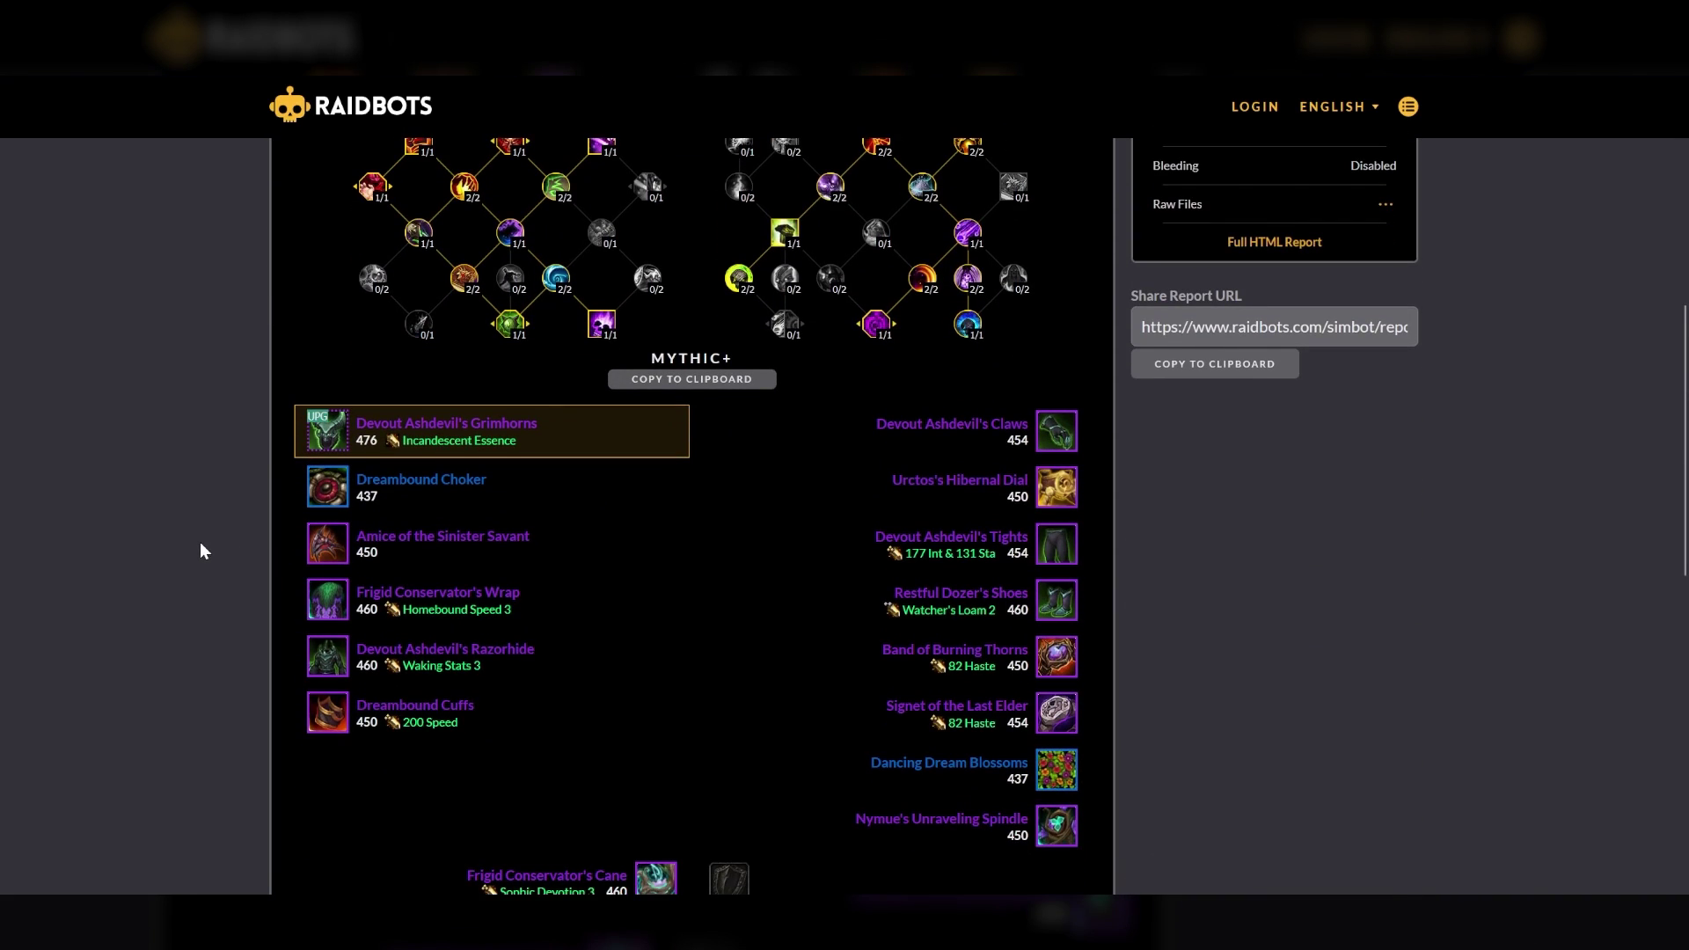
Step: Review the highlighted gear changes and the total upgrade cost in the Top Gear report
{"action": "scroll", "coordinate": [201, 551], "scroll_direction": "down", "scroll_amount": 2}
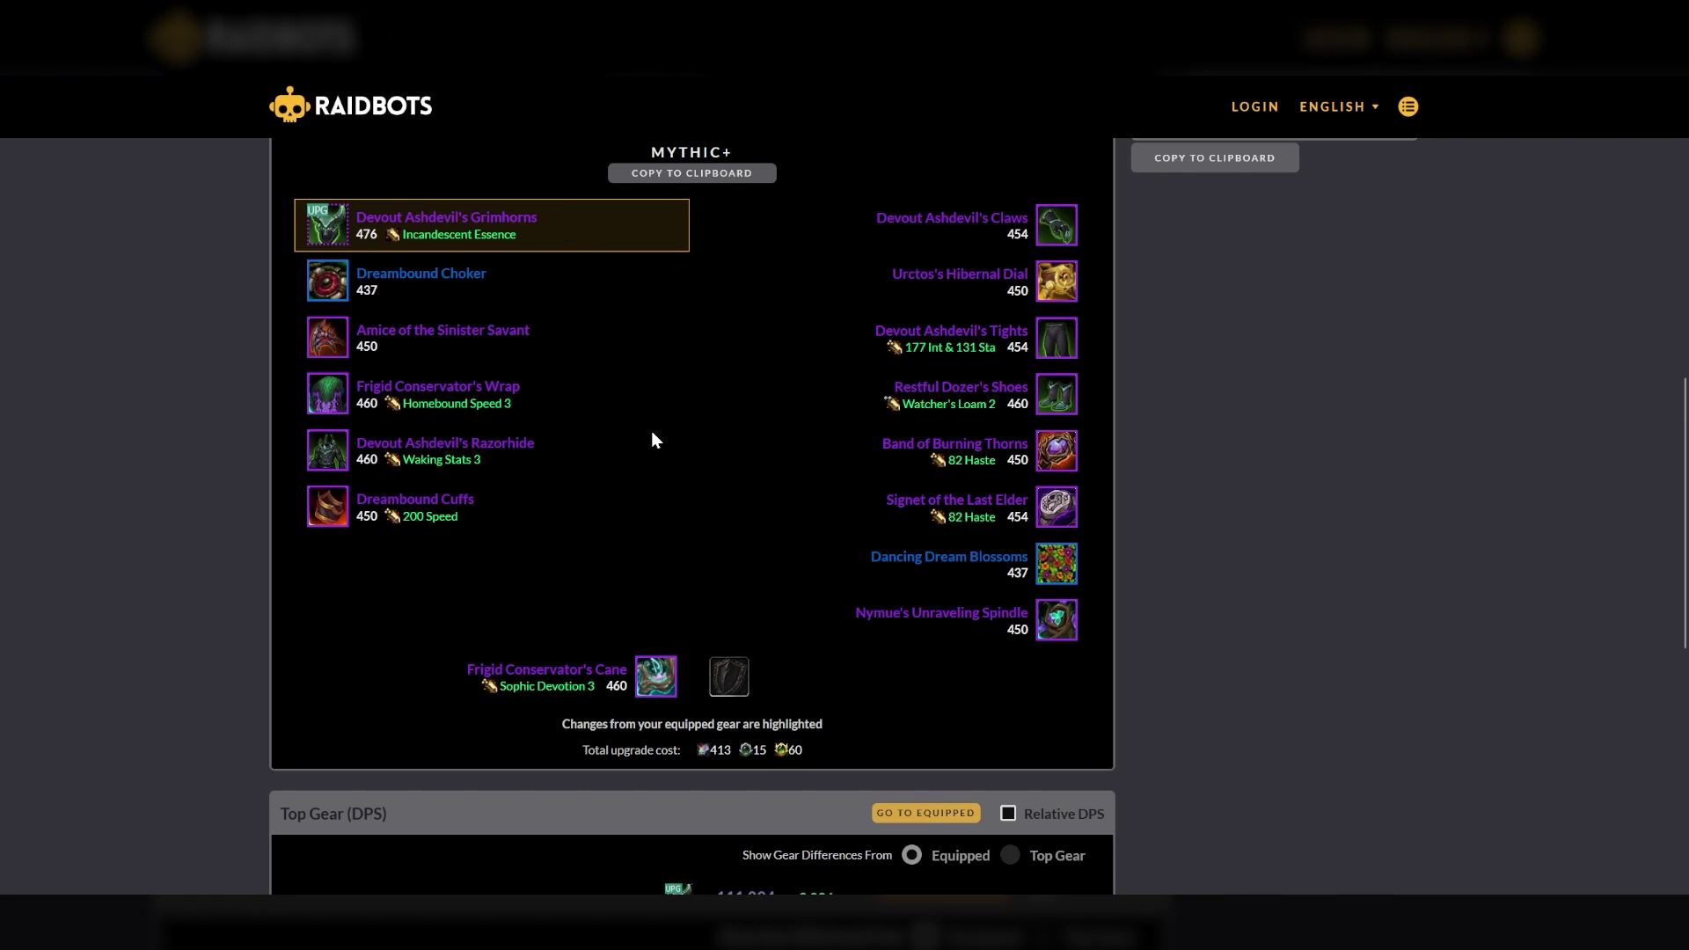
{"action": "scroll", "coordinate": [652, 434], "scroll_direction": "down", "scroll_amount": 4}
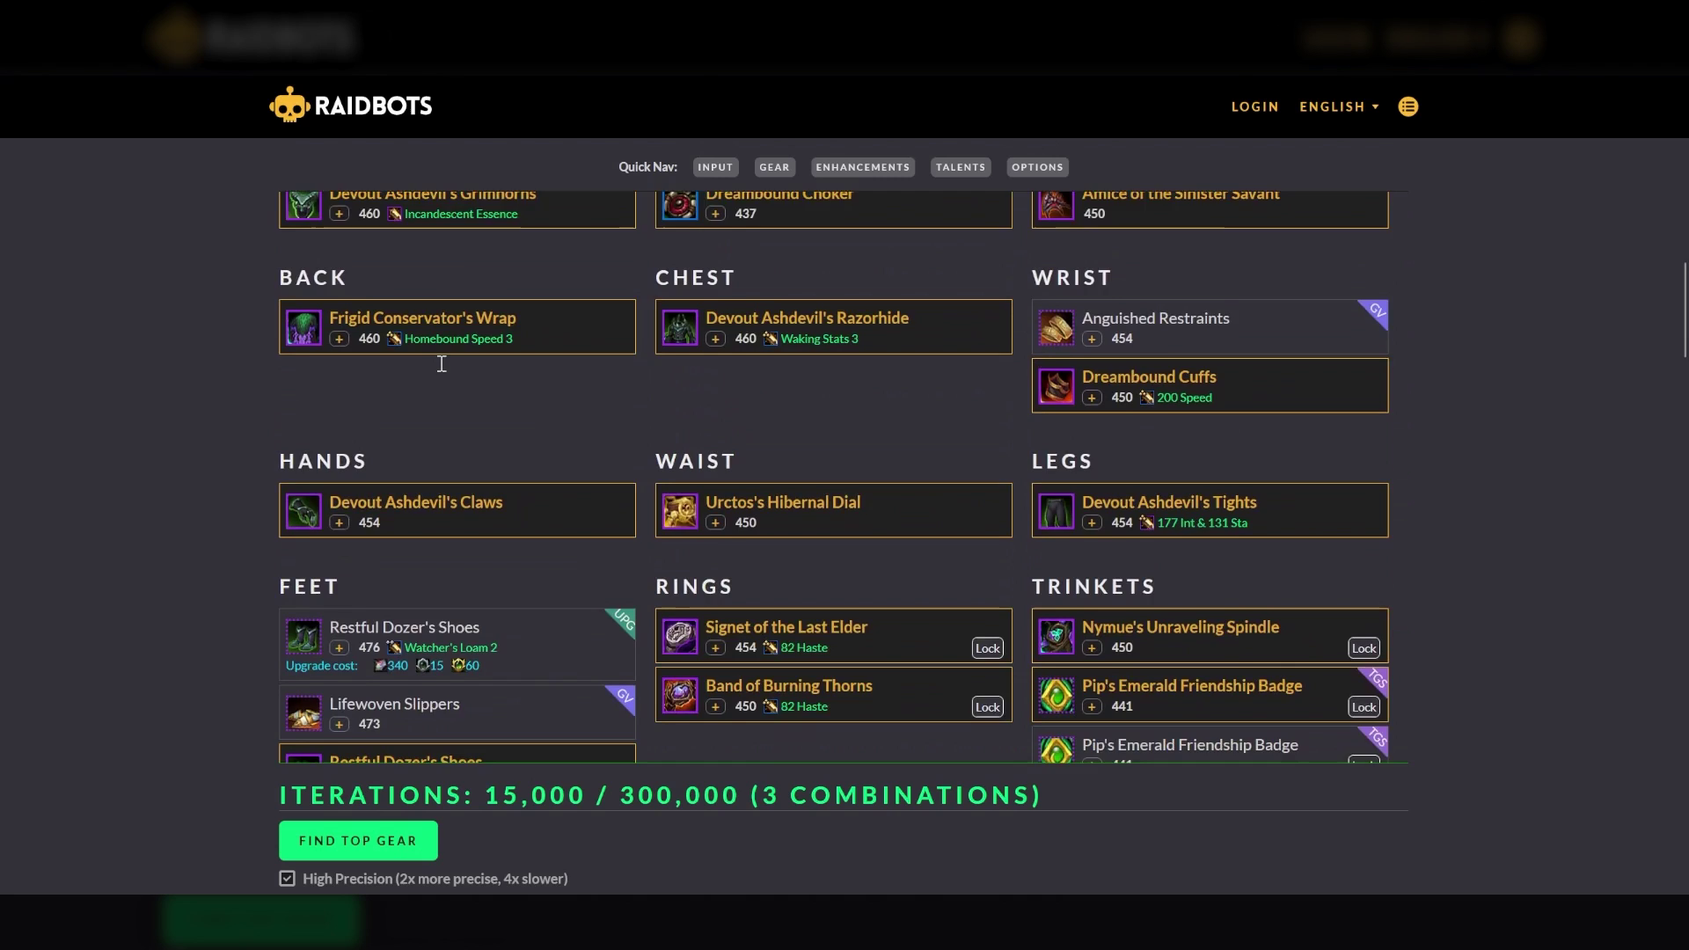
Step: In the feet slot, select the Restful Dozer's Shoes upgraded to 476 and deselect the 460 pair
{"action": "scroll", "coordinate": [442, 373], "scroll_direction": "down", "scroll_amount": 2}
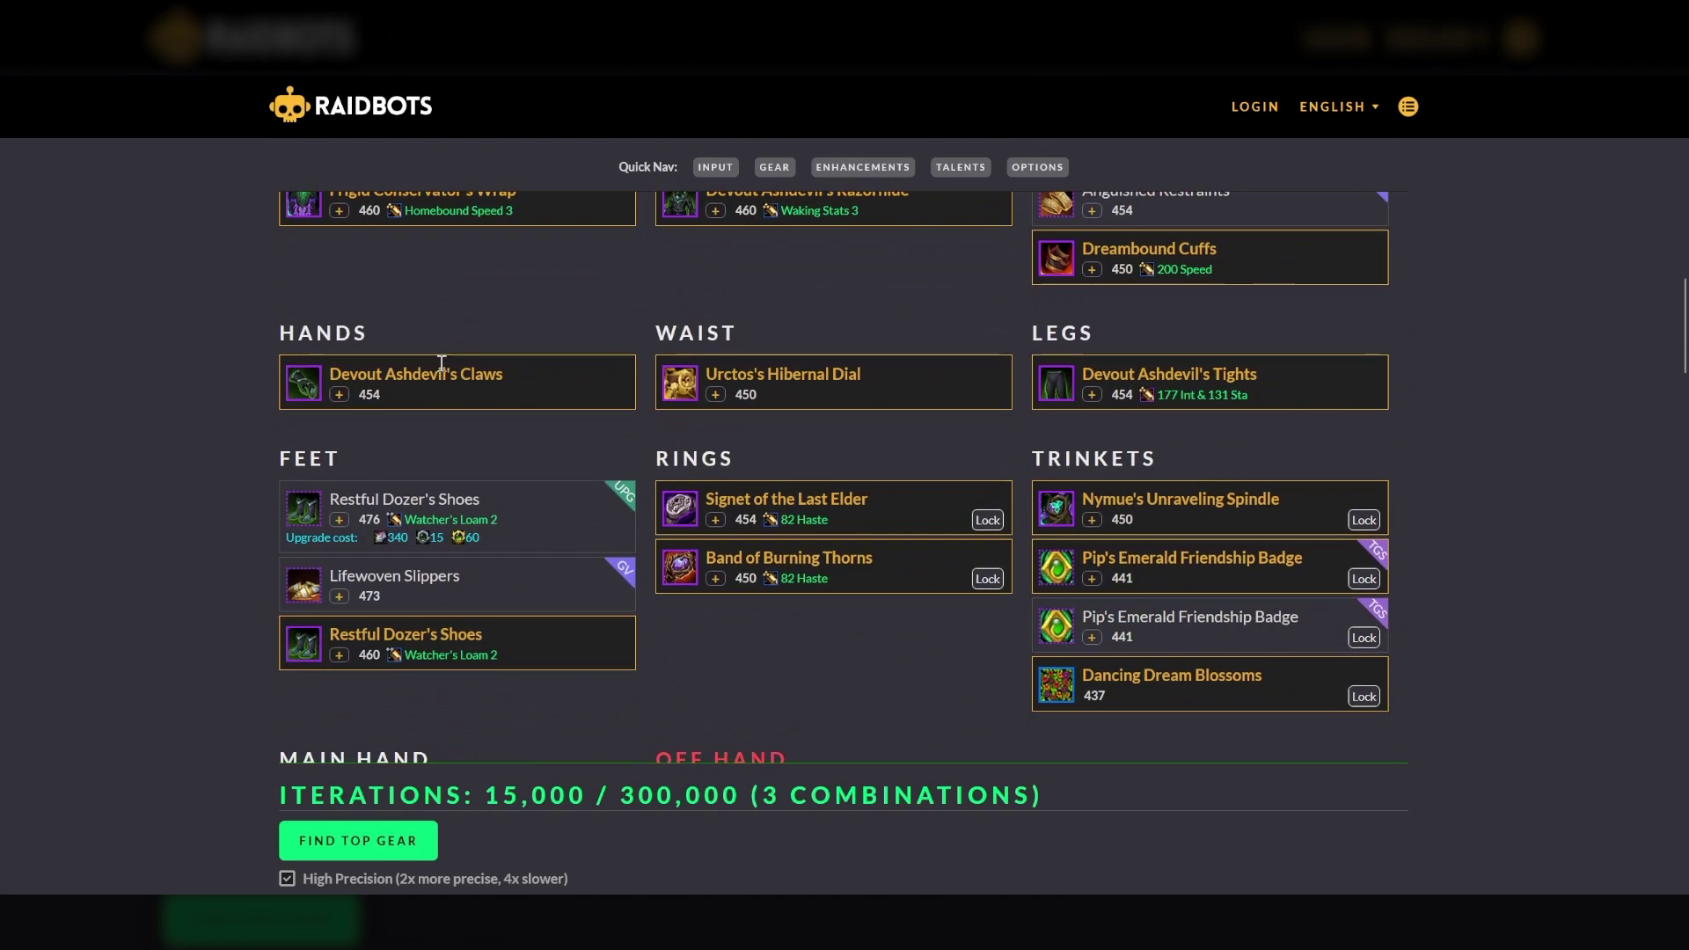
{"action": "scroll", "coordinate": [440, 371], "scroll_direction": "down", "scroll_amount": 3}
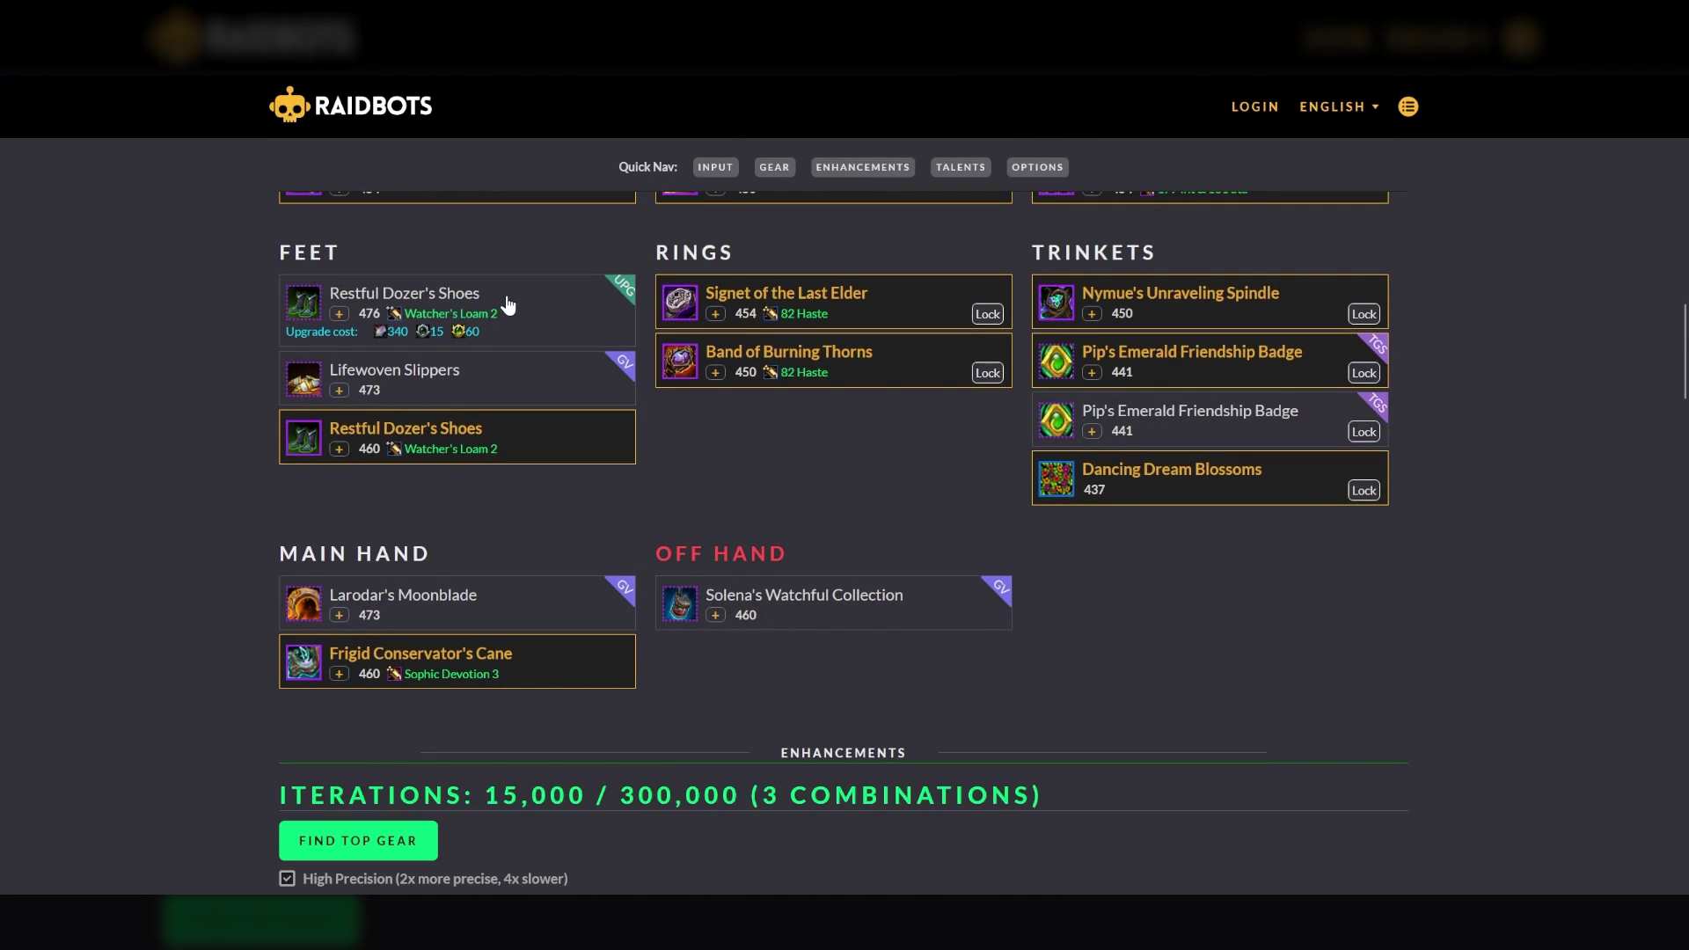
{"action": "left_click", "coordinate": [508, 306]}
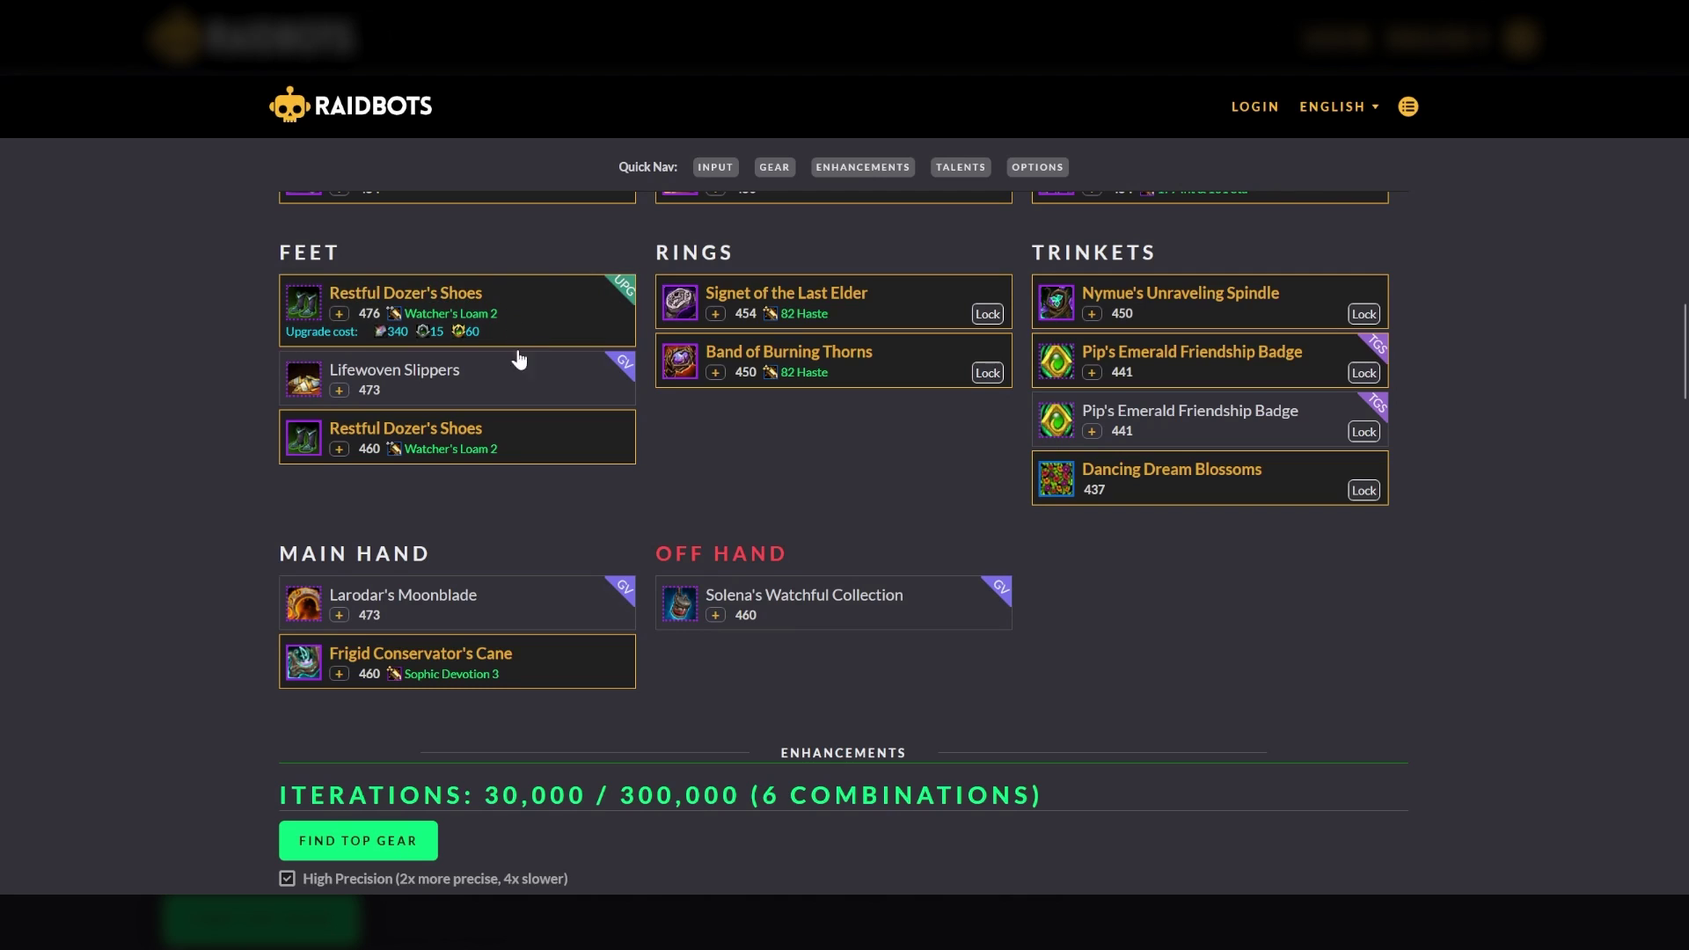
{"action": "left_click", "coordinate": [524, 437]}
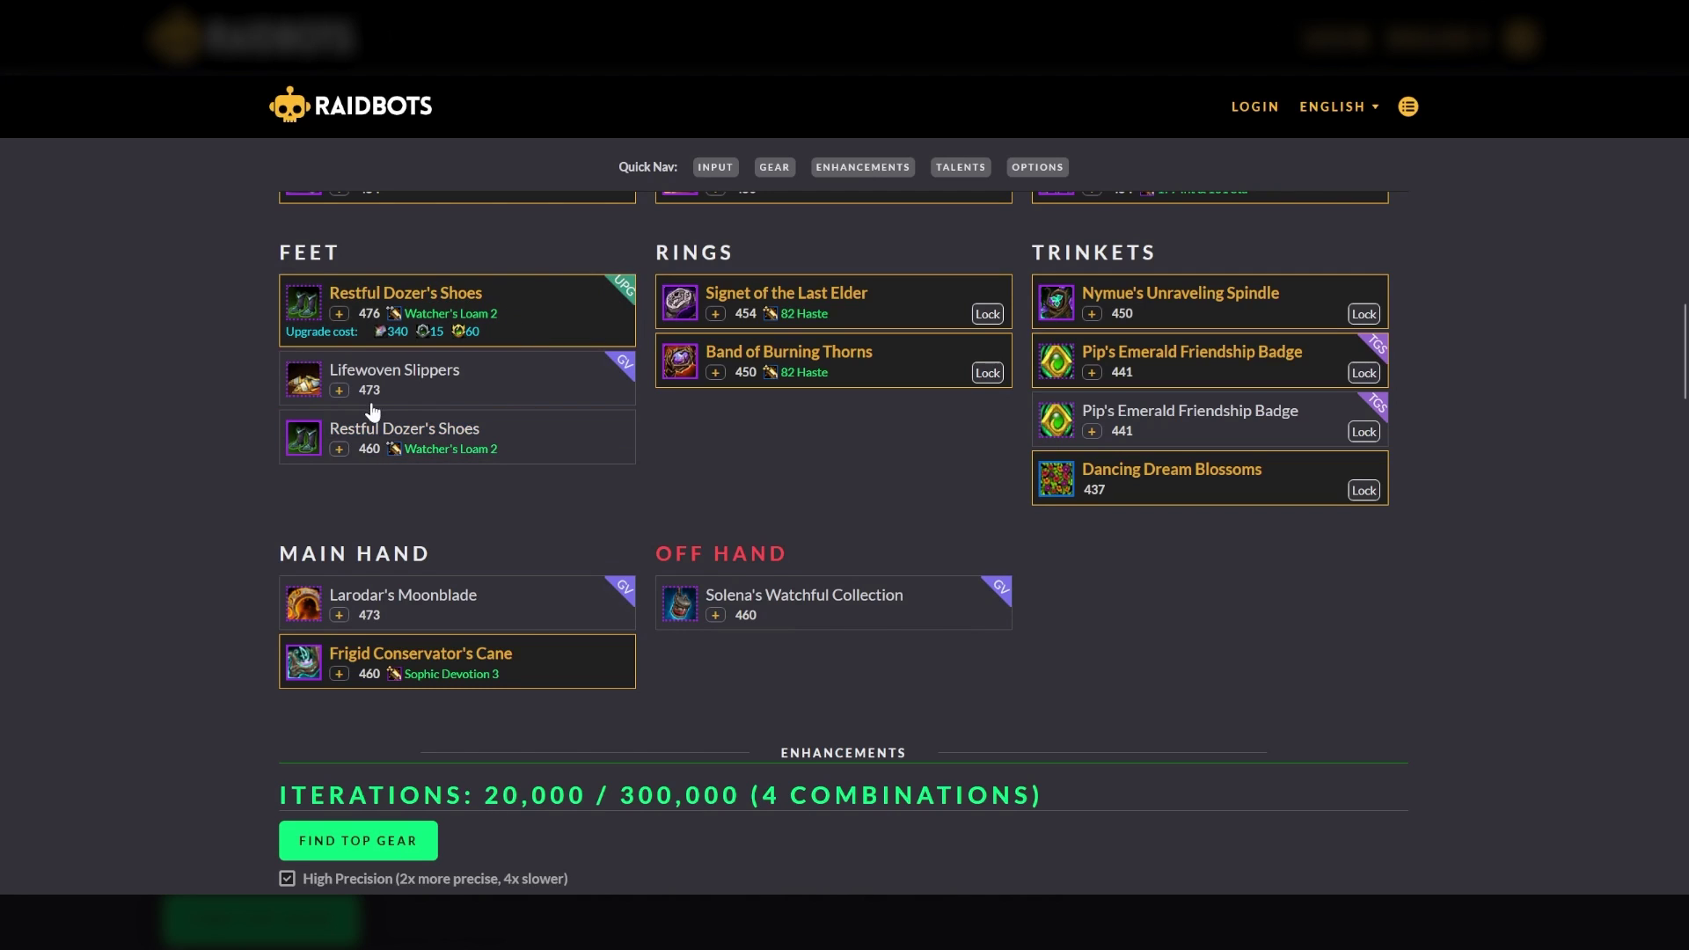
Step: Add a copy of Lifewoven Slippers upgraded to 483 and run the Top Gear simulation
{"action": "left_click", "coordinate": [340, 393]}
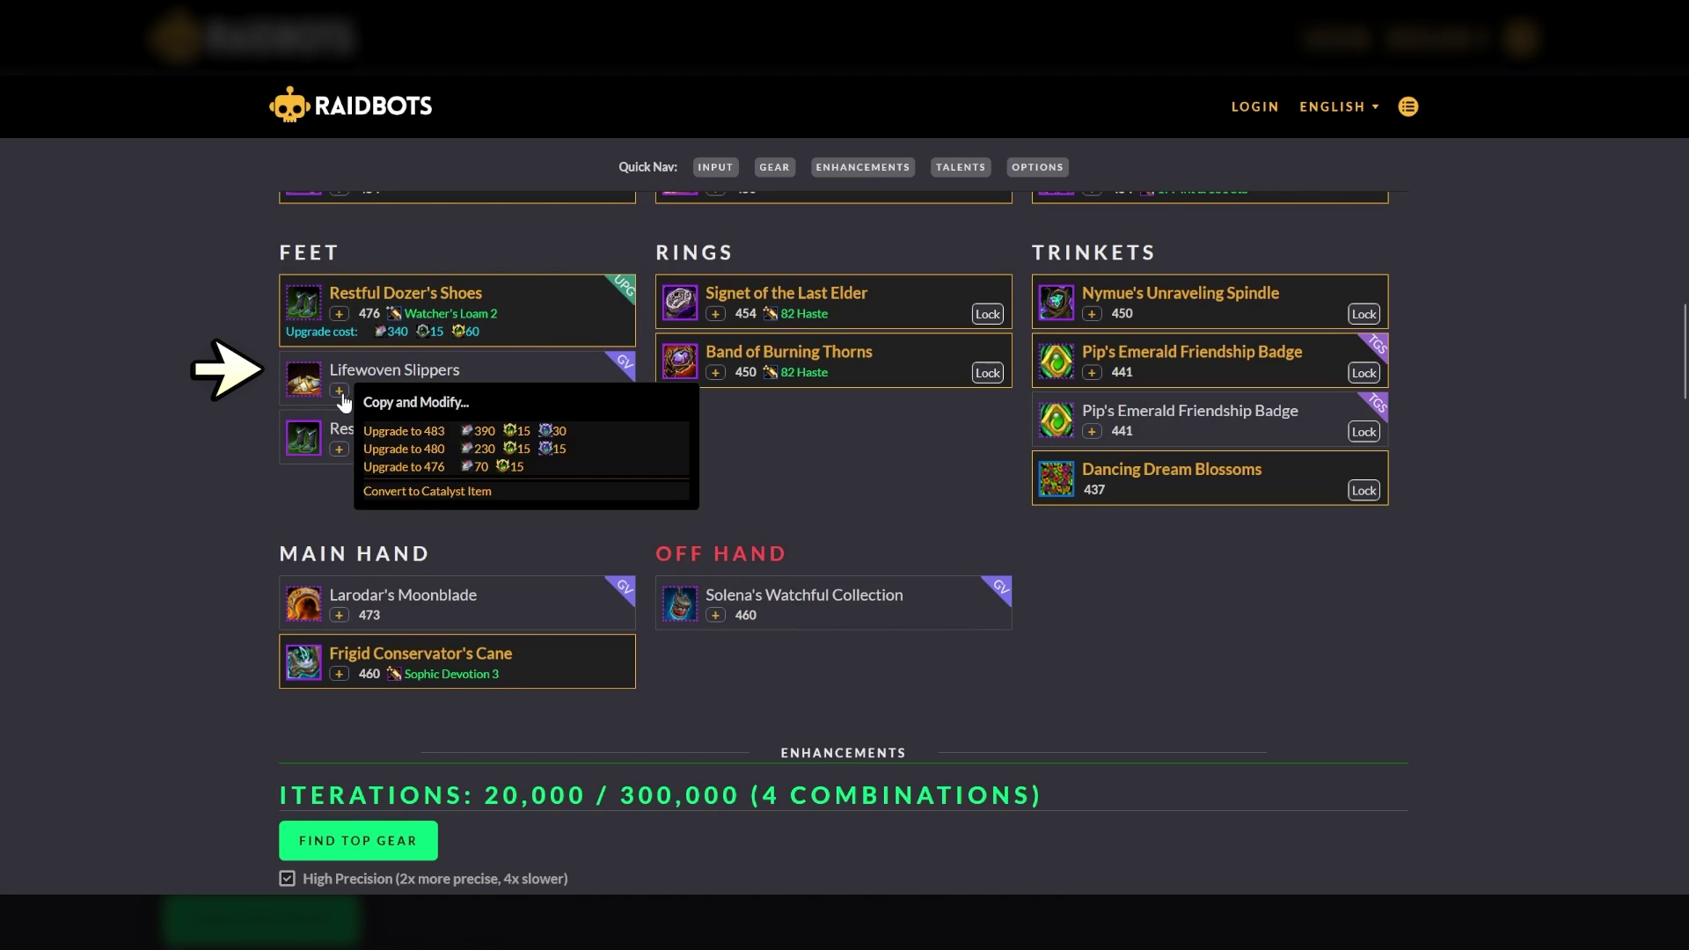
{"action": "left_click", "coordinate": [412, 432]}
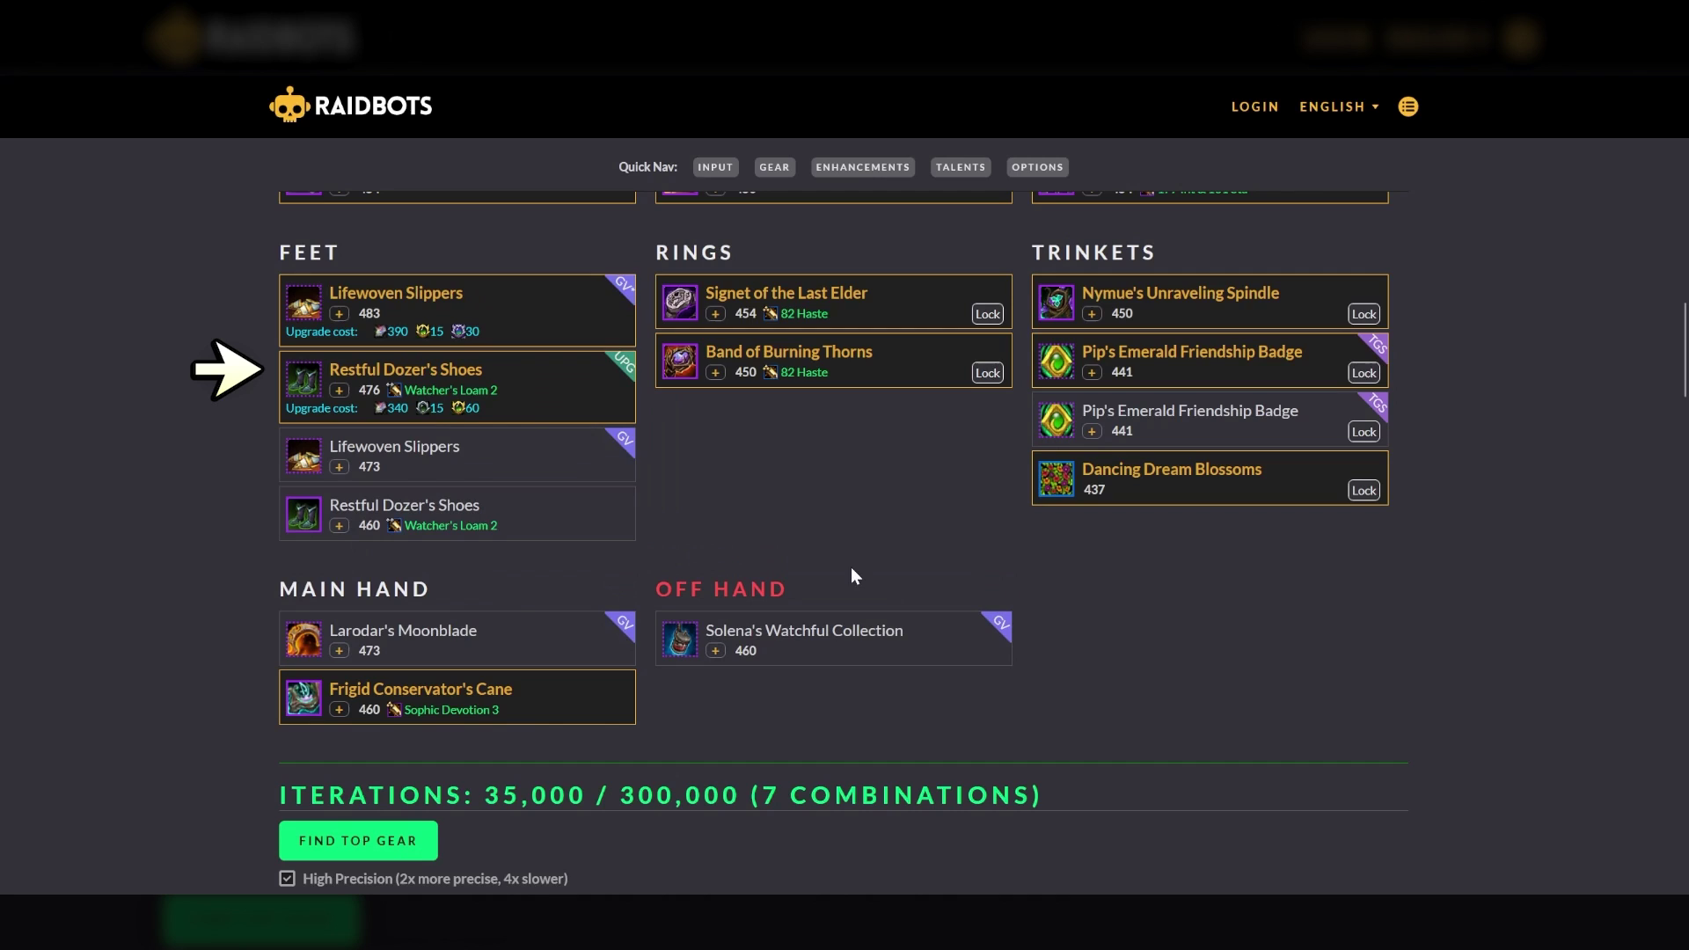
{"action": "left_click", "coordinate": [360, 847]}
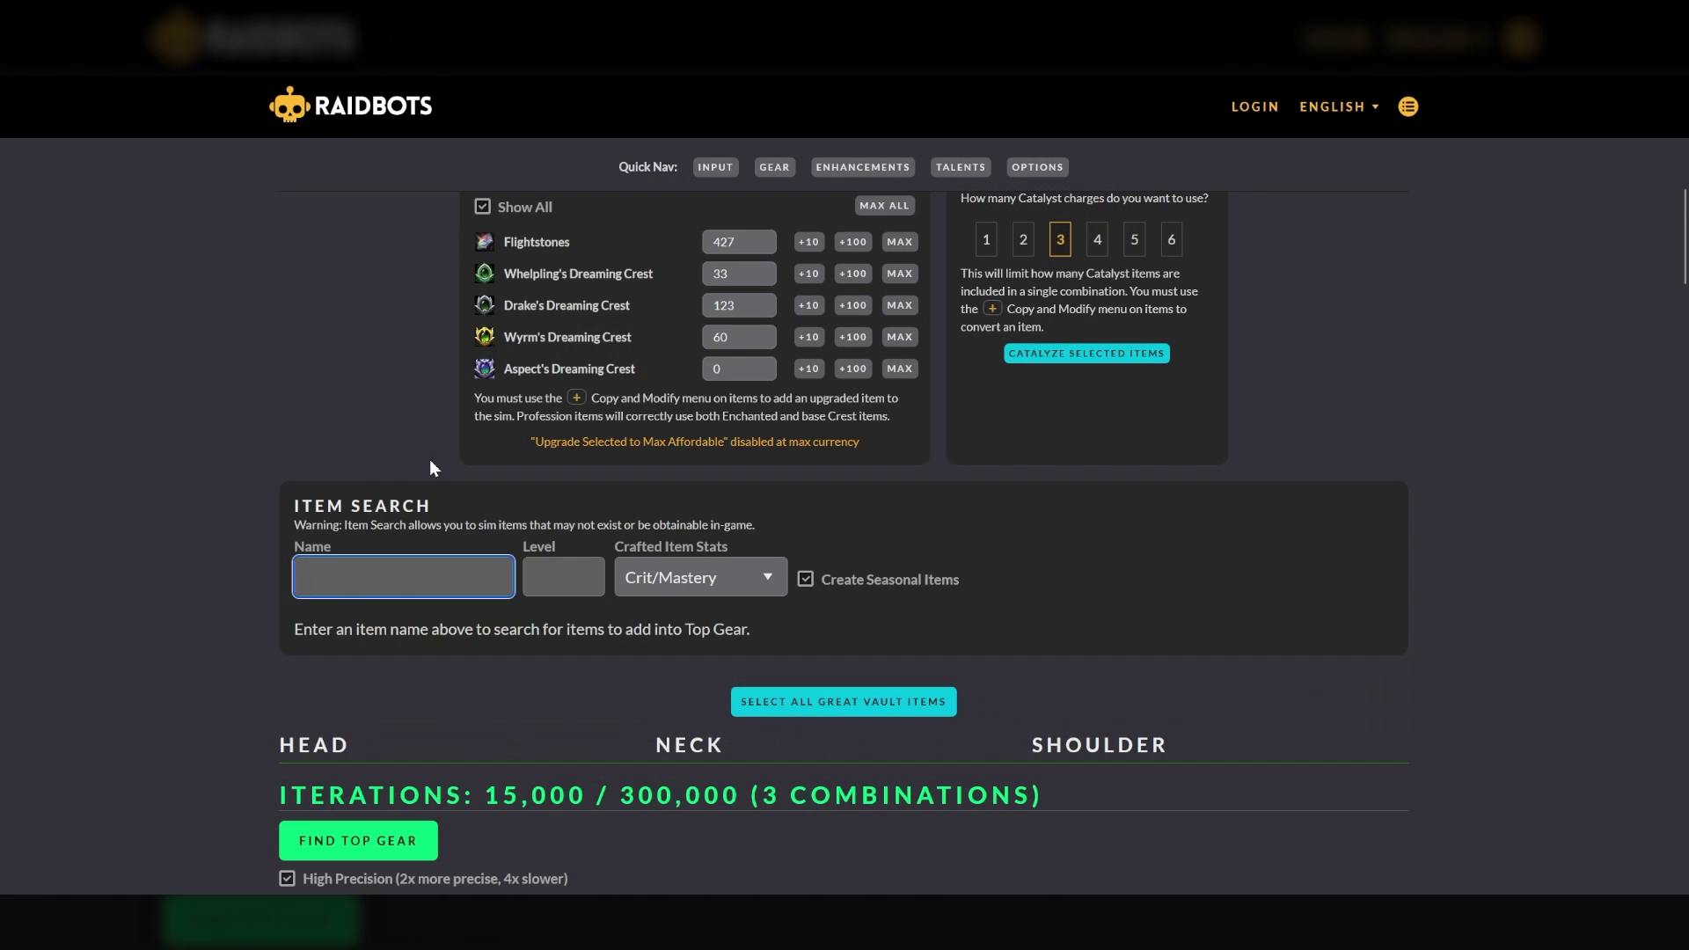
Step: Set the available Aspect's Dreaming Crest amount to 30
{"action": "left_click_drag", "start_coordinate": [730, 369], "coordinate": [674, 369]}
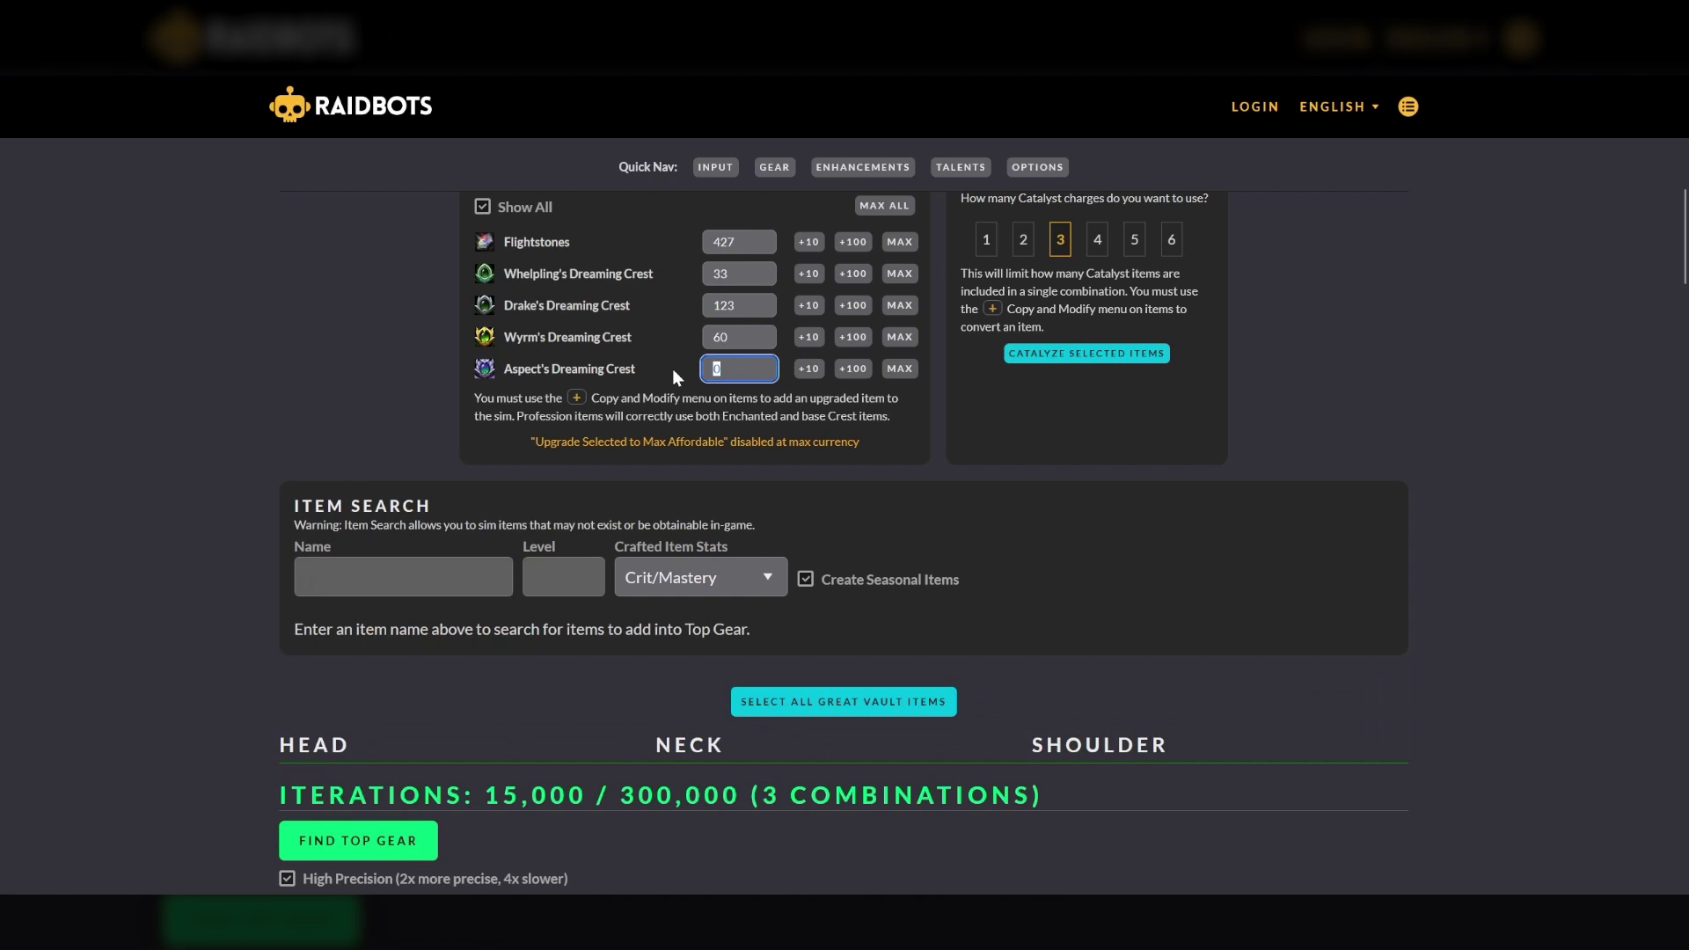
{"action": "type", "text": "30"}
{"action": "left_click", "coordinate": [450, 388]}
Step: Compare the DPS ranking of the feet and trinket combinations in the Top Gear report
{"action": "scroll", "coordinate": [440, 361], "scroll_direction": "down", "scroll_amount": 9}
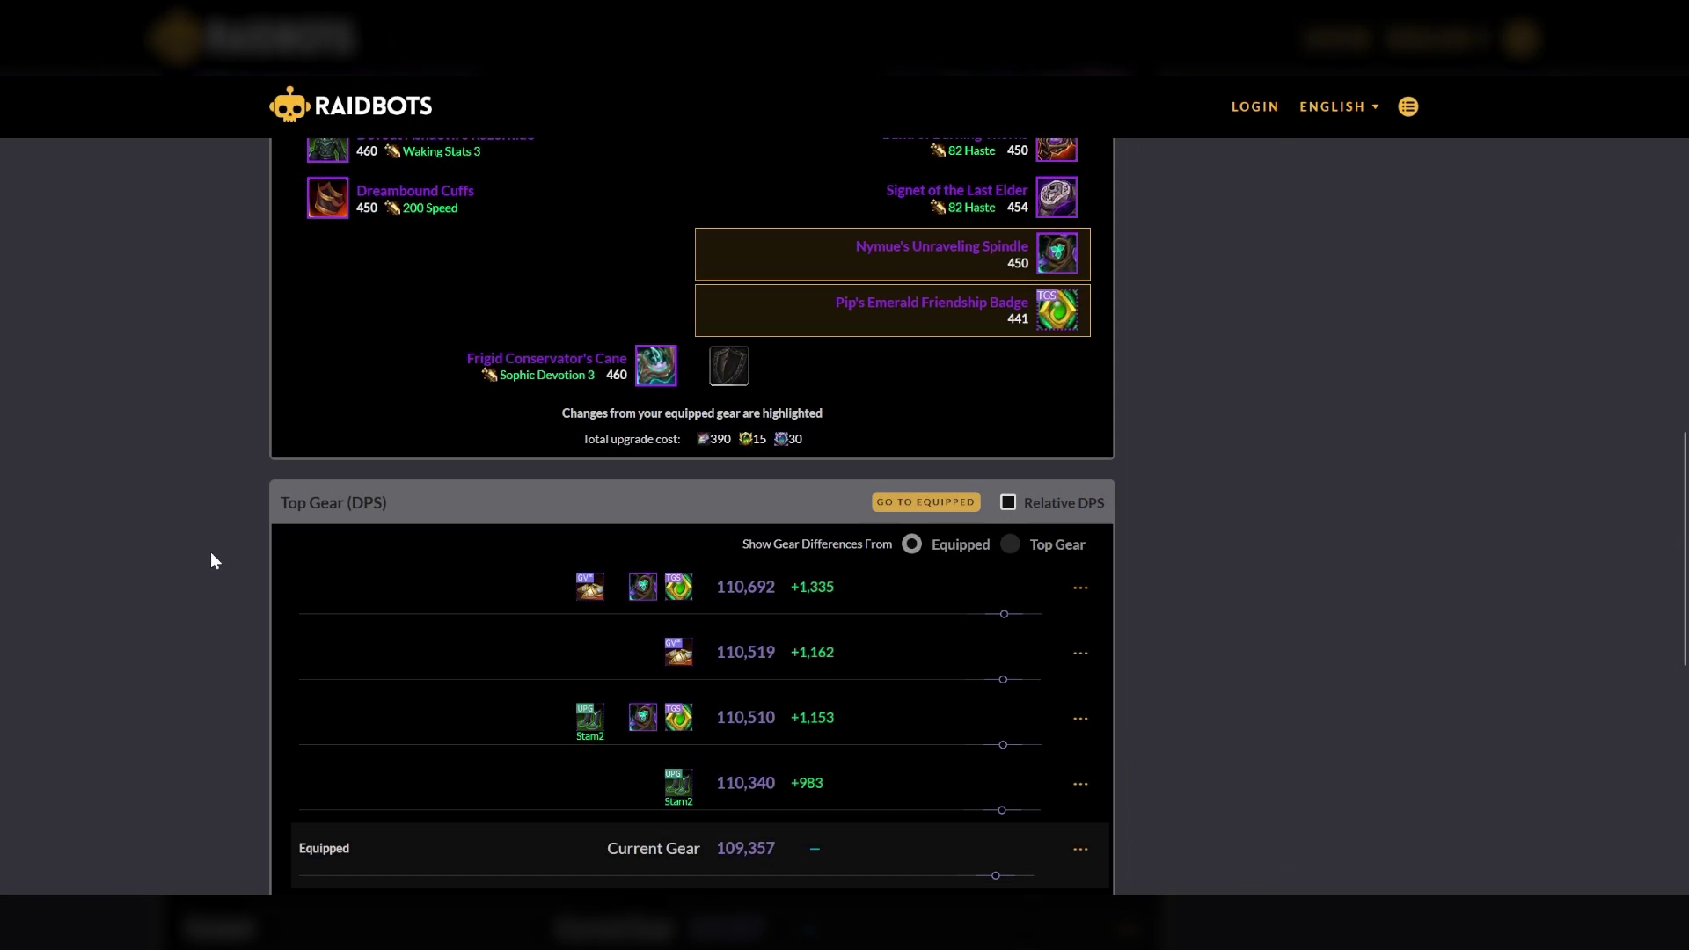
{"action": "scroll", "coordinate": [366, 621], "scroll_direction": "down", "scroll_amount": 1}
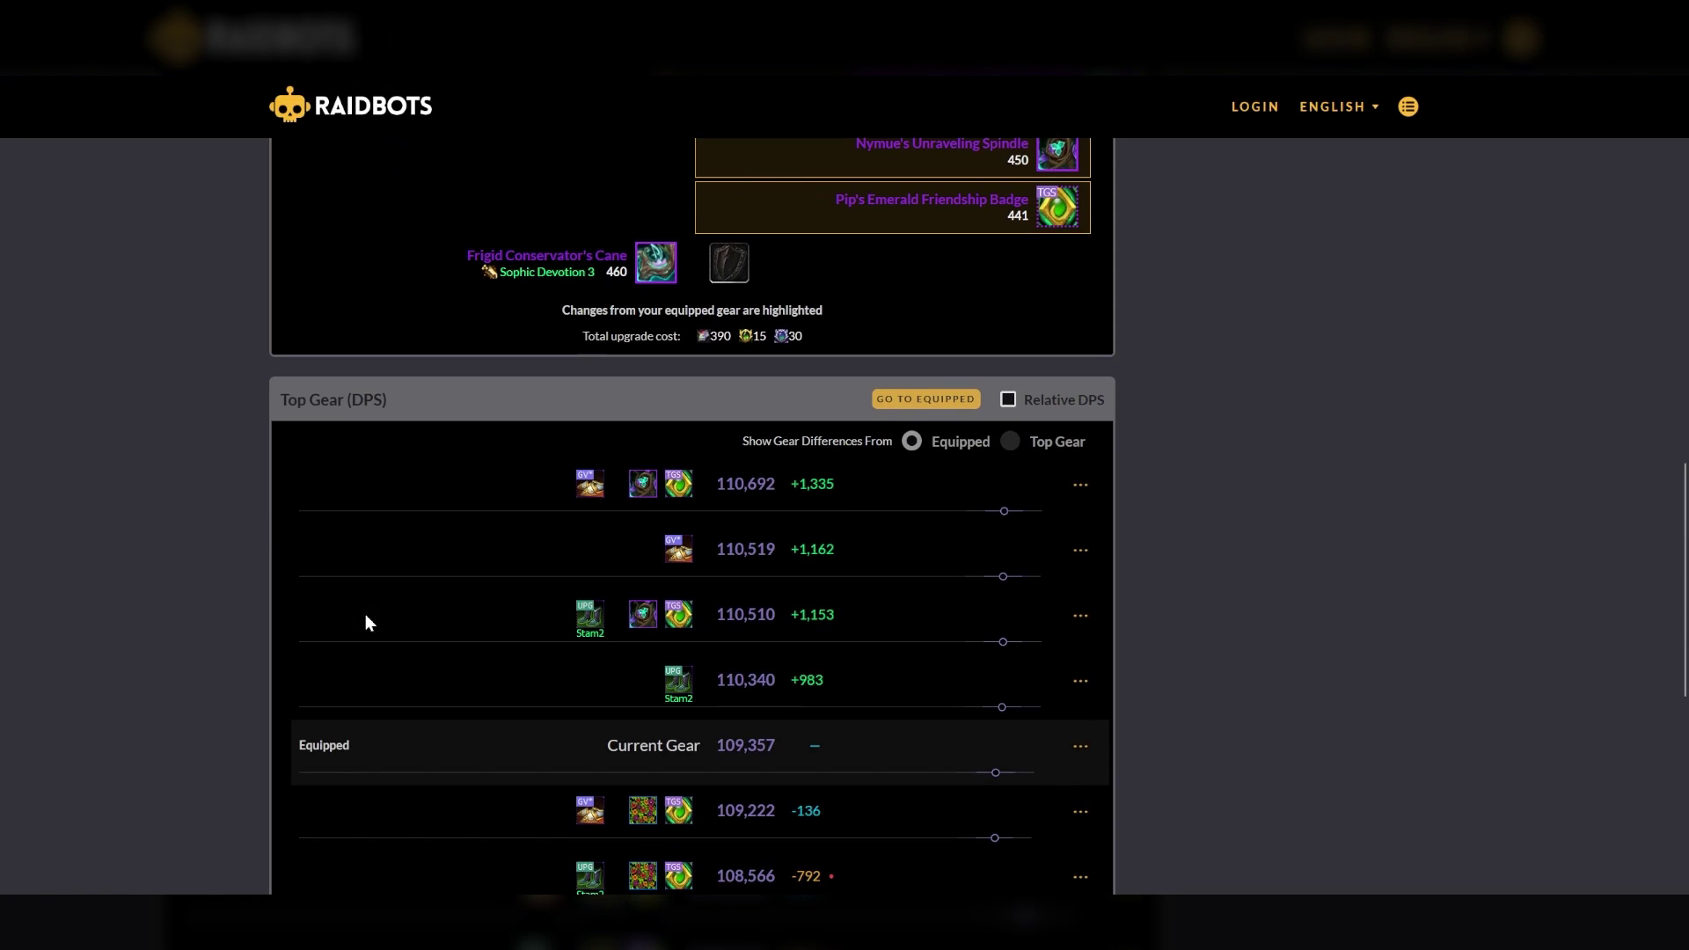
{"action": "mouse_move", "coordinate": [686, 566]}
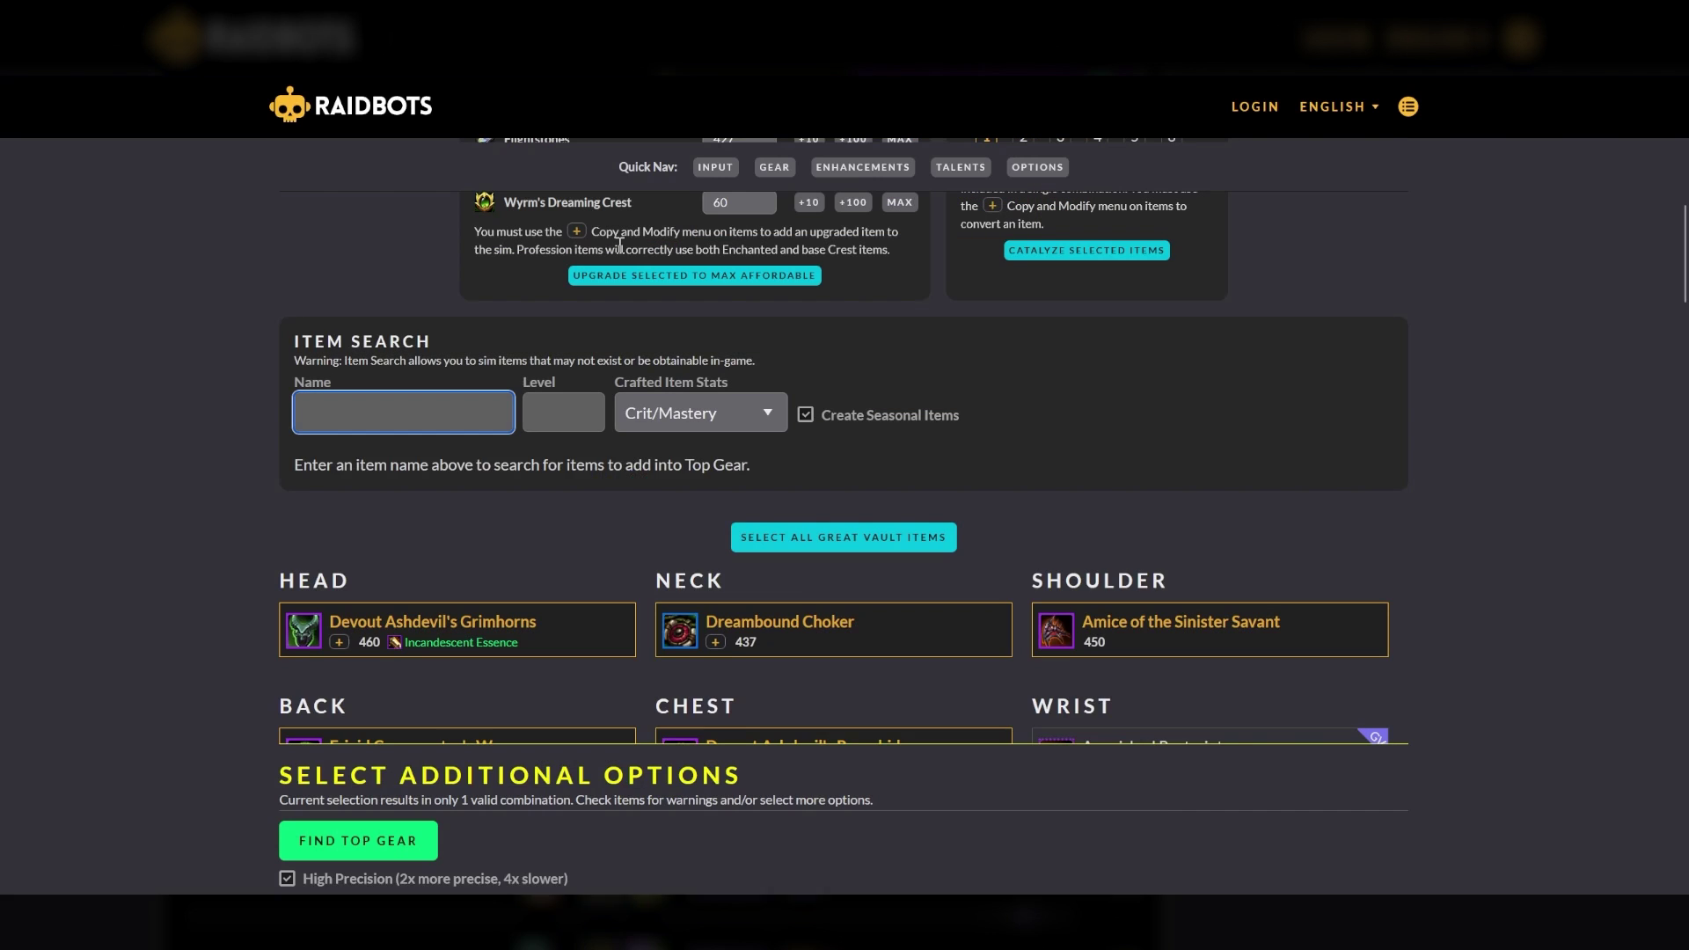
Step: Search the items for "pip" and add the trinket Pip's Emerald Friendship Badge to the simulation
{"action": "type", "text": "i"}
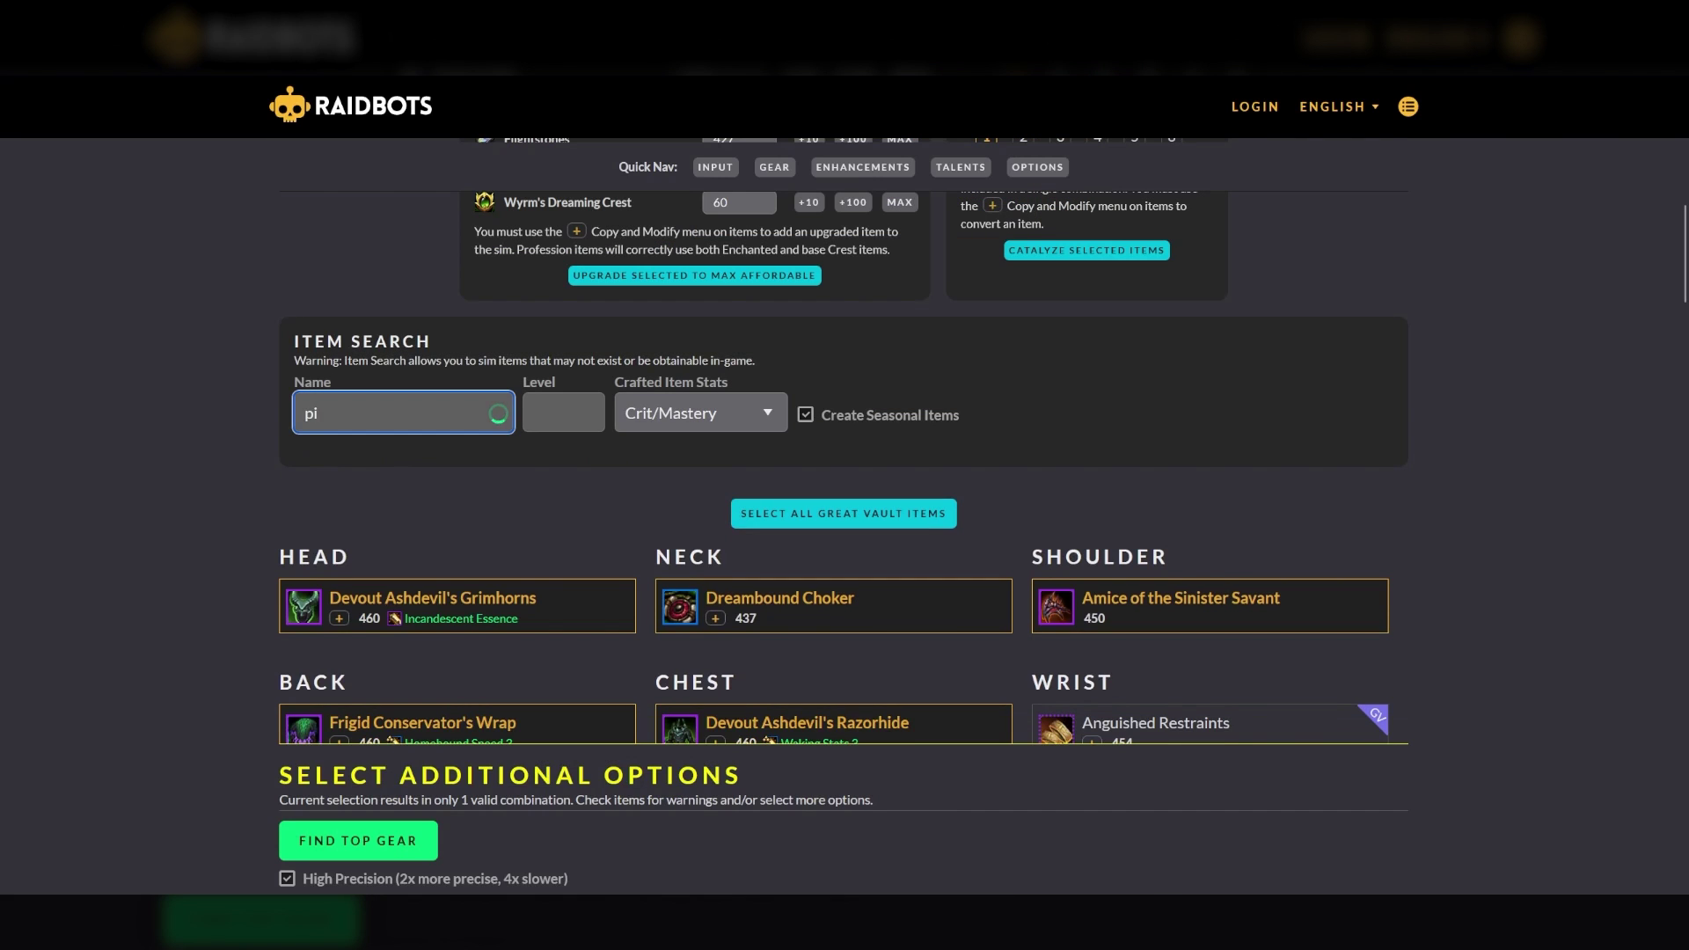
{"action": "type", "text": "p"}
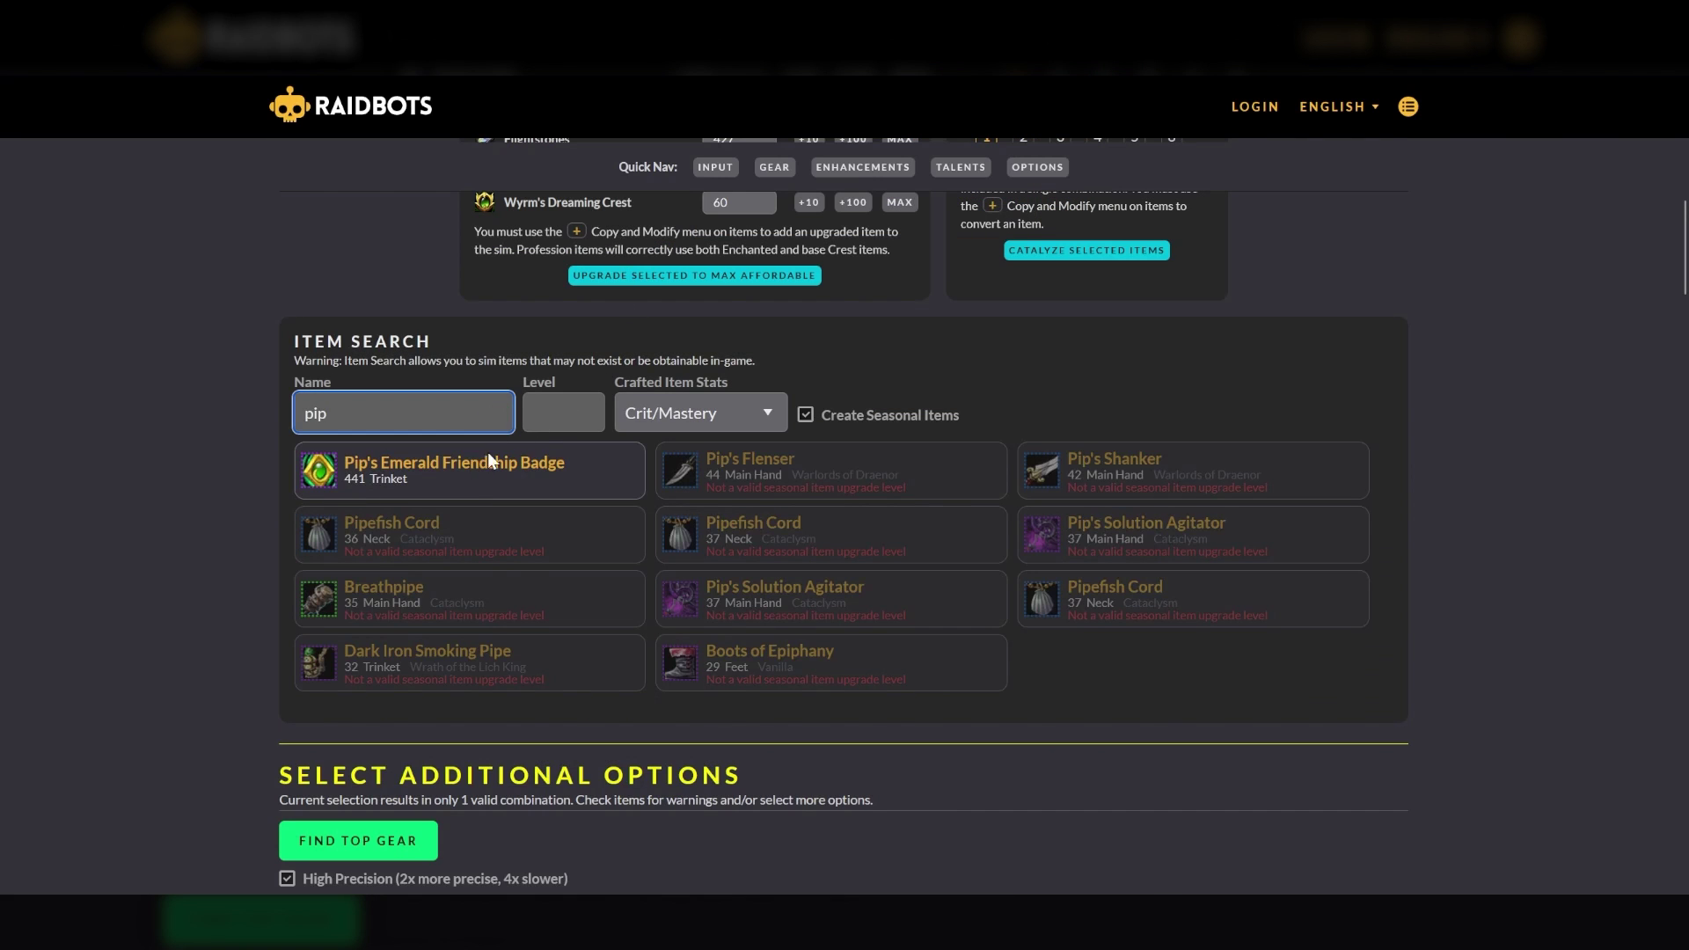
{"action": "left_click", "coordinate": [415, 463]}
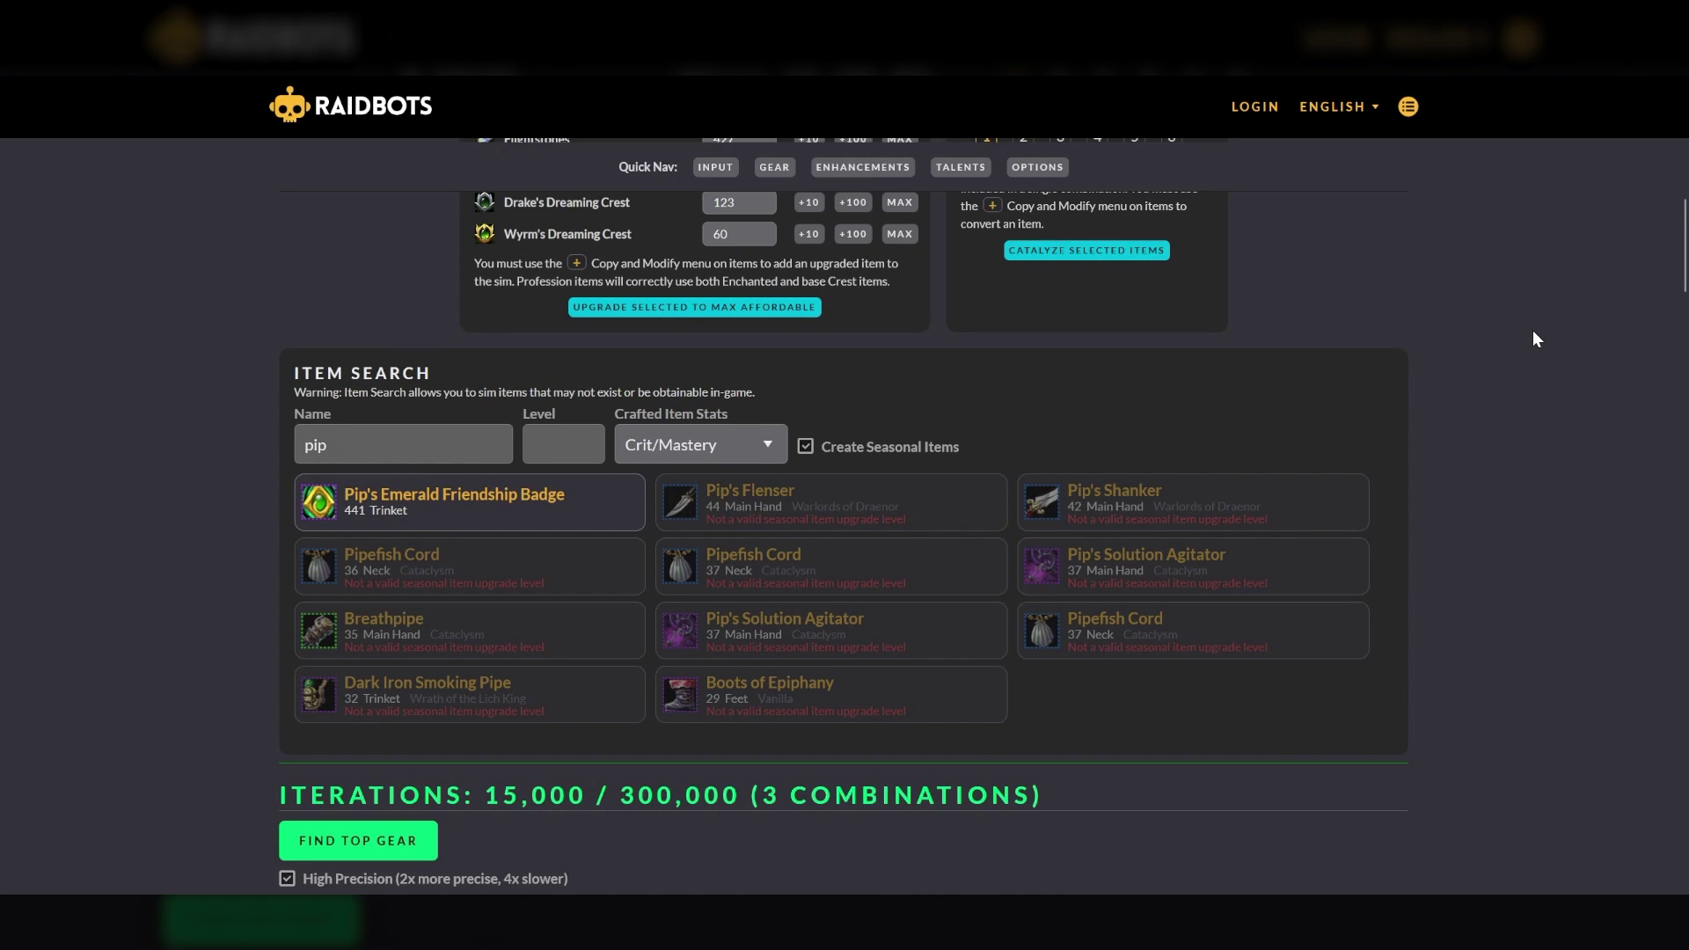
Step: Check the upgrade options and their costs for the trinket Pip's Emerald Friendship Badge
{"action": "scroll", "coordinate": [1534, 338], "scroll_direction": "down", "scroll_amount": 5}
{"action": "scroll", "coordinate": [1533, 339], "scroll_direction": "down", "scroll_amount": 5}
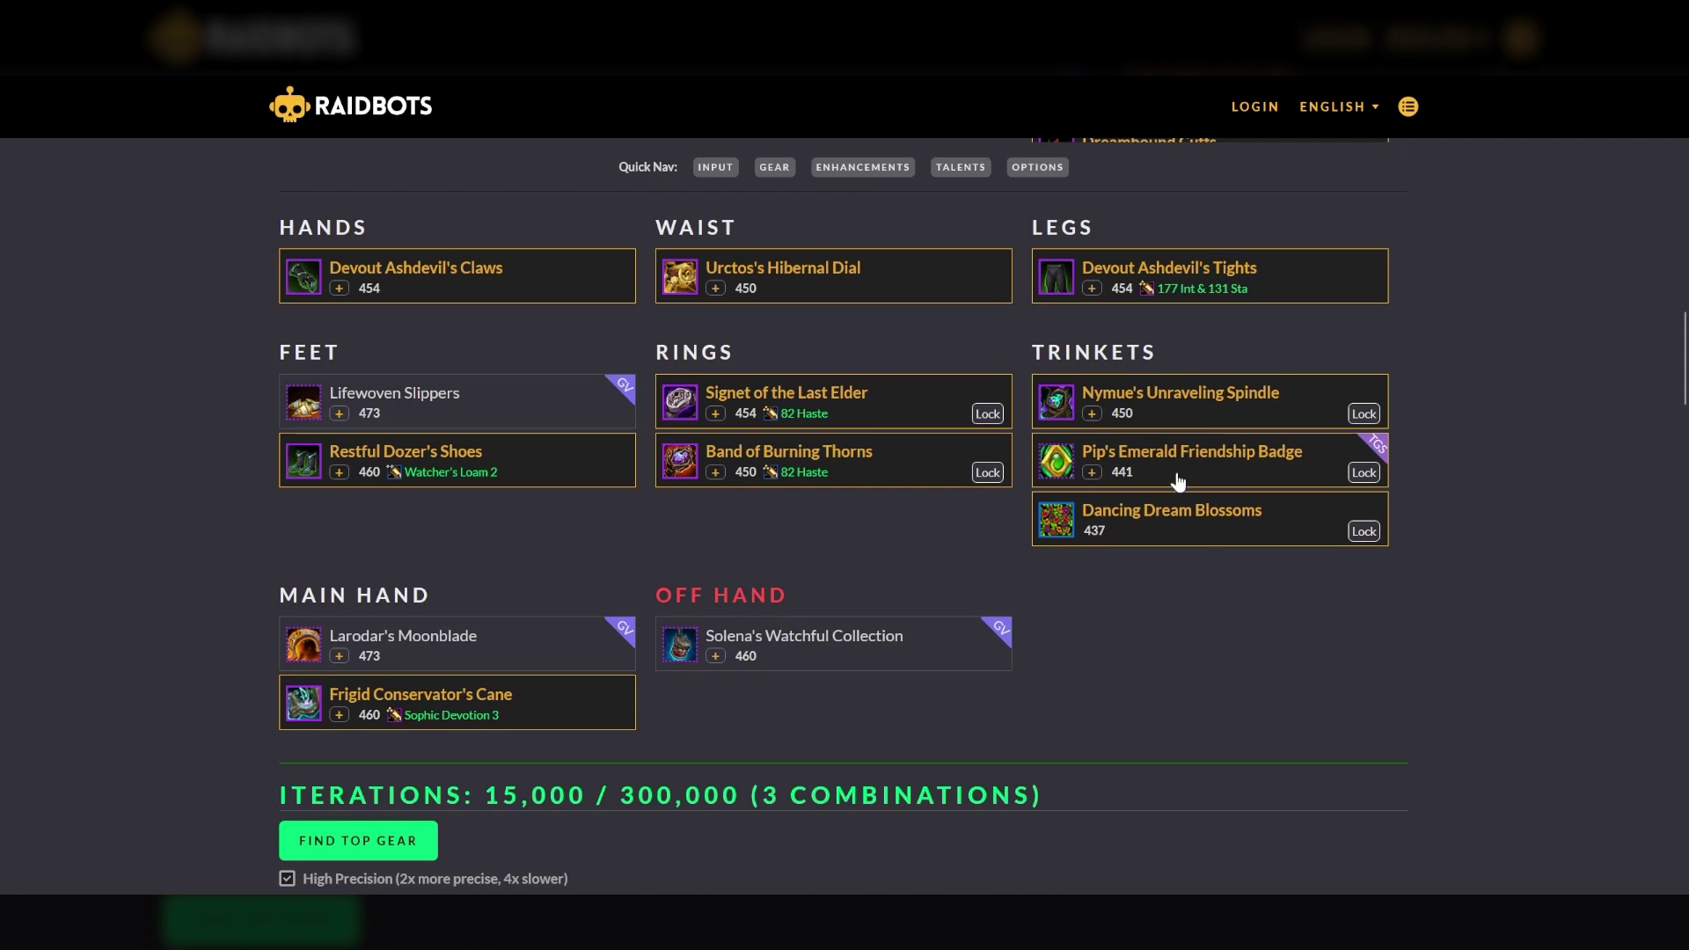
{"action": "scroll", "coordinate": [1176, 640], "scroll_direction": "down", "scroll_amount": 1}
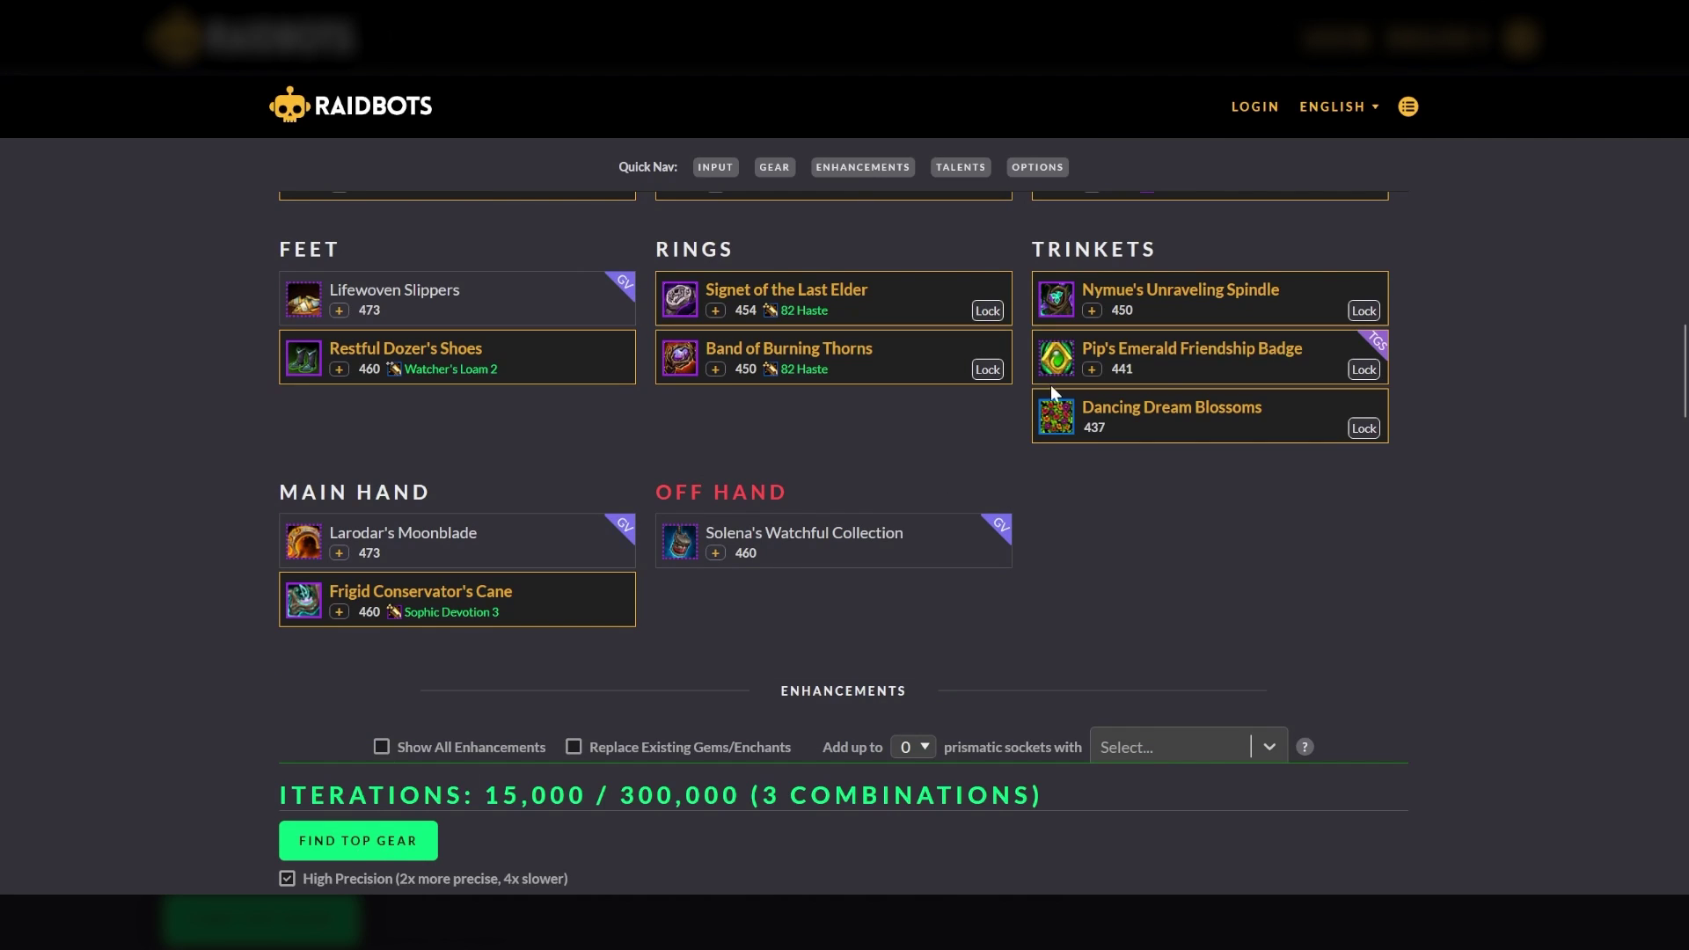
{"action": "left_click", "coordinate": [1091, 371]}
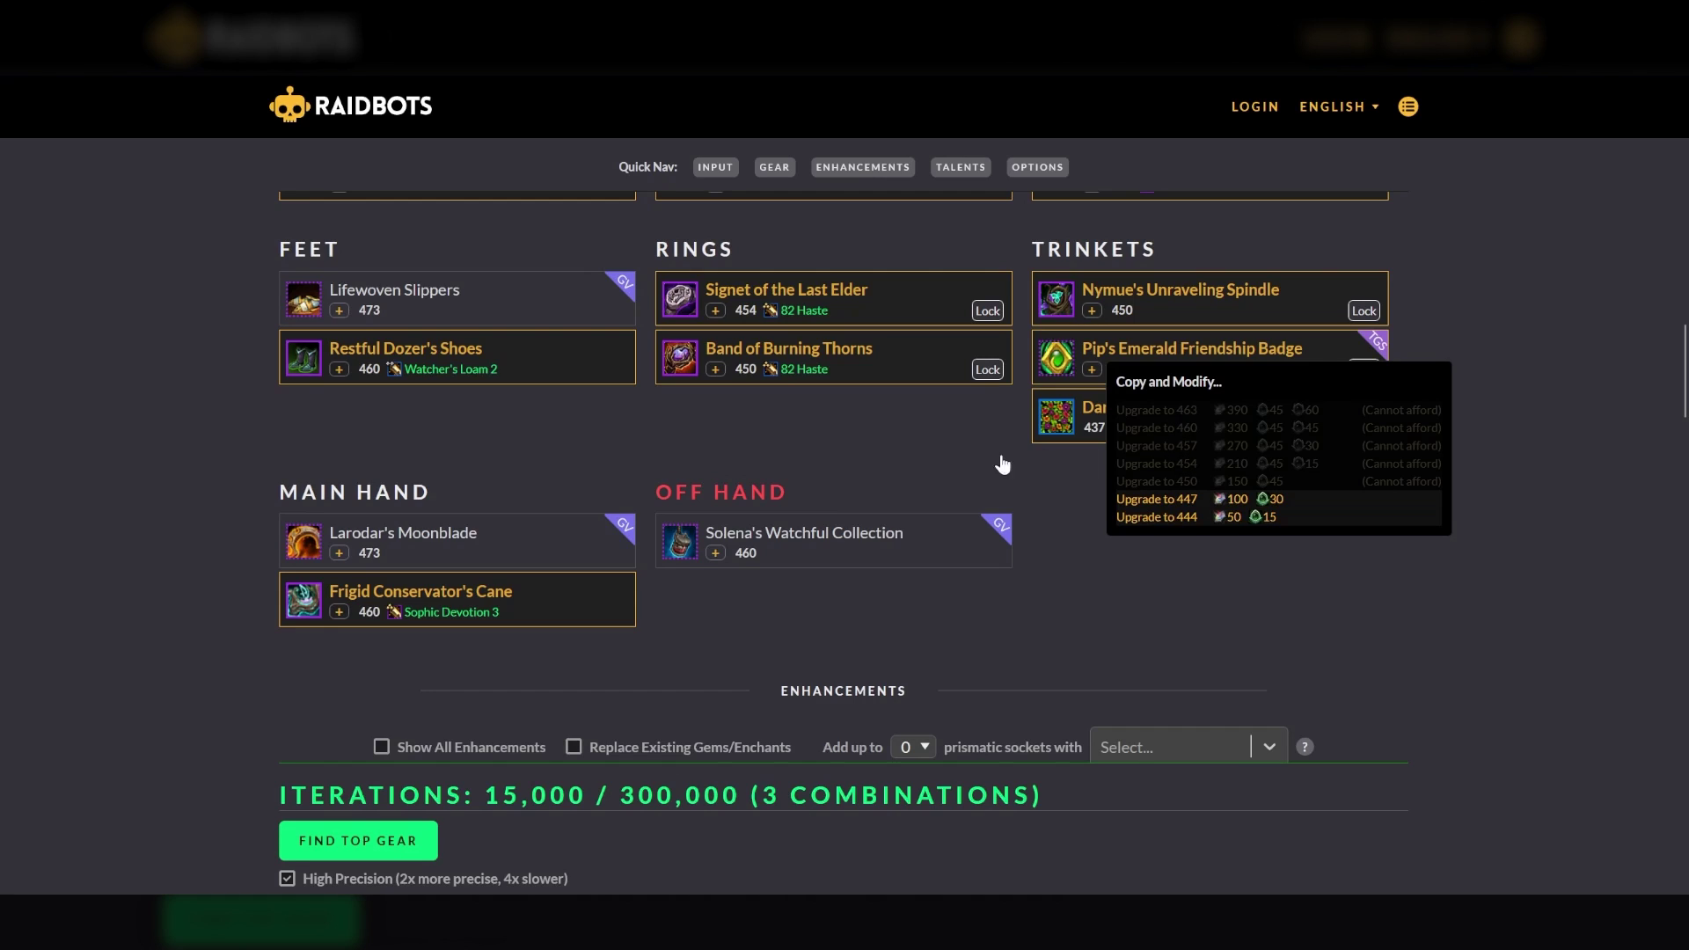
{"action": "left_click", "coordinate": [939, 431]}
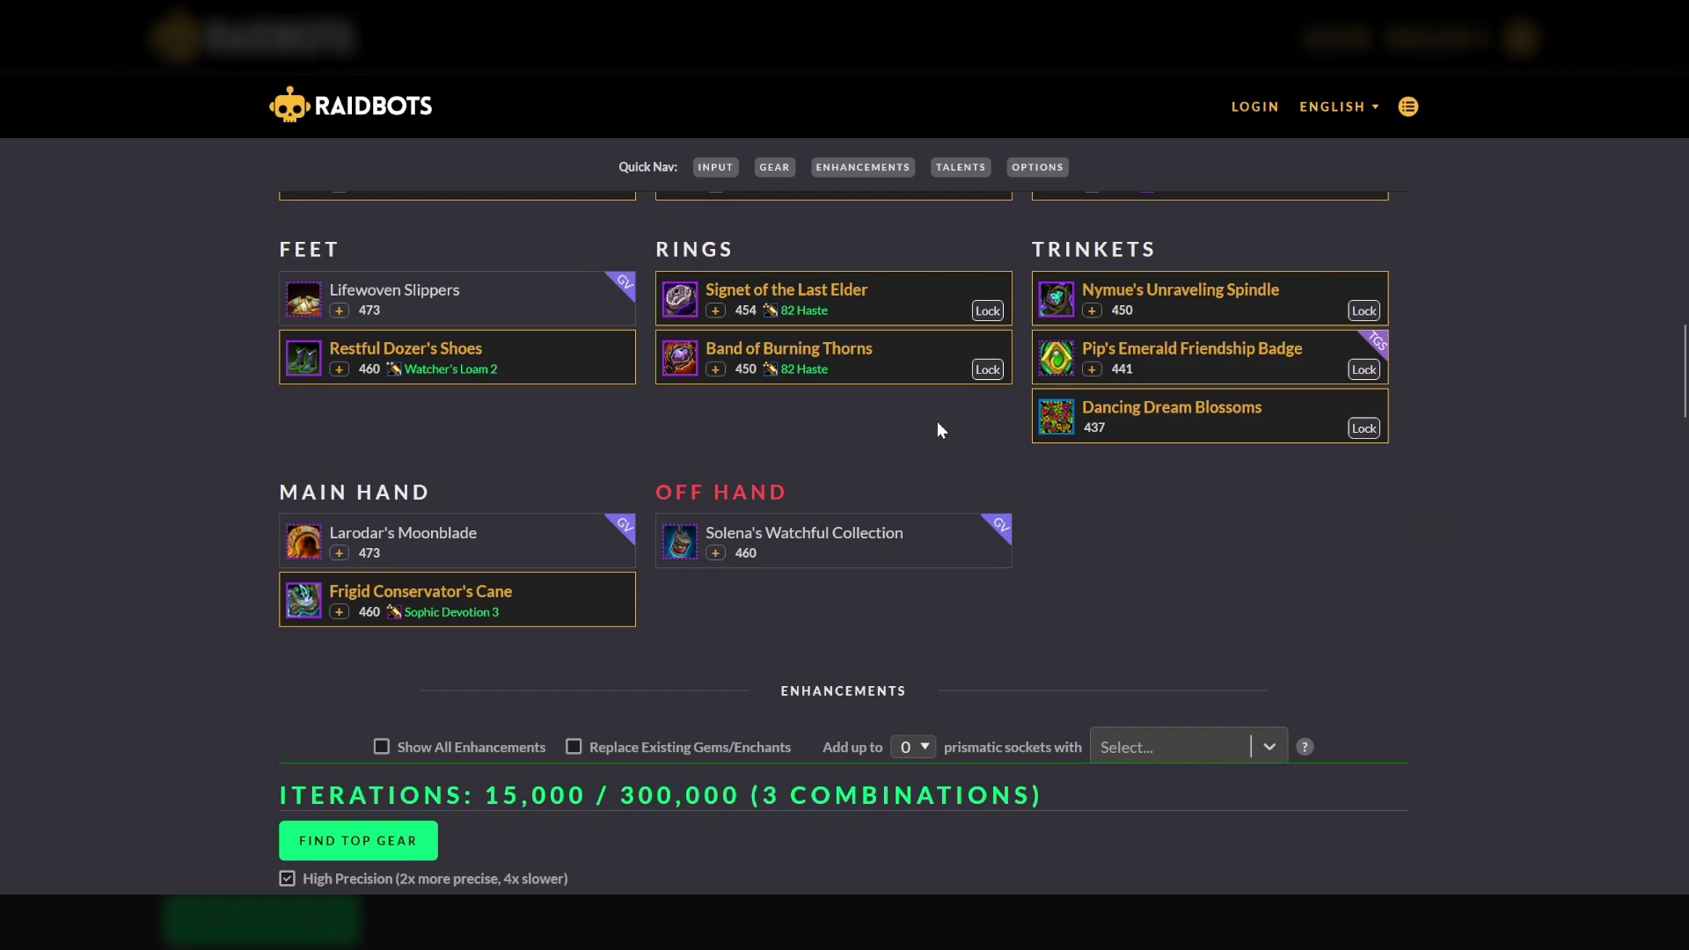
Step: Run the Top Gear simulation with the added trinket and examine the DPS ranking of the trinket combinations
{"action": "left_click", "coordinate": [394, 844]}
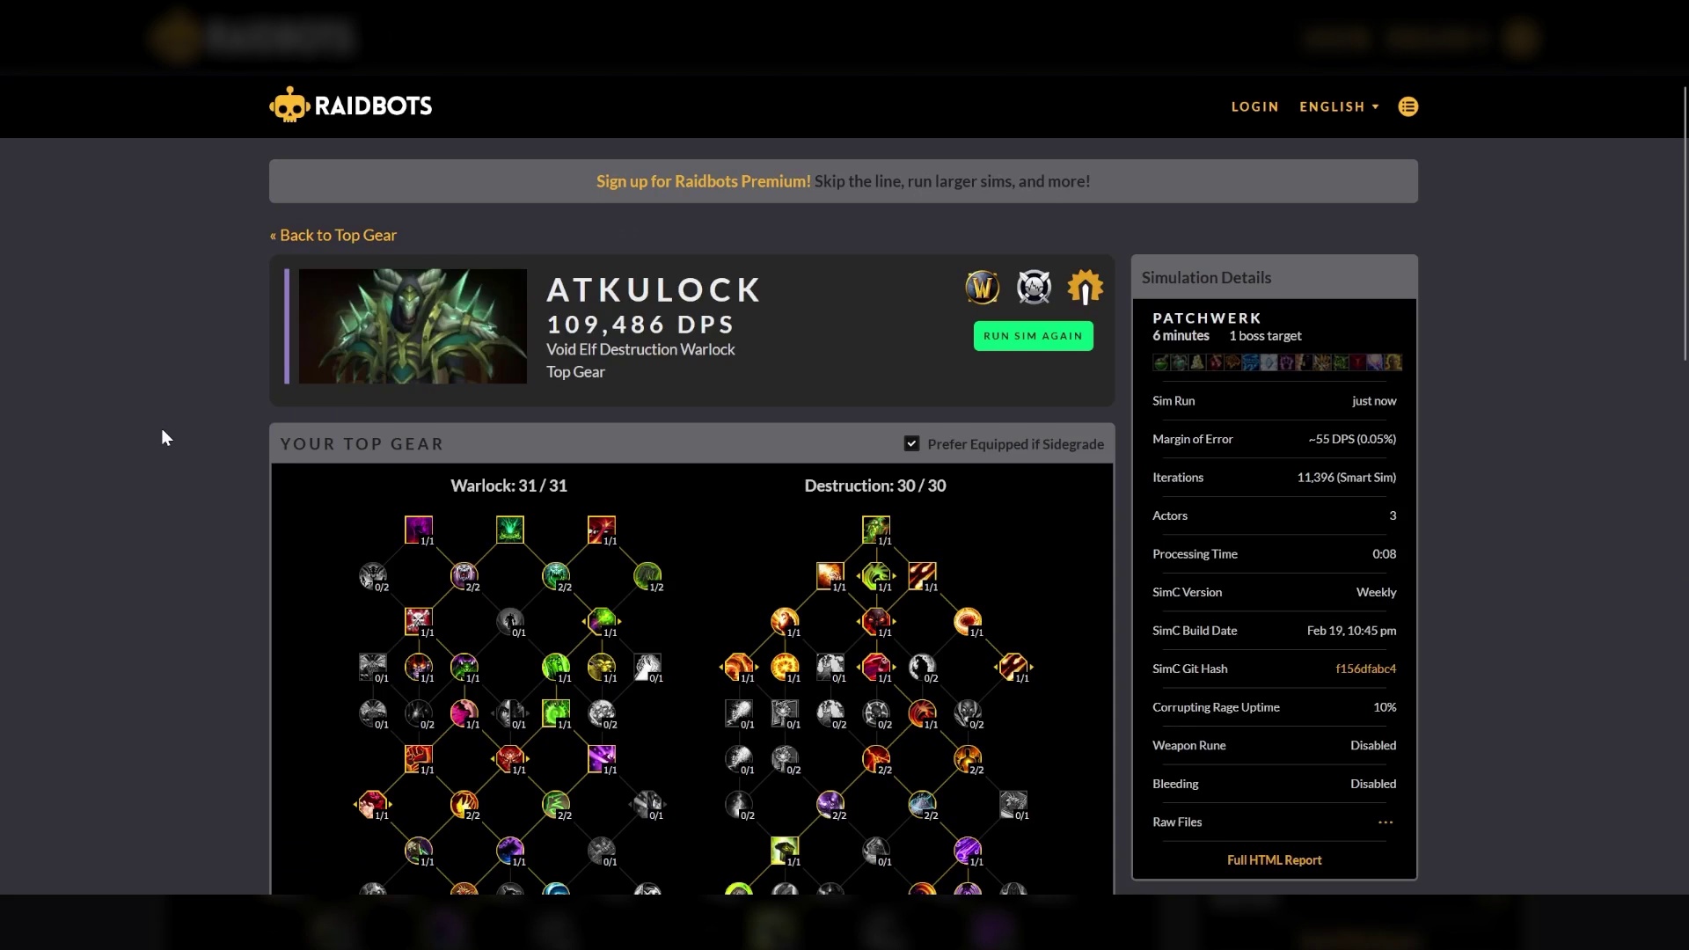
{"action": "scroll", "coordinate": [162, 438], "scroll_direction": "down", "scroll_amount": 8}
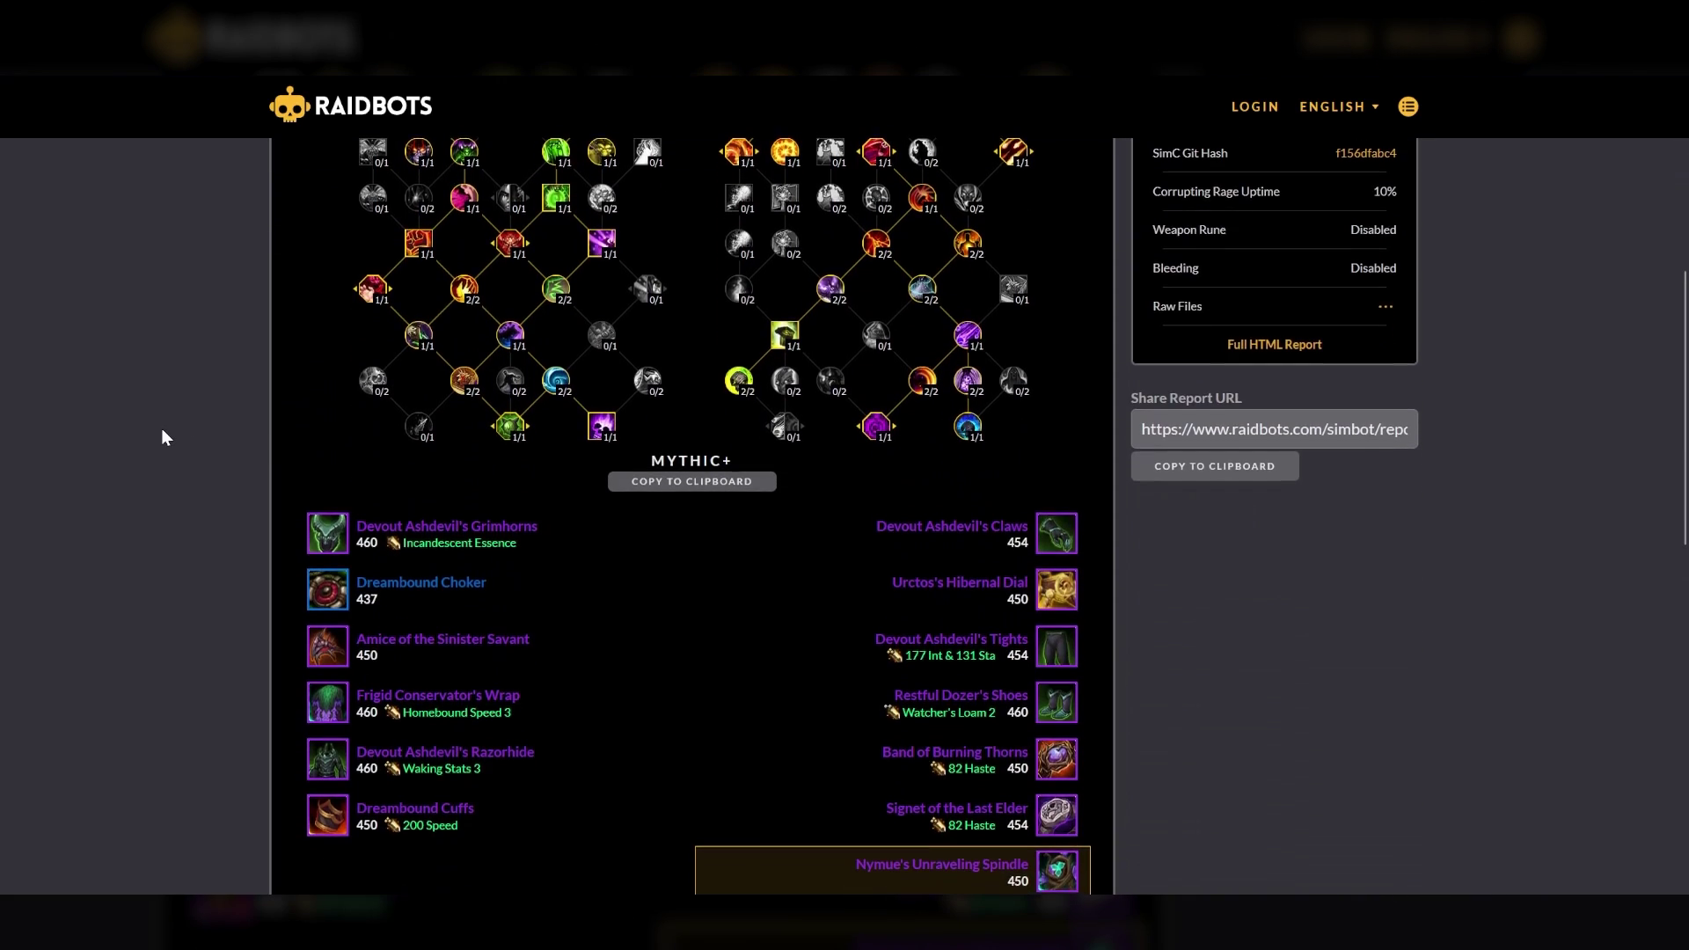
{"action": "scroll", "coordinate": [162, 438], "scroll_direction": "down", "scroll_amount": 5}
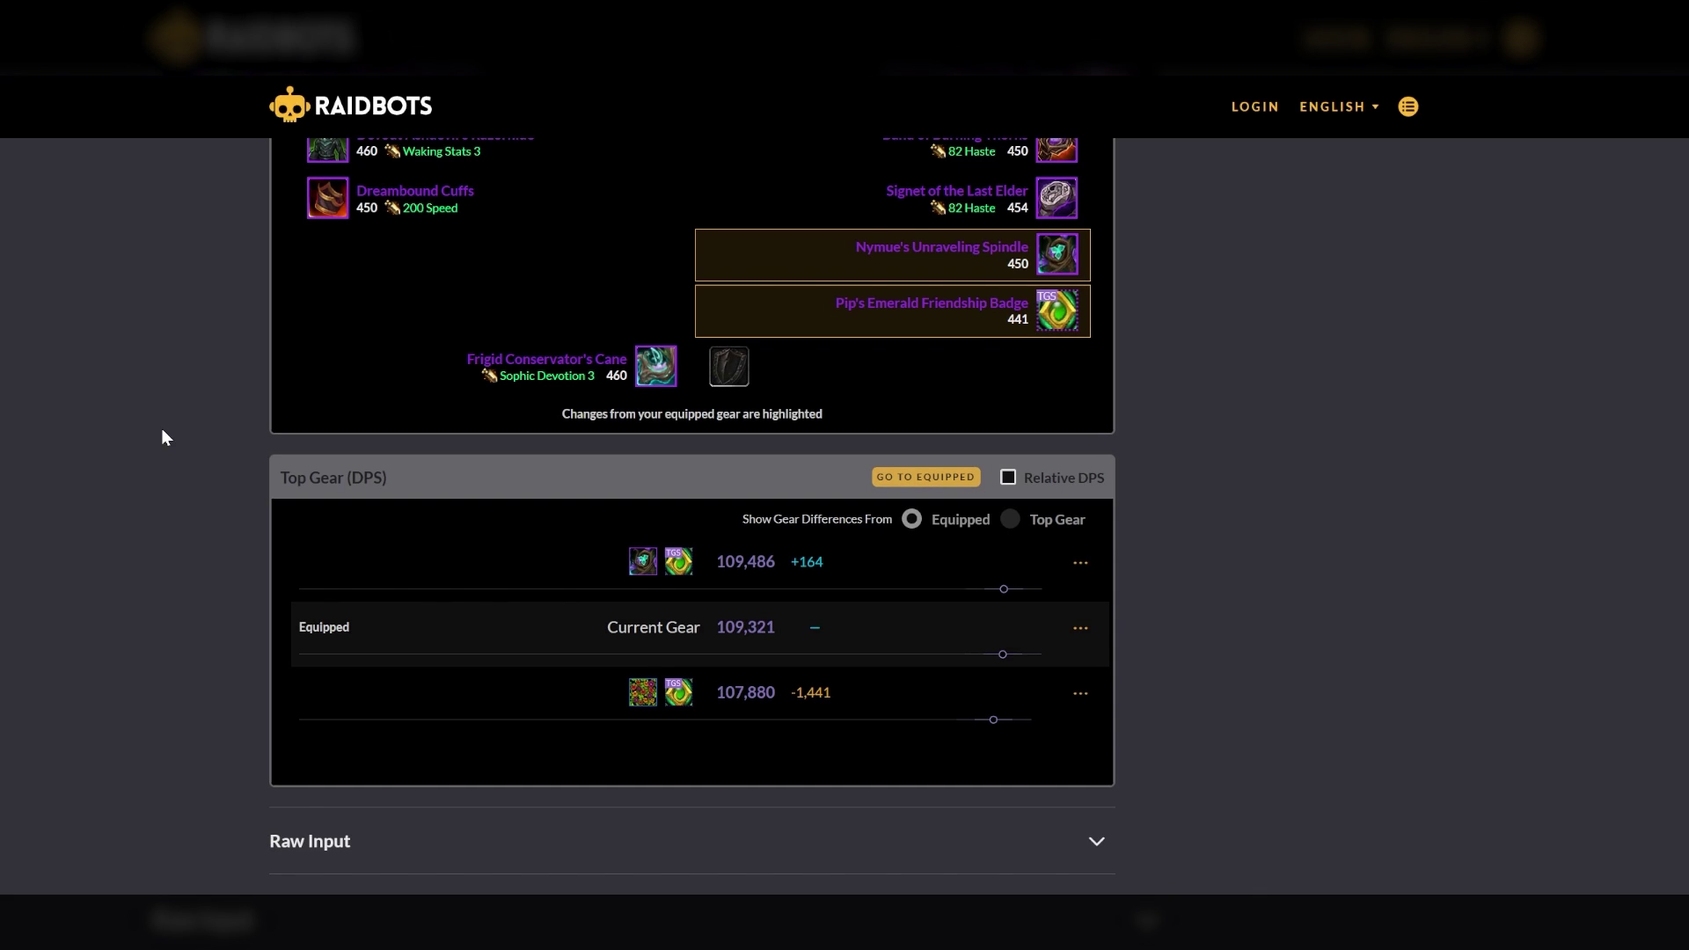
Step: Return to the gear selection and check the upgrade and socket options for the head item Devout Ashdevil's Grimhorns
{"action": "key", "text": "alt+Left"}
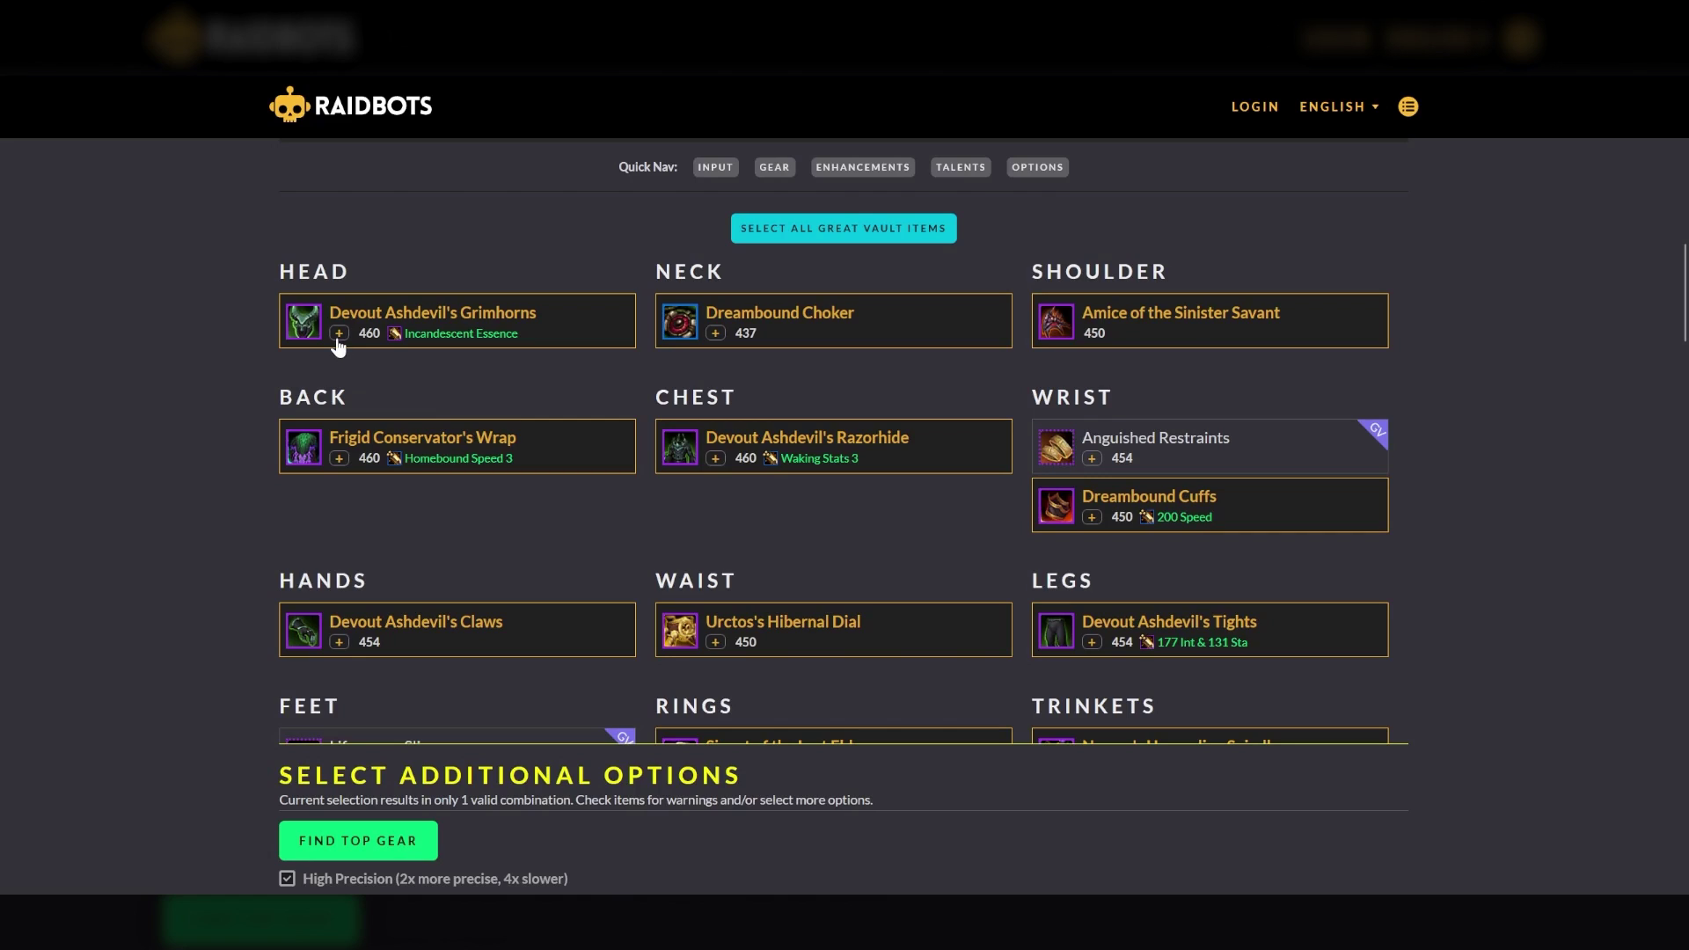
{"action": "left_click", "coordinate": [339, 334]}
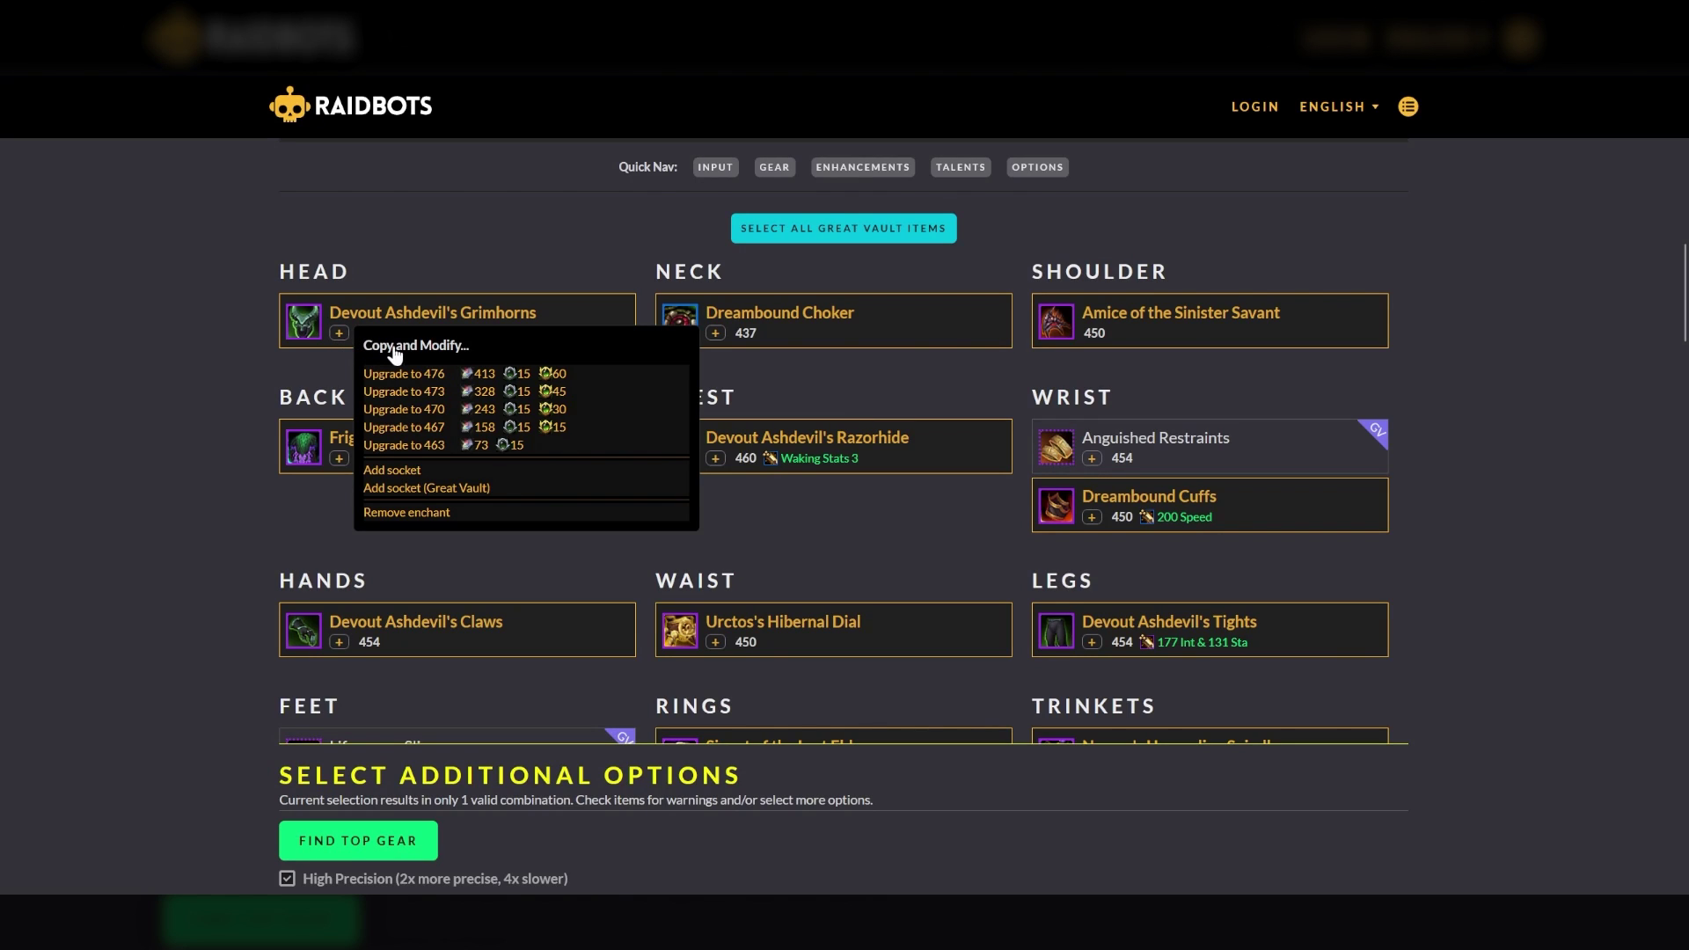
{"action": "left_click", "coordinate": [447, 472]}
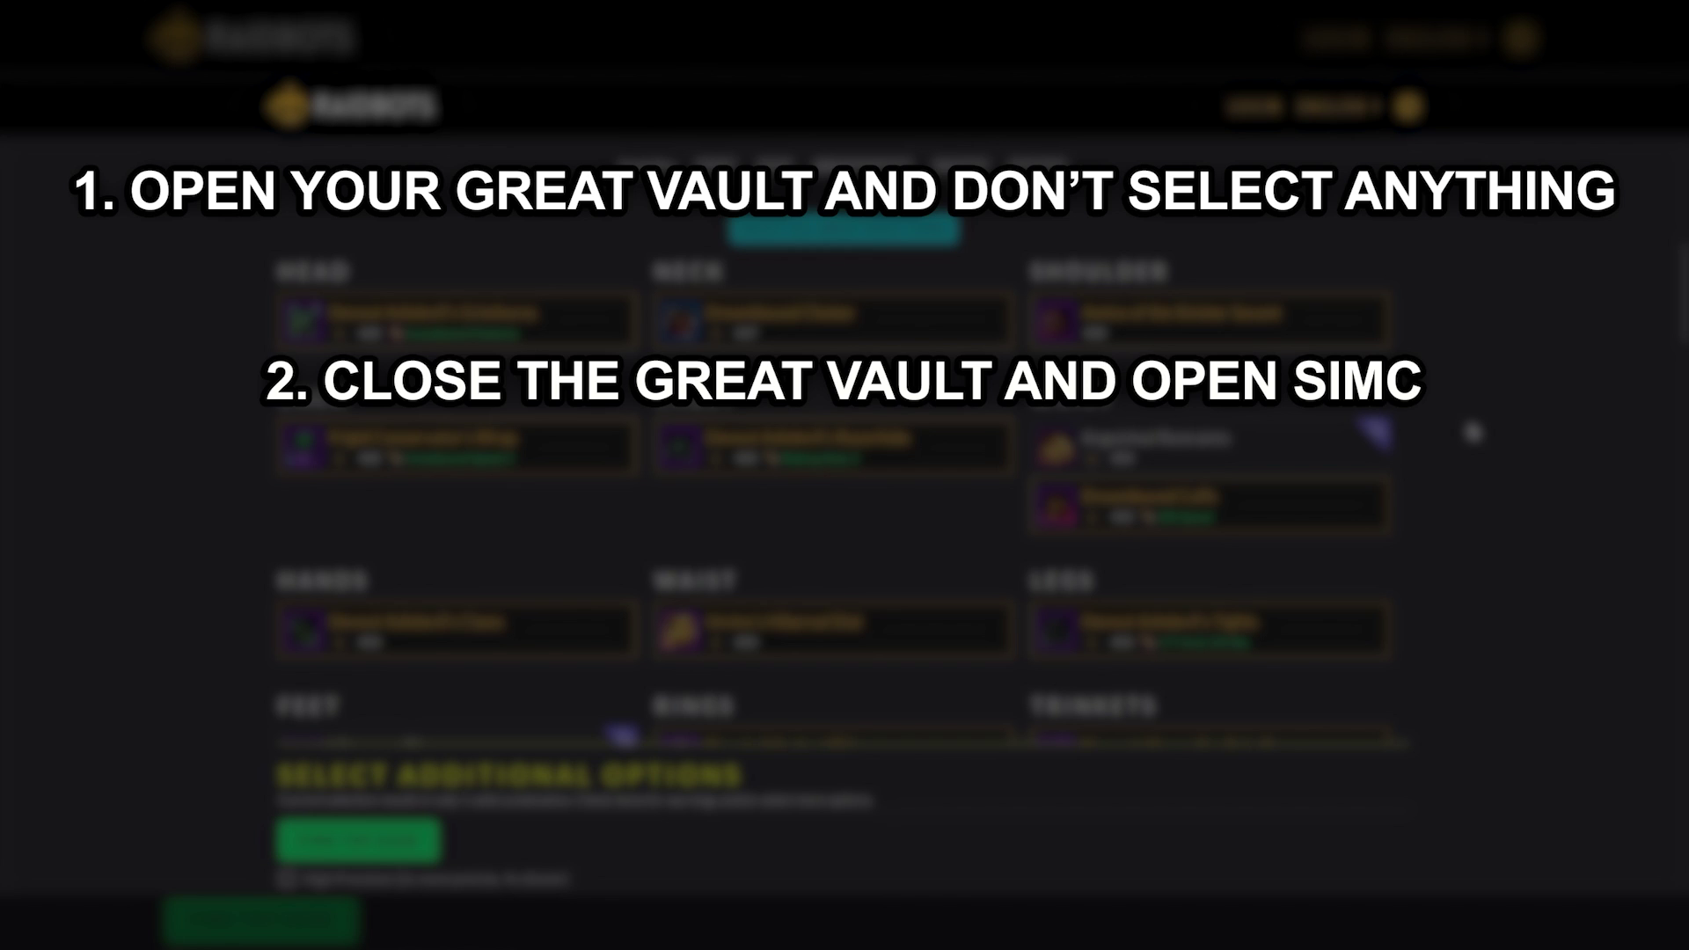
{"action": "scroll", "coordinate": [1471, 428], "scroll_direction": "down", "scroll_amount": 2}
{"action": "scroll", "coordinate": [1470, 429], "scroll_direction": "down", "scroll_amount": 2}
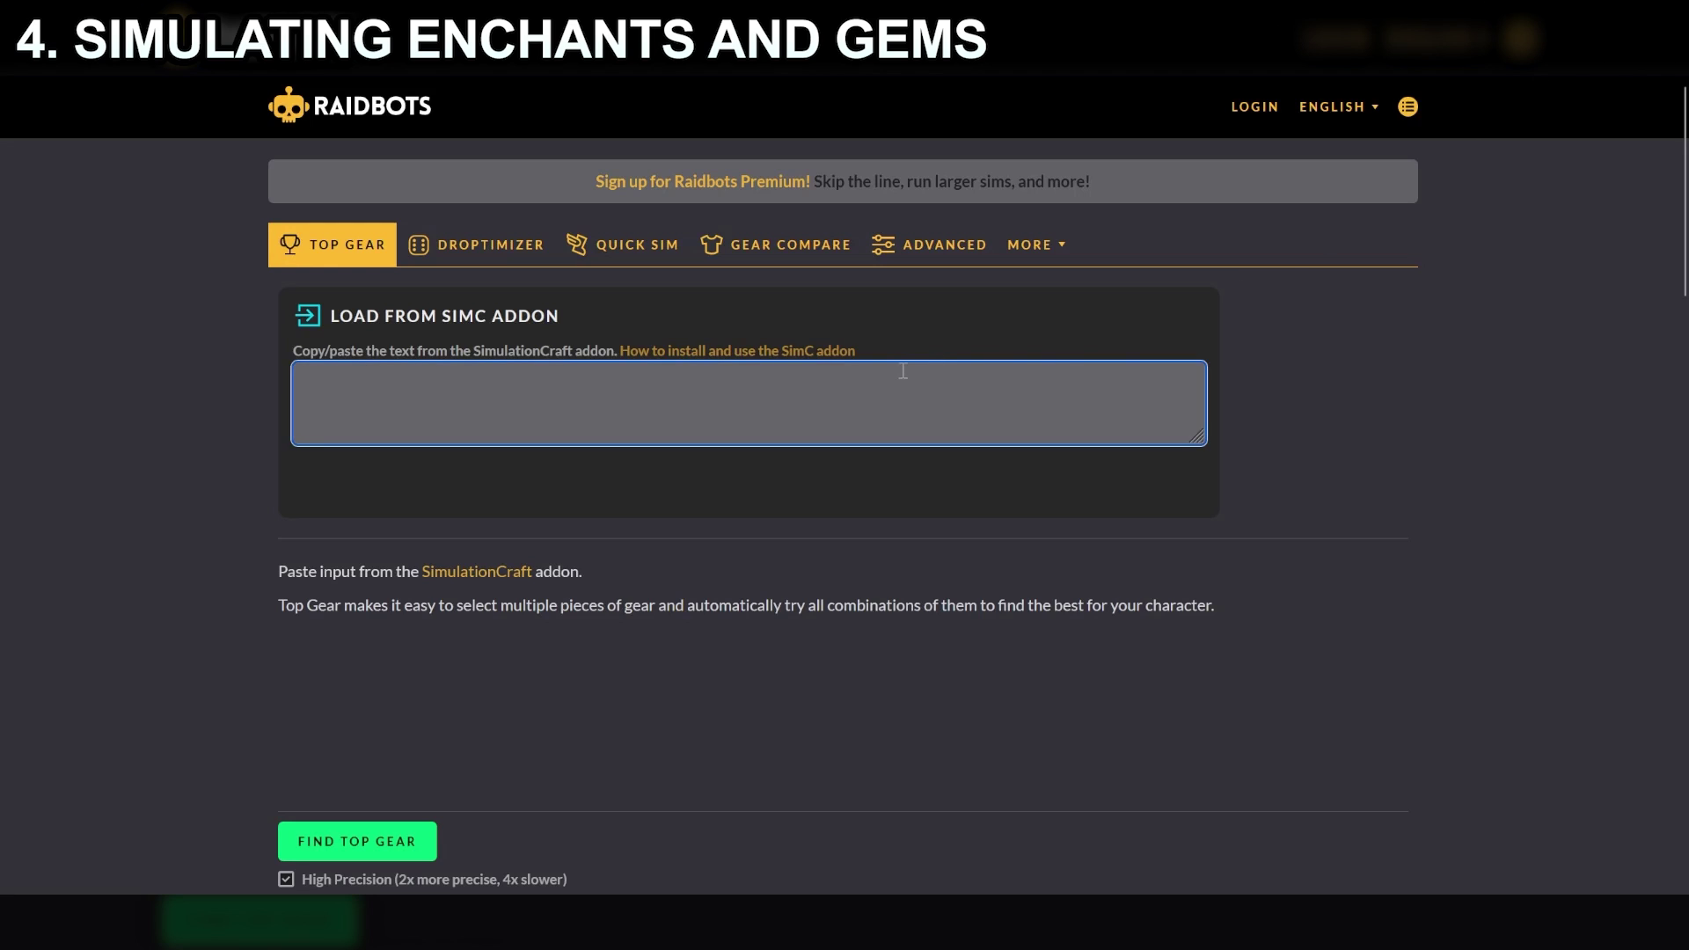
Step: Load the Balance Druid into Top Gear by pasting the copied SimulationCraft addon export
{"action": "key", "text": "ctrl+v"}
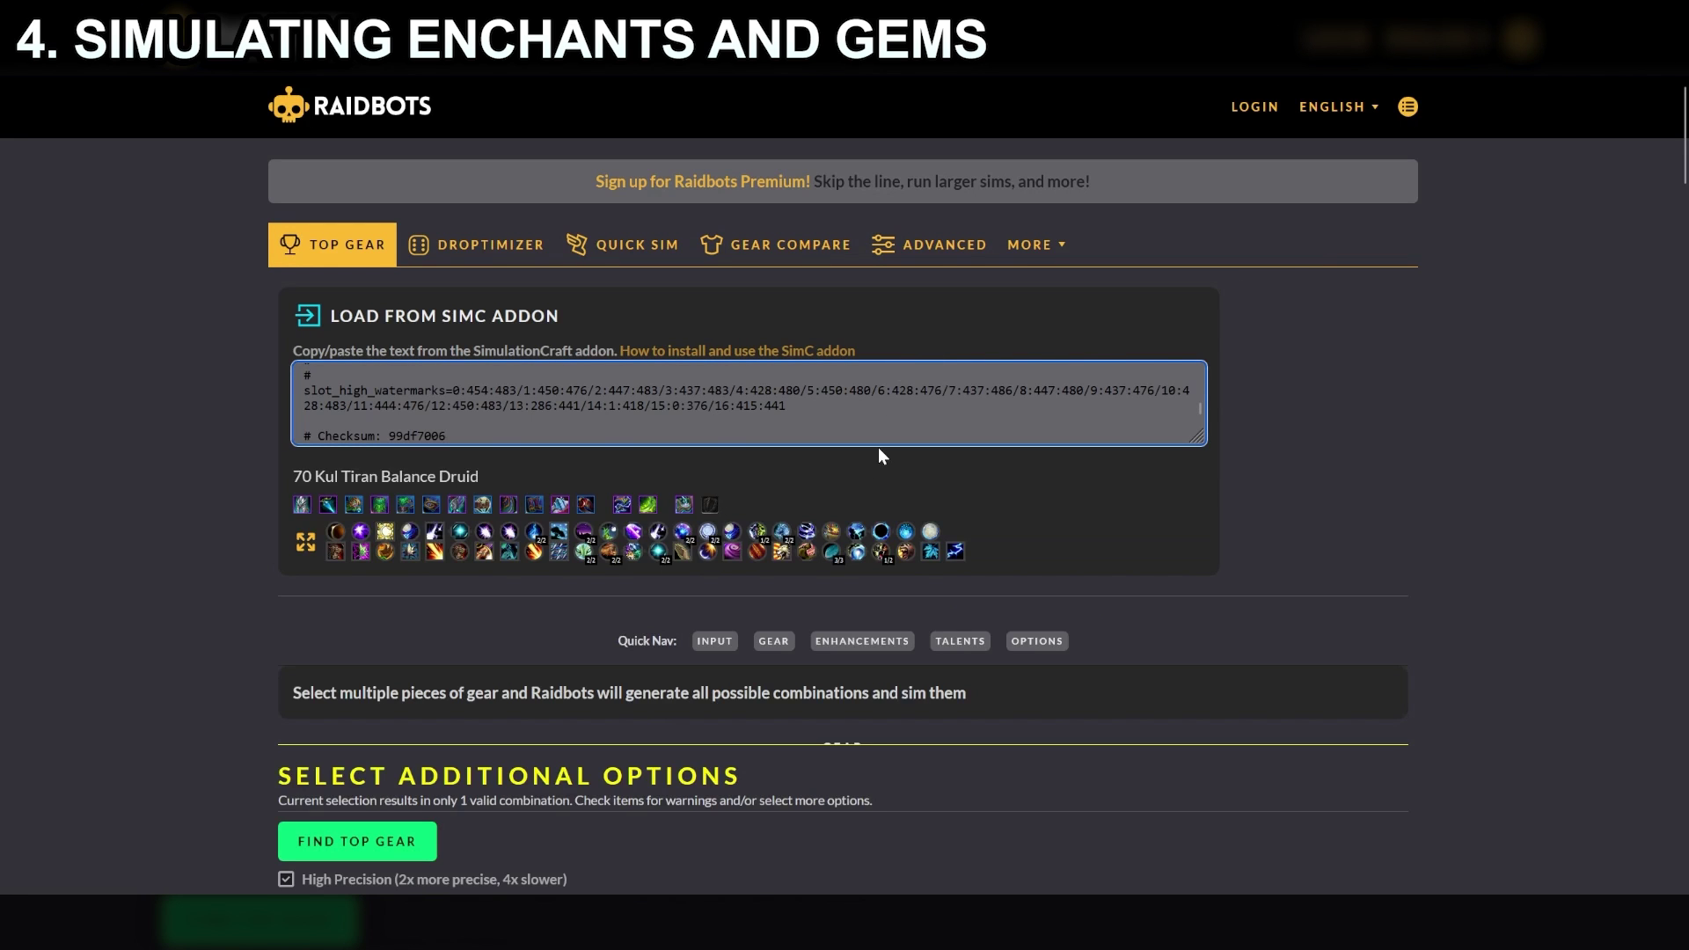
Step: Select the chest enchants Reserve of Int 3 and Waking Stats 3 for the simulation
{"action": "scroll", "coordinate": [878, 447], "scroll_direction": "down", "scroll_amount": 10}
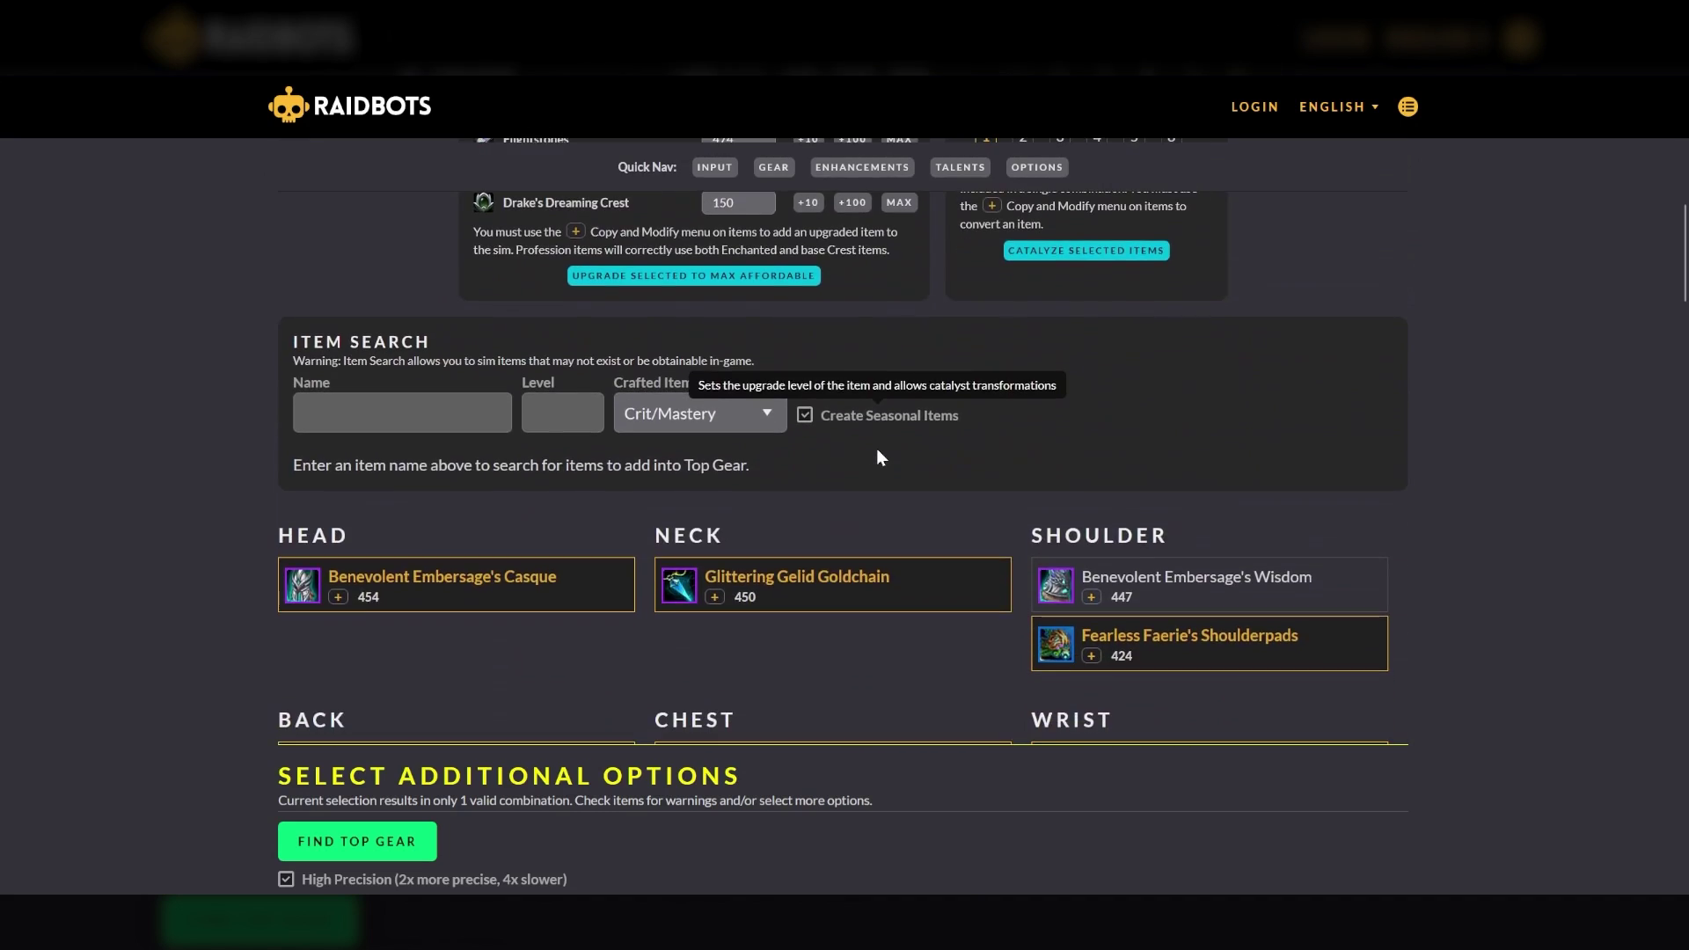
{"action": "scroll", "coordinate": [877, 447], "scroll_direction": "down", "scroll_amount": 10}
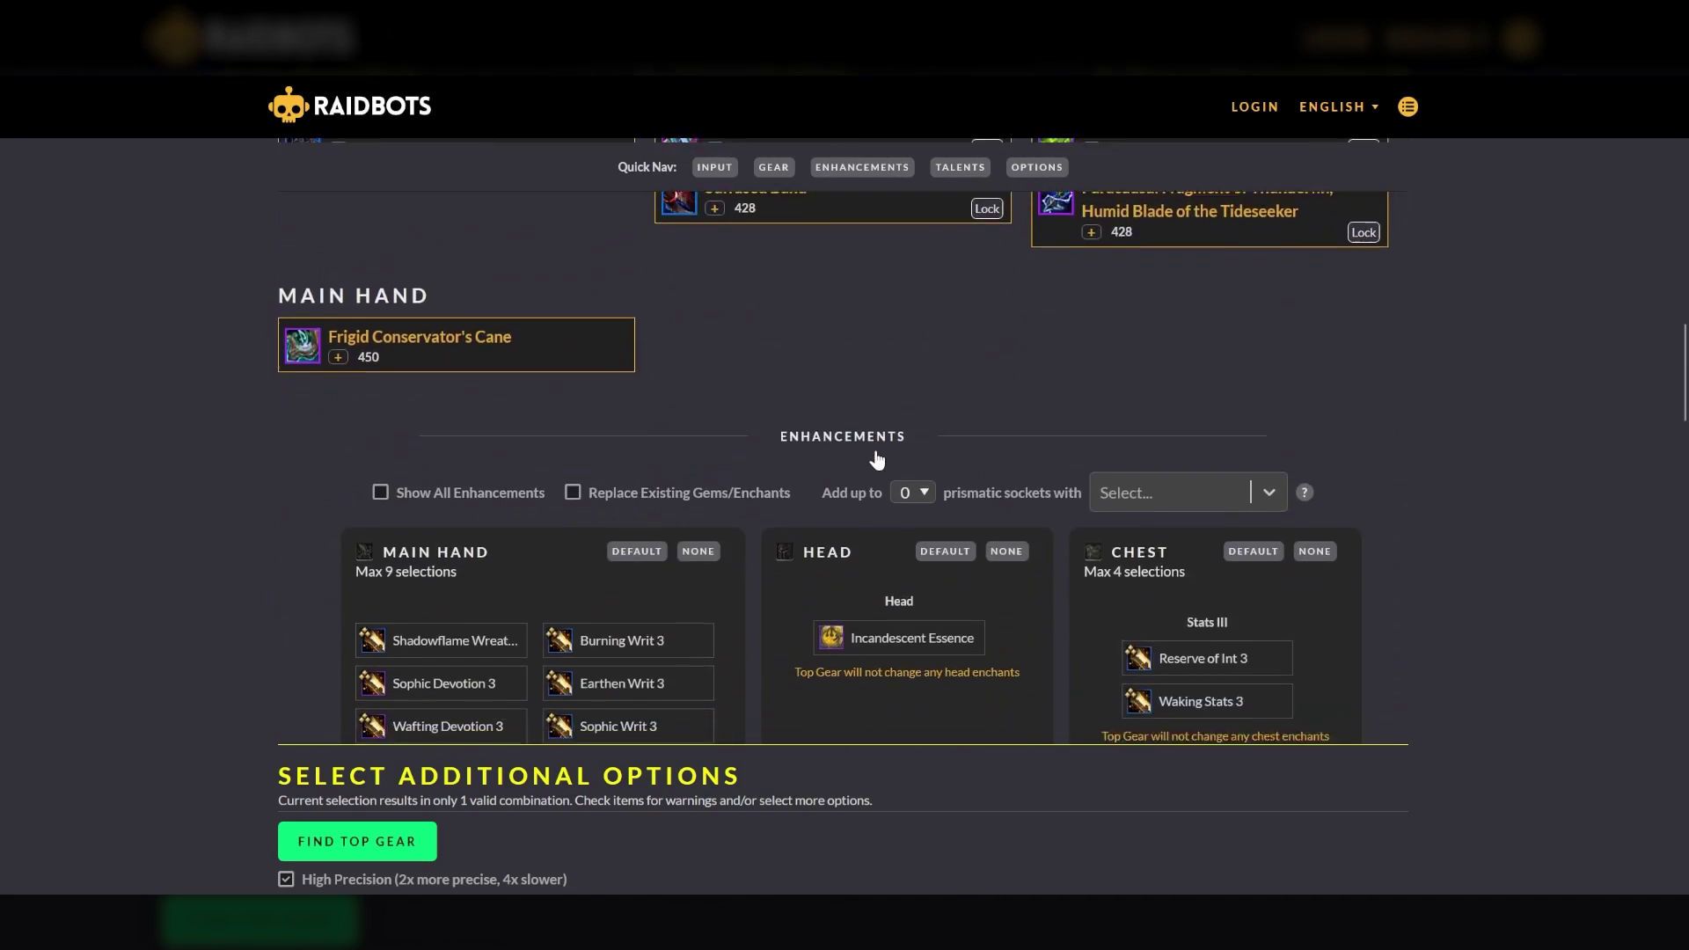
{"action": "scroll", "coordinate": [876, 458], "scroll_direction": "down", "scroll_amount": 2}
{"action": "scroll", "coordinate": [878, 458], "scroll_direction": "down", "scroll_amount": 1}
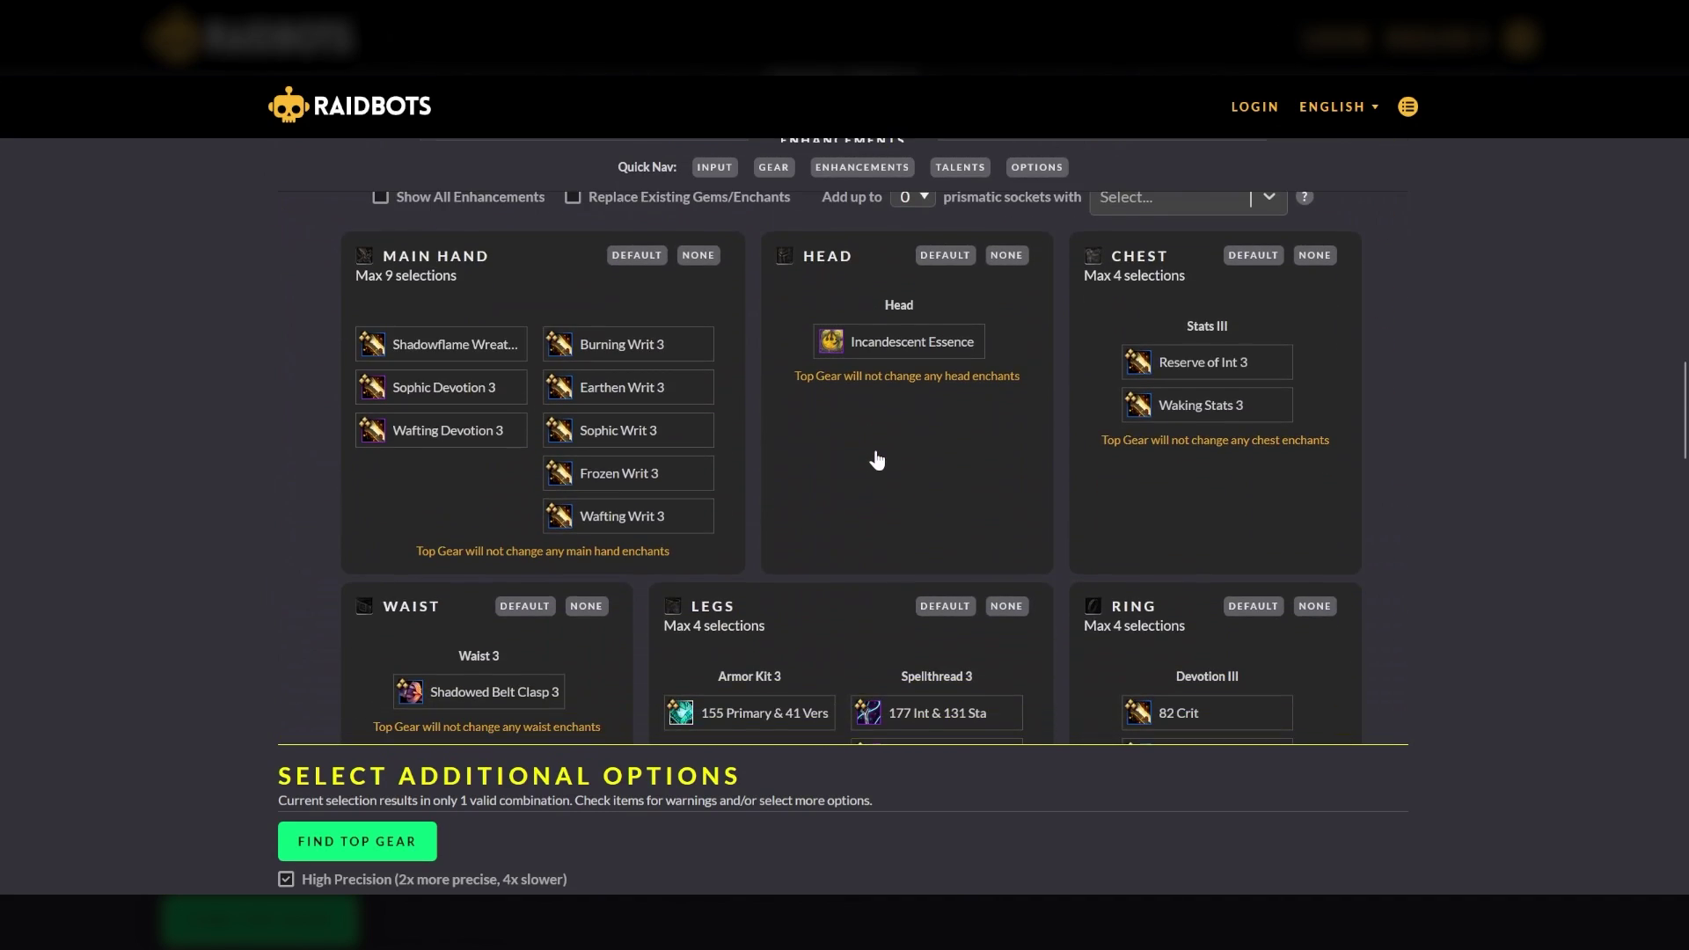
{"action": "left_click", "coordinate": [1236, 362]}
{"action": "left_click", "coordinate": [1227, 406]}
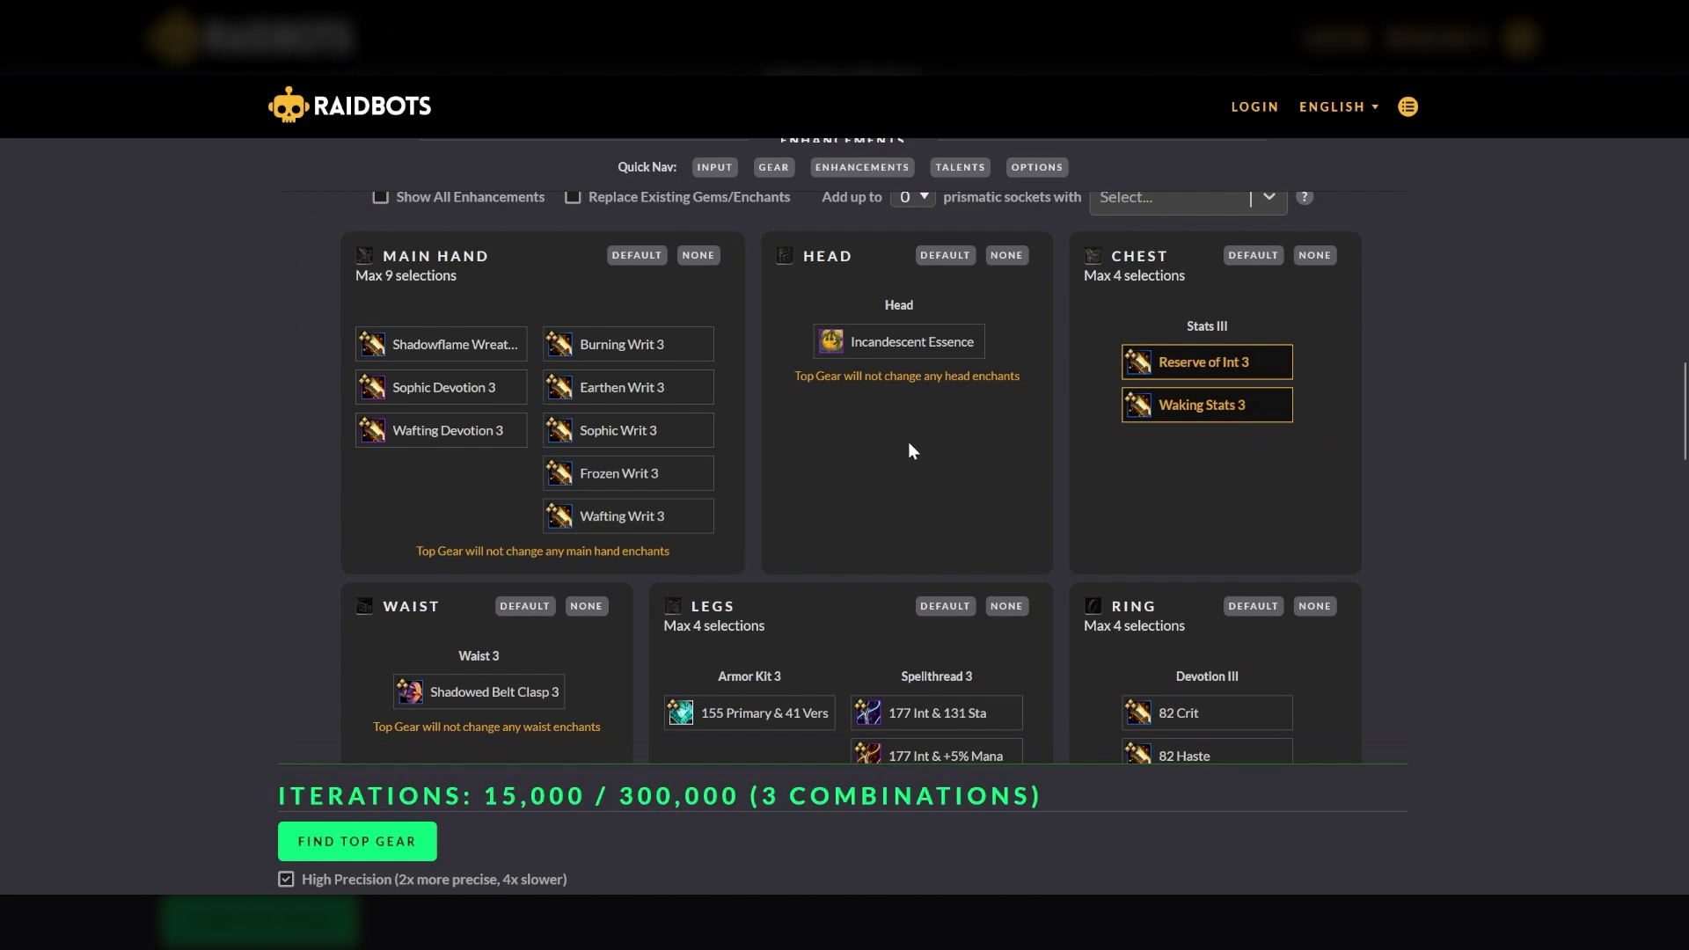
Step: Select the leg enhancements 155 Primary & 41 Vers, 177 Int & 131 Sta, 177 Int & +5% Mana and 106 Int
{"action": "scroll", "coordinate": [908, 442], "scroll_direction": "down", "scroll_amount": 3}
{"action": "left_click", "coordinate": [789, 409]}
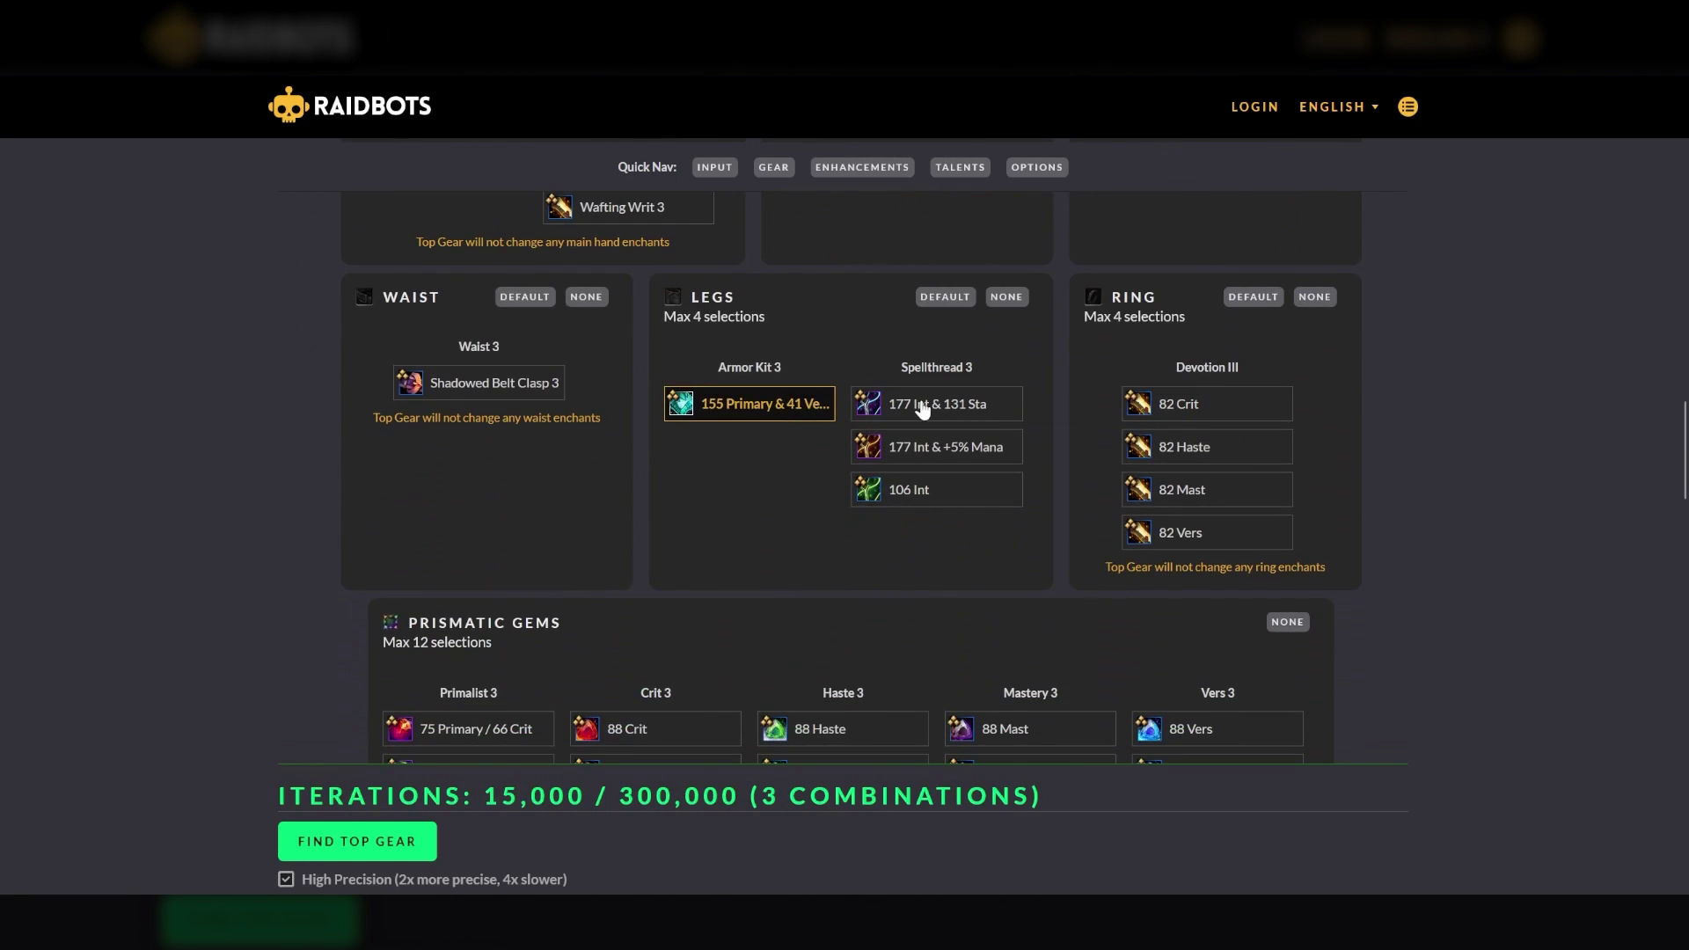
{"action": "left_click", "coordinate": [922, 409]}
{"action": "left_click", "coordinate": [932, 458]}
{"action": "left_click", "coordinate": [933, 489]}
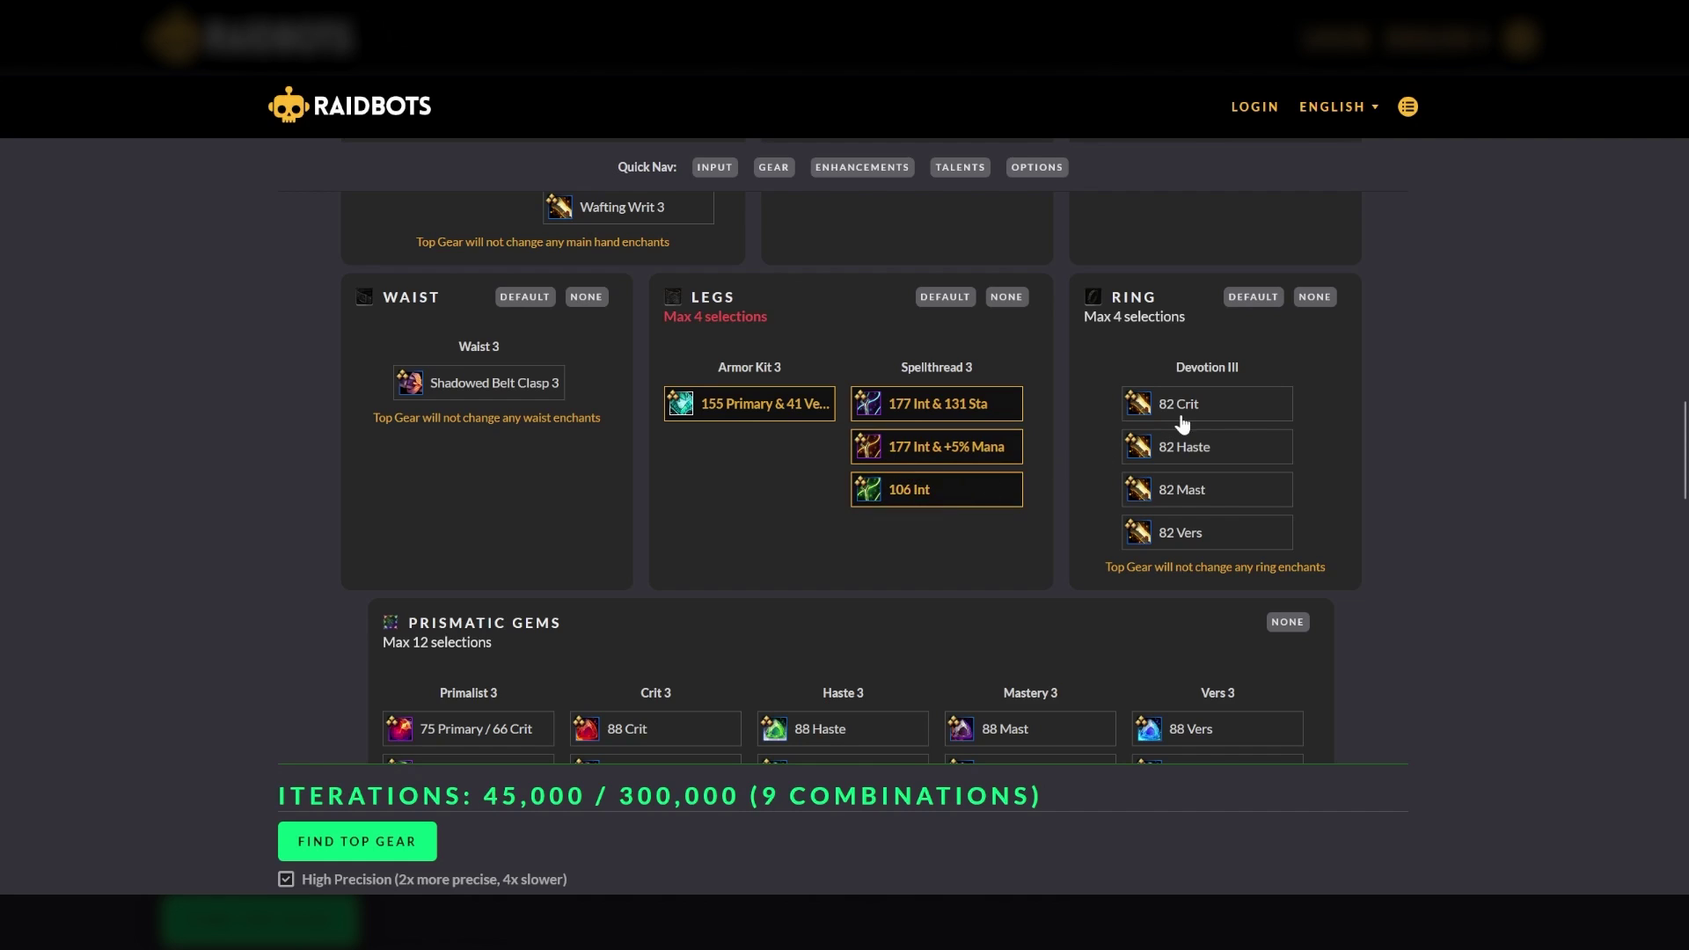
Step: Select the ring enchants 82 Crit, 82 Haste and 82 Mast for the Balance Druid's simulation
{"action": "left_click", "coordinate": [1183, 412]}
{"action": "left_click", "coordinate": [1189, 449]}
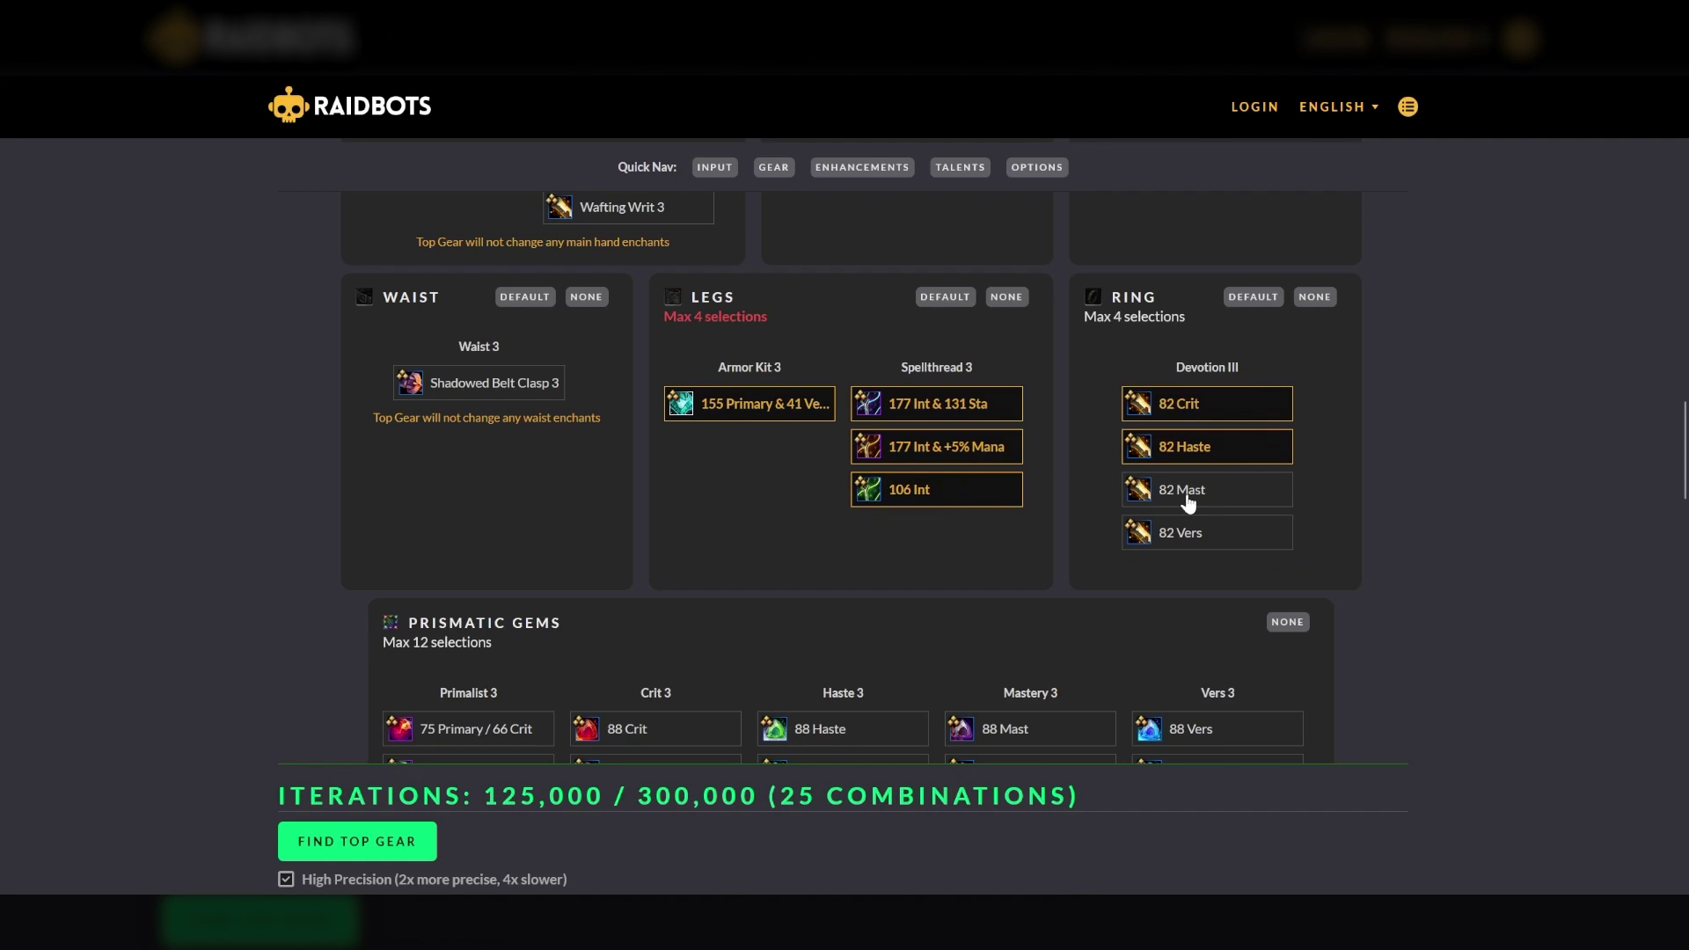
{"action": "left_click", "coordinate": [1188, 503]}
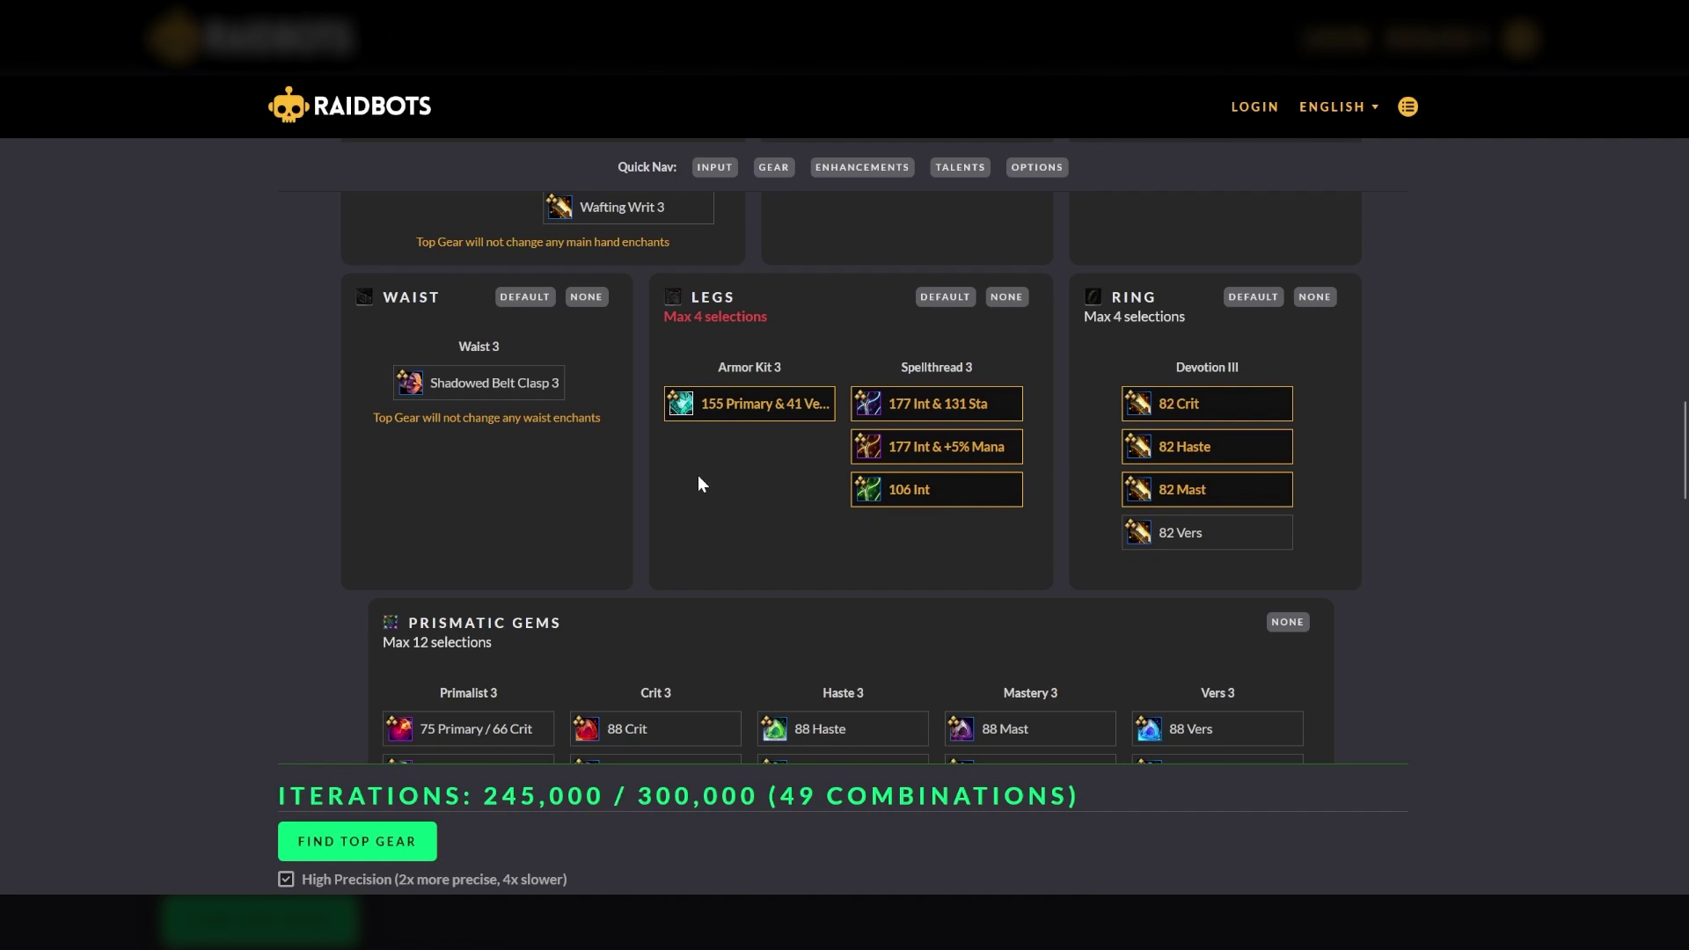
Step: Examine the best chest, leg and ring enchants in the Balance Druid's Top Gear report
{"action": "scroll", "coordinate": [699, 483], "scroll_direction": "down", "scroll_amount": 2}
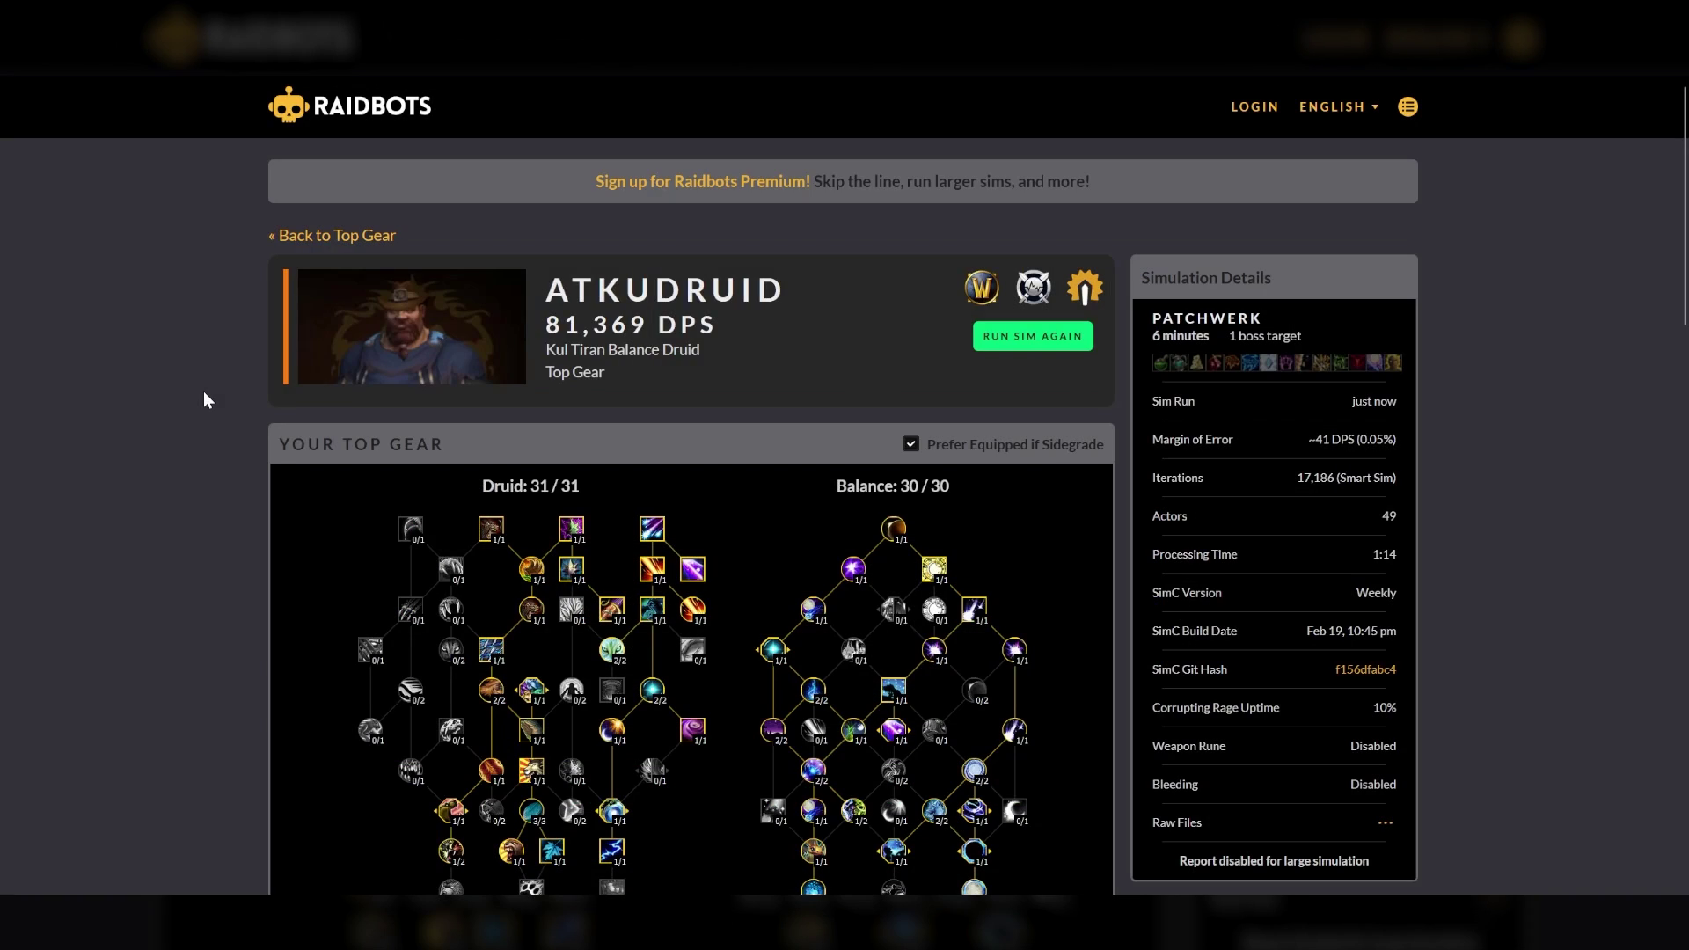
{"action": "scroll", "coordinate": [204, 395], "scroll_direction": "down", "scroll_amount": 7}
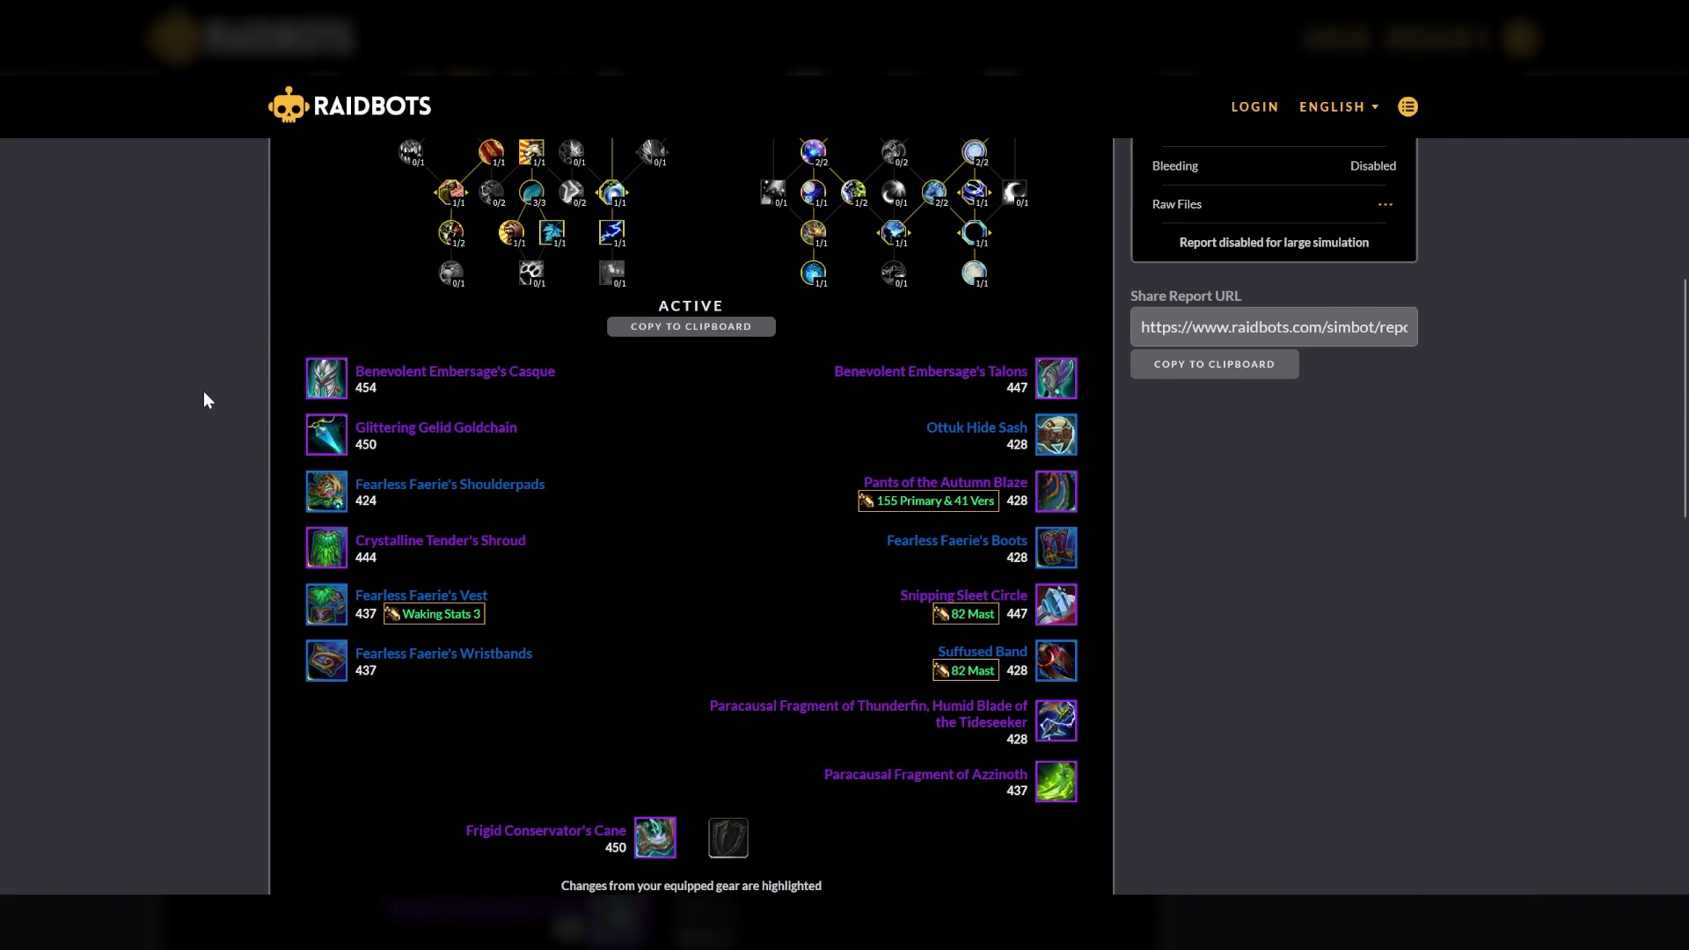
{"action": "scroll", "coordinate": [204, 400], "scroll_direction": "down", "scroll_amount": 1}
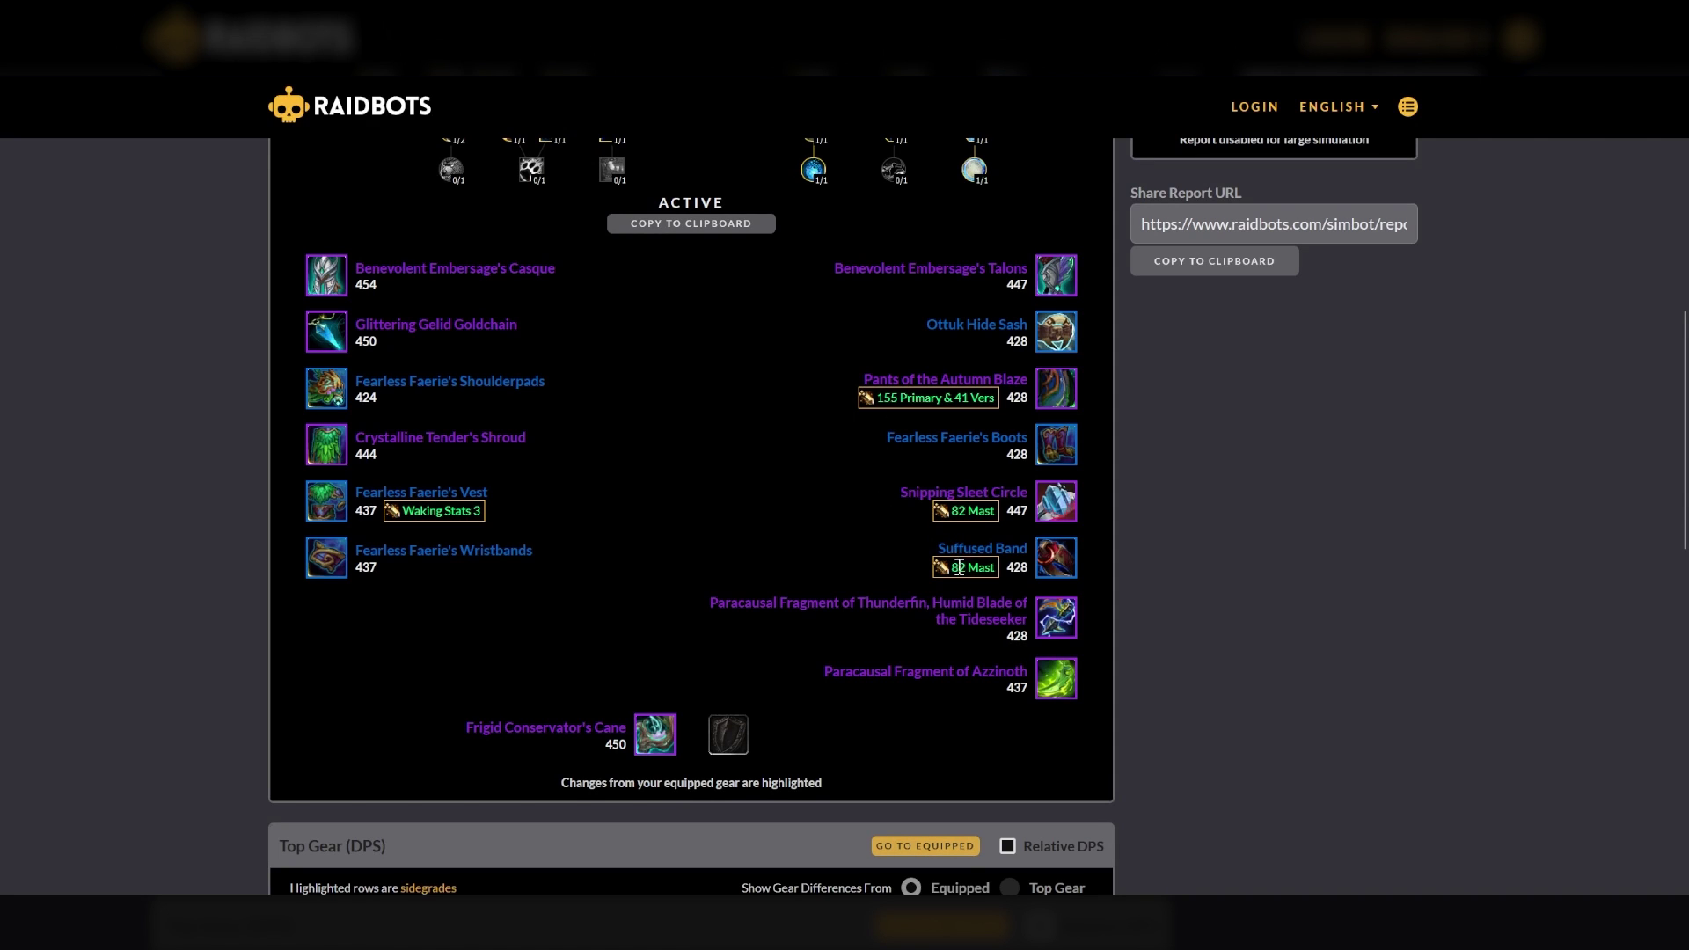
{"action": "scroll", "coordinate": [589, 505], "scroll_direction": "down", "scroll_amount": 4}
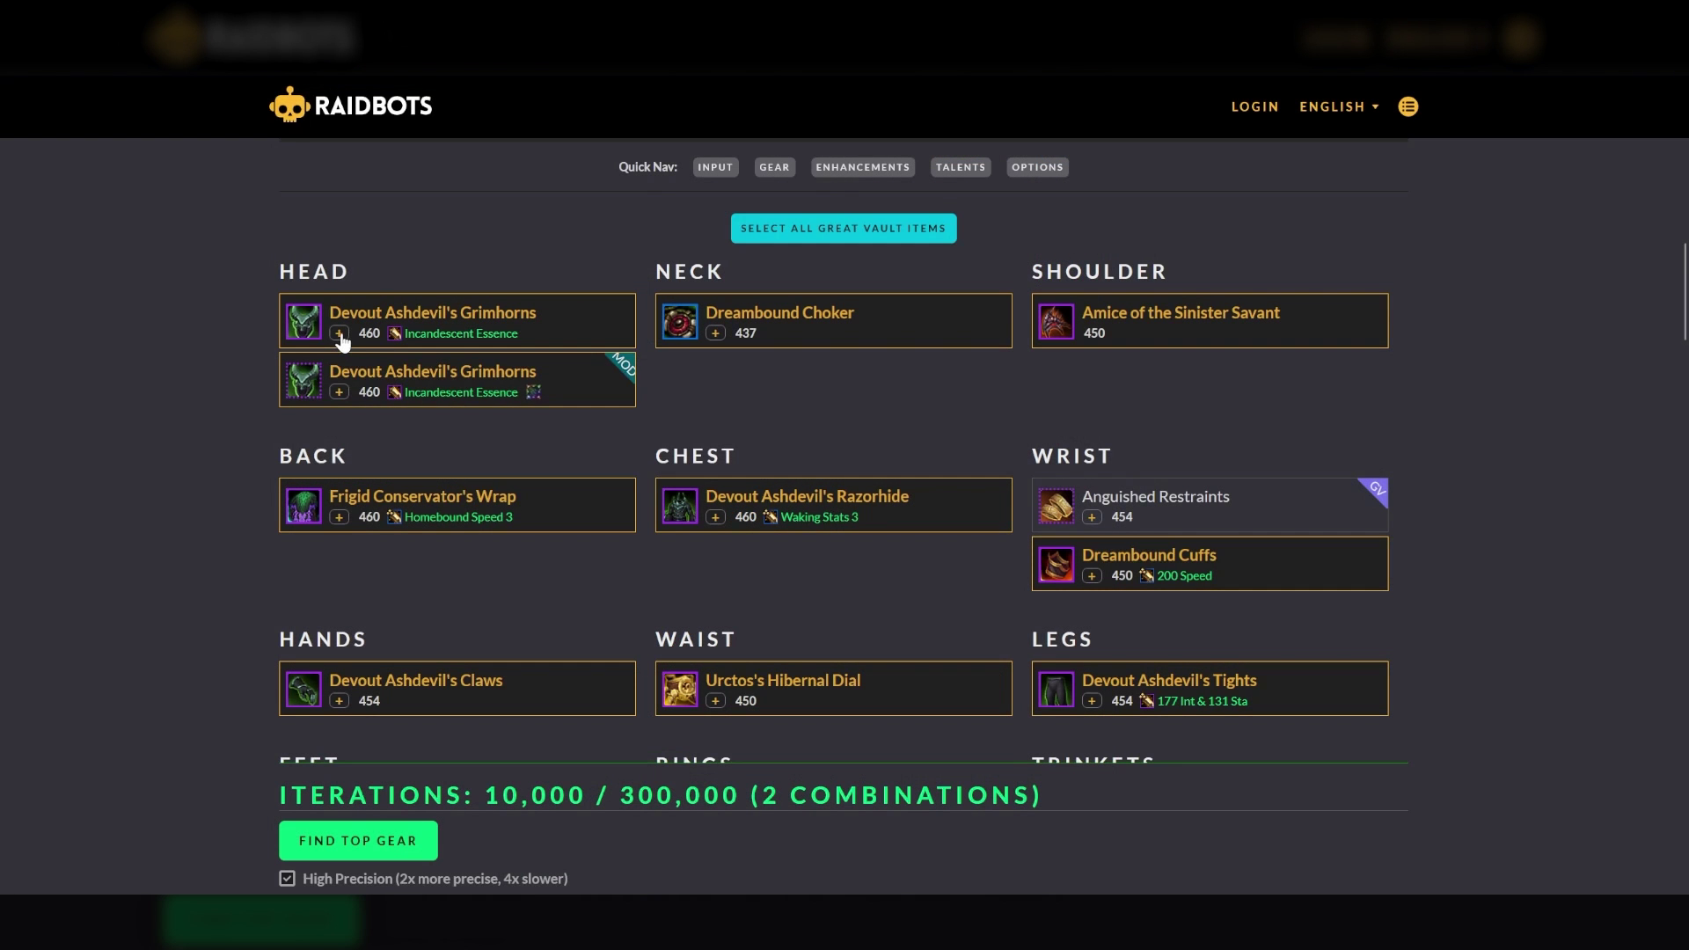
Step: Add a copy of the head item Devout Ashdevil's Grimhorns with its enchant removed, and toggle the socketed copy's selection
{"action": "left_click", "coordinate": [339, 333]}
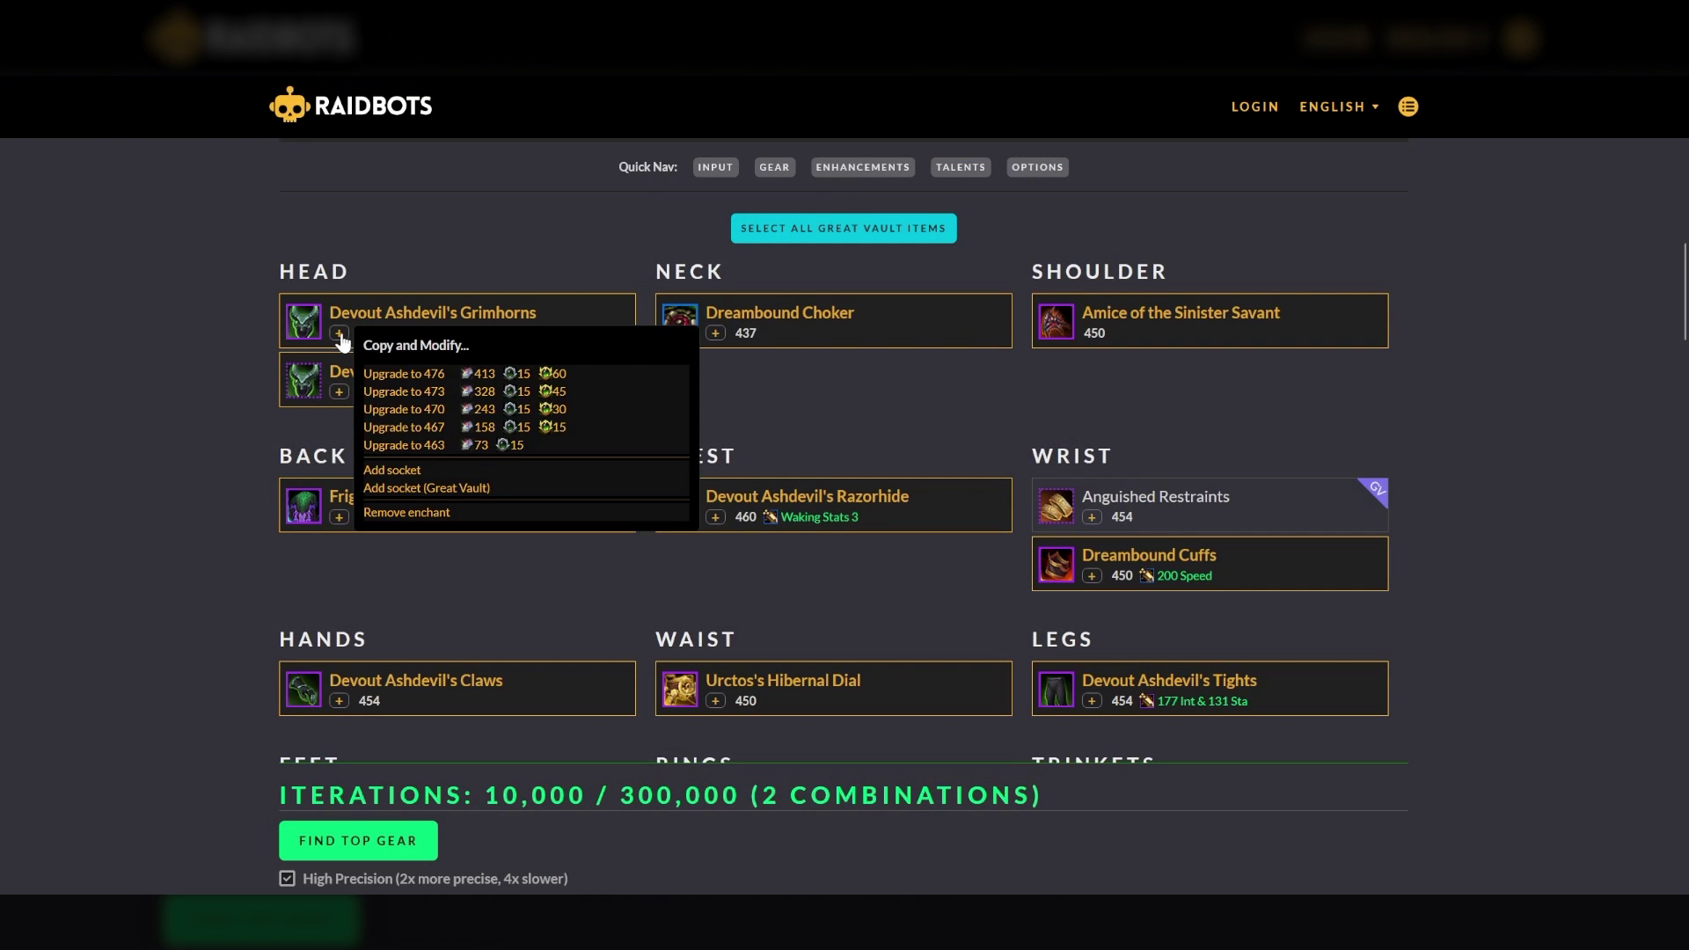
{"action": "left_click", "coordinate": [429, 515]}
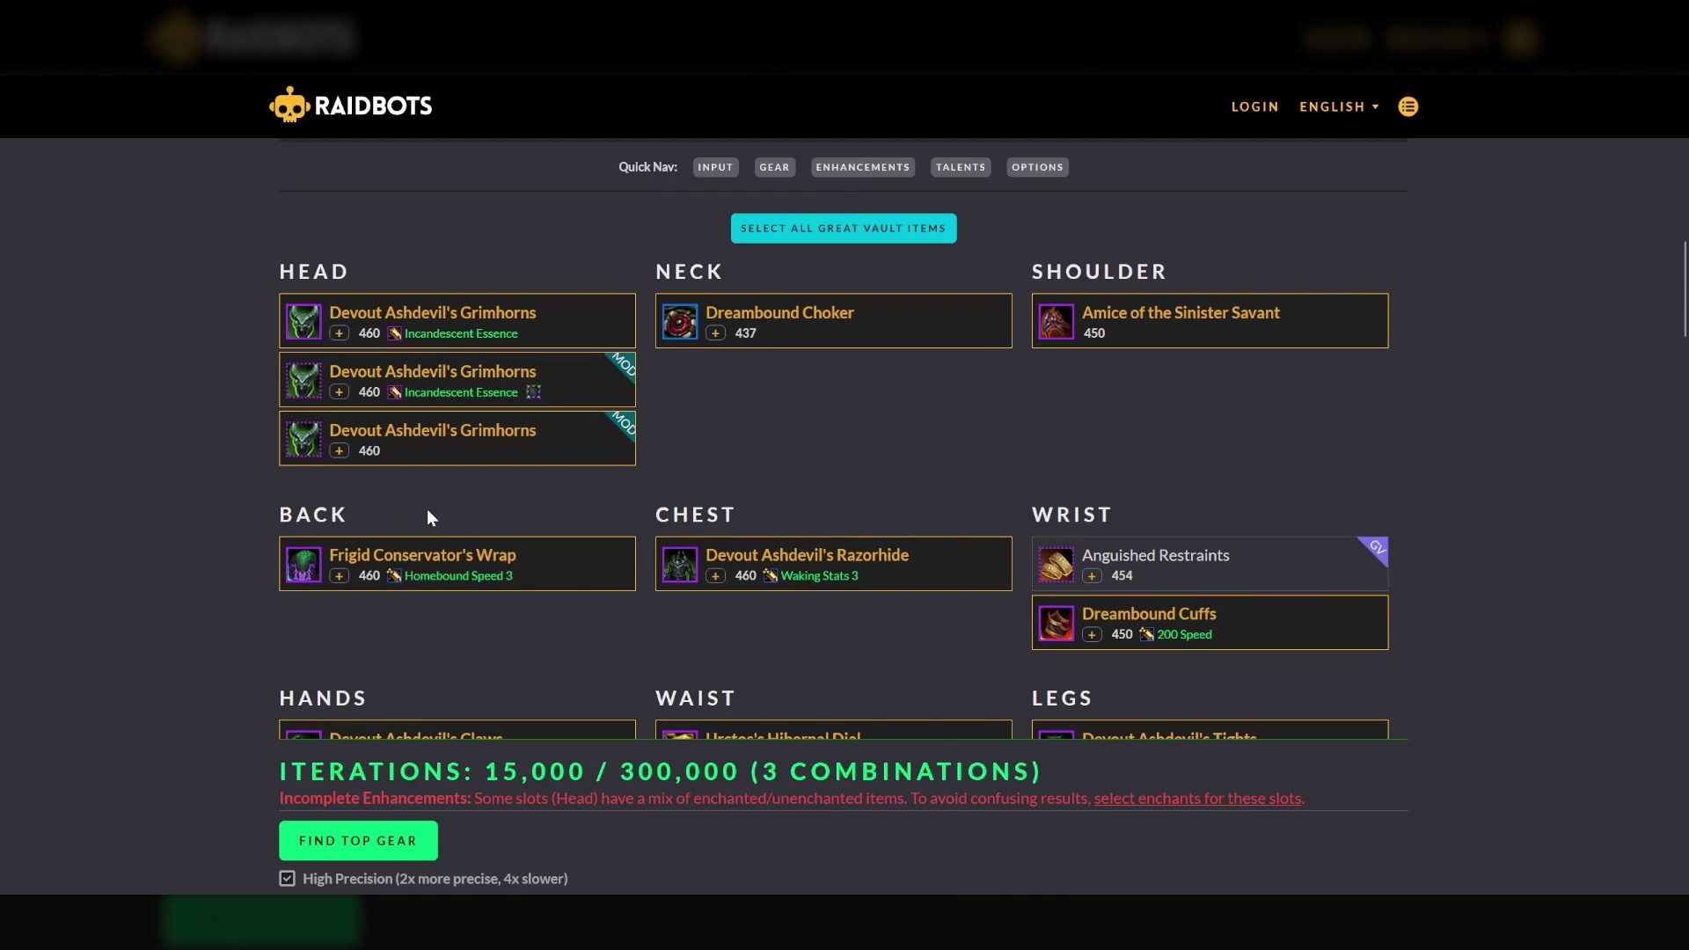
{"action": "left_click", "coordinate": [535, 398]}
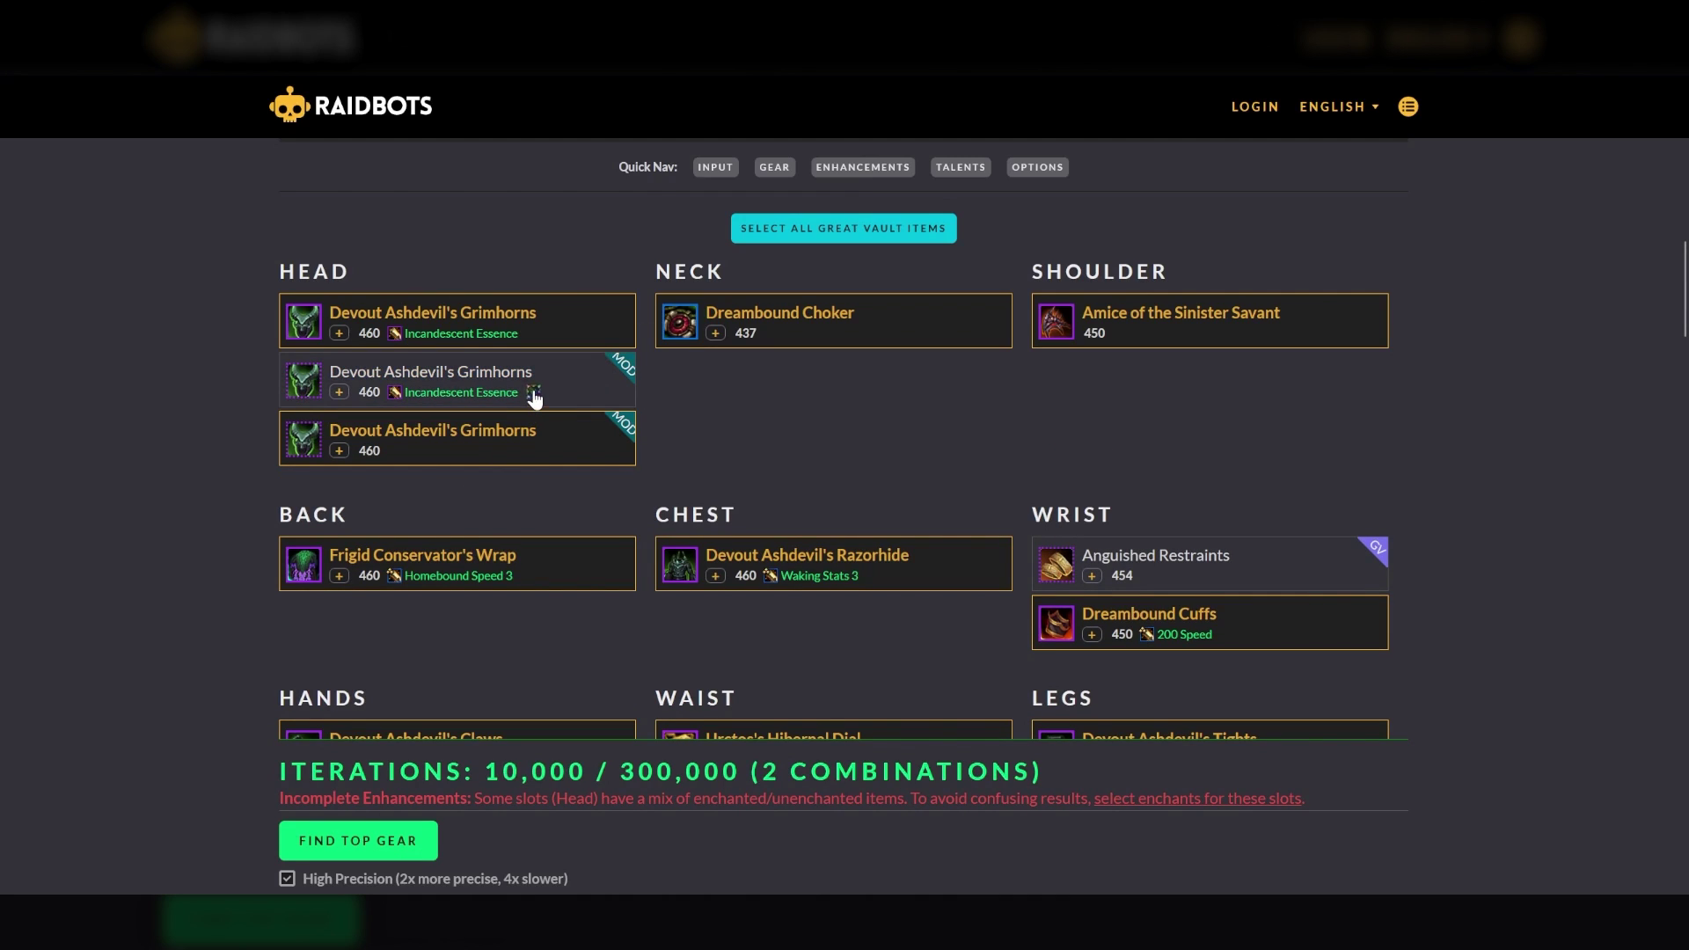
{"action": "left_click", "coordinate": [535, 399]}
{"action": "left_click", "coordinate": [535, 398]}
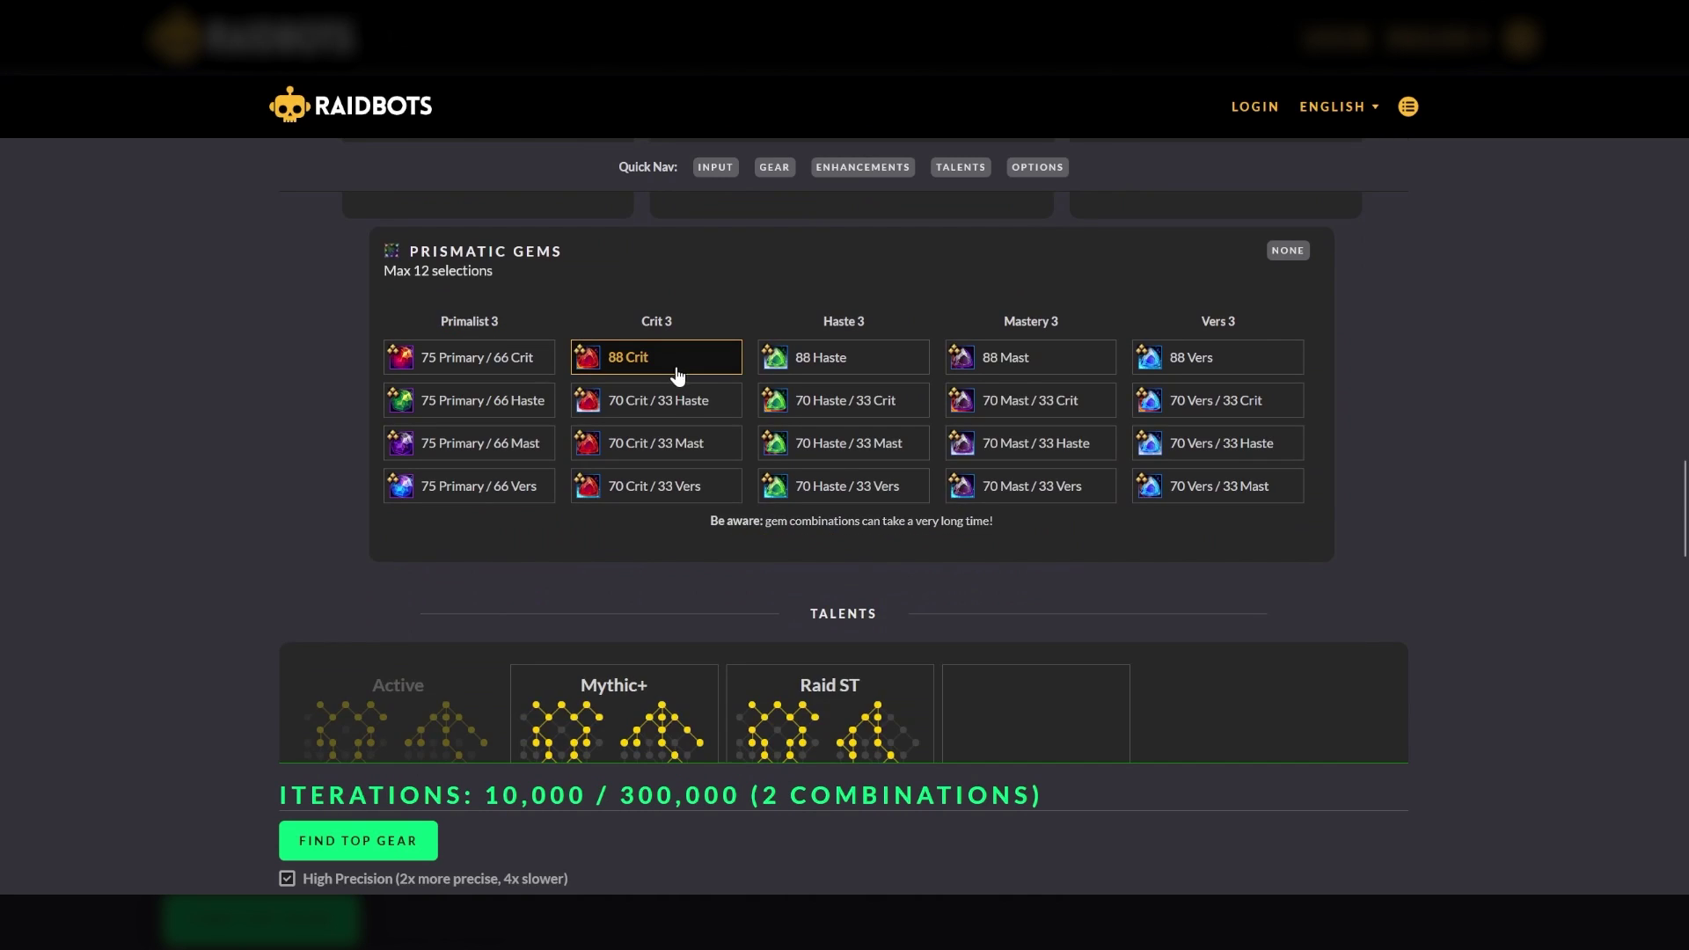
Step: Include the crit, haste and mastery prismatic gems: each pure 88 gem plus the 70/33 combinations of those three stats
{"action": "left_click", "coordinate": [675, 403]}
{"action": "left_click", "coordinate": [678, 445]}
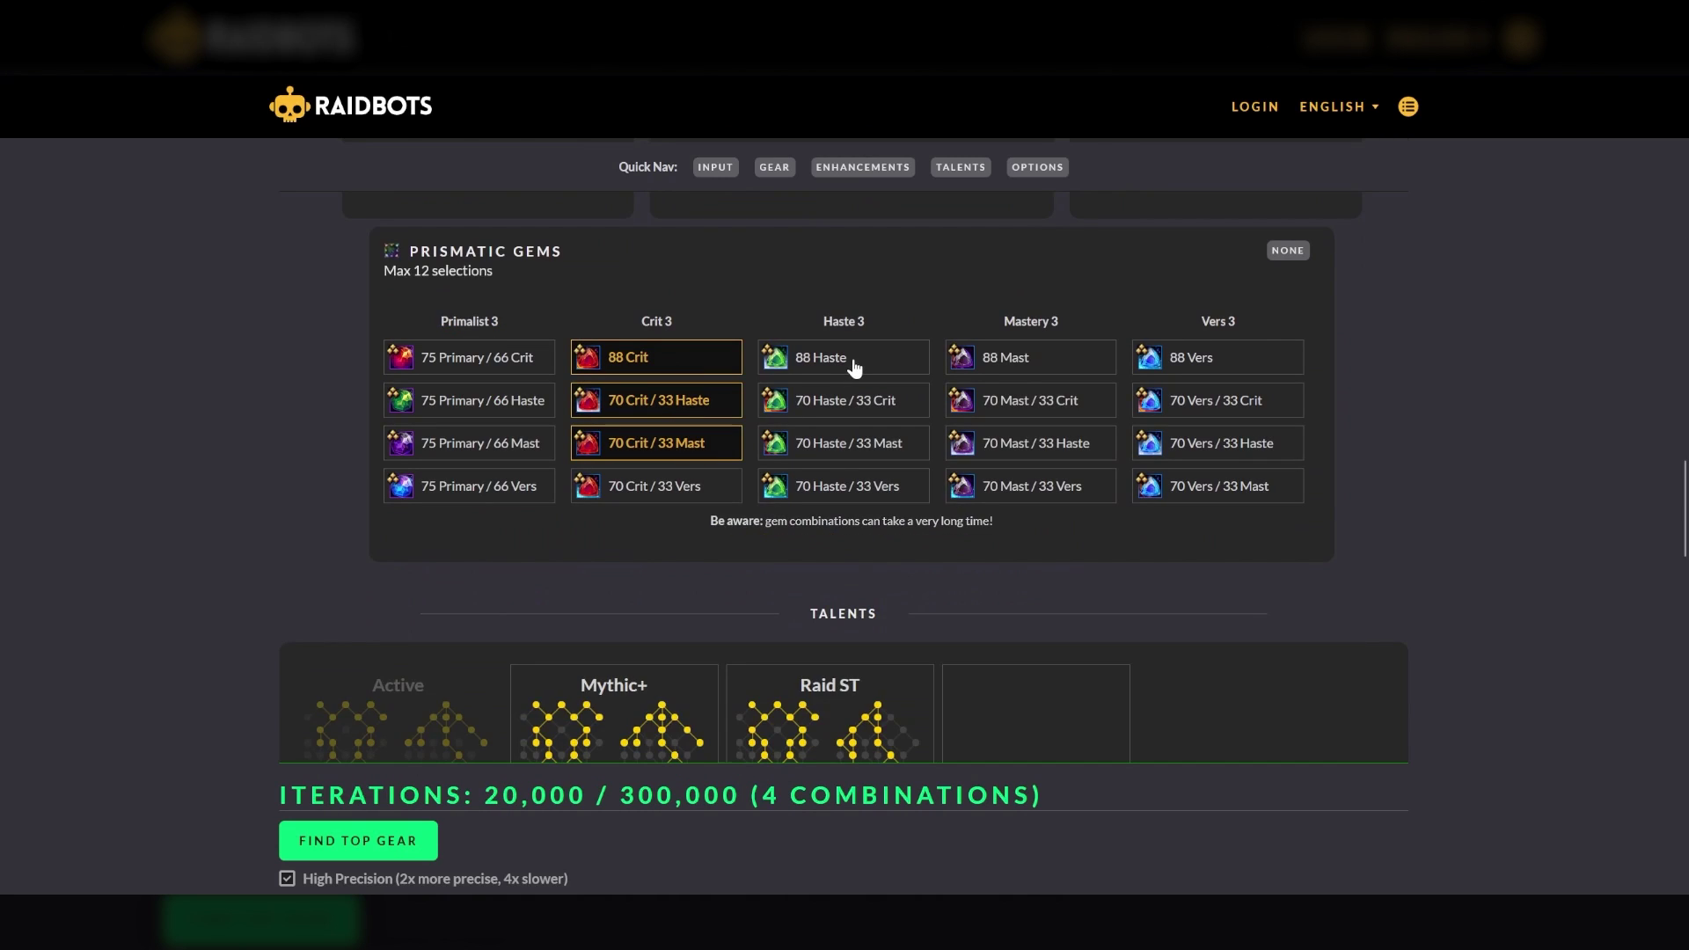
{"action": "left_click", "coordinate": [853, 365]}
{"action": "left_click", "coordinate": [858, 403]}
{"action": "left_click", "coordinate": [862, 446]}
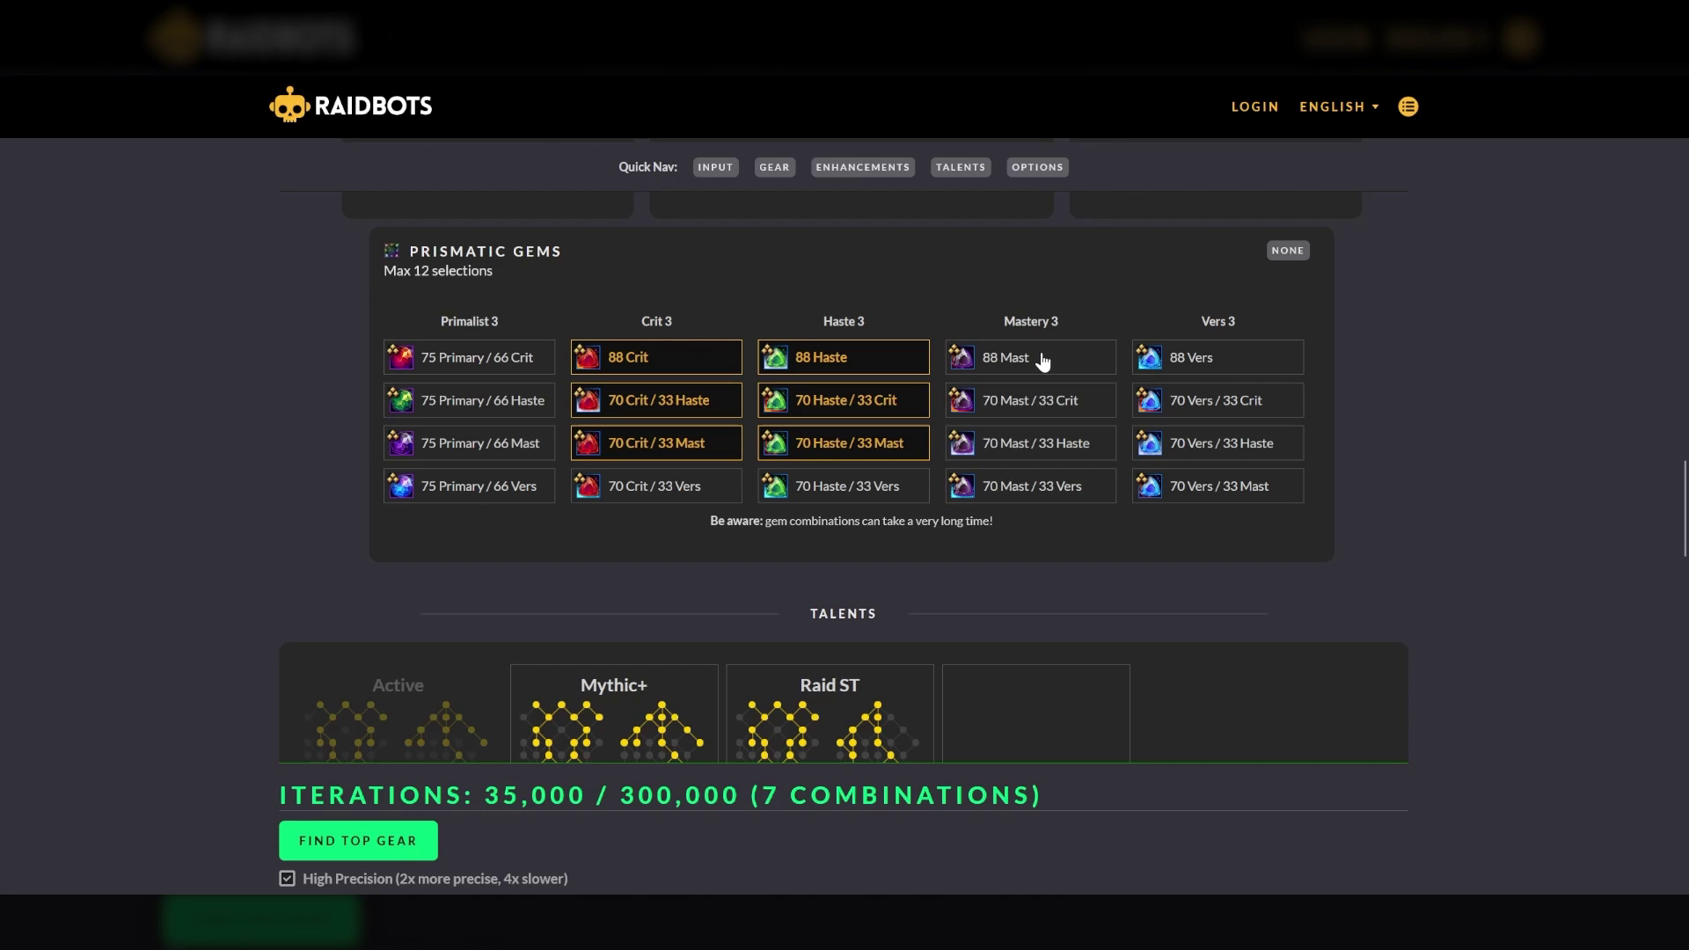
{"action": "left_click", "coordinate": [1043, 361]}
{"action": "left_click", "coordinate": [1044, 404]}
{"action": "left_click", "coordinate": [1049, 450]}
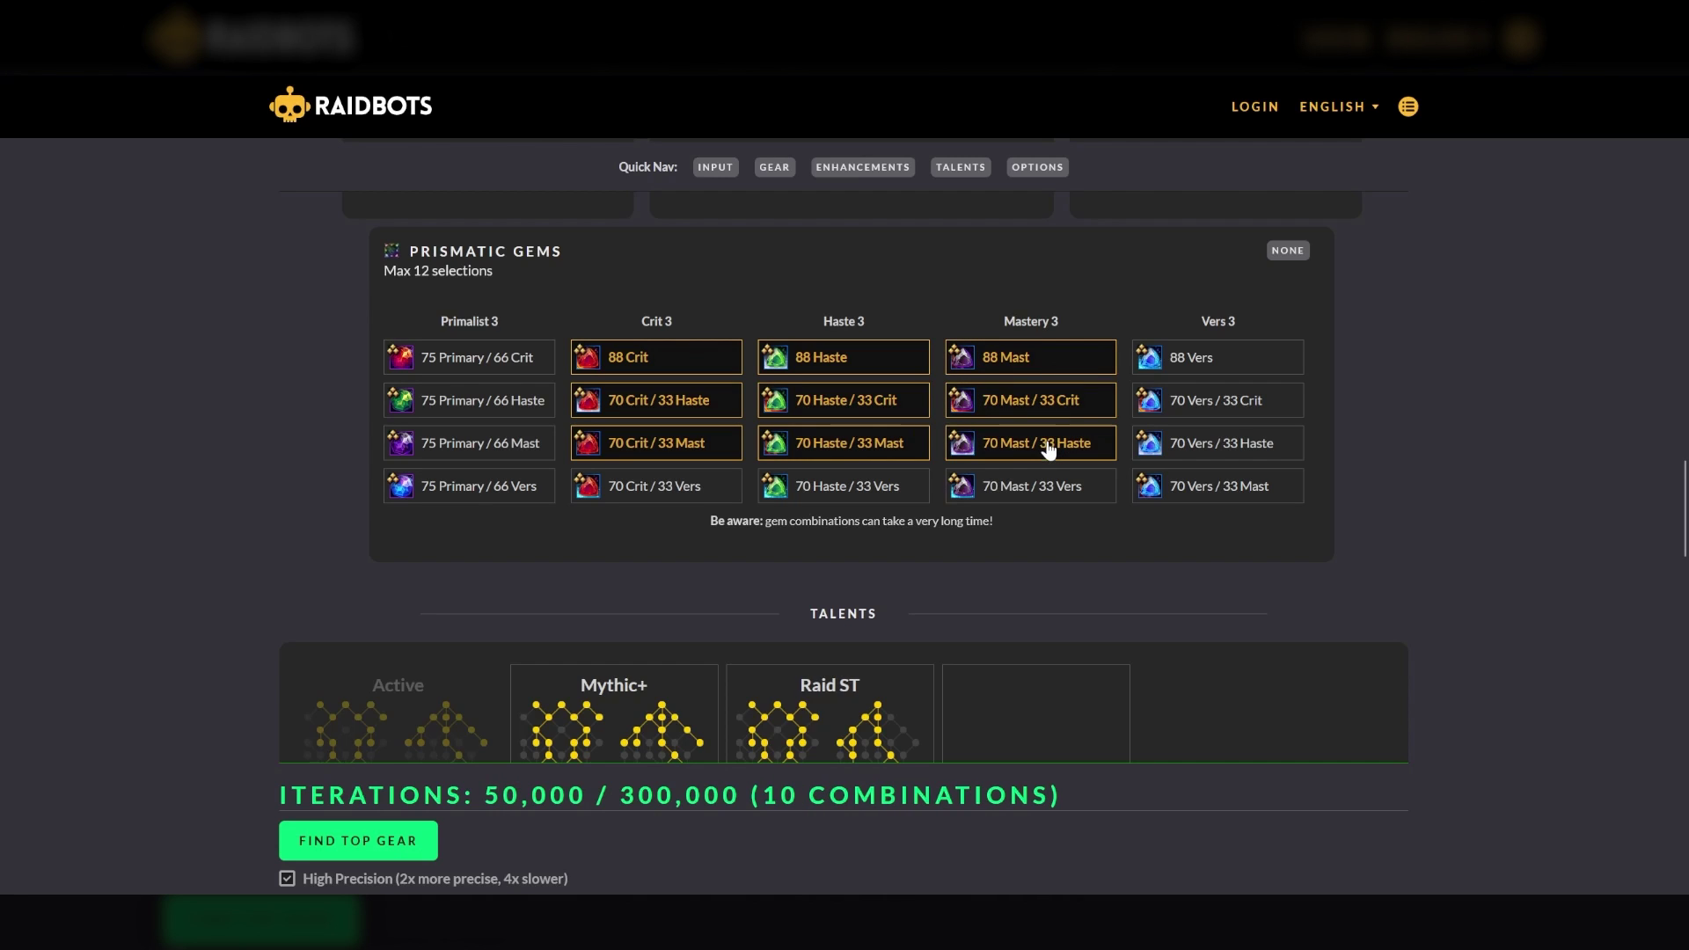
{"action": "scroll", "coordinate": [527, 498], "scroll_direction": "down", "scroll_amount": 1}
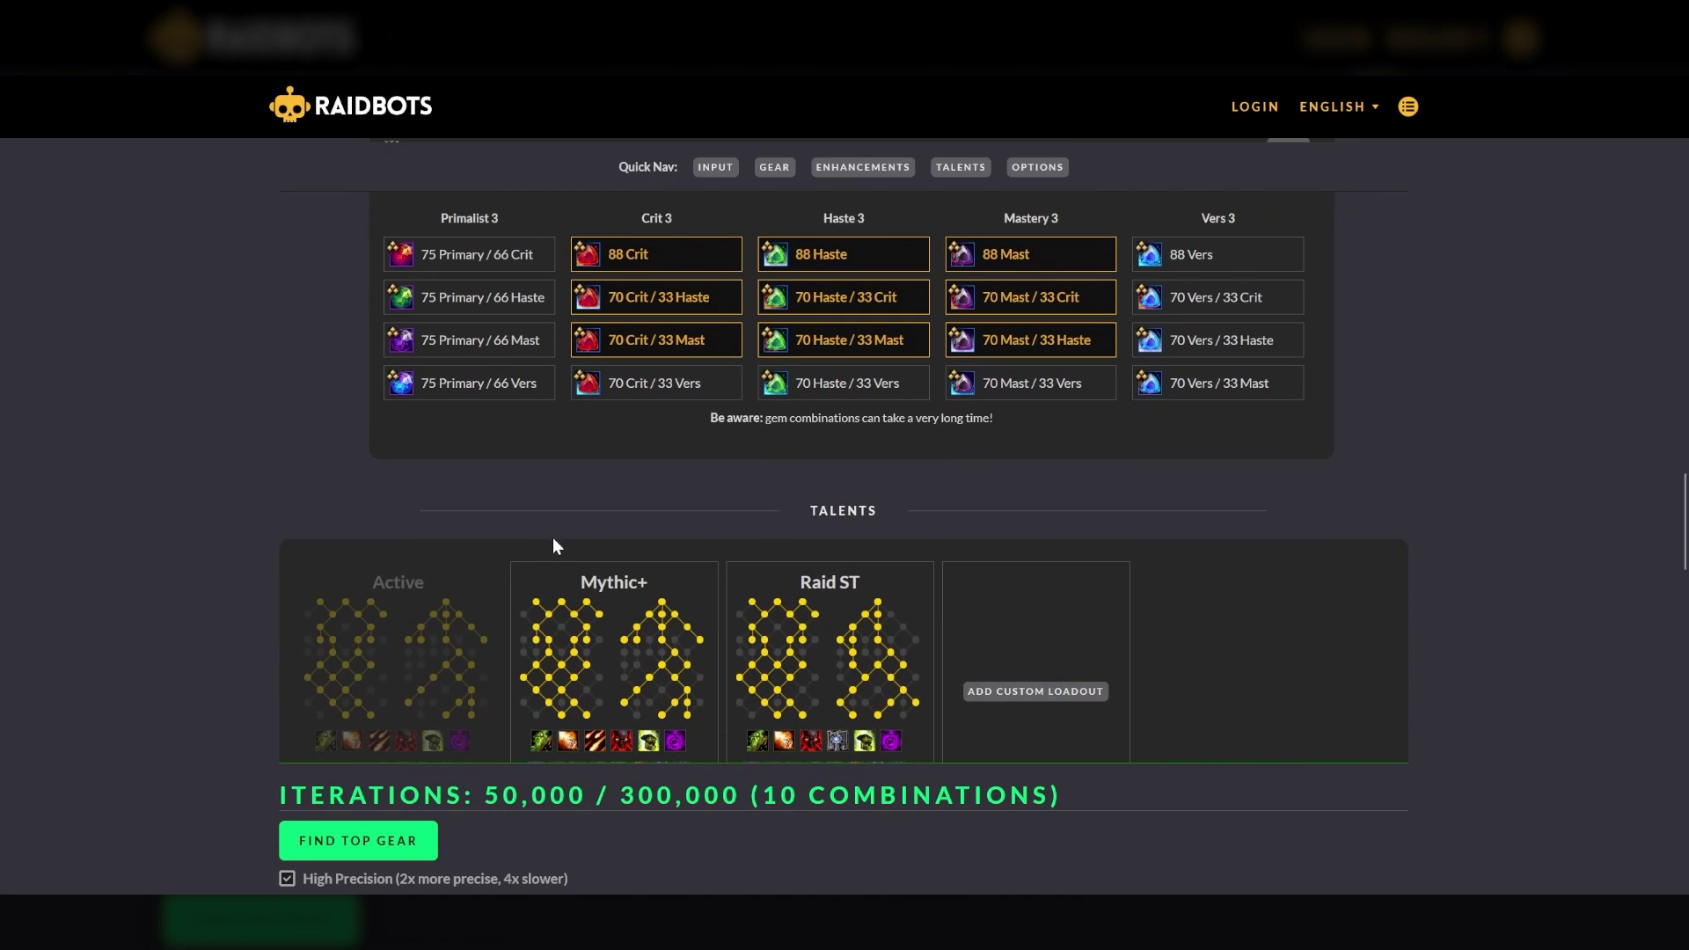
Step: Run the Top Gear simulation for the Warlock and examine the gem recommended for Dreambound Cuffs in the report
{"action": "left_click", "coordinate": [343, 846]}
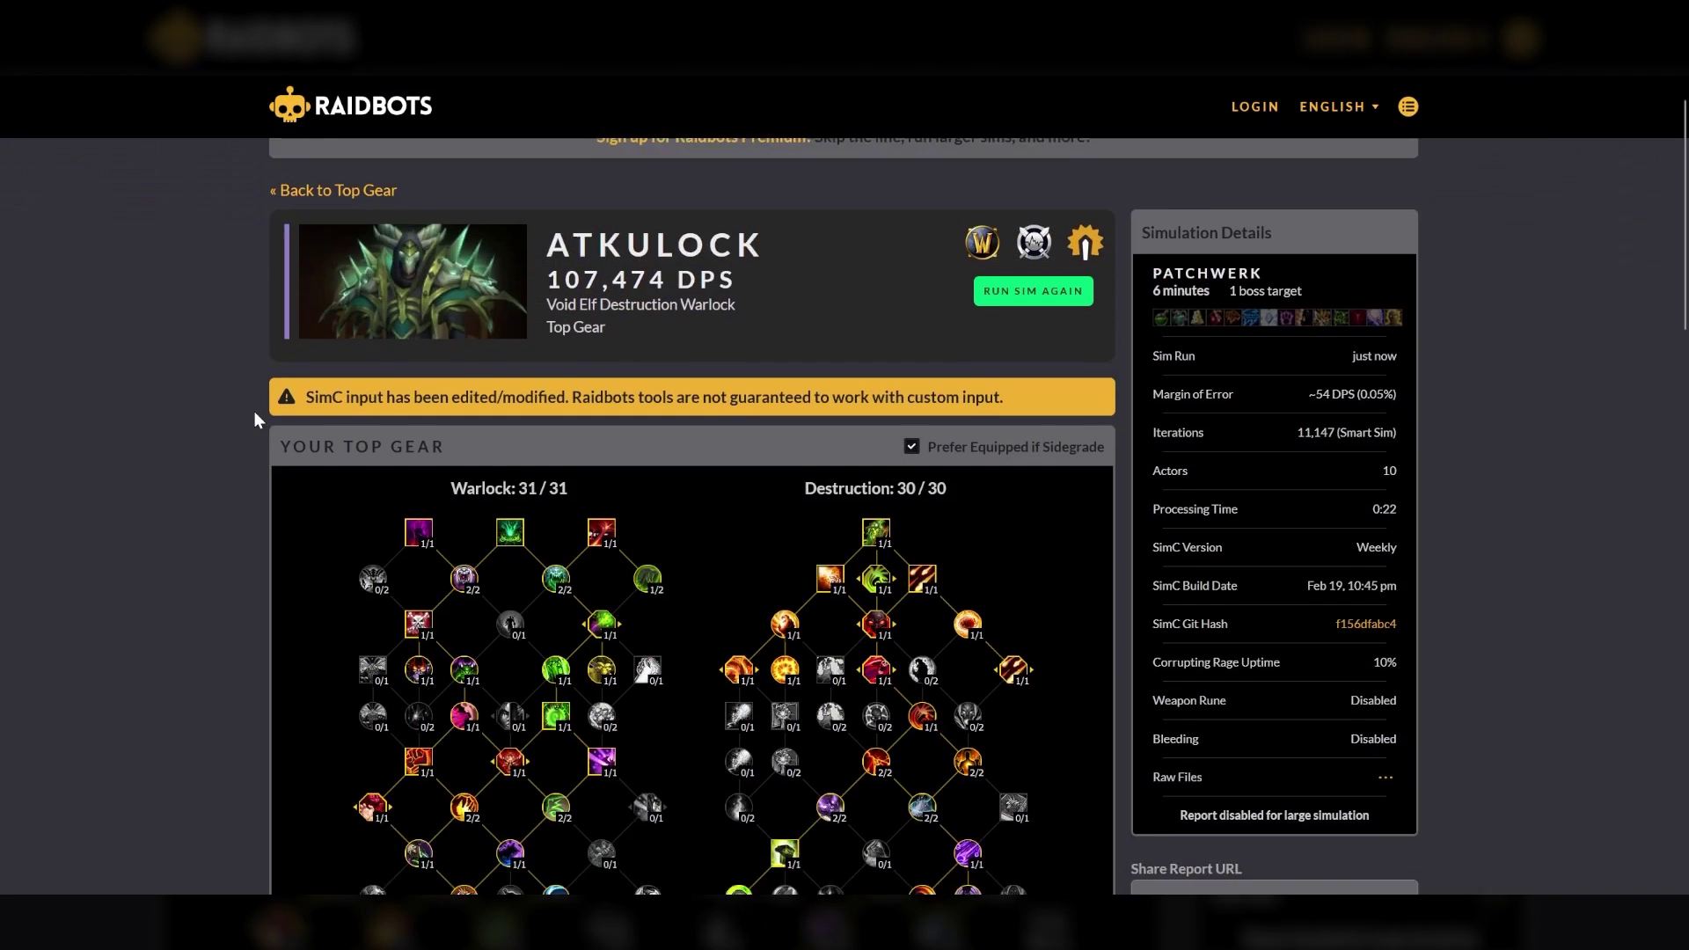
{"action": "scroll", "coordinate": [255, 413], "scroll_direction": "down", "scroll_amount": 10}
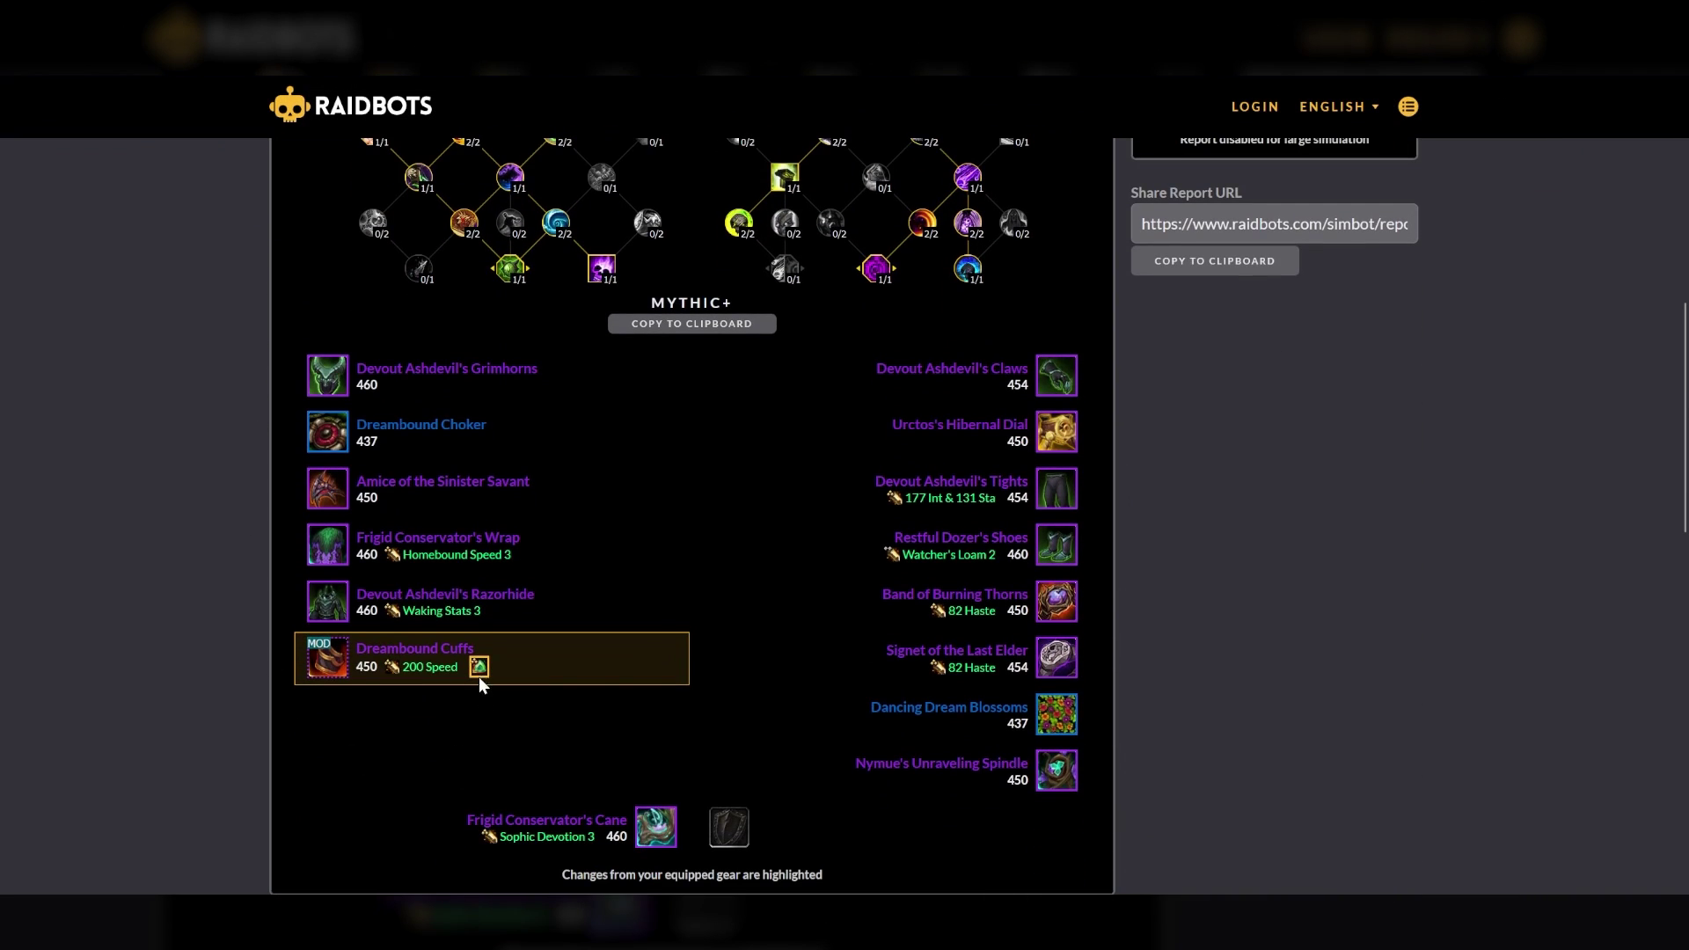
{"action": "mouse_move", "coordinate": [479, 671]}
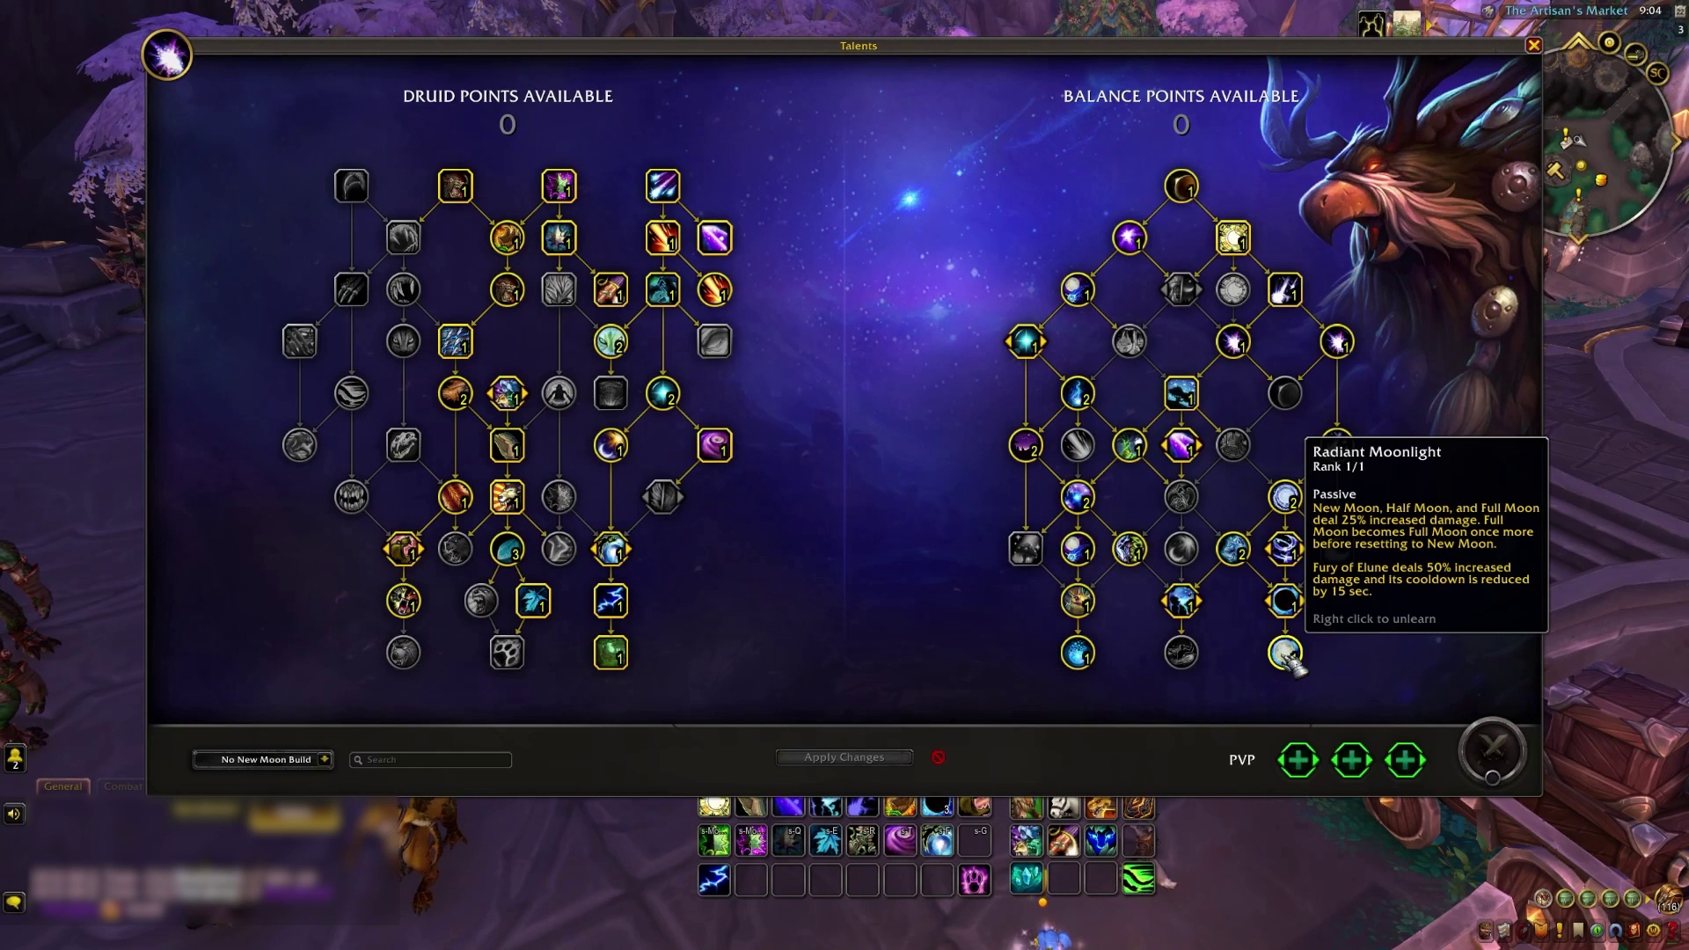
Step: Switch to World of Warcraft, replace the Balance talents Radiant Moonlight and New Moon with Nature's Grace and Elune's Guidance, and apply the changes
{"action": "mouse_move", "coordinate": [1293, 554]}
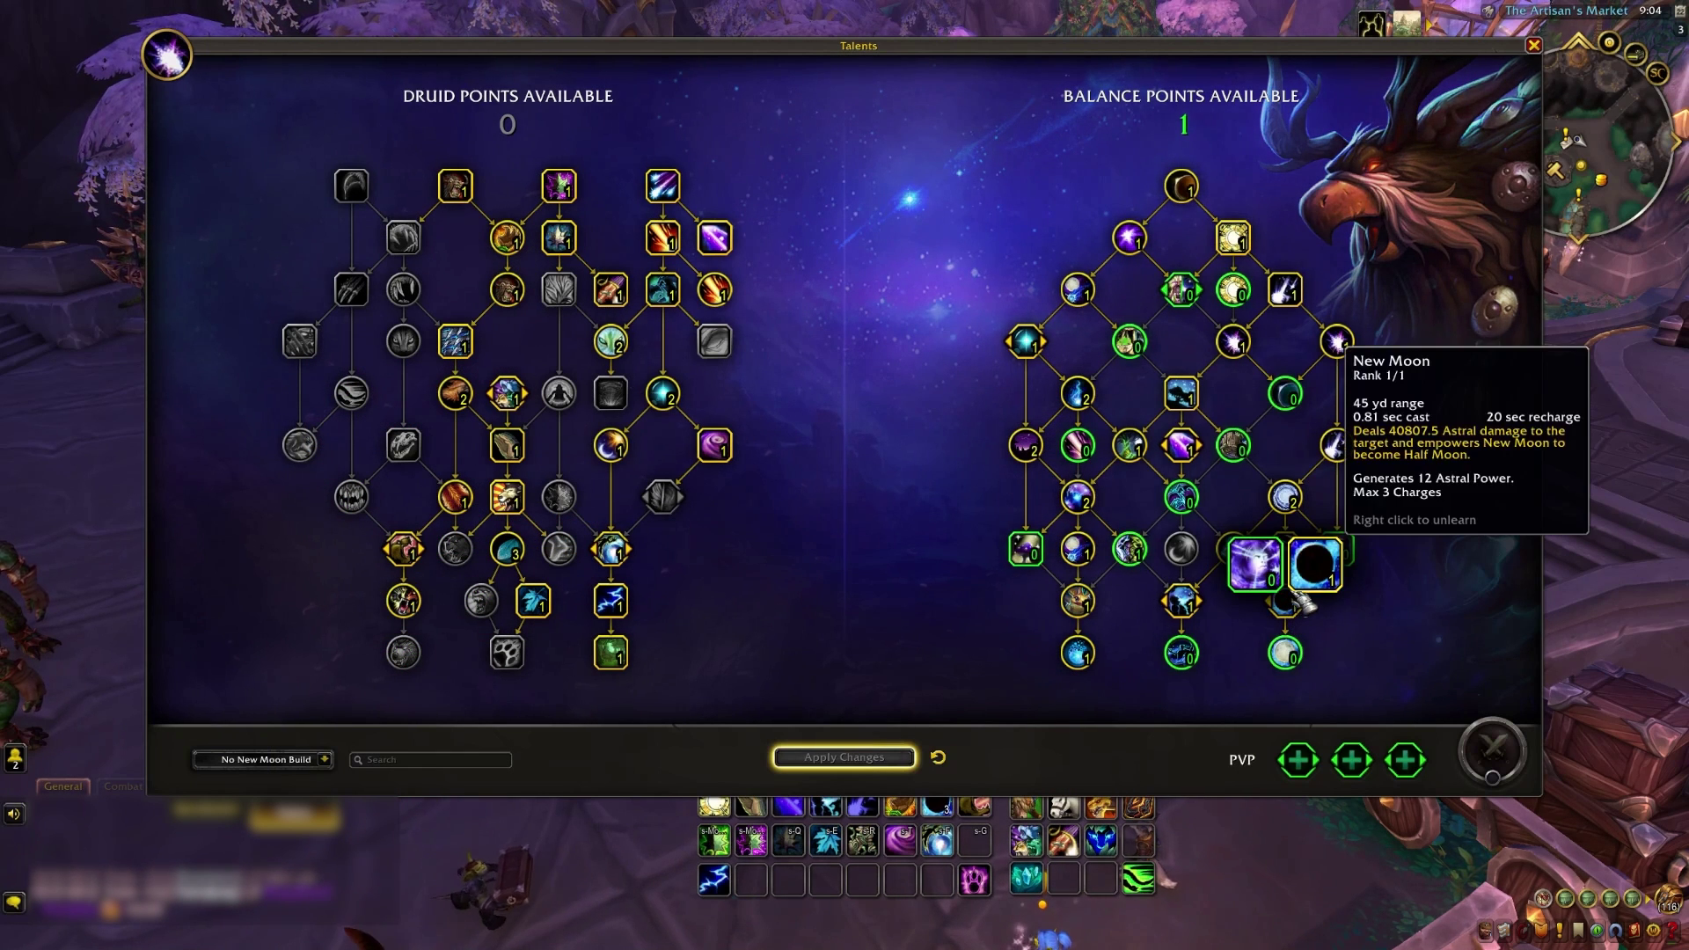
{"action": "right_click", "coordinate": [1303, 560]}
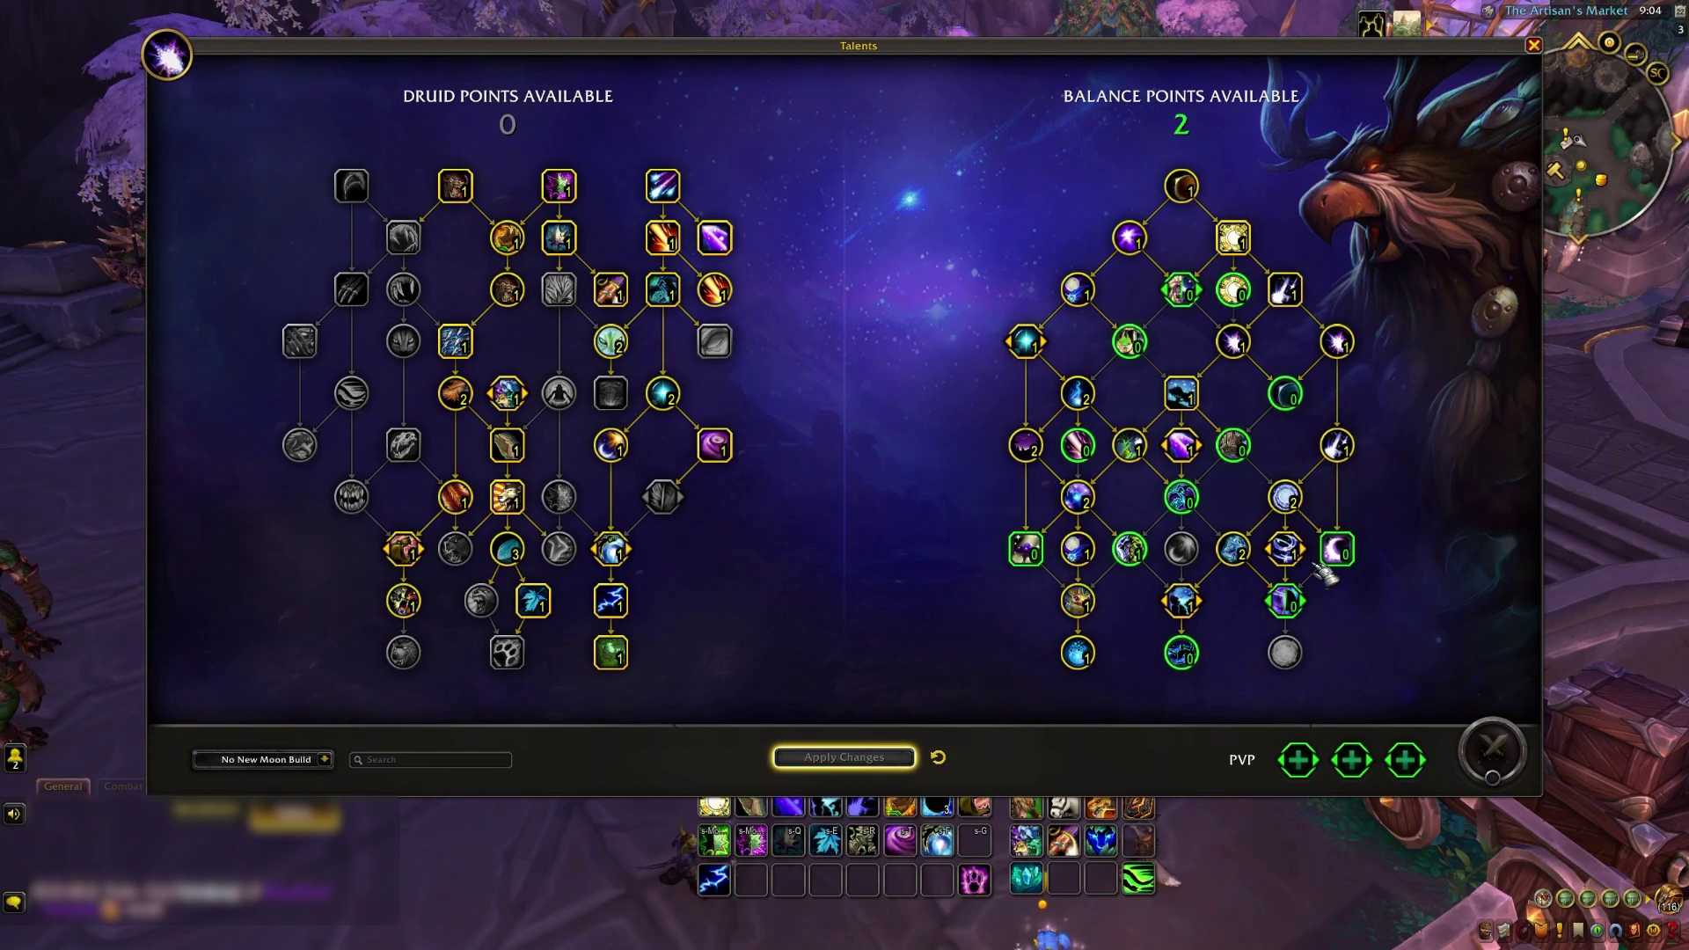
{"action": "left_click", "coordinate": [1236, 446]}
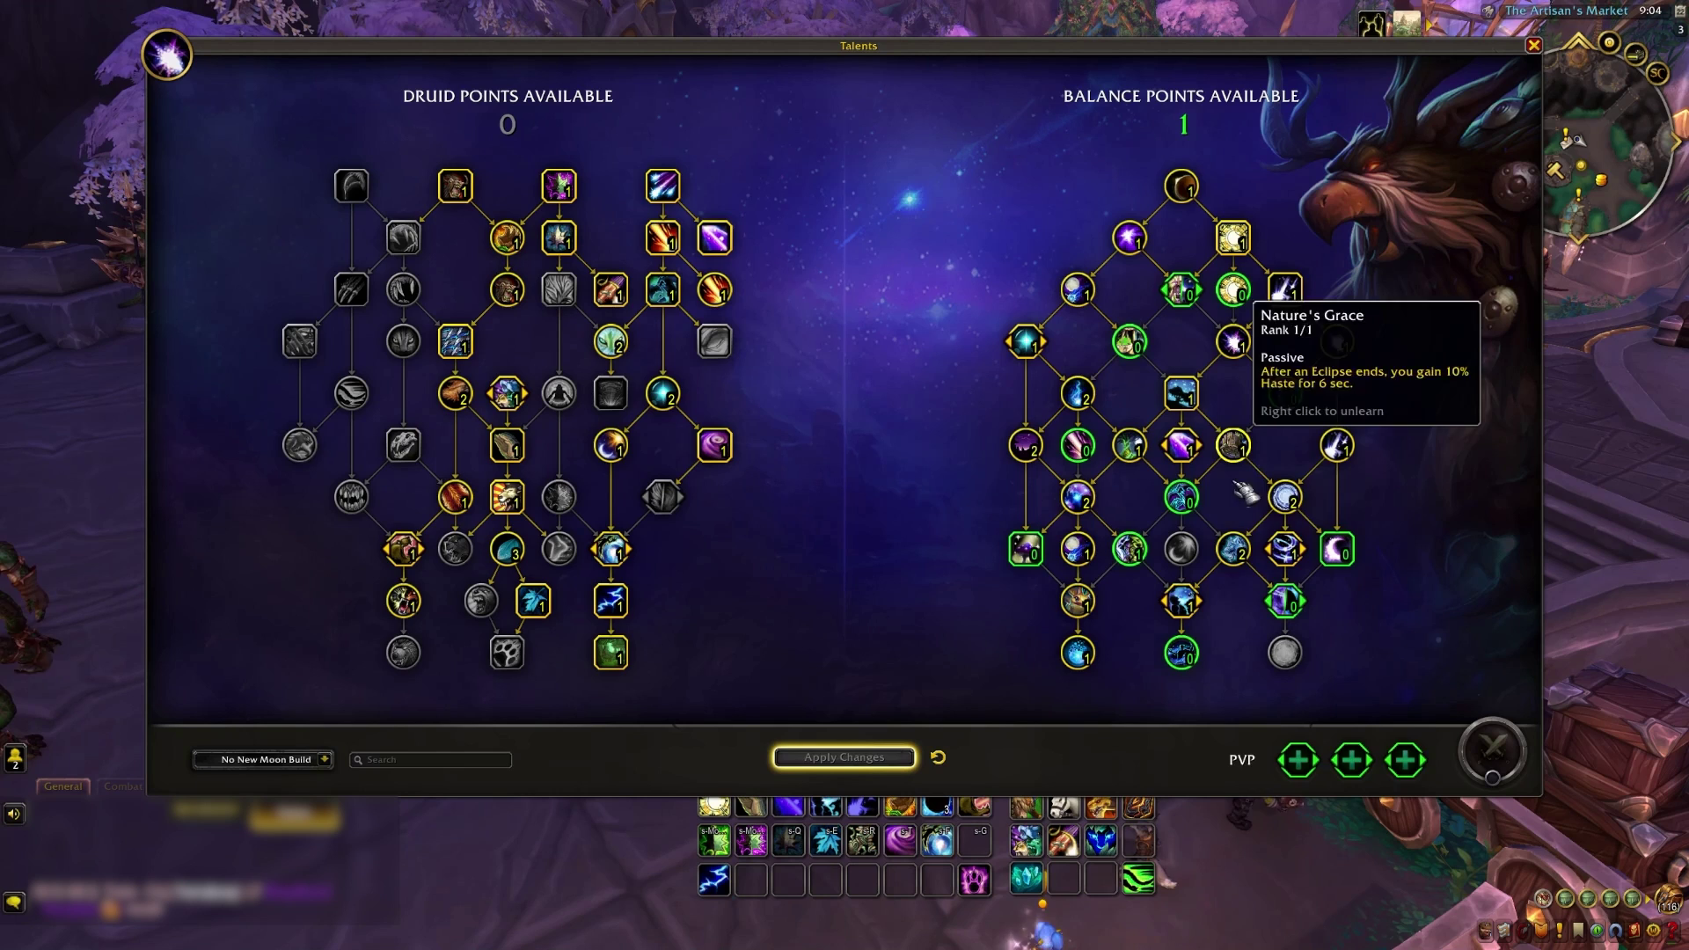
{"action": "left_click", "coordinate": [1181, 653]}
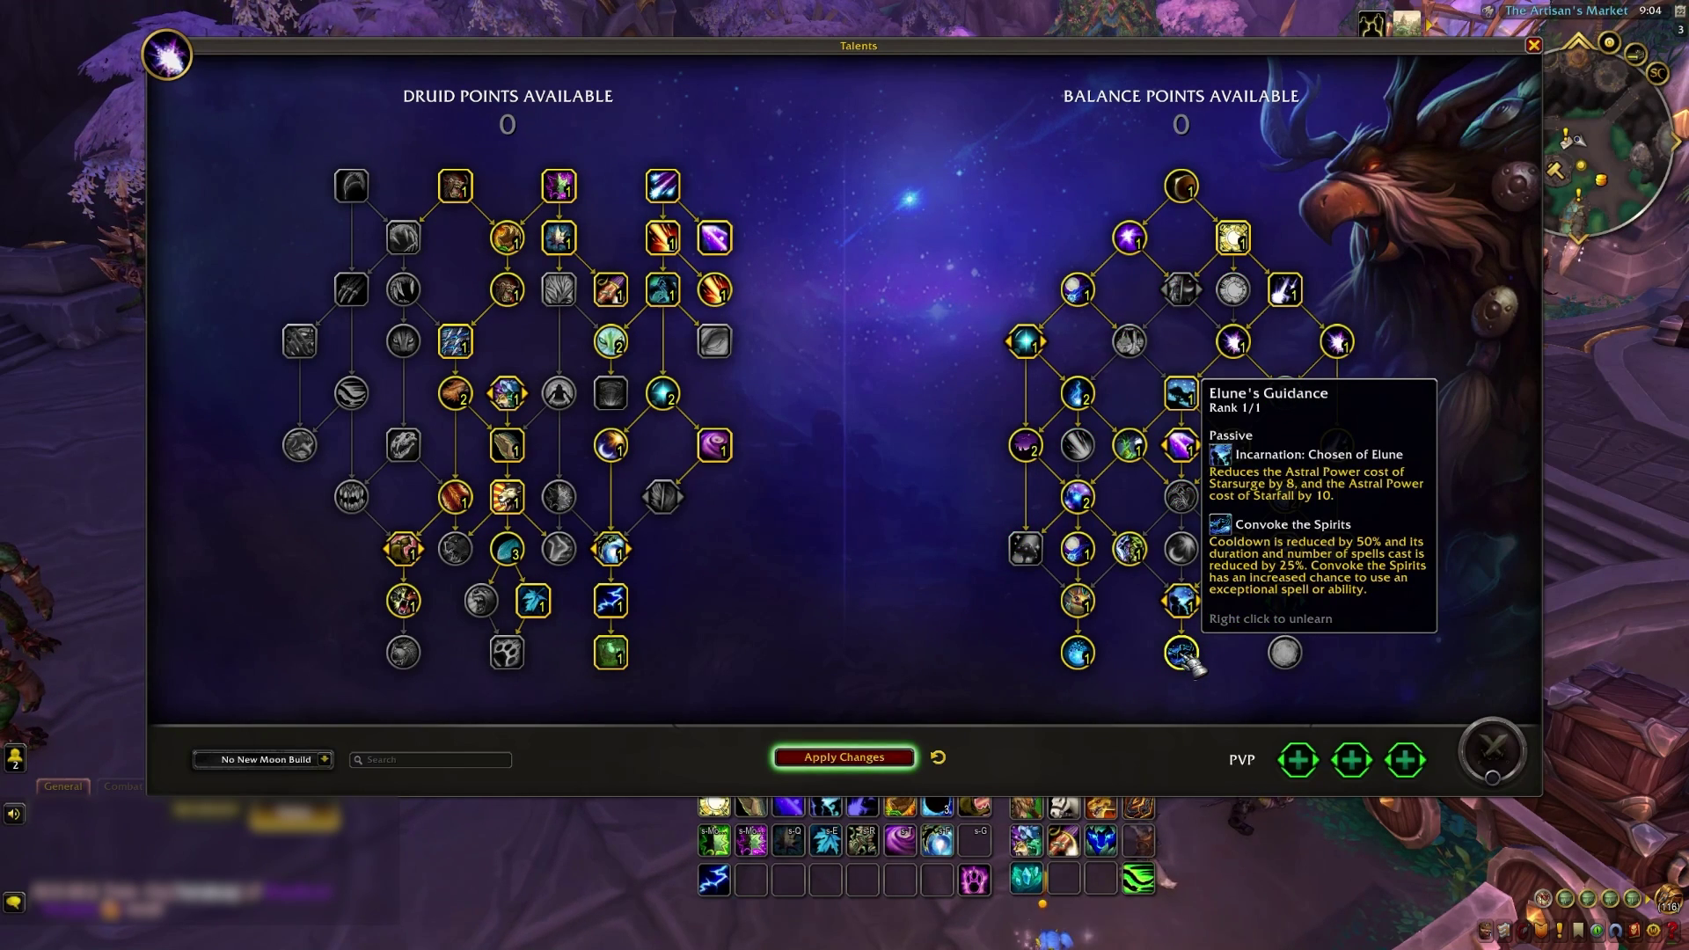
{"action": "left_click", "coordinate": [844, 758]}
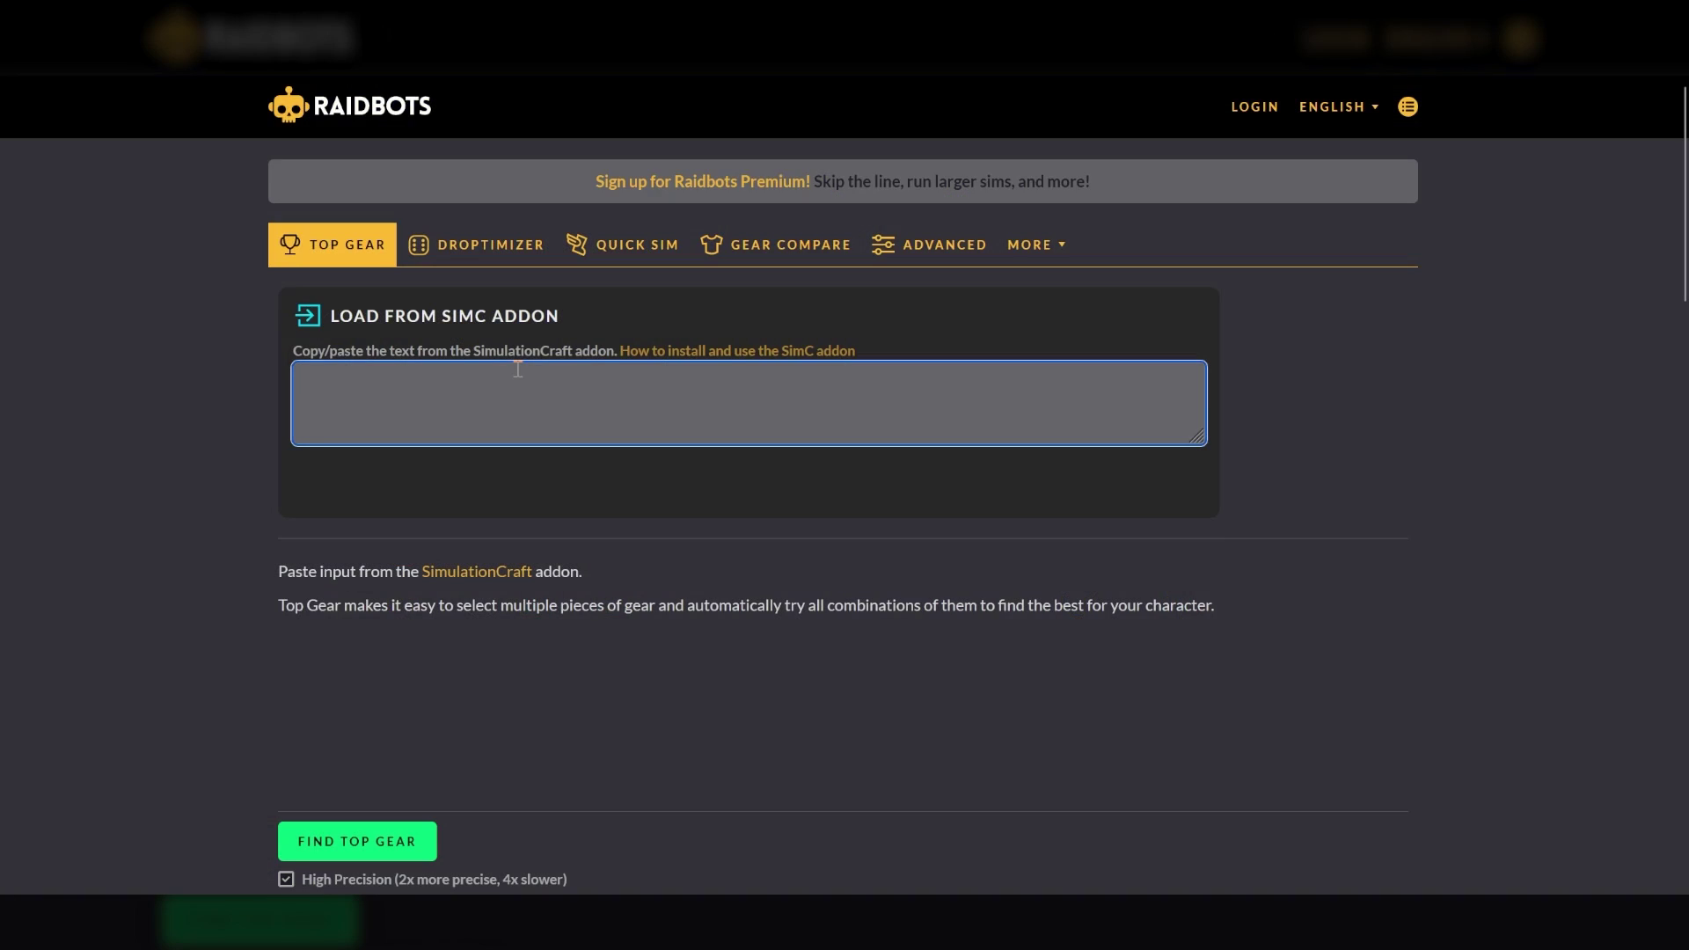
Step: Switch to Raidbots Top Gear, load the Balance Druid from the copied SimulationCraft export and add the Deafult Mythic+ talent loadout to the comparison
{"action": "key", "text": "ctrl+v"}
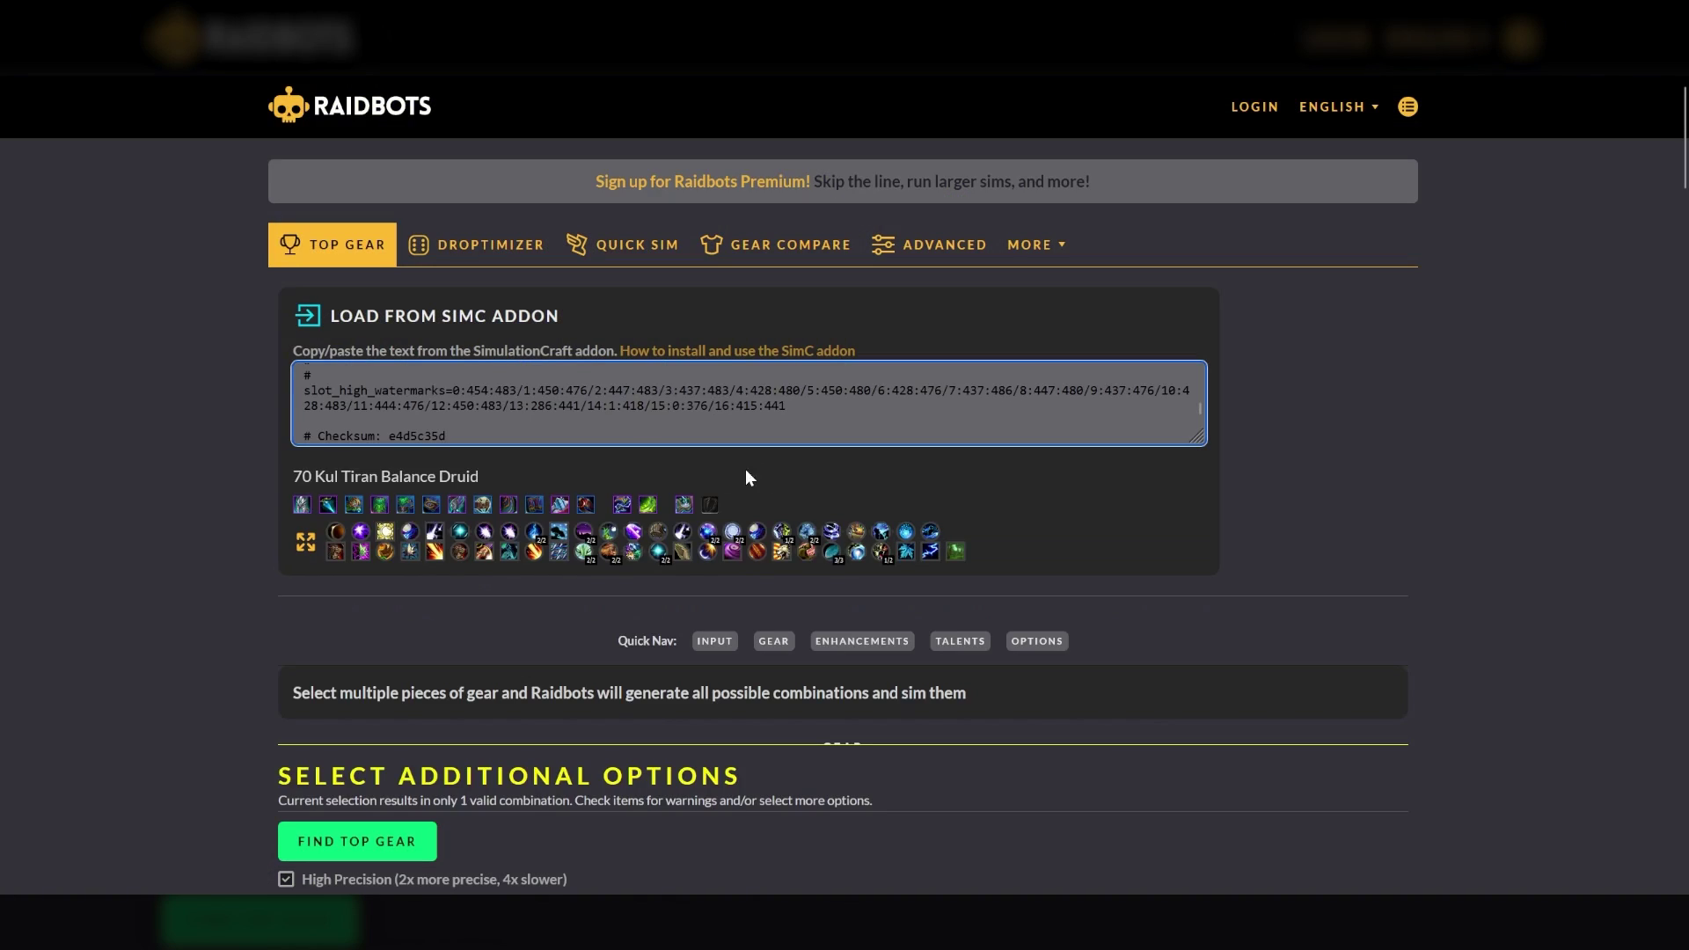
{"action": "scroll", "coordinate": [793, 437], "scroll_direction": "down", "scroll_amount": 1}
{"action": "scroll", "coordinate": [1069, 398], "scroll_direction": "down", "scroll_amount": 10}
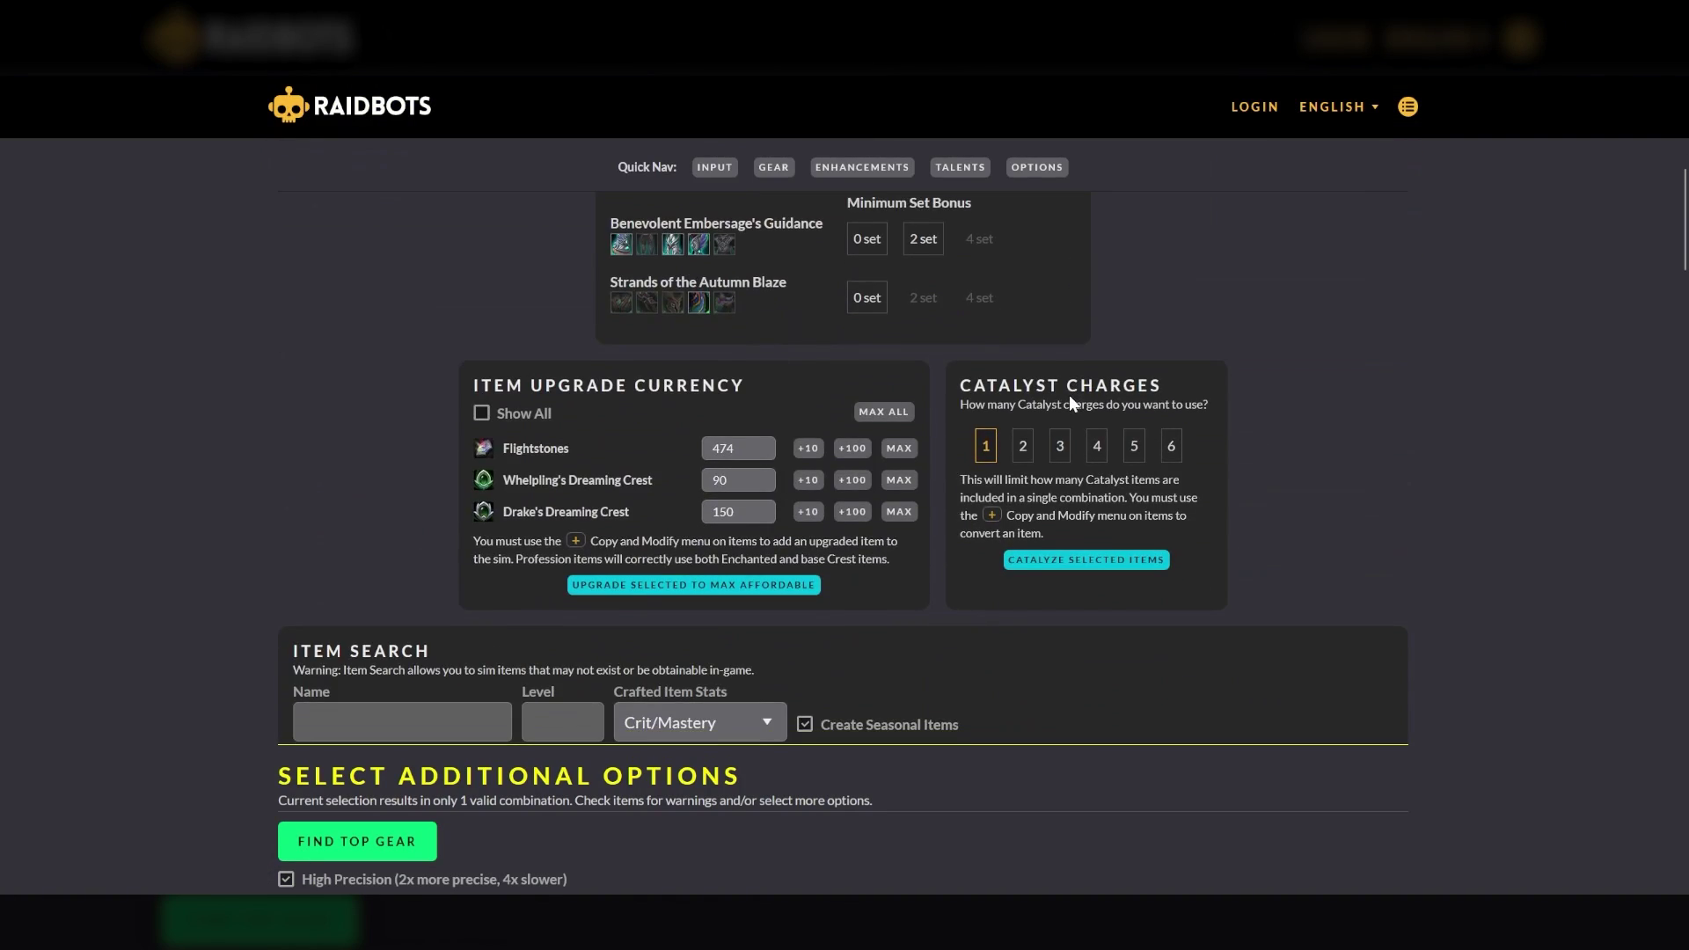
{"action": "scroll", "coordinate": [900, 502], "scroll_direction": "down", "scroll_amount": 12}
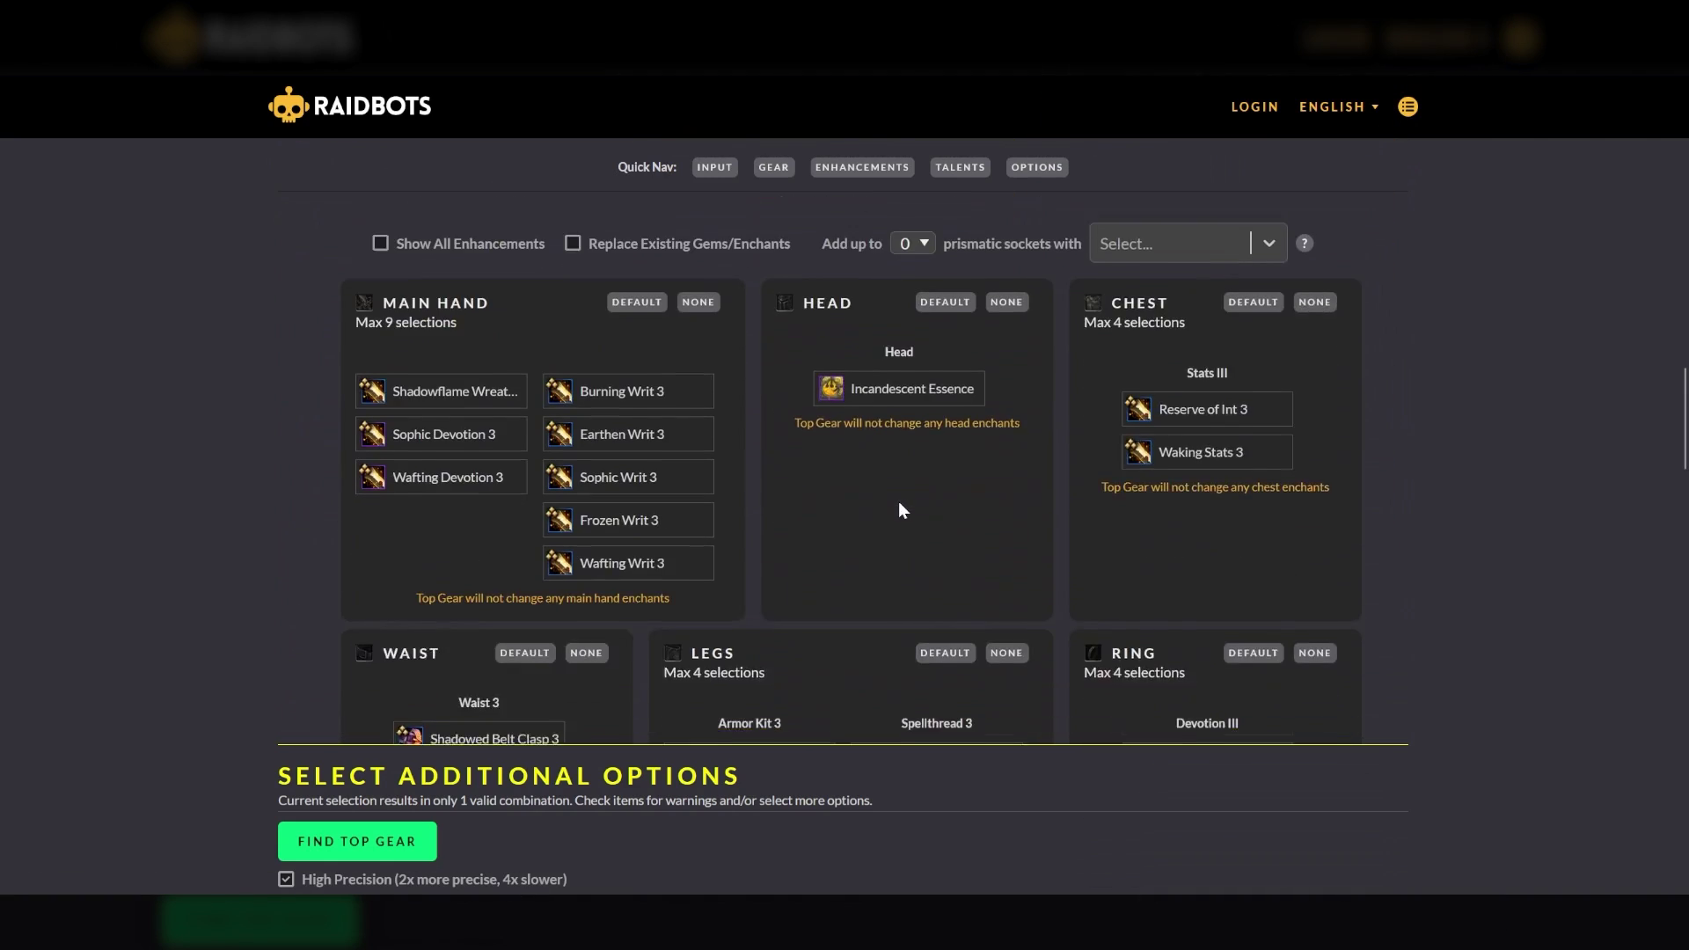
{"action": "scroll", "coordinate": [896, 501], "scroll_direction": "down", "scroll_amount": 3}
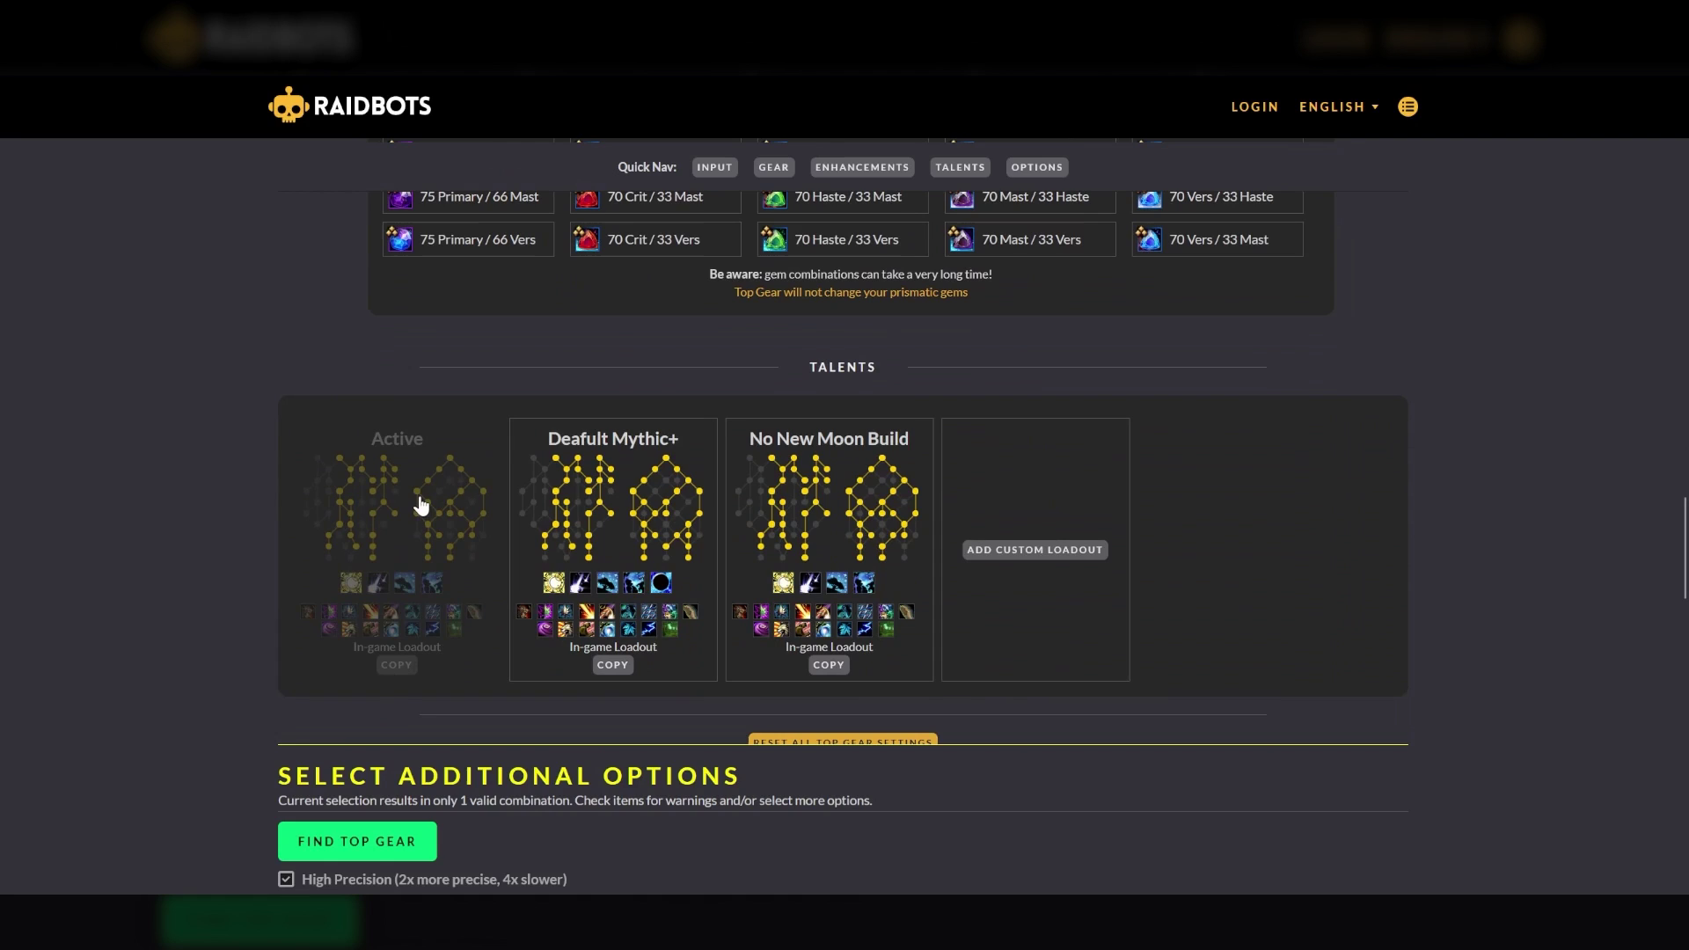
{"action": "left_click", "coordinate": [614, 505]}
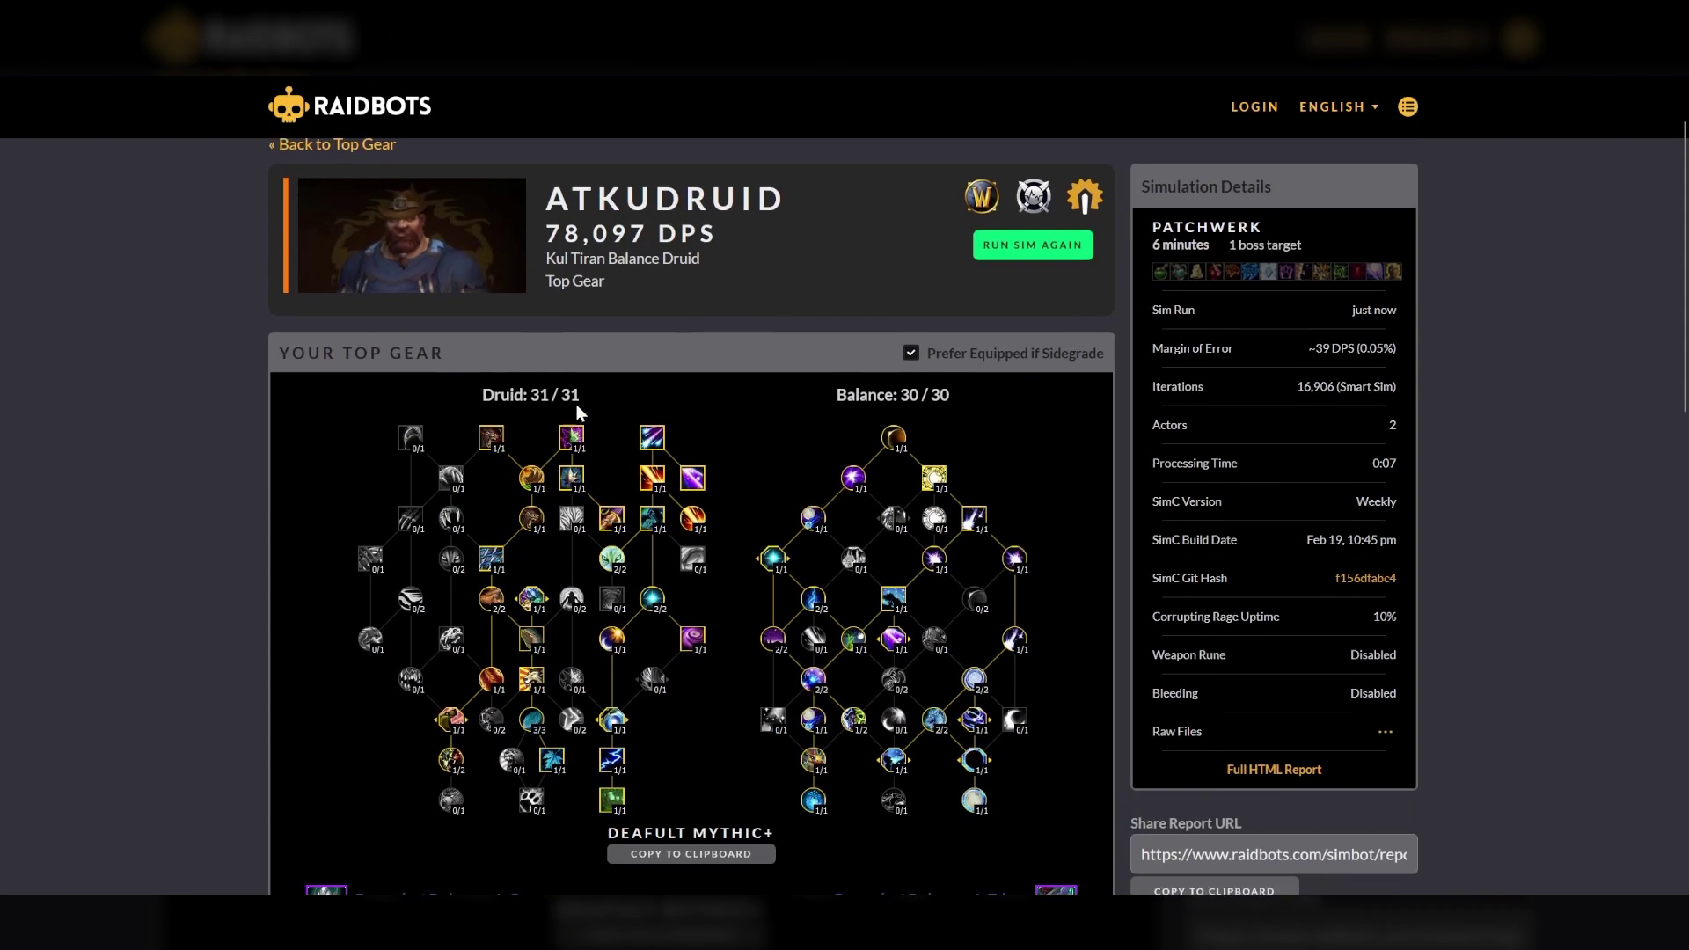
Step: Examine the talent build comparison in the Top Gear report and display the results as relative DPS
{"action": "scroll", "coordinate": [577, 412], "scroll_direction": "down", "scroll_amount": 1}
{"action": "scroll", "coordinate": [576, 412], "scroll_direction": "down", "scroll_amount": 7}
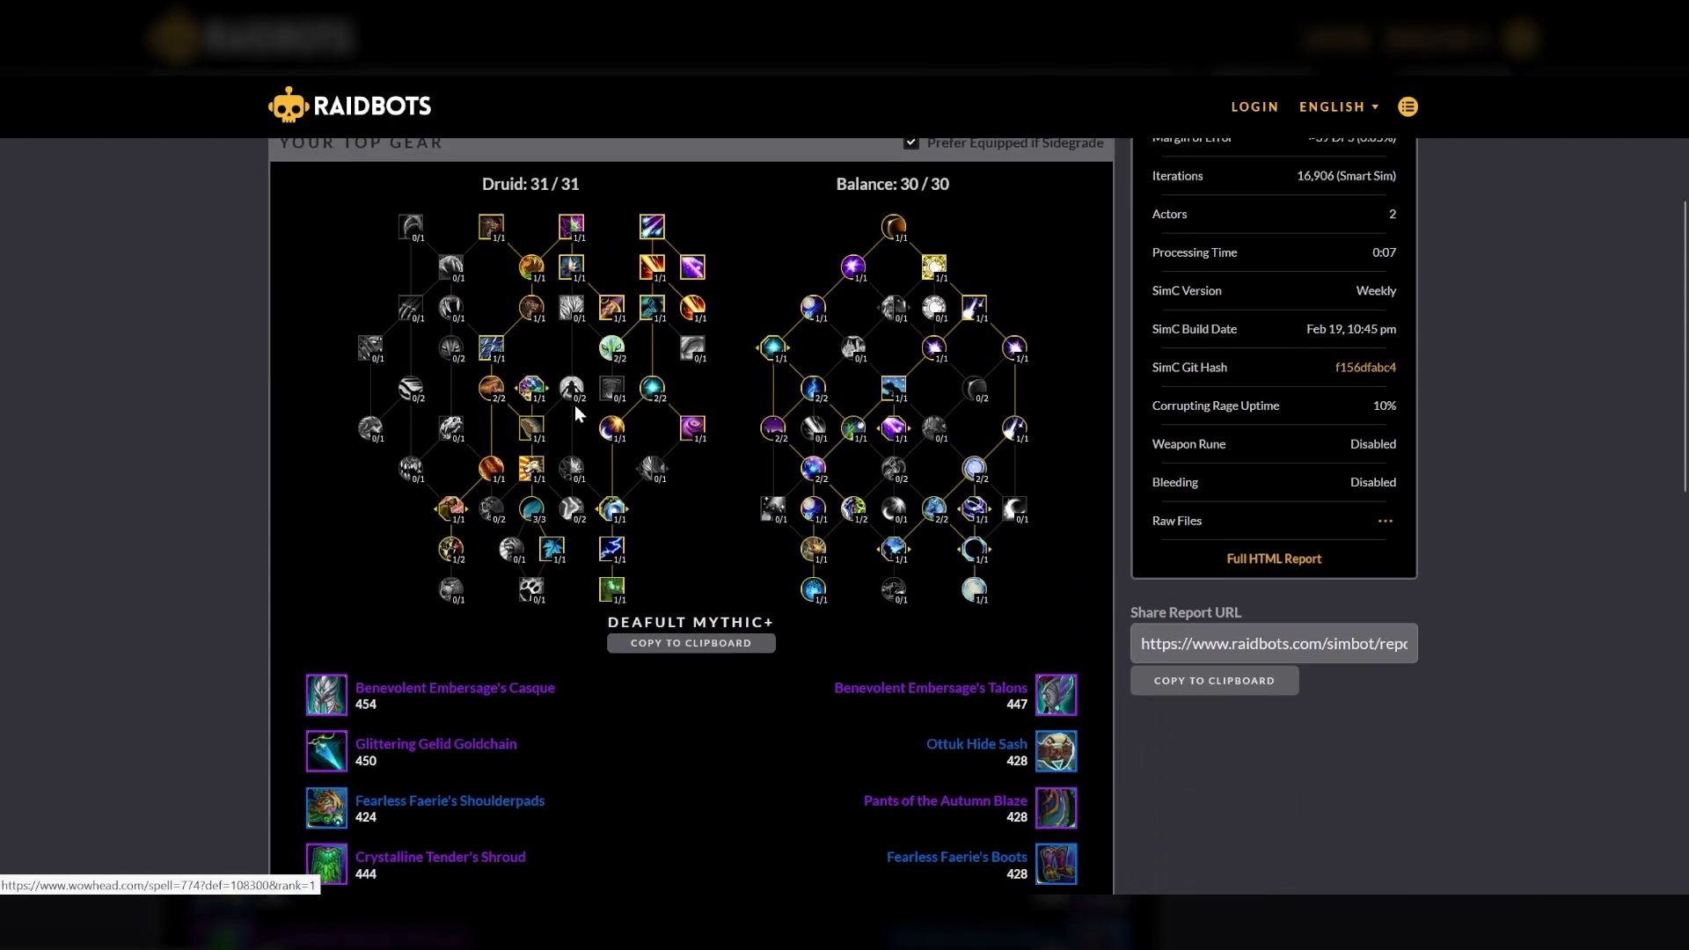
{"action": "scroll", "coordinate": [573, 414], "scroll_direction": "down", "scroll_amount": 4}
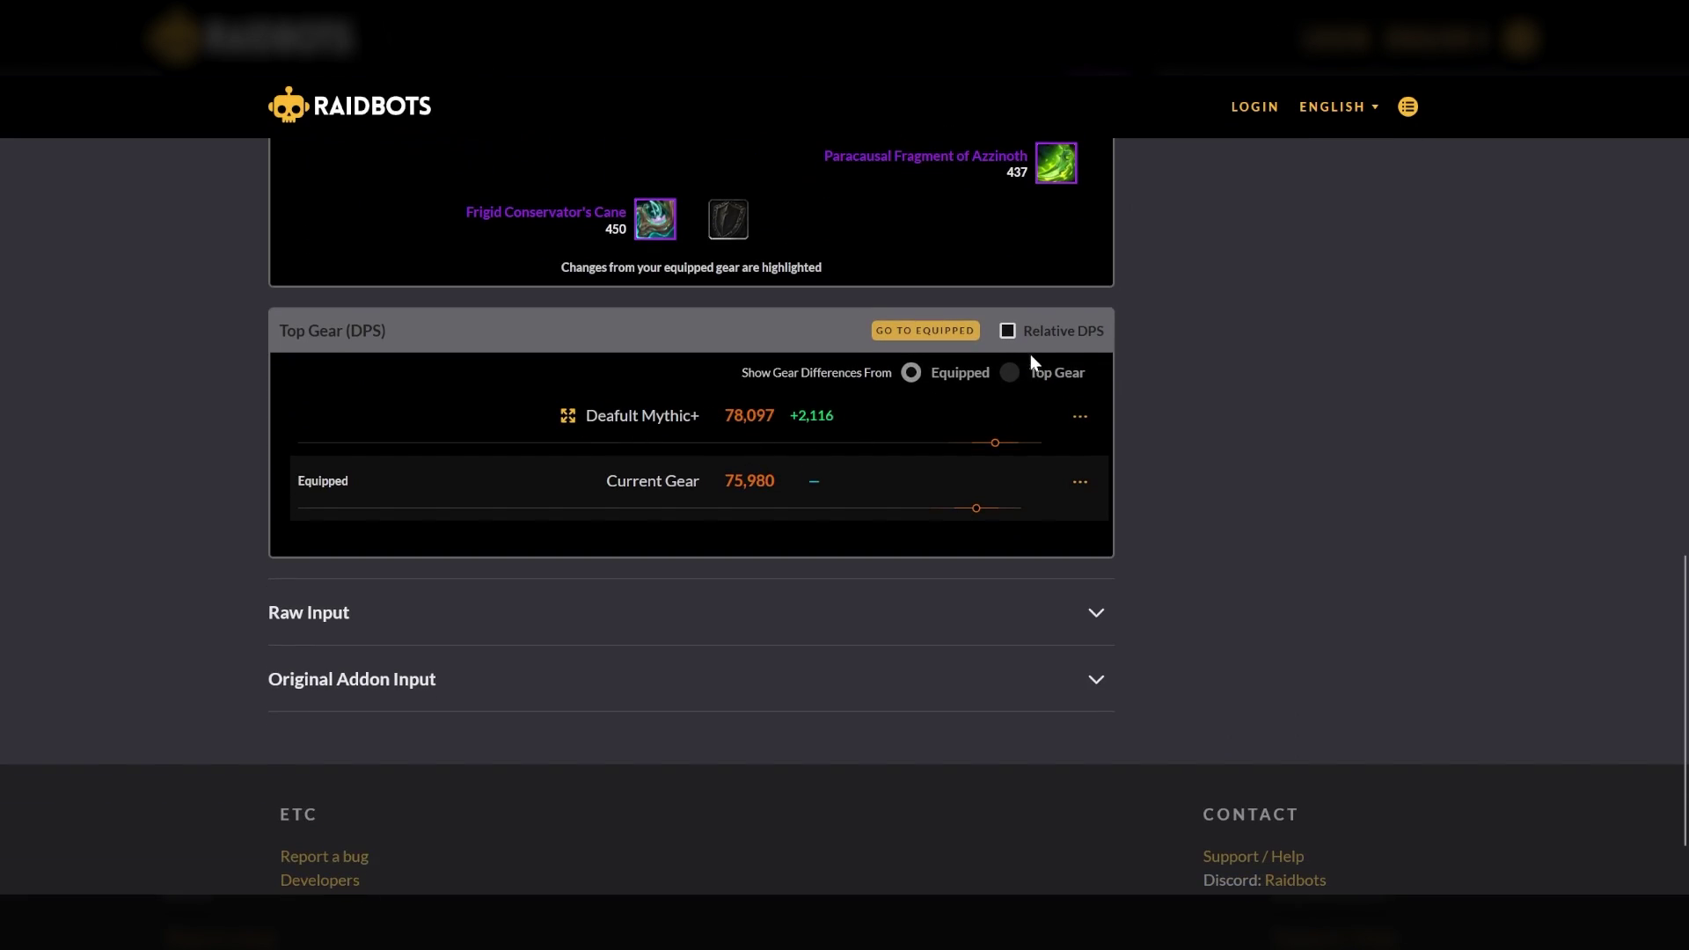
{"action": "left_click", "coordinate": [1008, 332]}
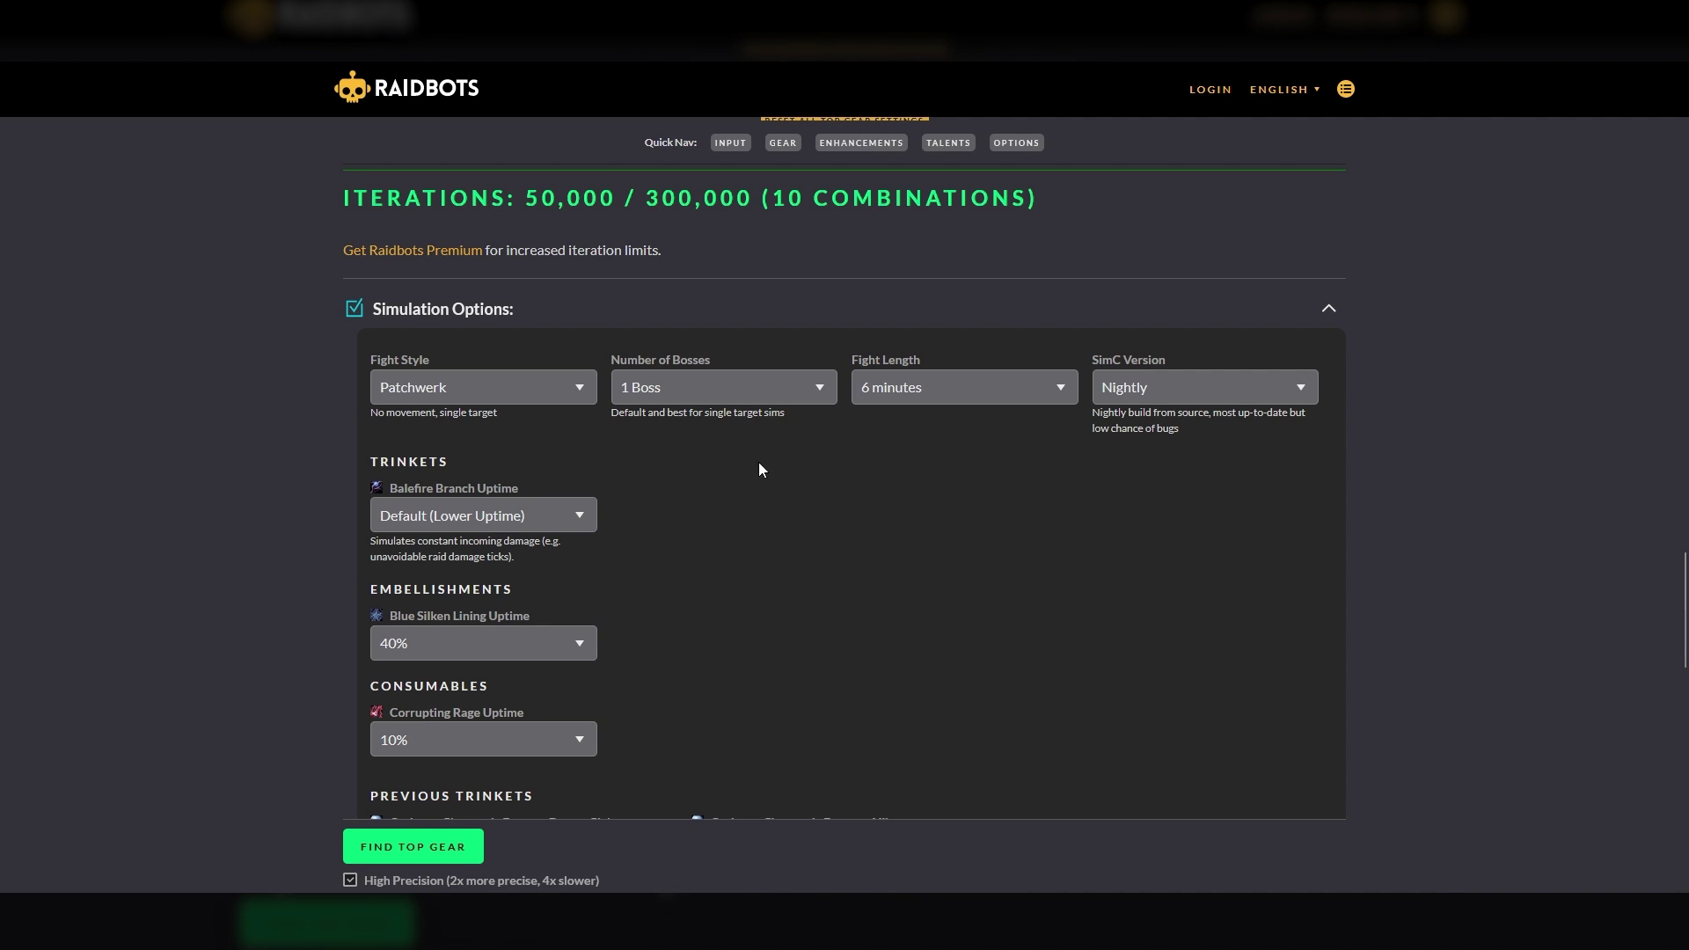
Step: Review the available choices for fight style, number of bosses and fight length in the simulation options
{"action": "left_click", "coordinate": [572, 389]}
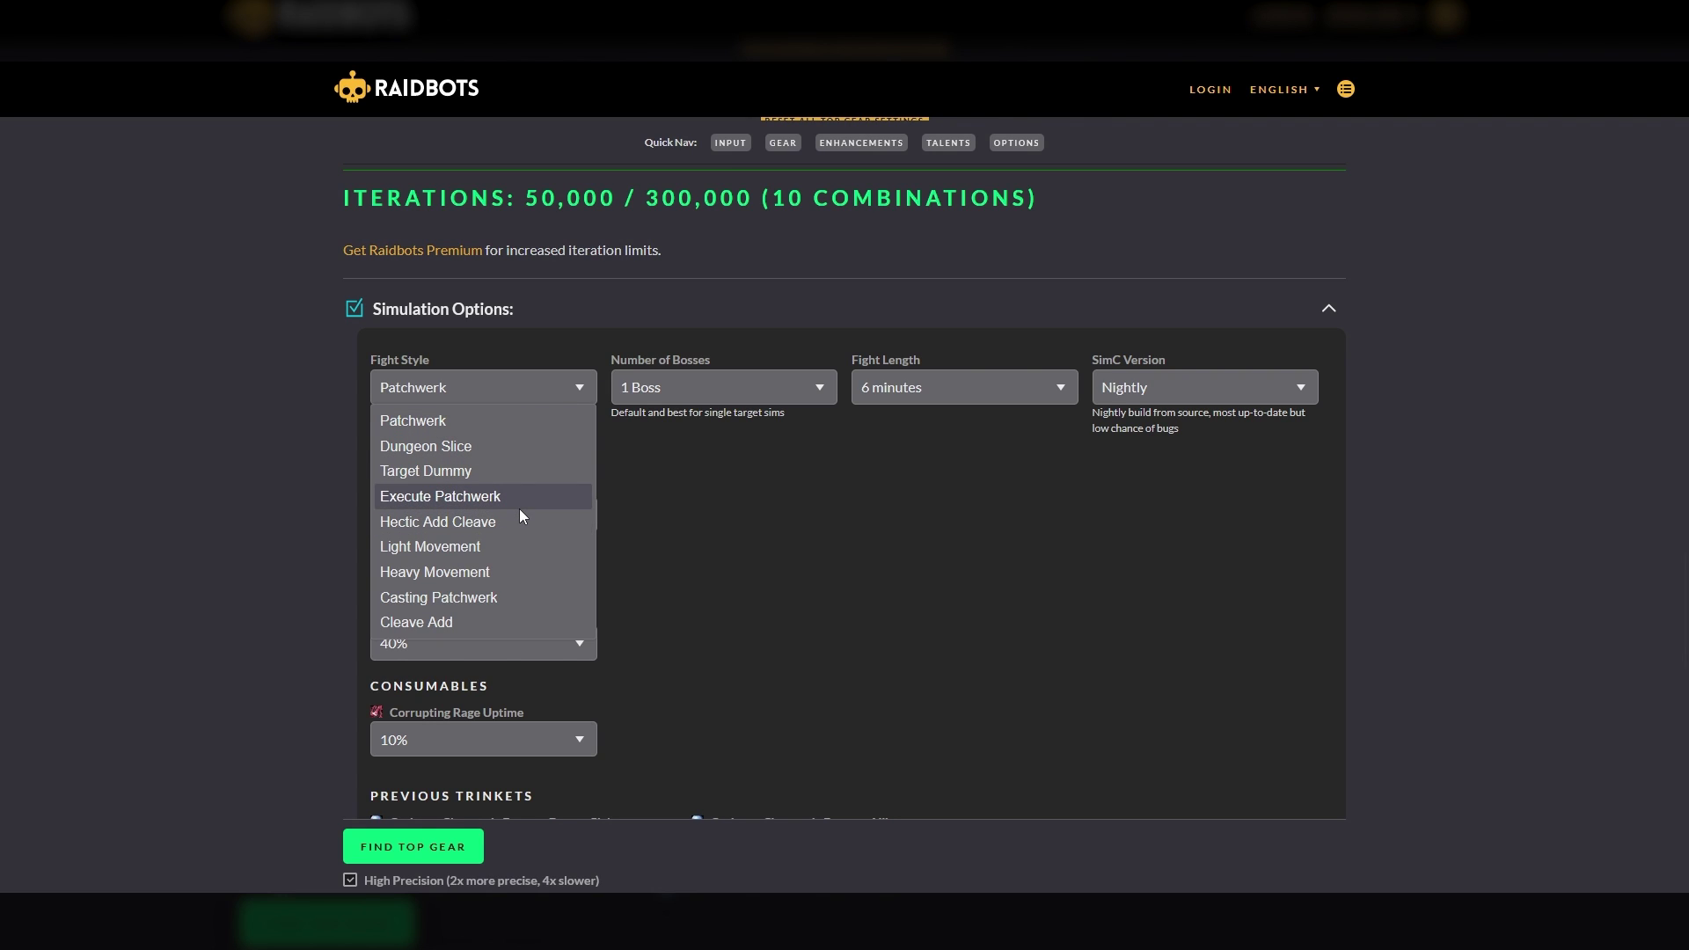
{"action": "left_click", "coordinate": [694, 396]}
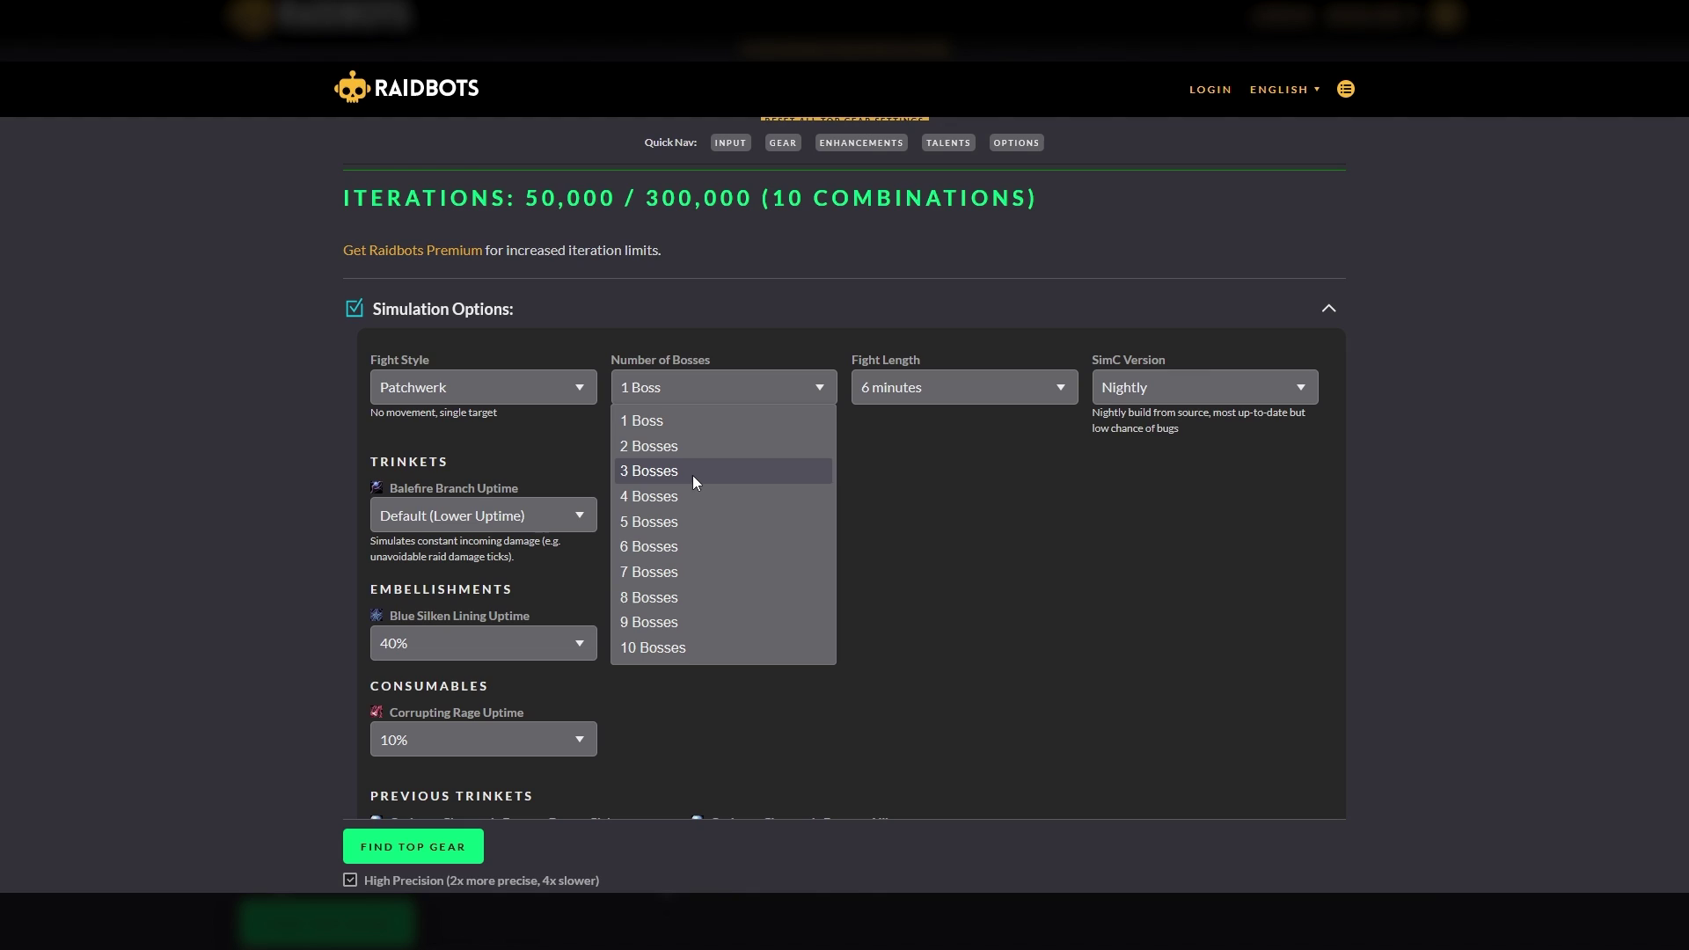
{"action": "left_click", "coordinate": [948, 394]}
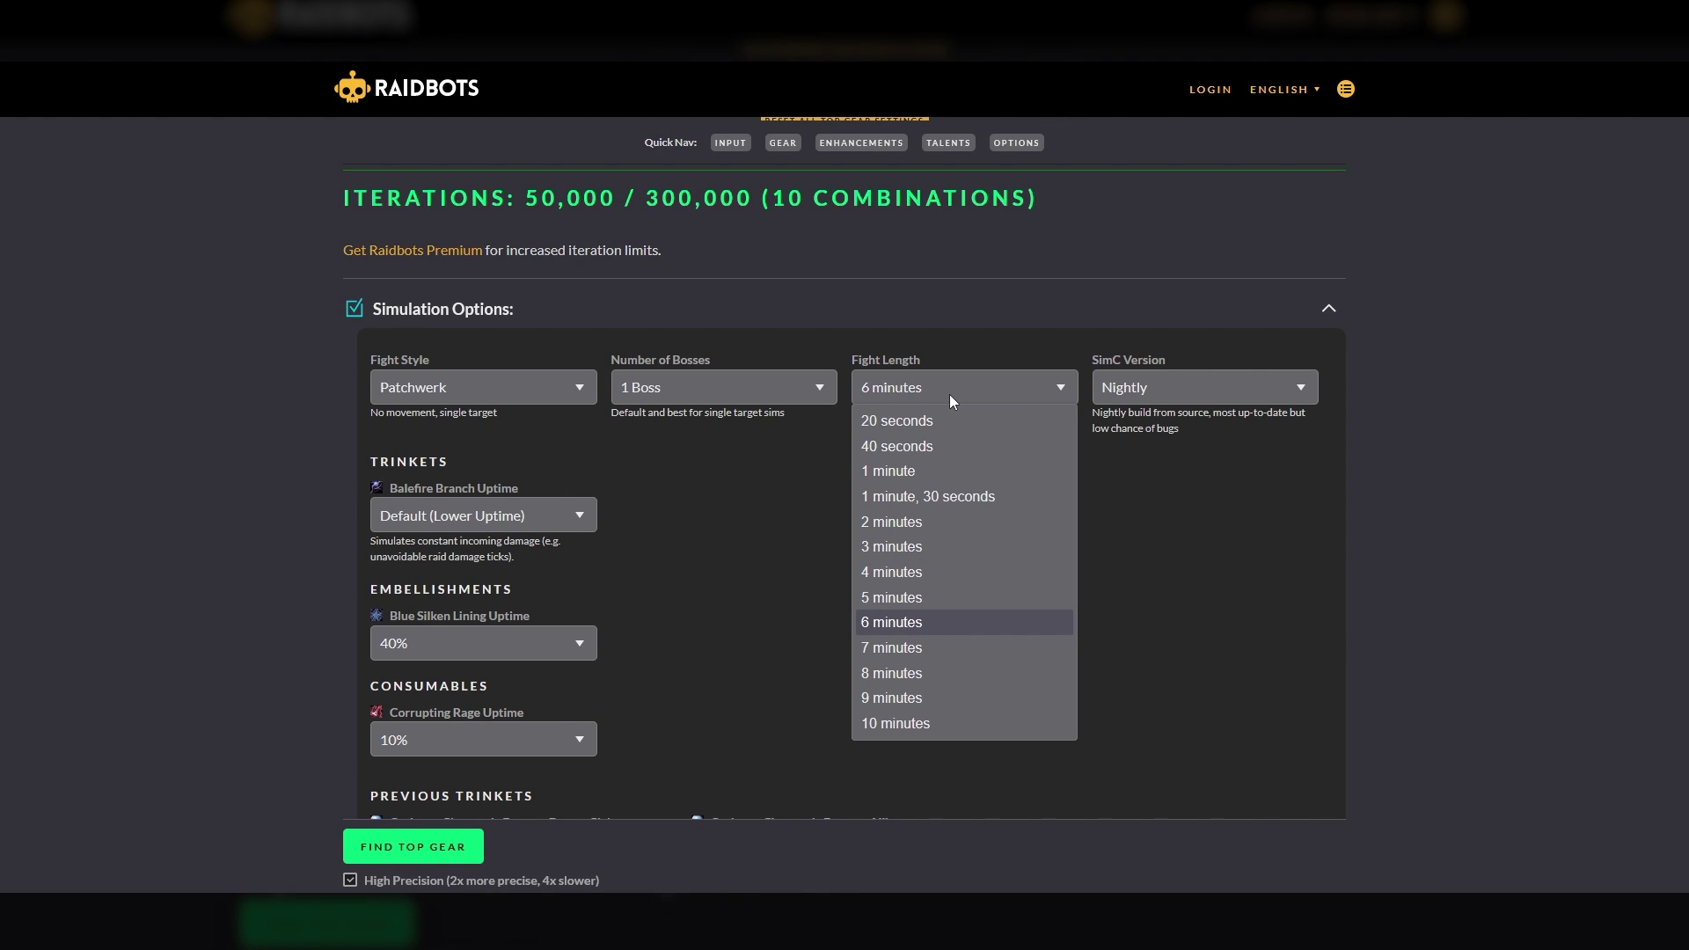
{"action": "left_click", "coordinate": [684, 515]}
Step: Set the Blue Silken Lining uptime to 60% in the embellishment options
{"action": "scroll", "coordinate": [685, 514], "scroll_direction": "down", "scroll_amount": 3}
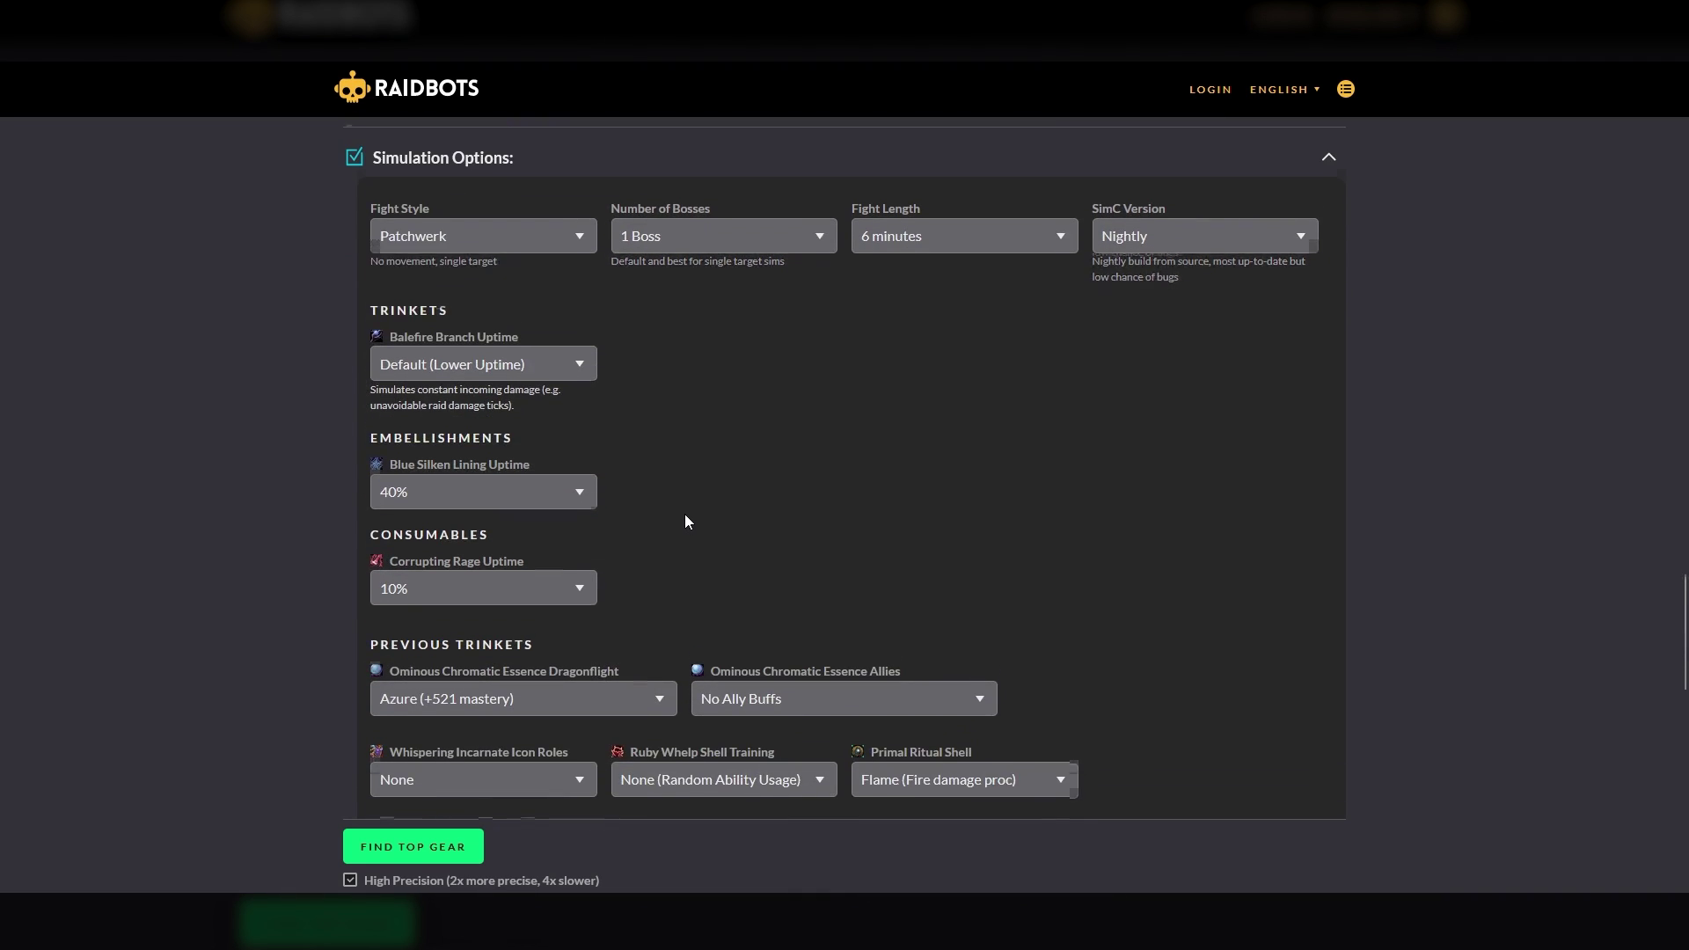
{"action": "left_click", "coordinate": [456, 347]}
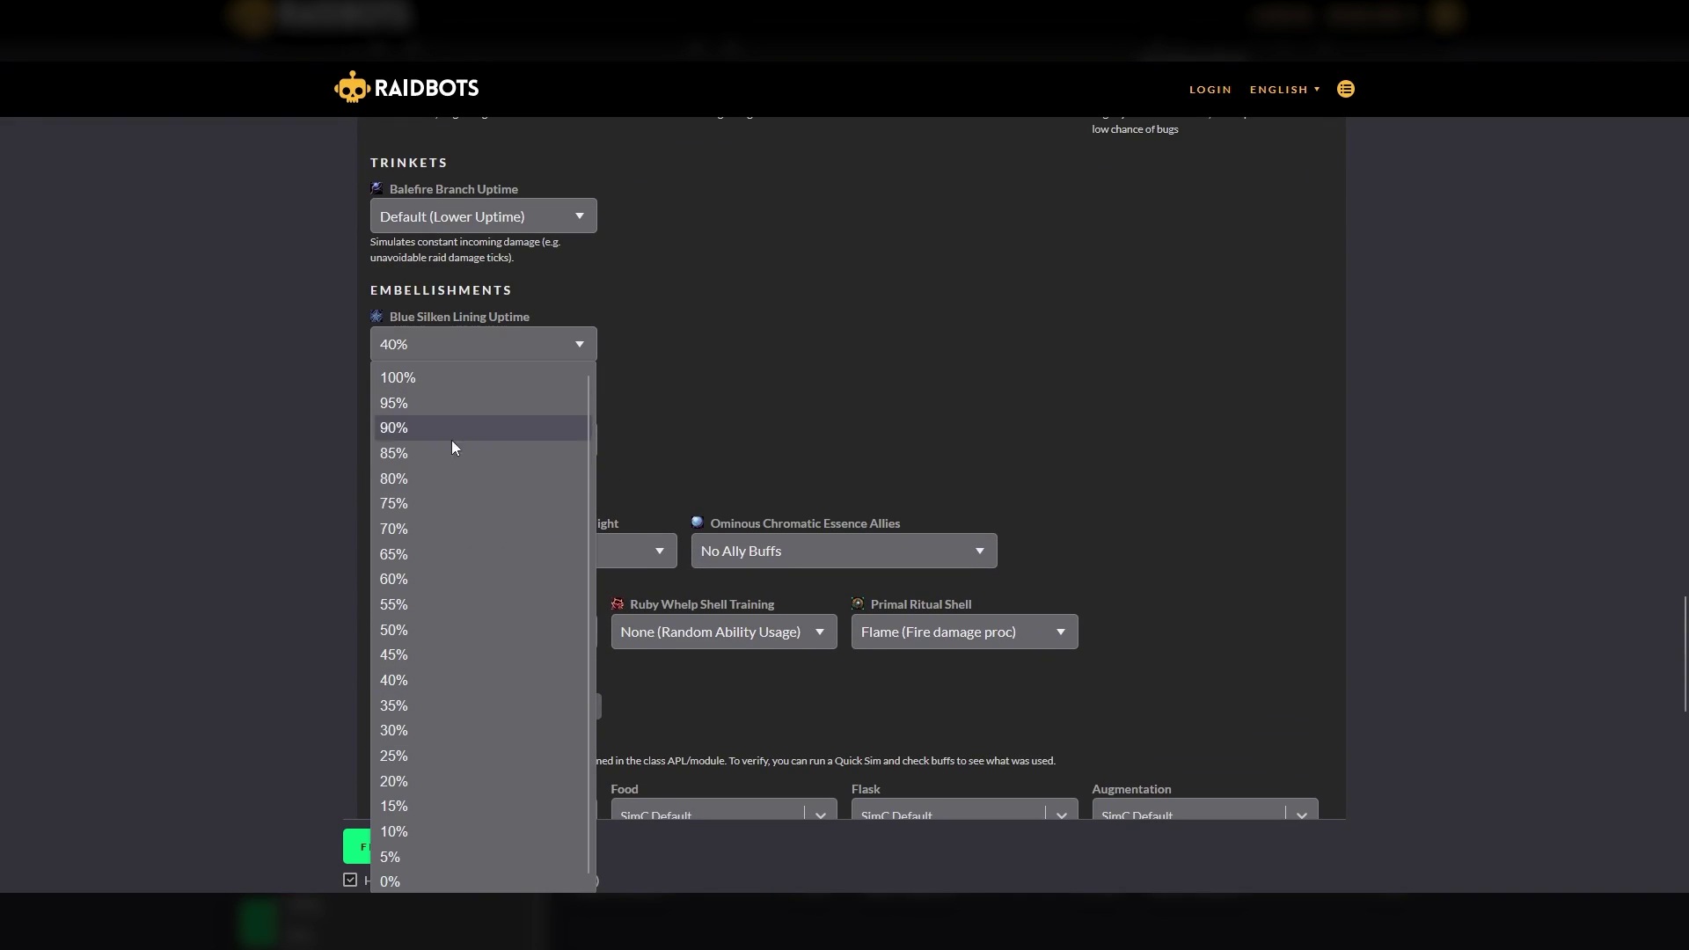
{"action": "left_click", "coordinate": [442, 579]}
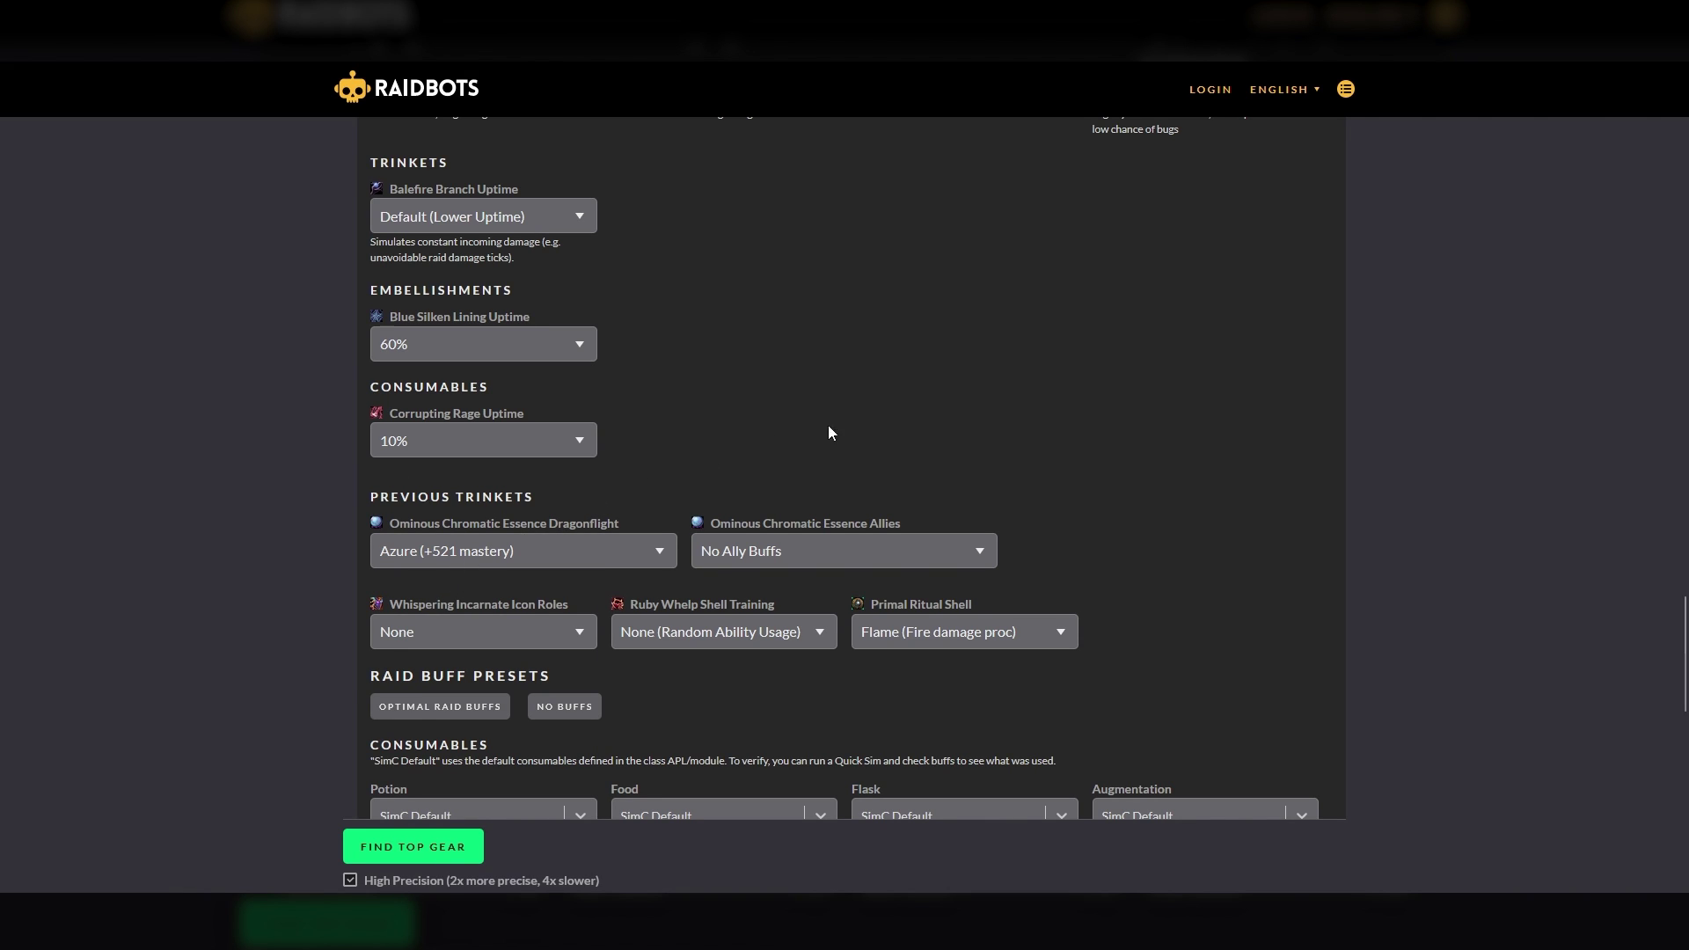
Step: Apply the No Buffs preset and choose Elemental Potion of Ultimate Power as the potion
{"action": "scroll", "coordinate": [837, 424], "scroll_direction": "down", "scroll_amount": 3}
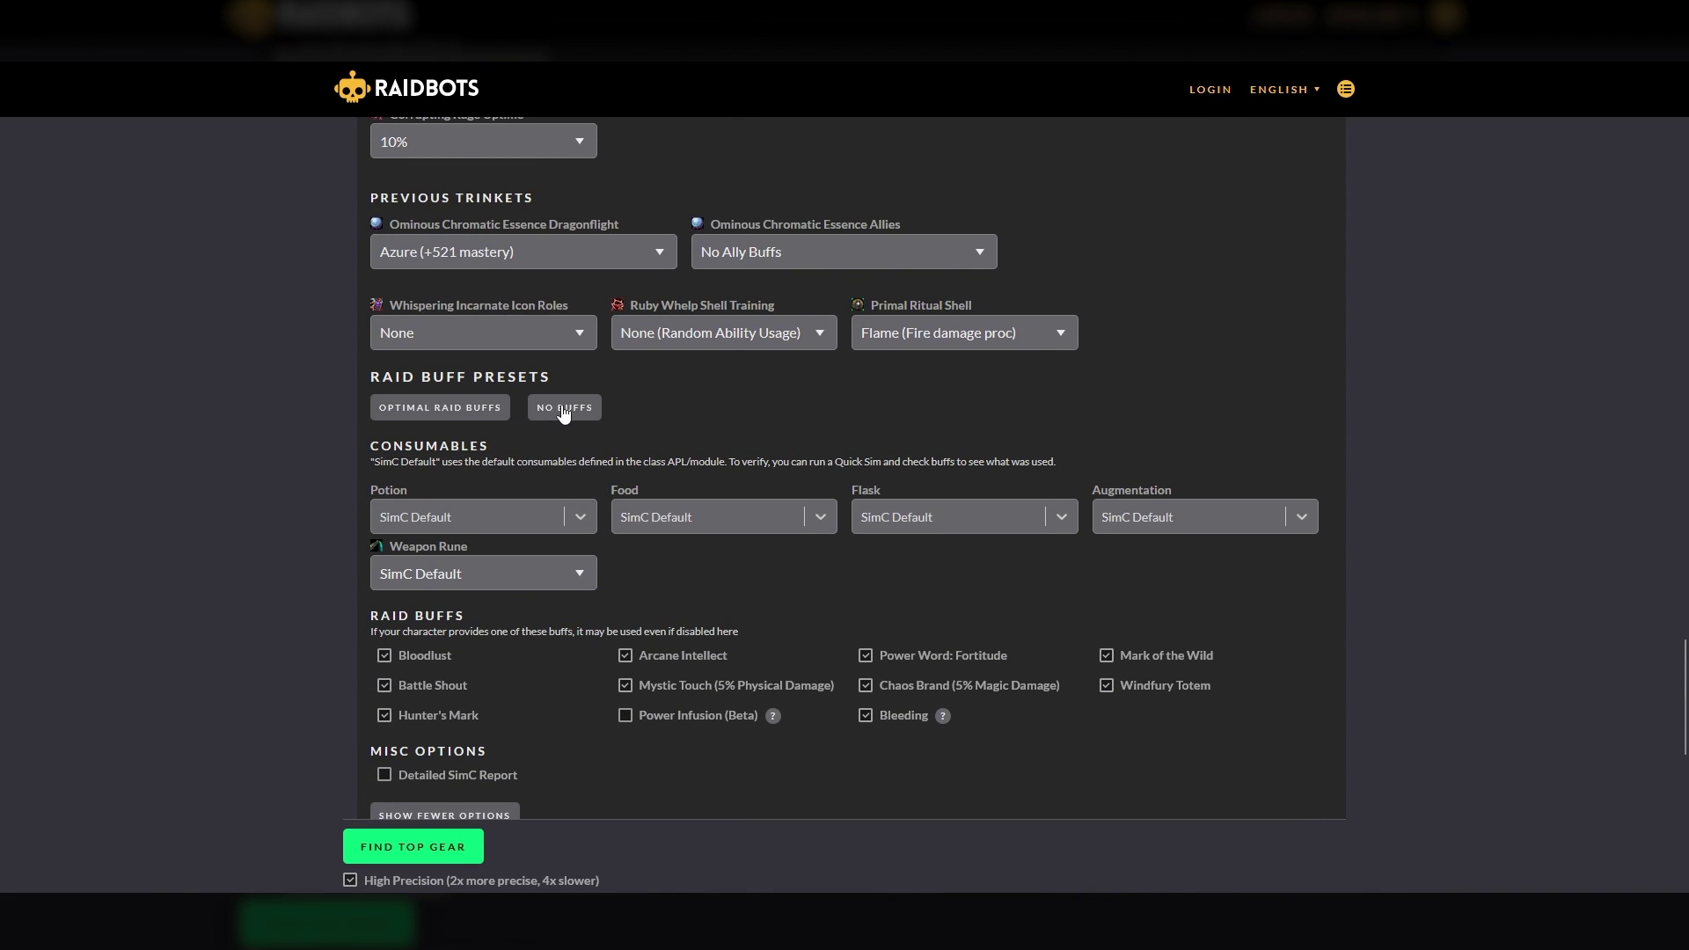
{"action": "left_click", "coordinate": [564, 410]}
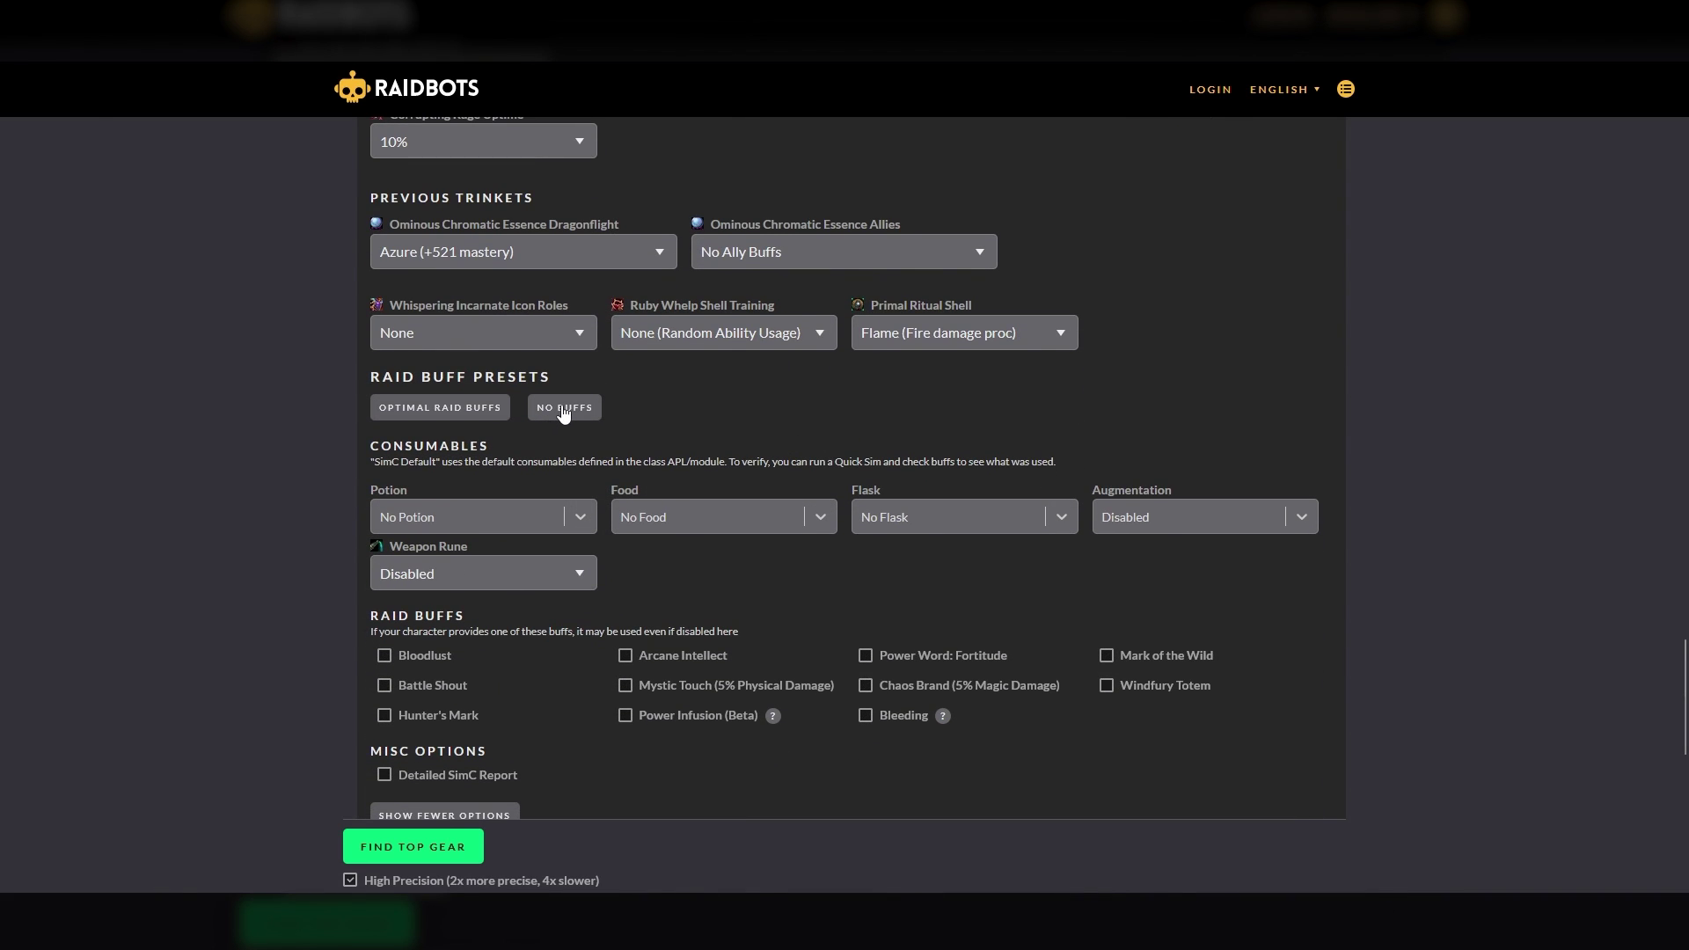
{"action": "left_click", "coordinate": [580, 522]}
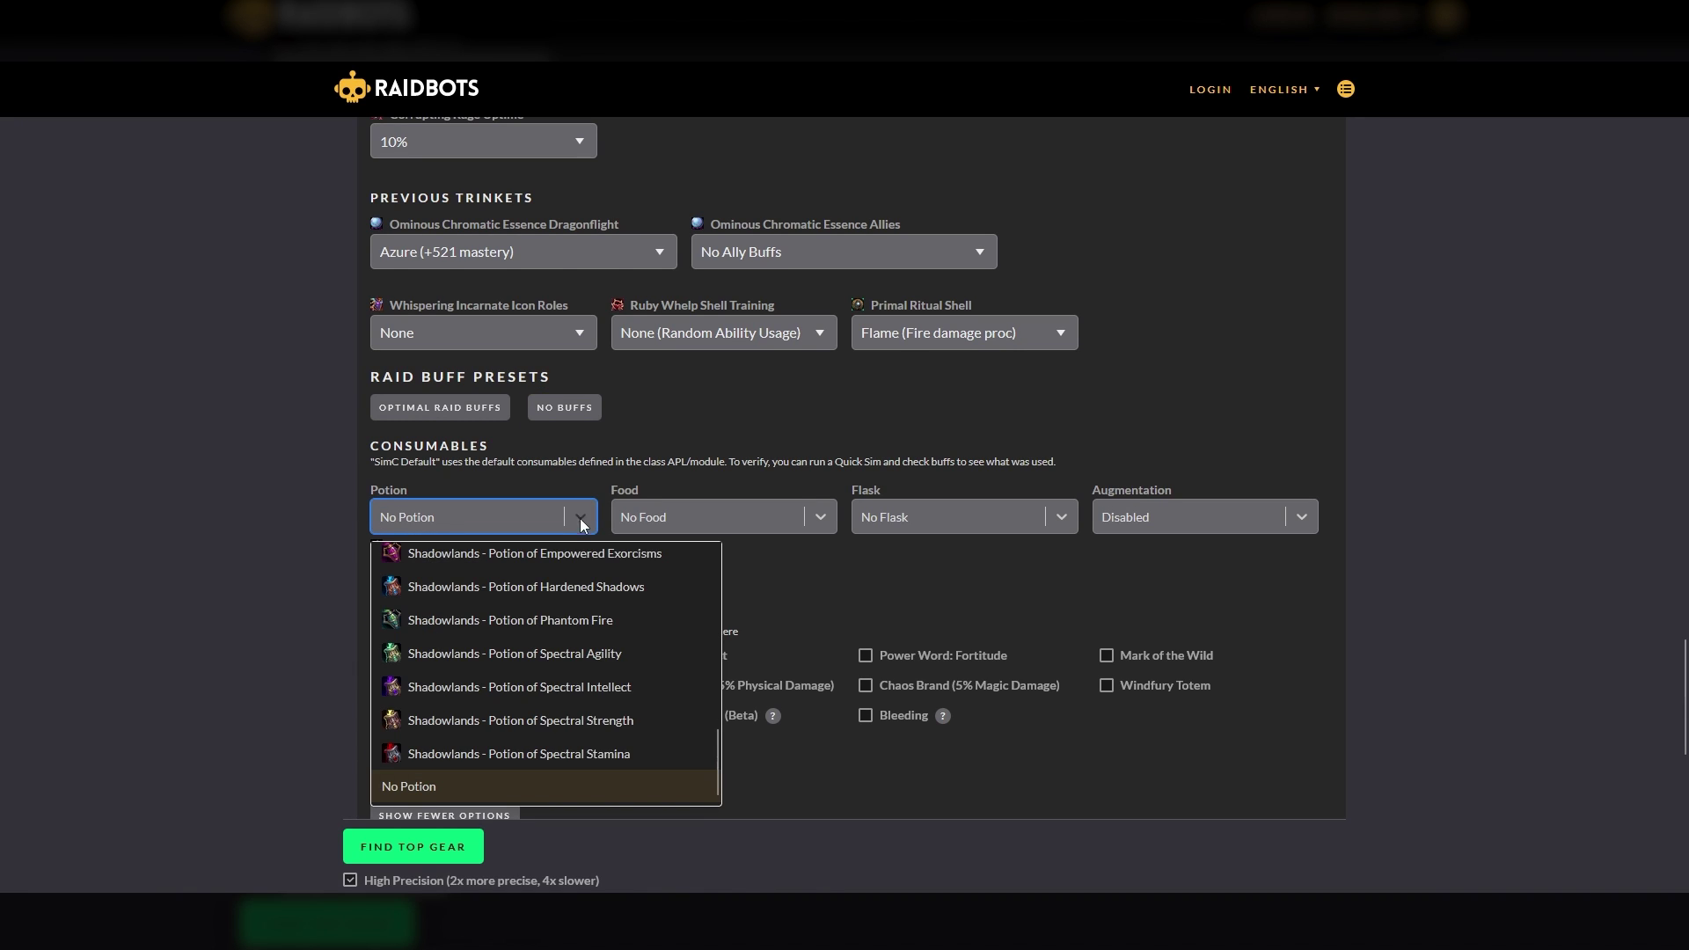
{"action": "scroll", "coordinate": [554, 616], "scroll_direction": "up", "scroll_amount": 5}
{"action": "left_click", "coordinate": [549, 598]}
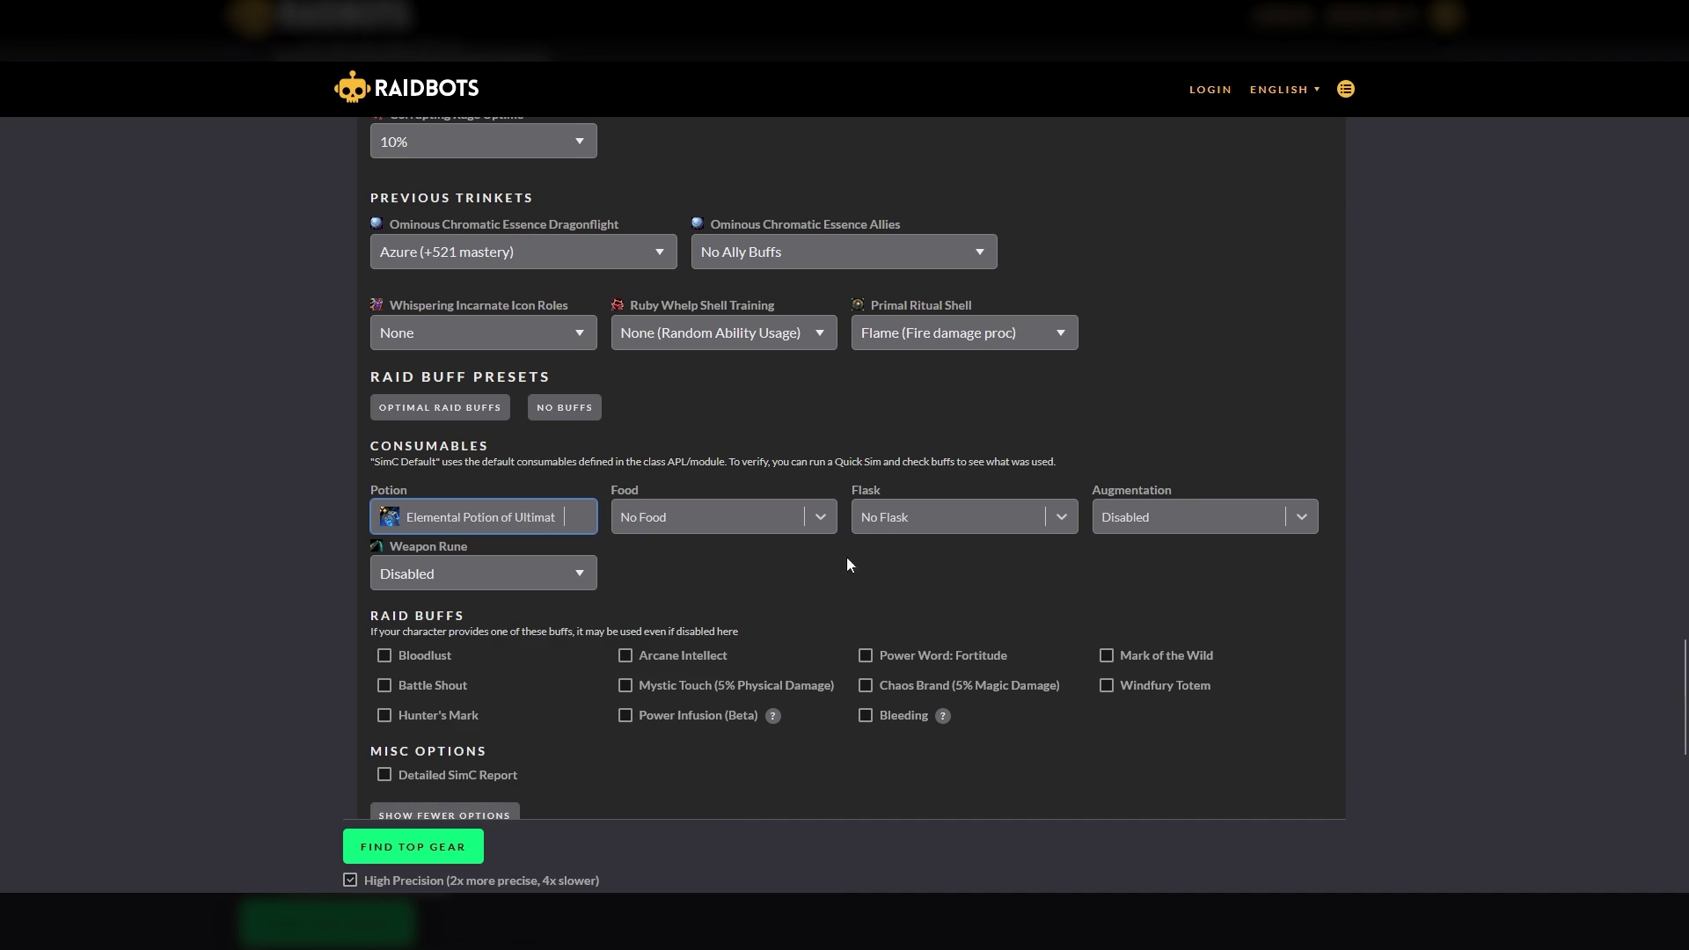
Step: Choose Phial of Tepid Versatility (Quality 2) as the flask in the consumables
{"action": "left_click", "coordinate": [1063, 527]}
{"action": "scroll", "coordinate": [1007, 627], "scroll_direction": "up", "scroll_amount": 1}
{"action": "scroll", "coordinate": [1005, 616], "scroll_direction": "up", "scroll_amount": 5}
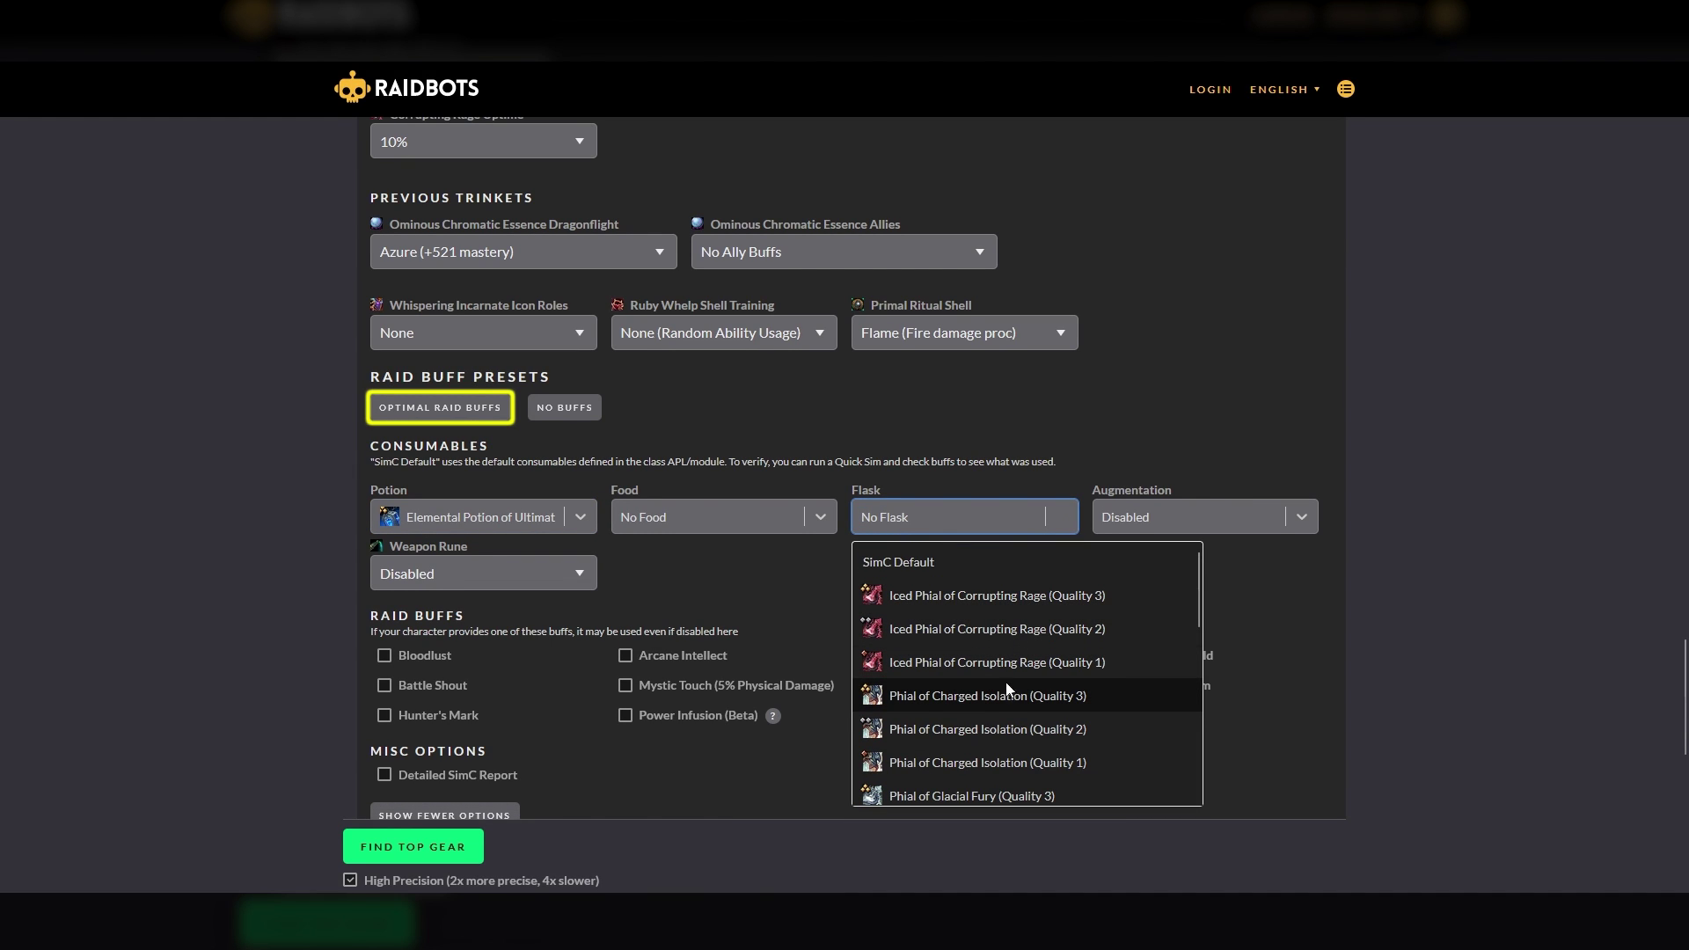
{"action": "scroll", "coordinate": [1008, 695], "scroll_direction": "down", "scroll_amount": 2}
{"action": "scroll", "coordinate": [1007, 699], "scroll_direction": "down", "scroll_amount": 2}
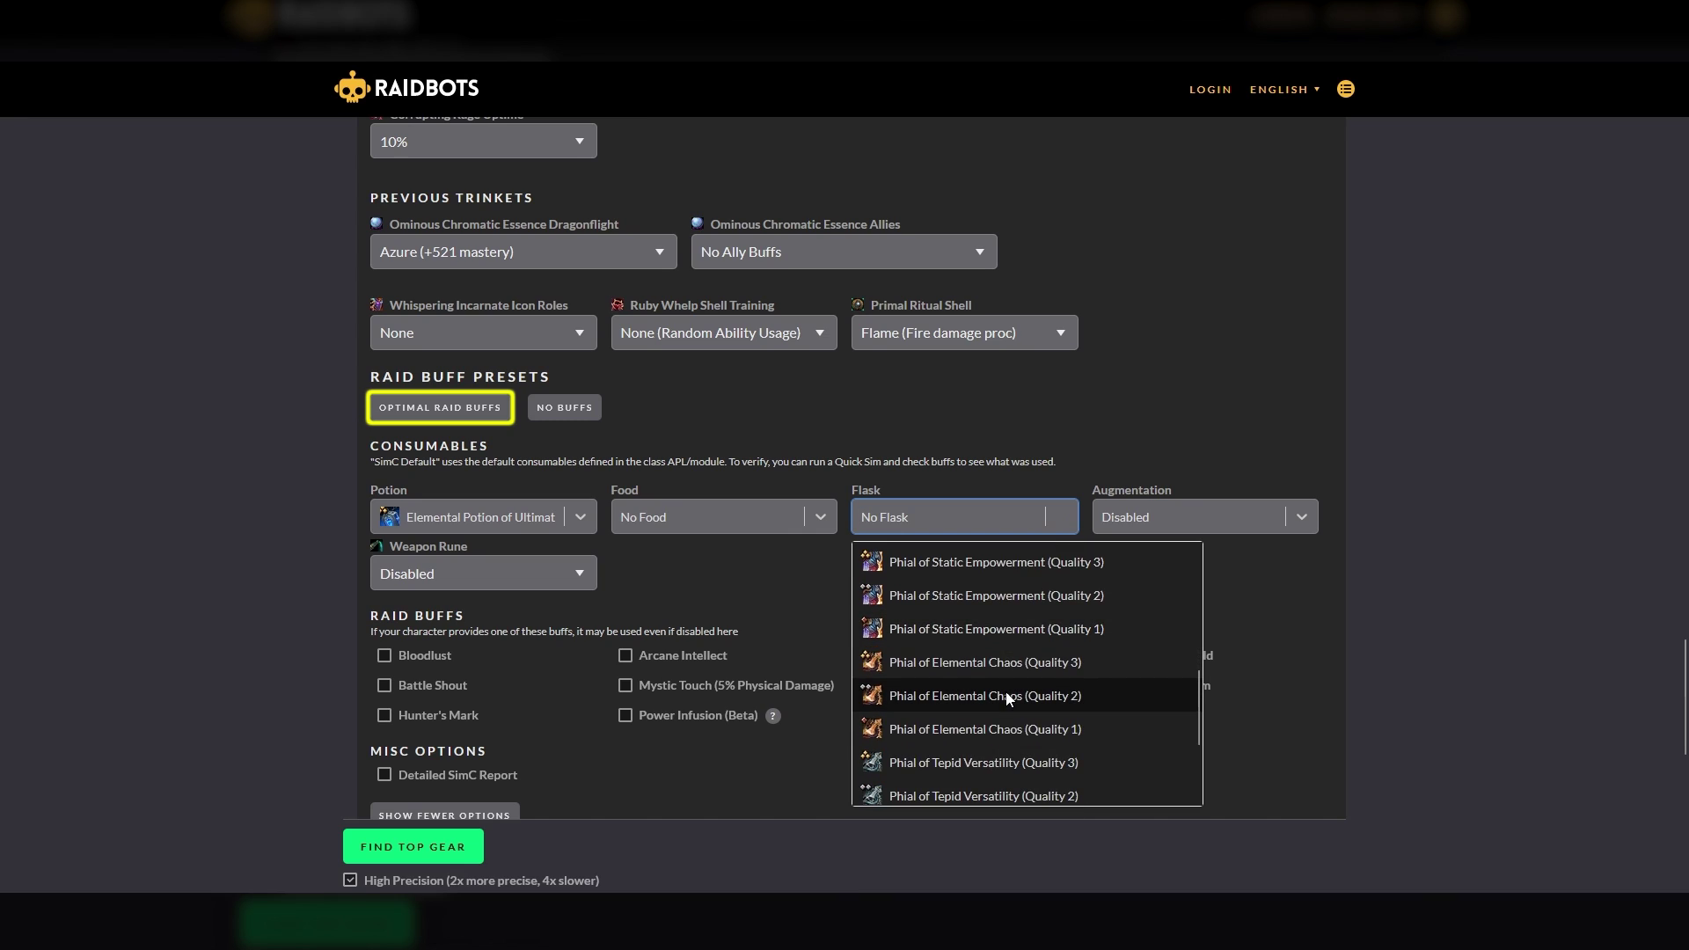
{"action": "scroll", "coordinate": [1008, 695], "scroll_direction": "down", "scroll_amount": 2}
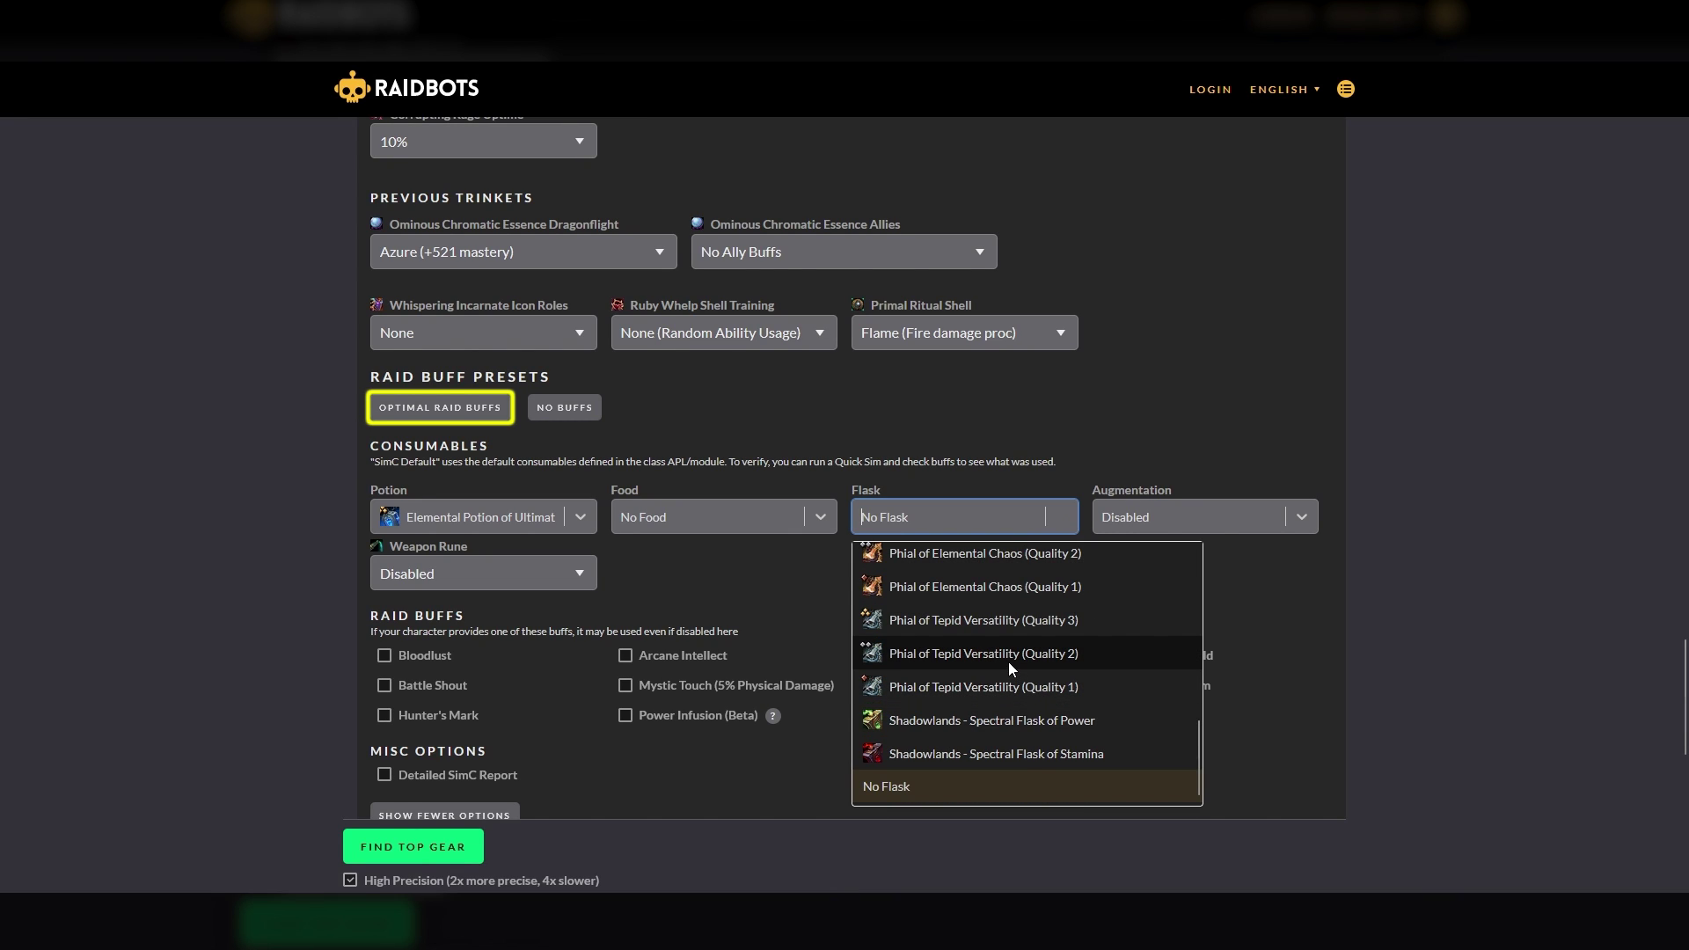
{"action": "left_click", "coordinate": [1008, 662]}
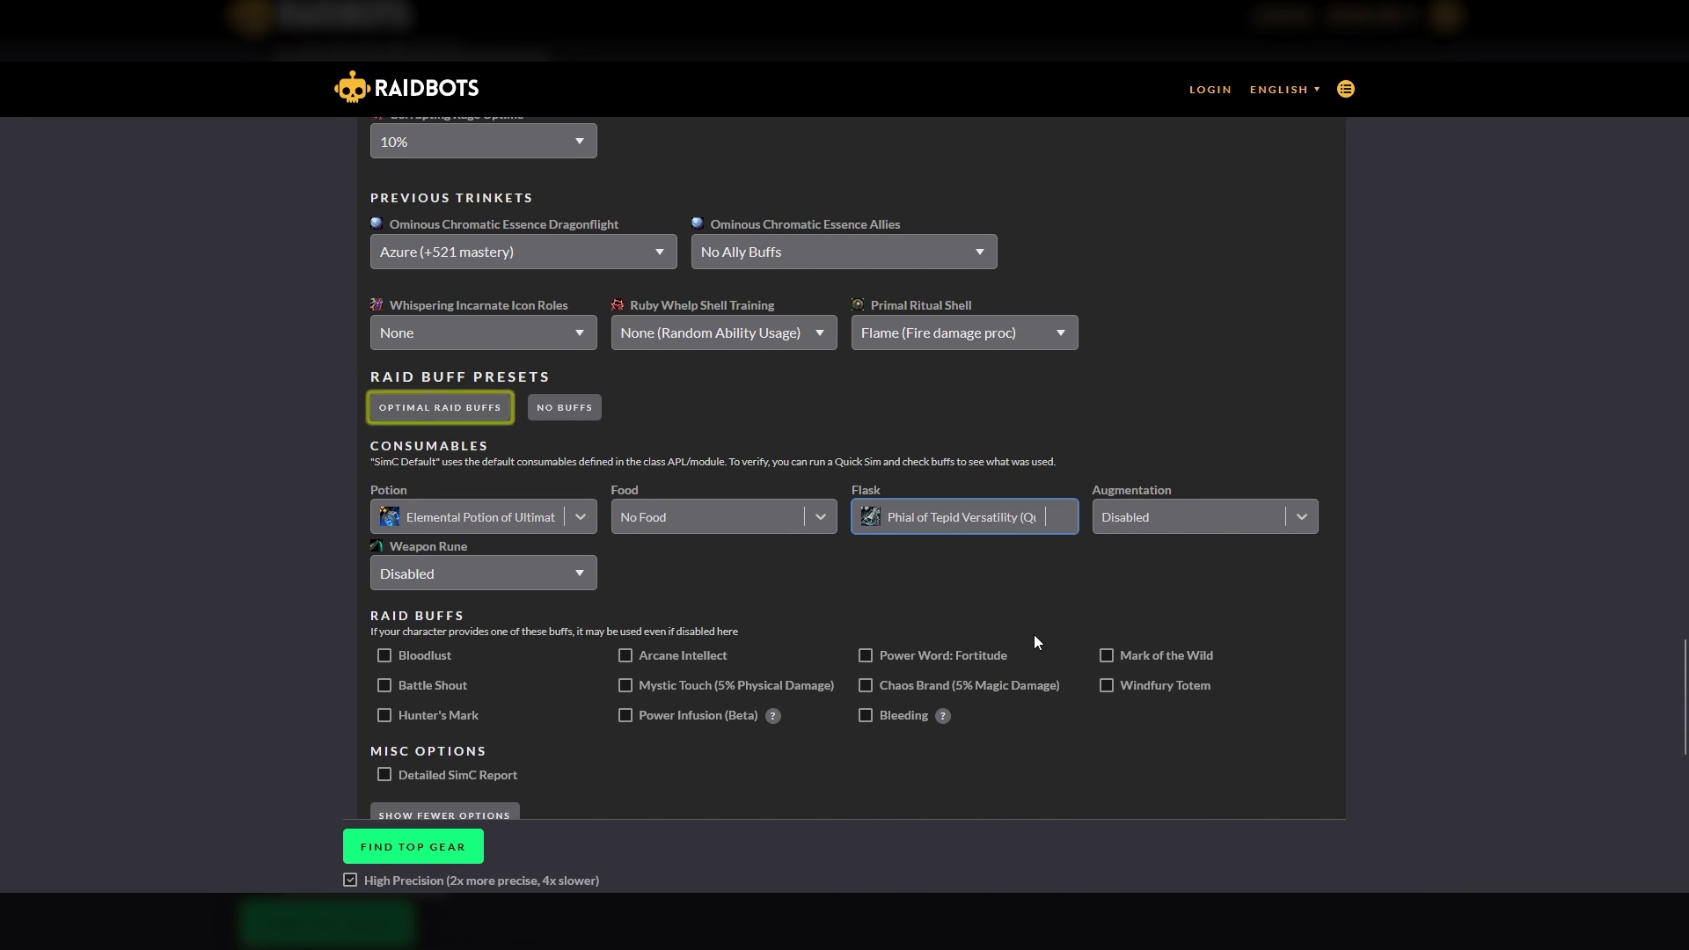
Step: Set the simulation's fight style to Dungeon Slice
{"action": "scroll", "coordinate": [806, 592], "scroll_direction": "up", "scroll_amount": 10}
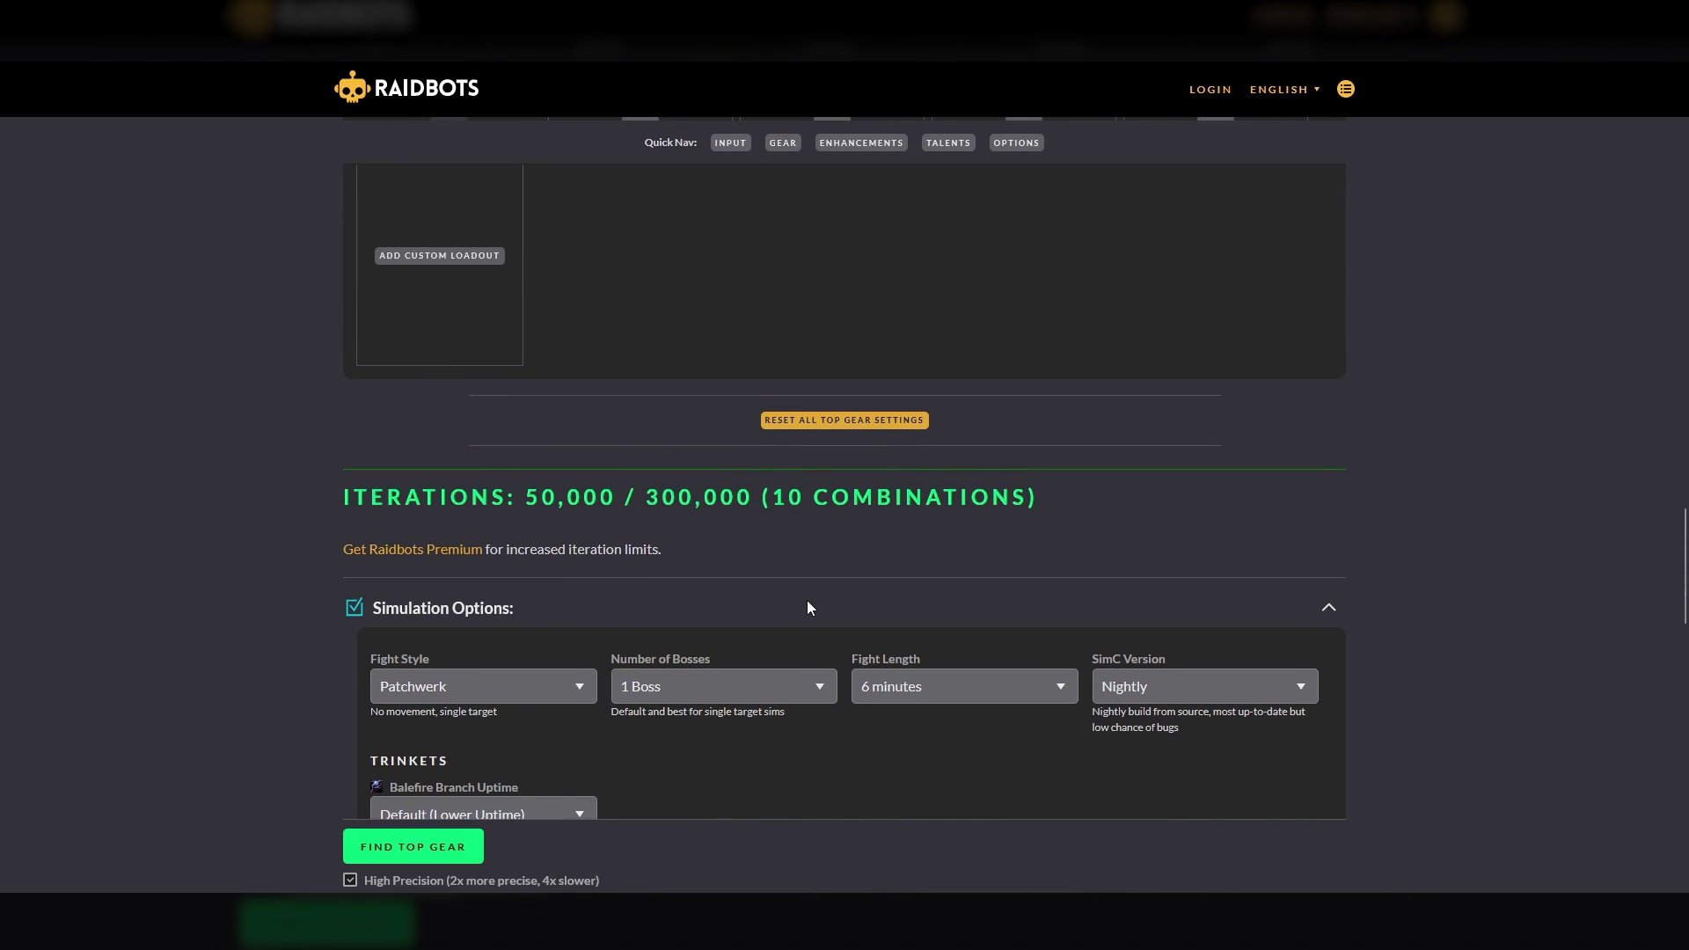
{"action": "scroll", "coordinate": [806, 600], "scroll_direction": "down", "scroll_amount": 3}
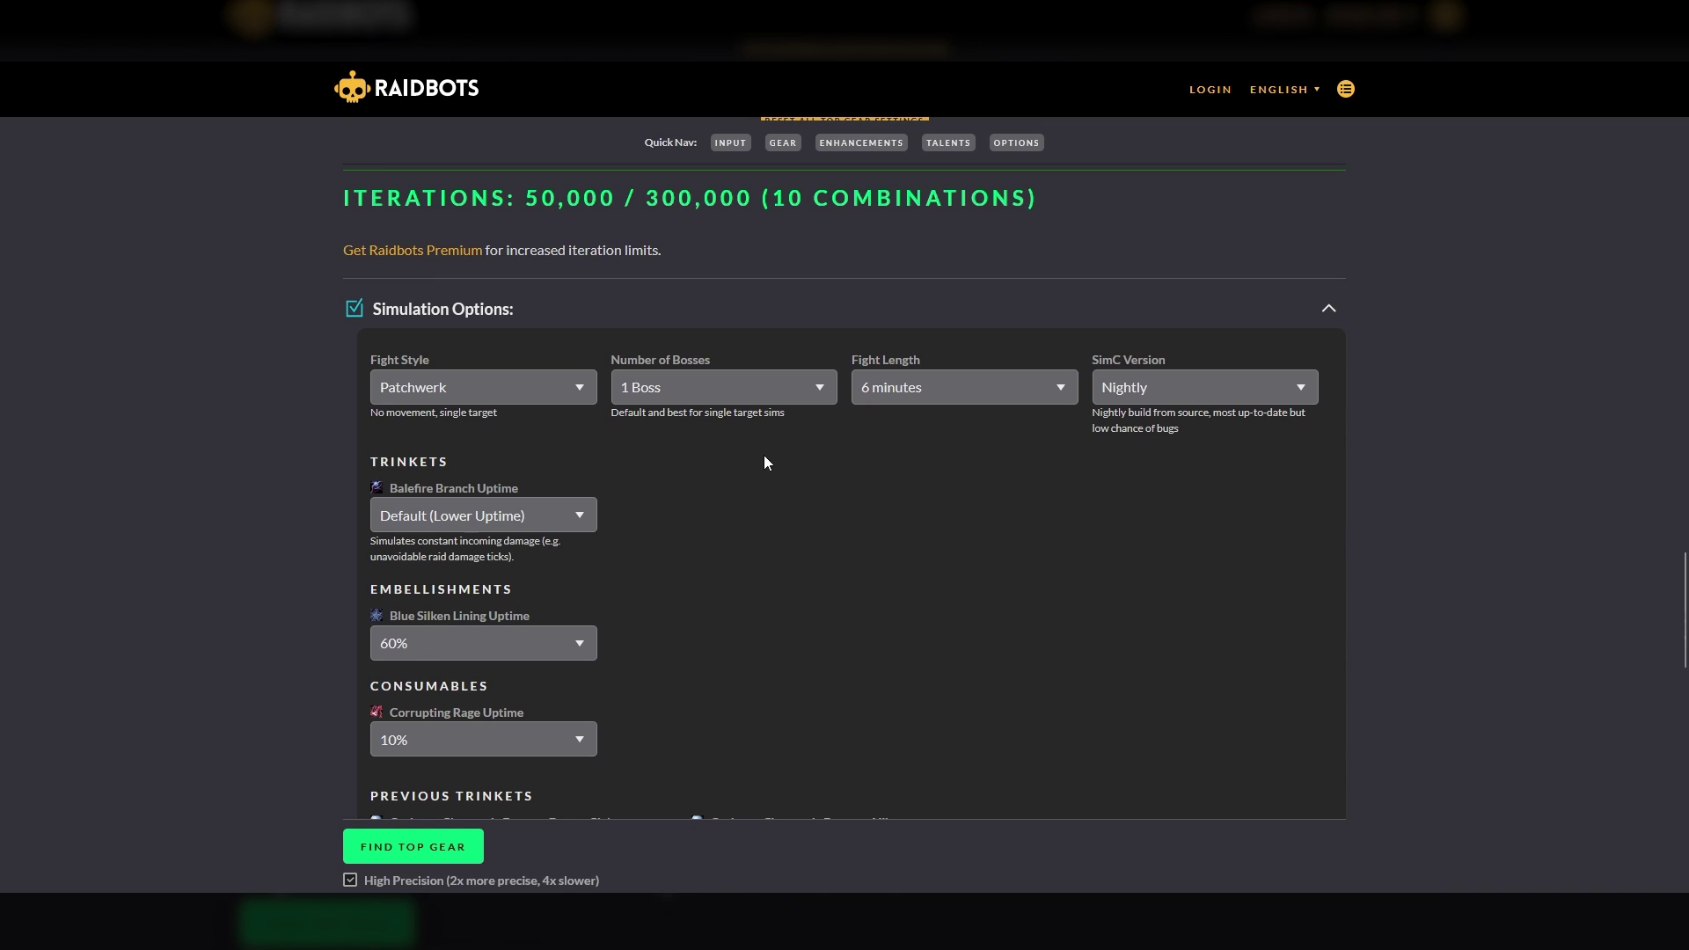
{"action": "scroll", "coordinate": [764, 458], "scroll_direction": "down", "scroll_amount": 2}
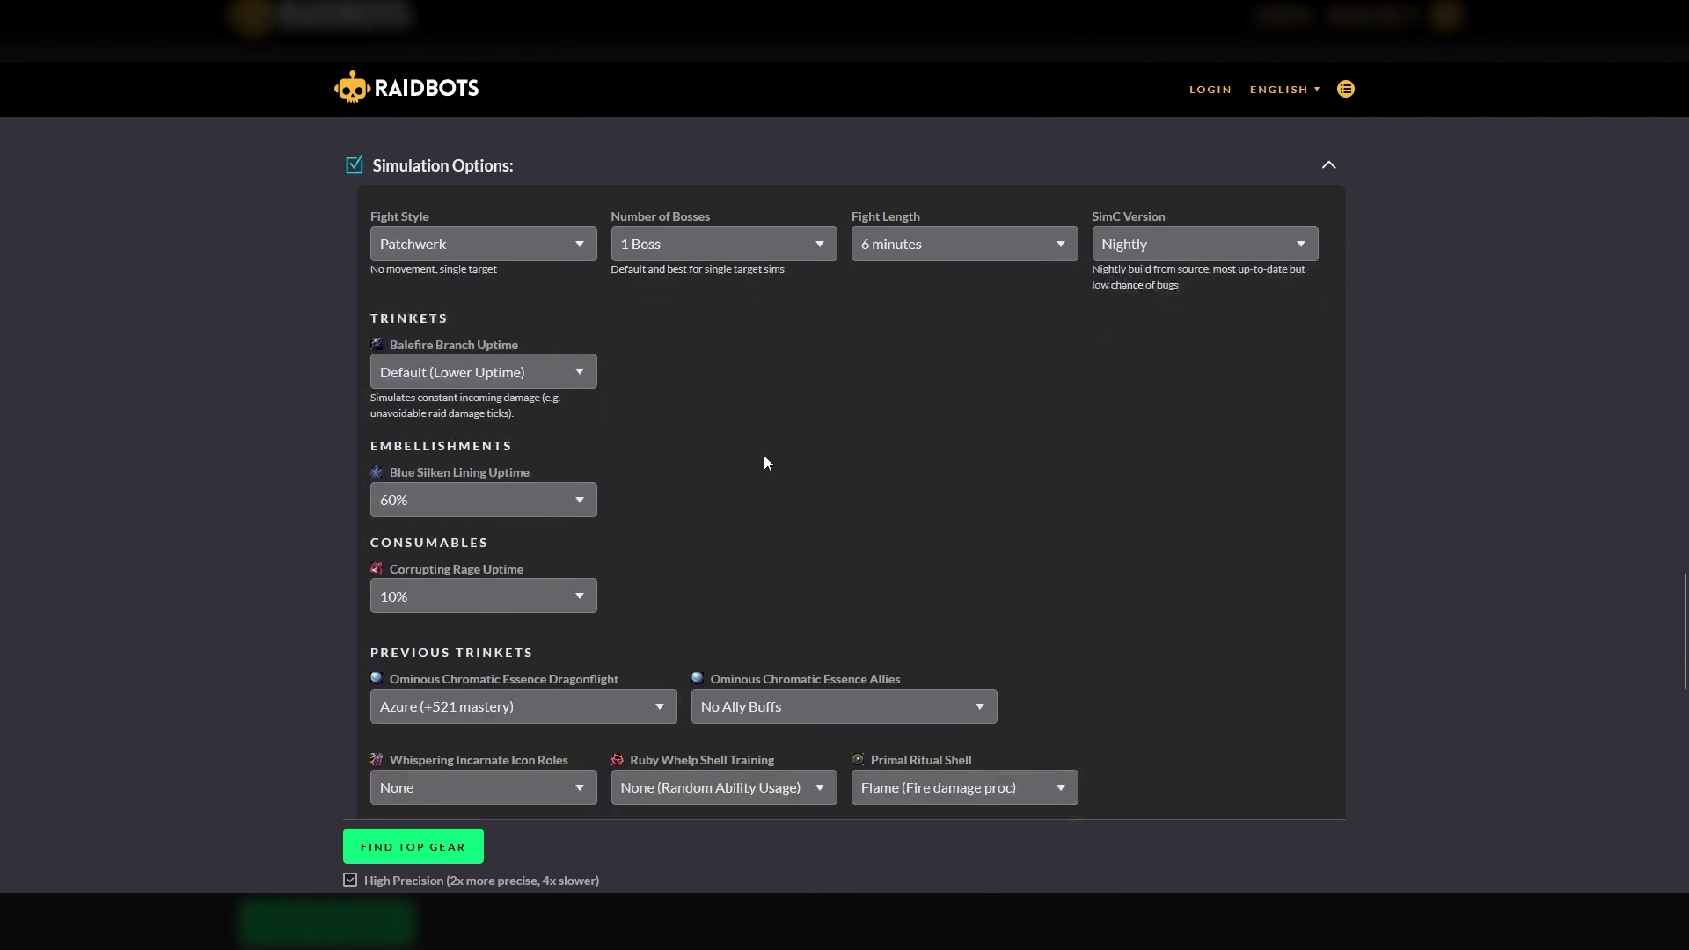
{"action": "left_click", "coordinate": [546, 241]}
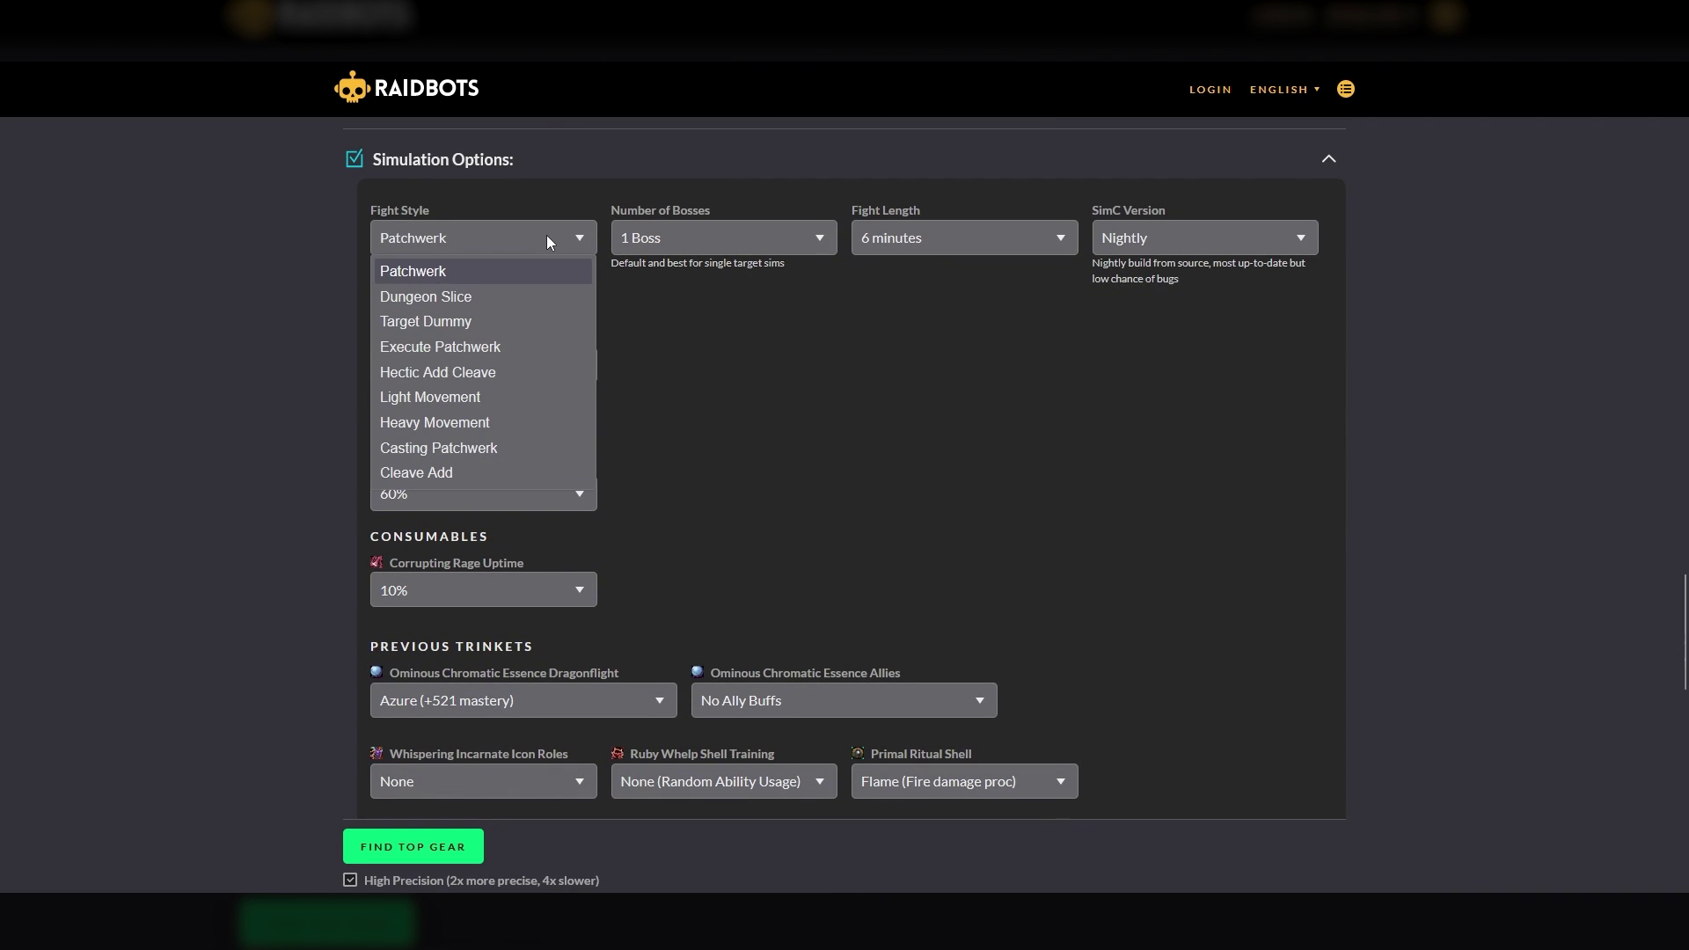
{"action": "left_click", "coordinate": [456, 303]}
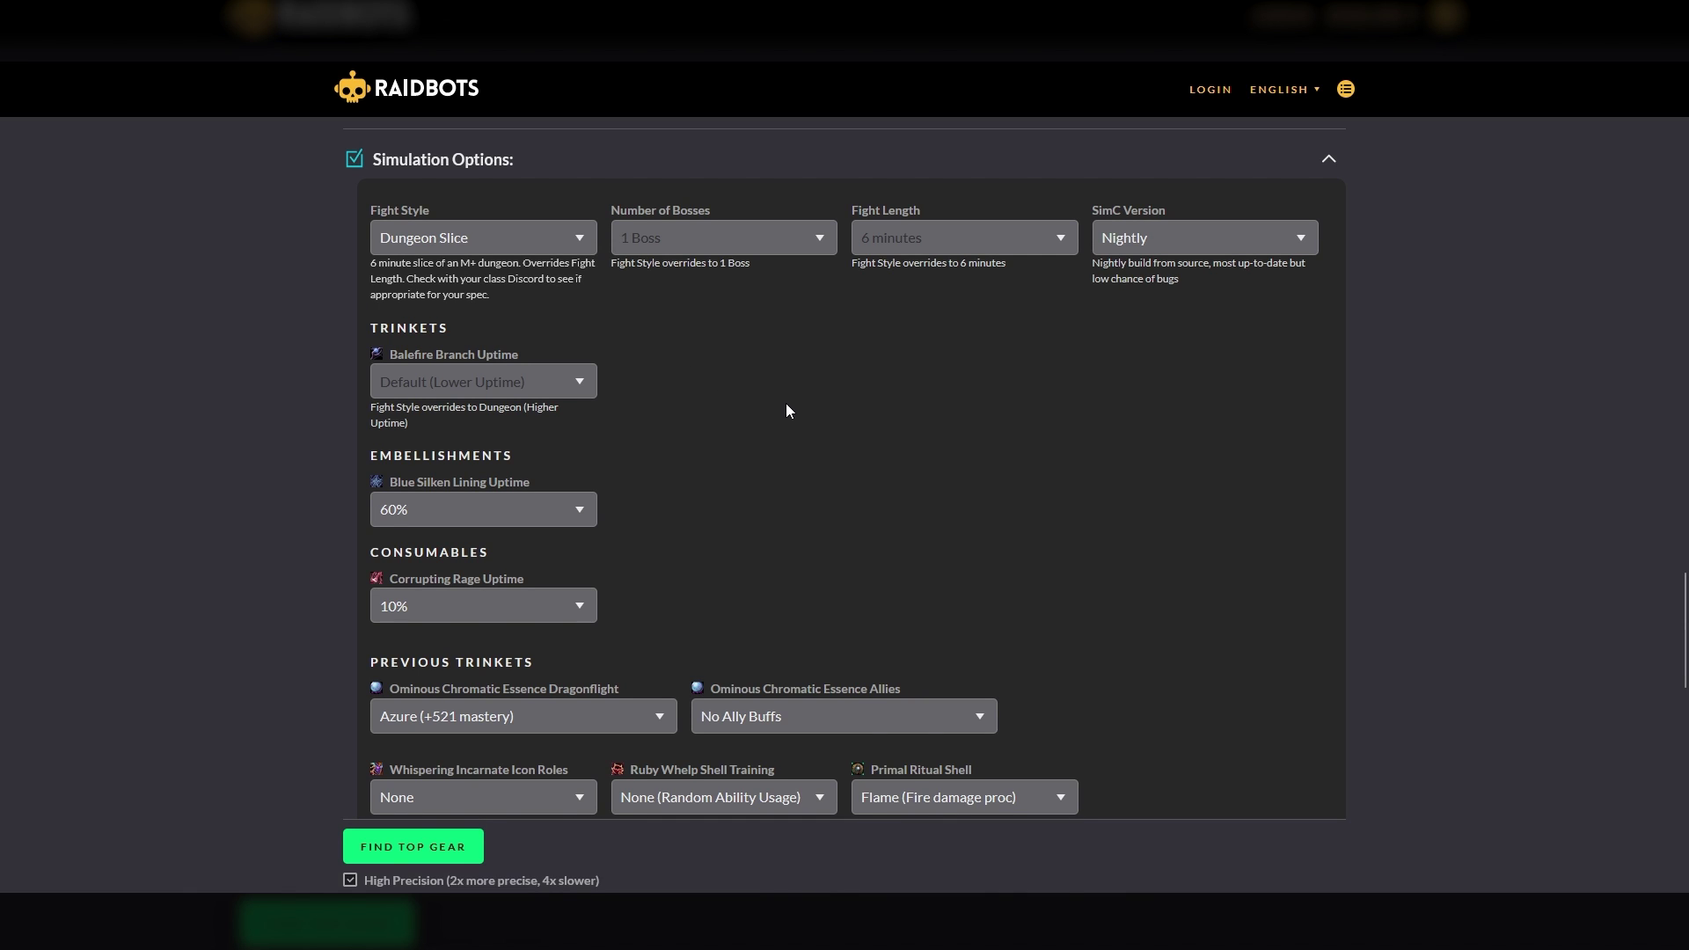
Step: Apply the Optimal Raid Buffs preset, excluding Windfury Totem and Bleeding, and start the Top Gear simulation
{"action": "scroll", "coordinate": [786, 409], "scroll_direction": "down", "scroll_amount": 2}
{"action": "scroll", "coordinate": [787, 409], "scroll_direction": "down", "scroll_amount": 2}
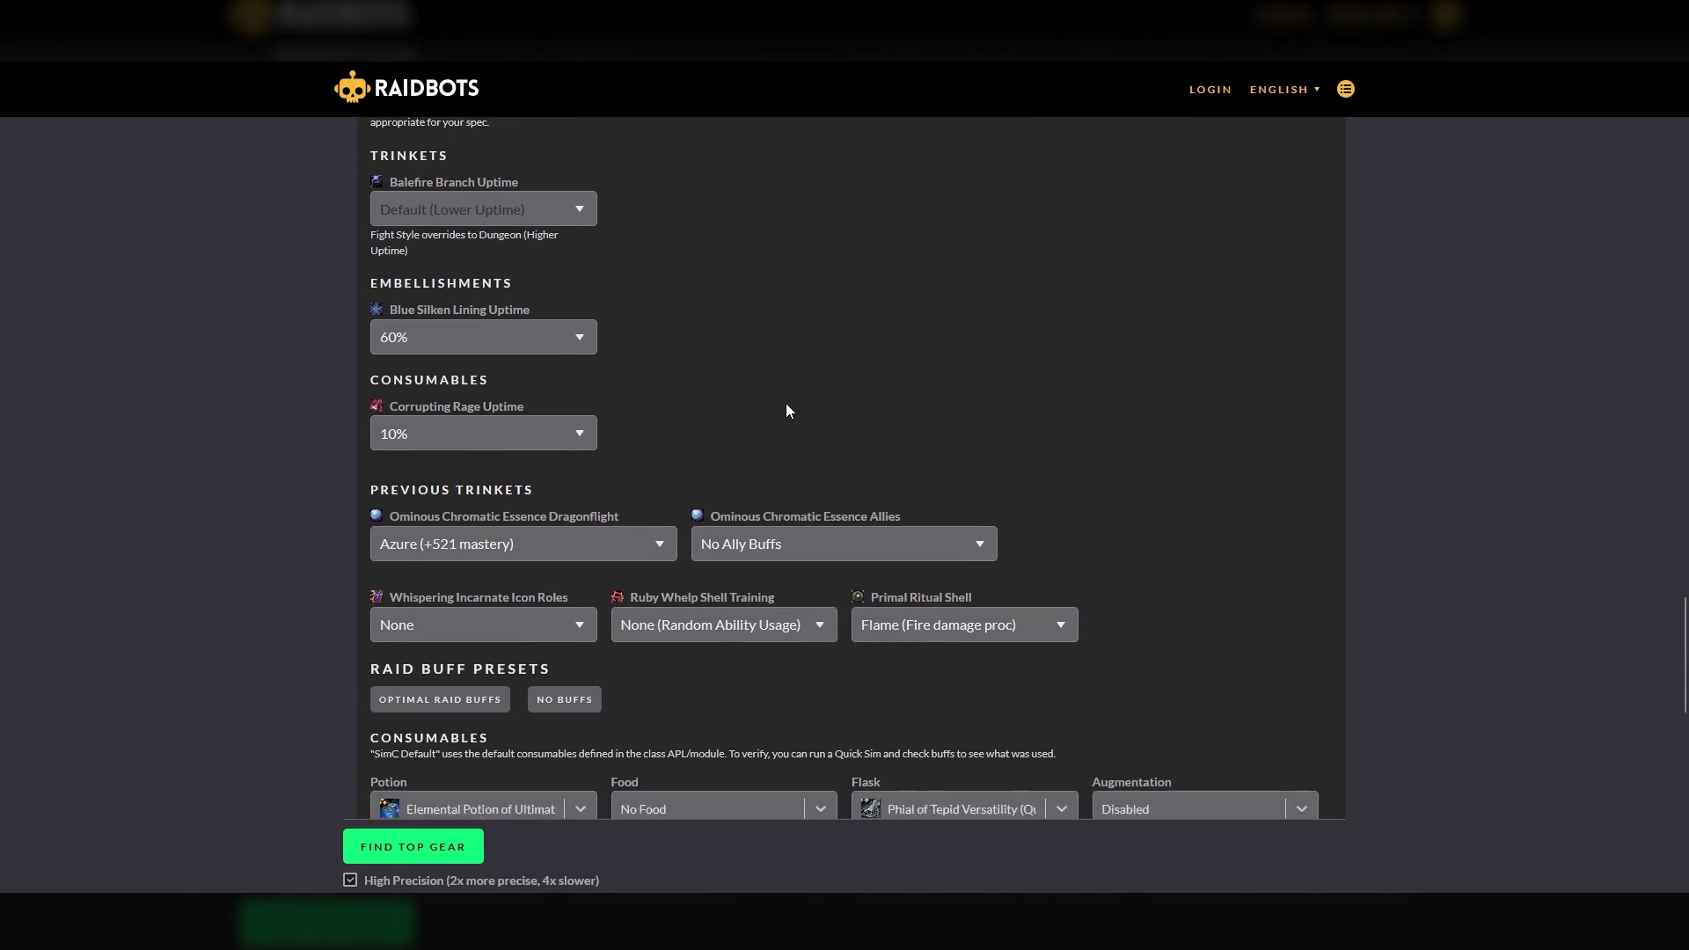
{"action": "scroll", "coordinate": [786, 410], "scroll_direction": "down", "scroll_amount": 2}
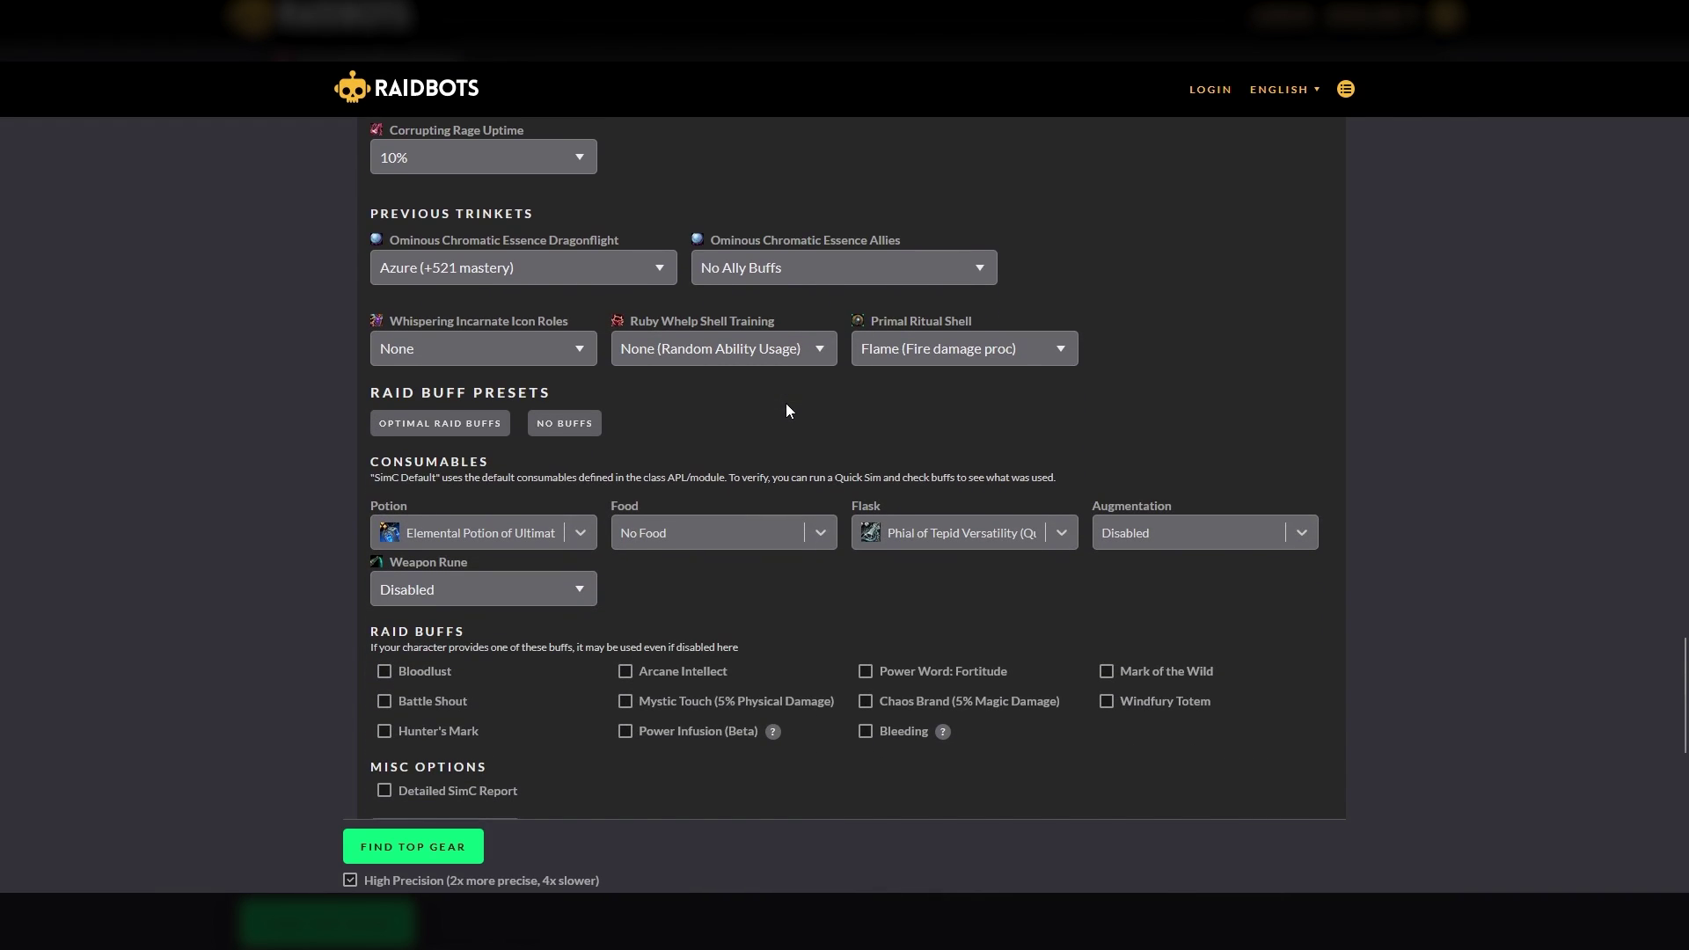
{"action": "scroll", "coordinate": [787, 410], "scroll_direction": "down", "scroll_amount": 2}
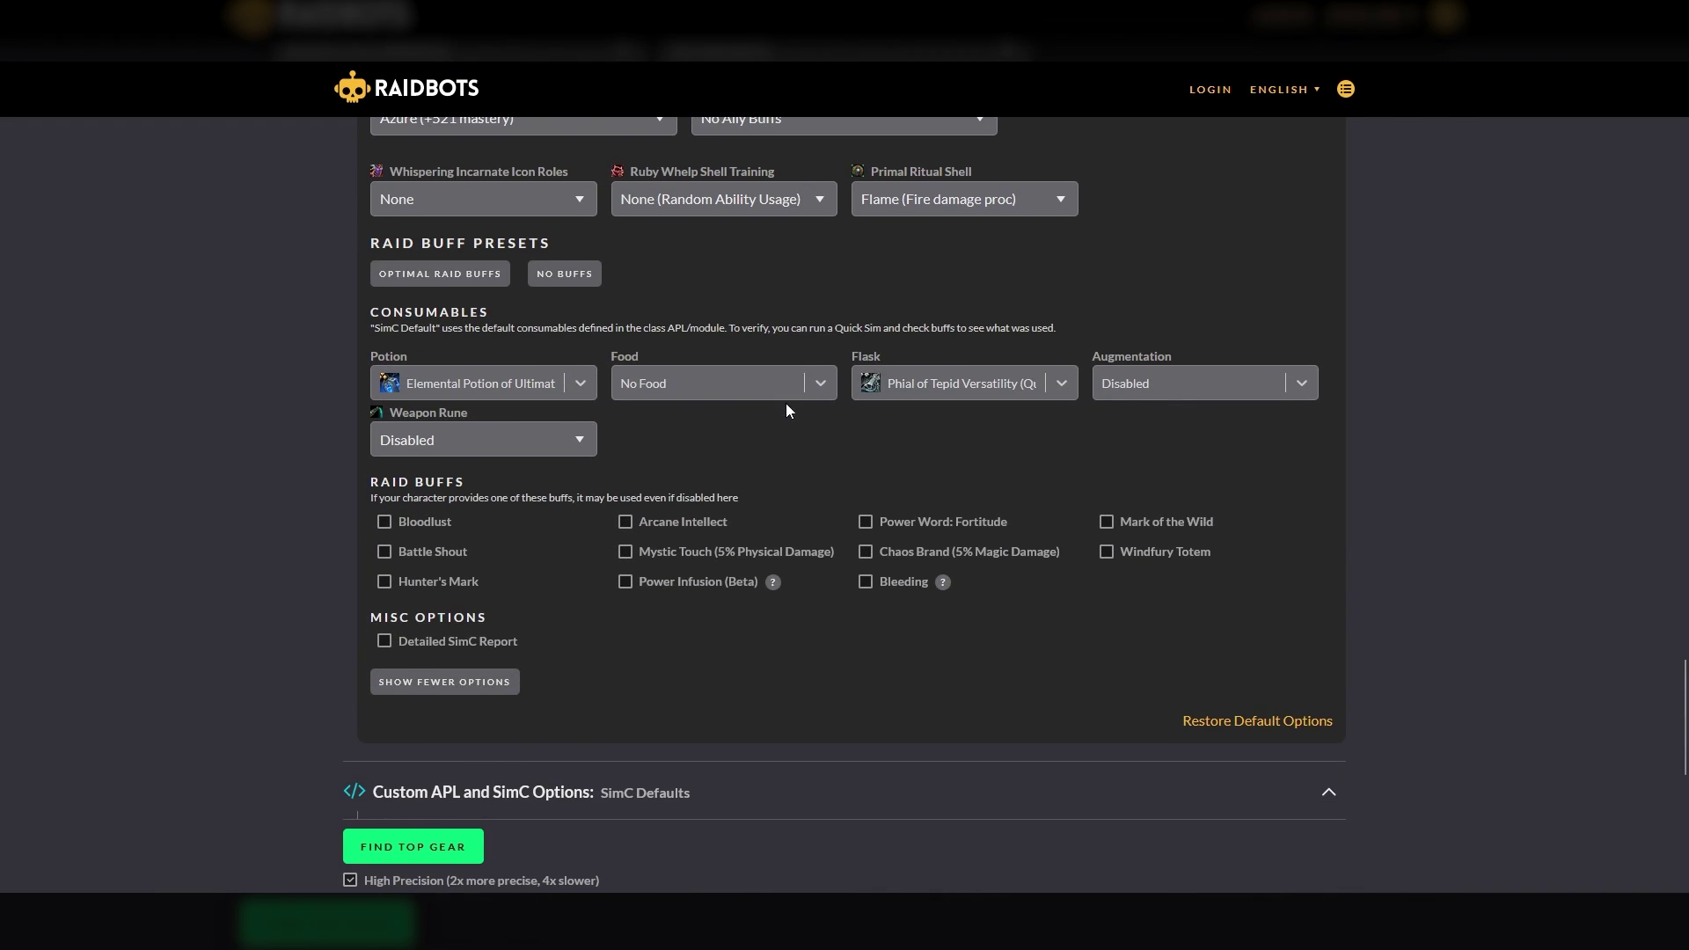
{"action": "left_click", "coordinate": [423, 280]}
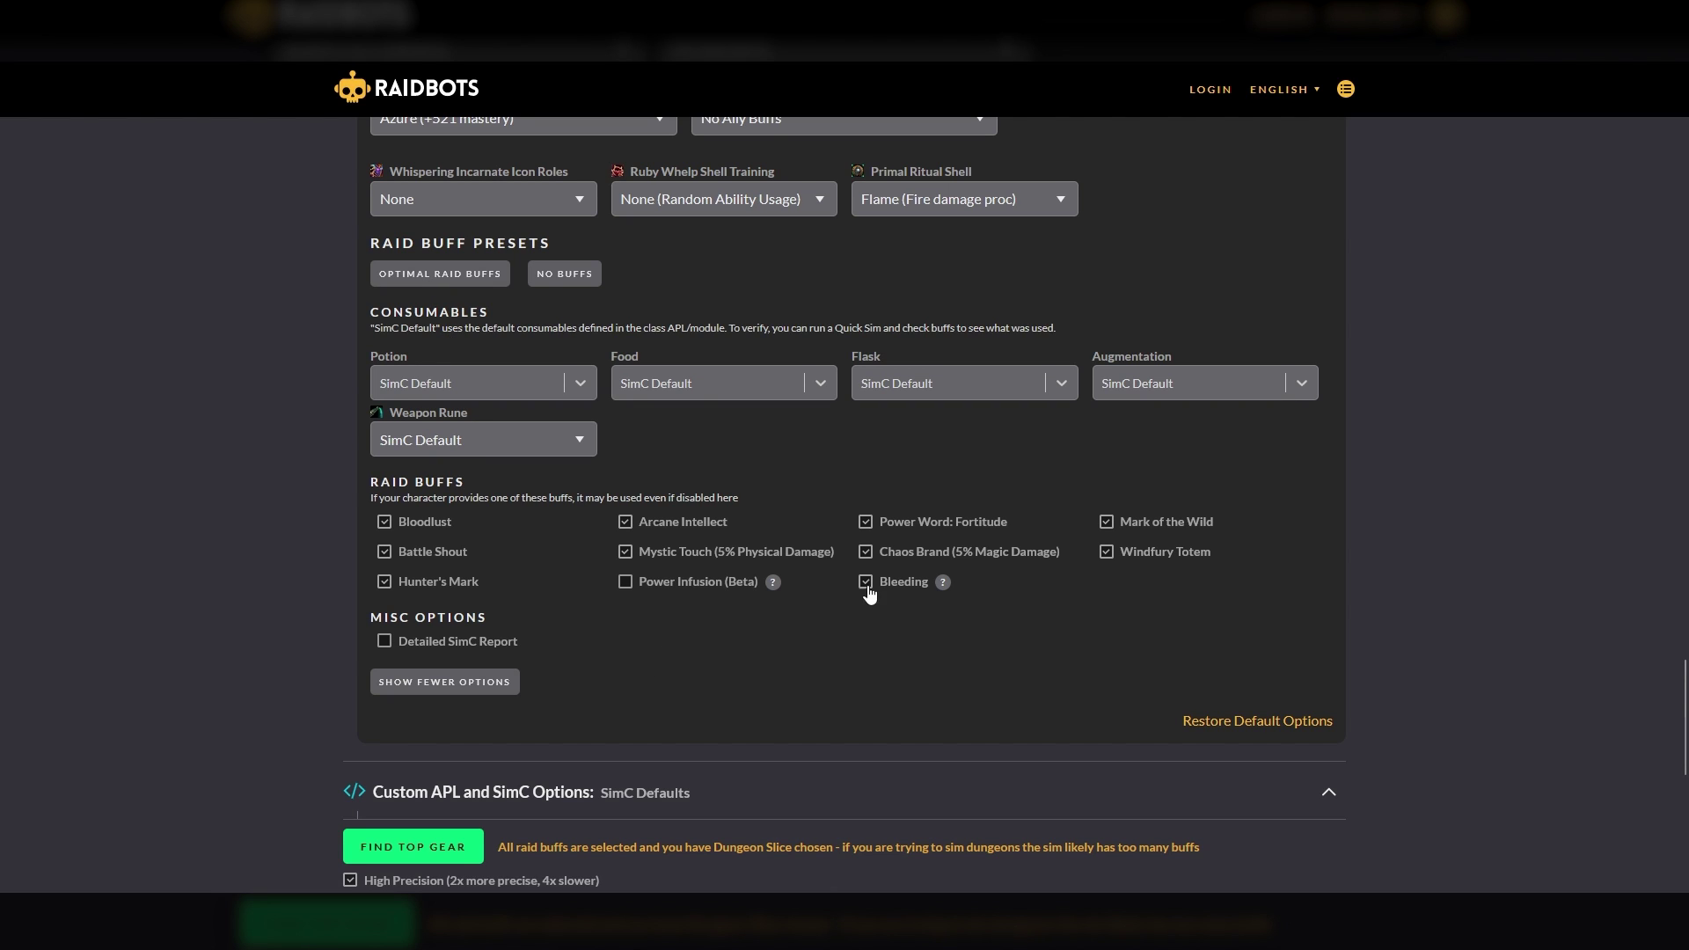
{"action": "left_click", "coordinate": [1110, 552]}
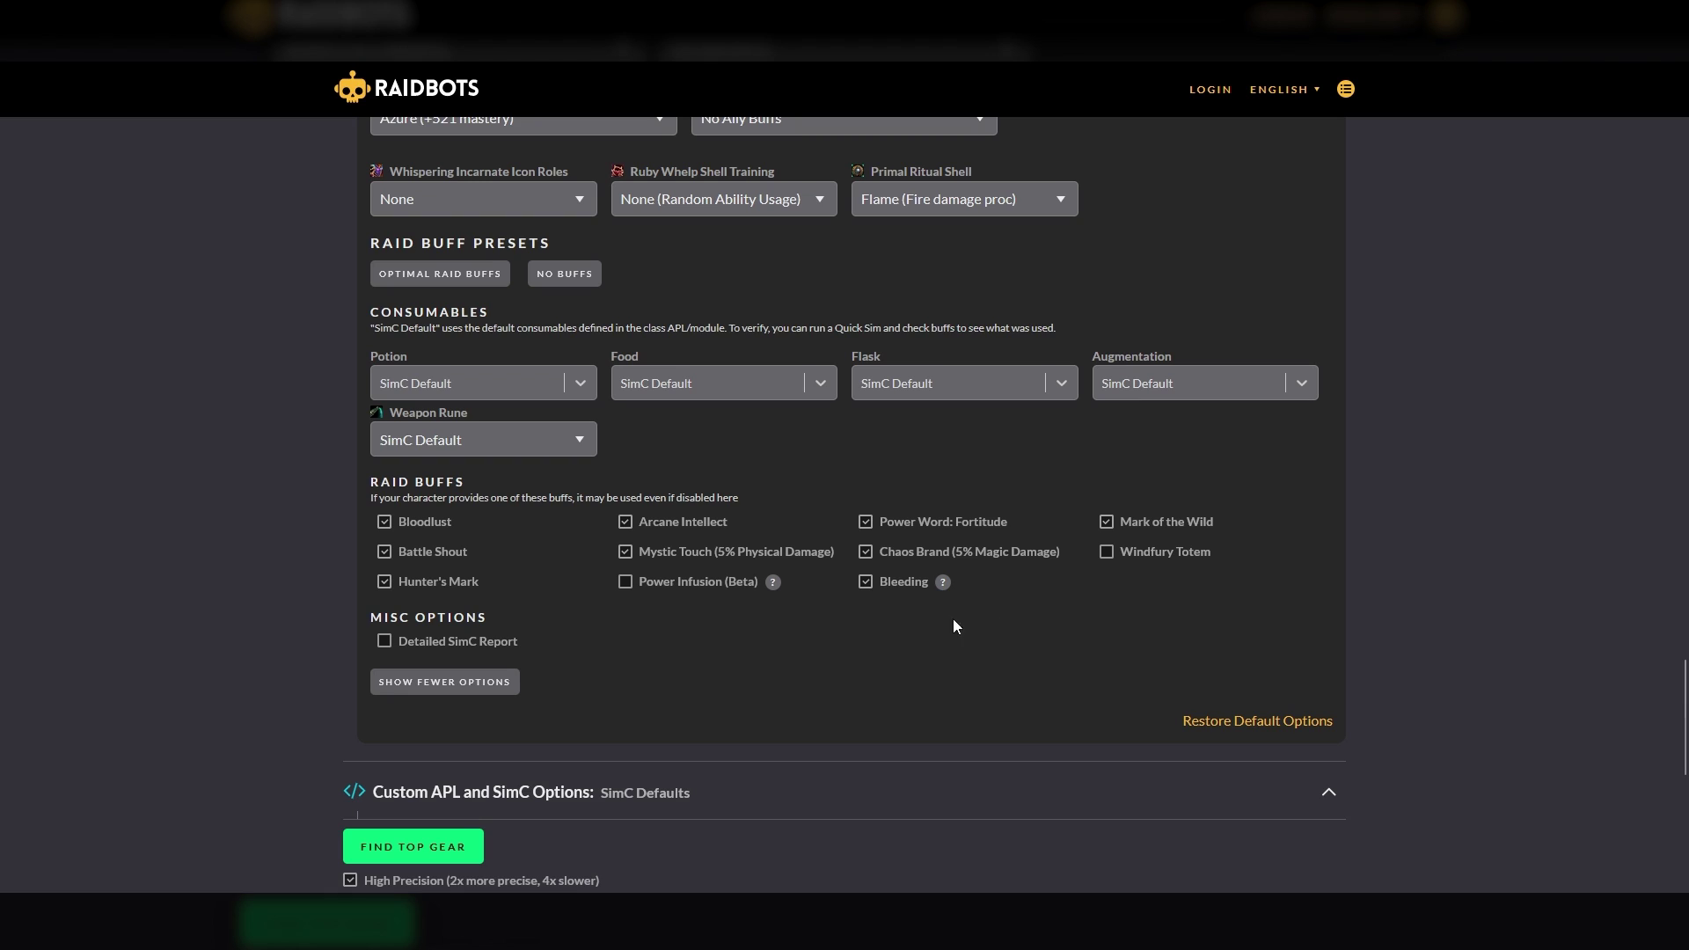
{"action": "left_click", "coordinate": [867, 584]}
{"action": "left_click", "coordinate": [436, 850]}
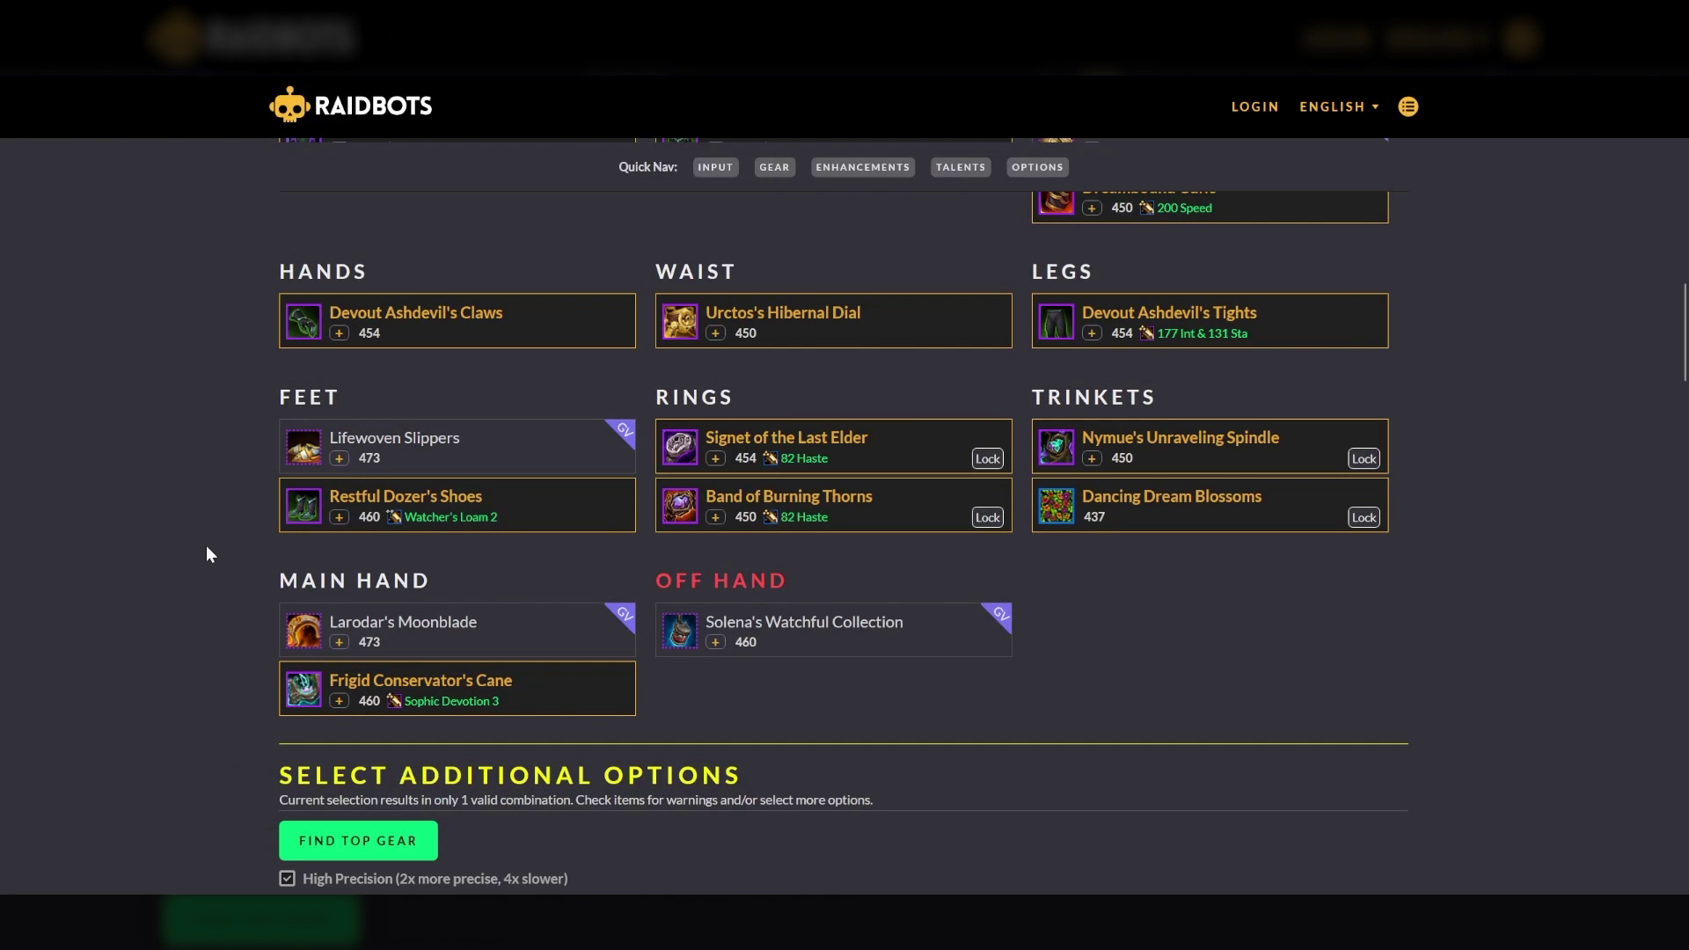
Step: Add copies of Lifewoven Slippers and Restful Dozer's Shoes, both upgraded to item level 476, to the feet comparison
{"action": "left_click", "coordinate": [339, 459]}
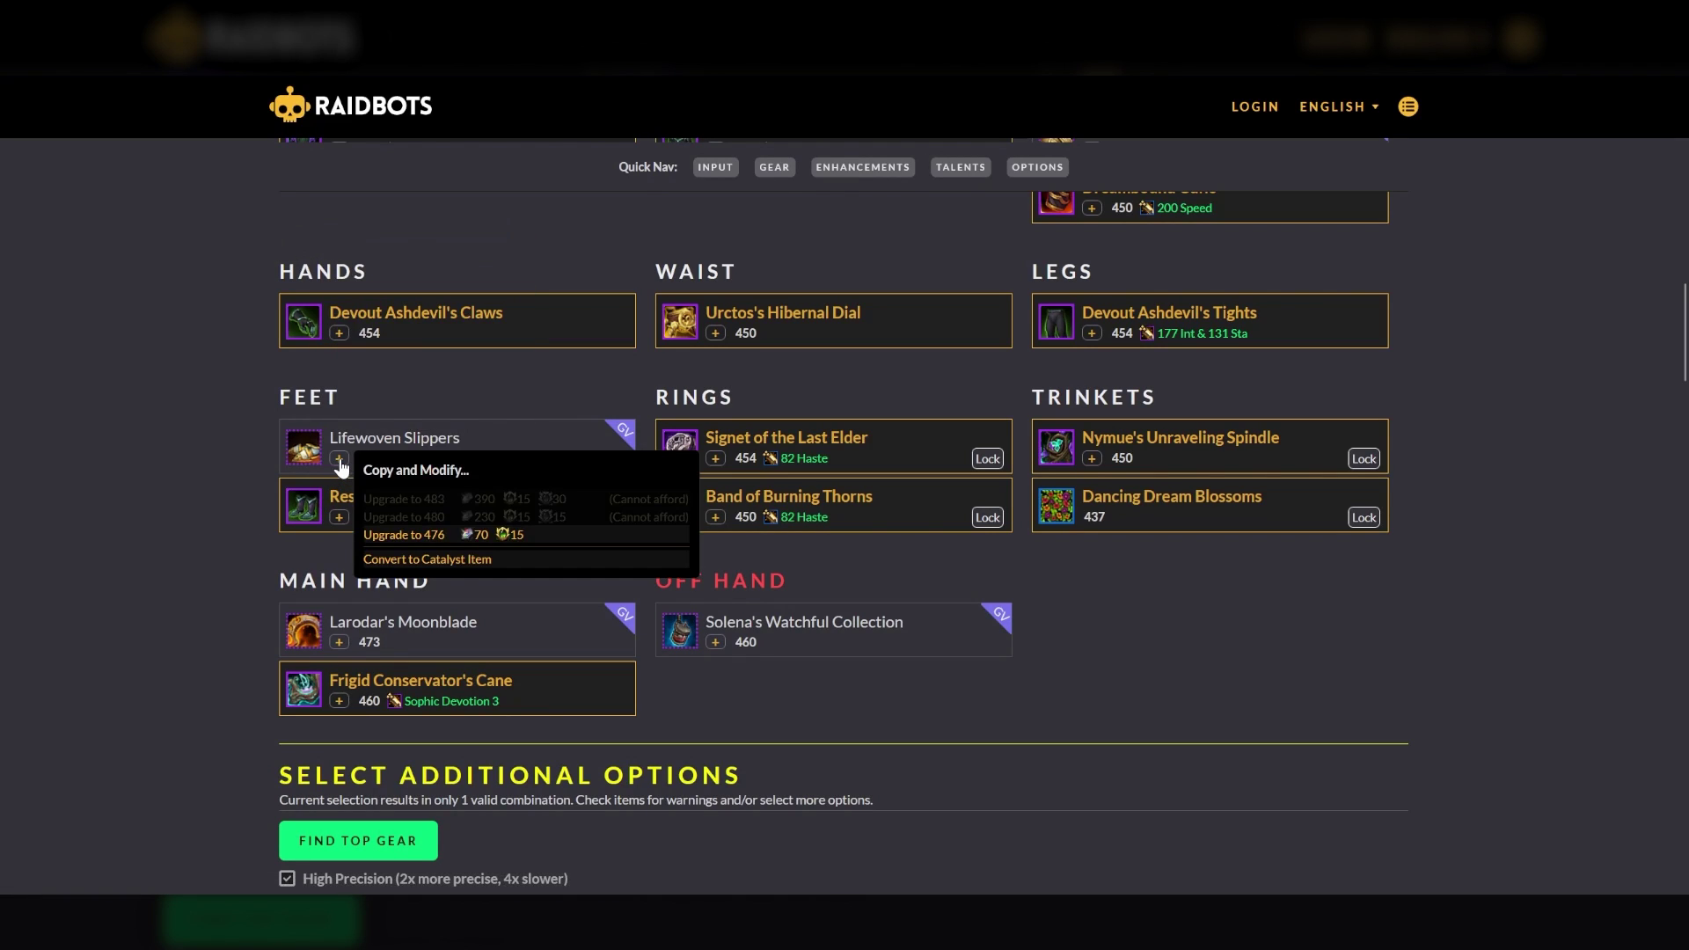
{"action": "left_click", "coordinate": [433, 537]}
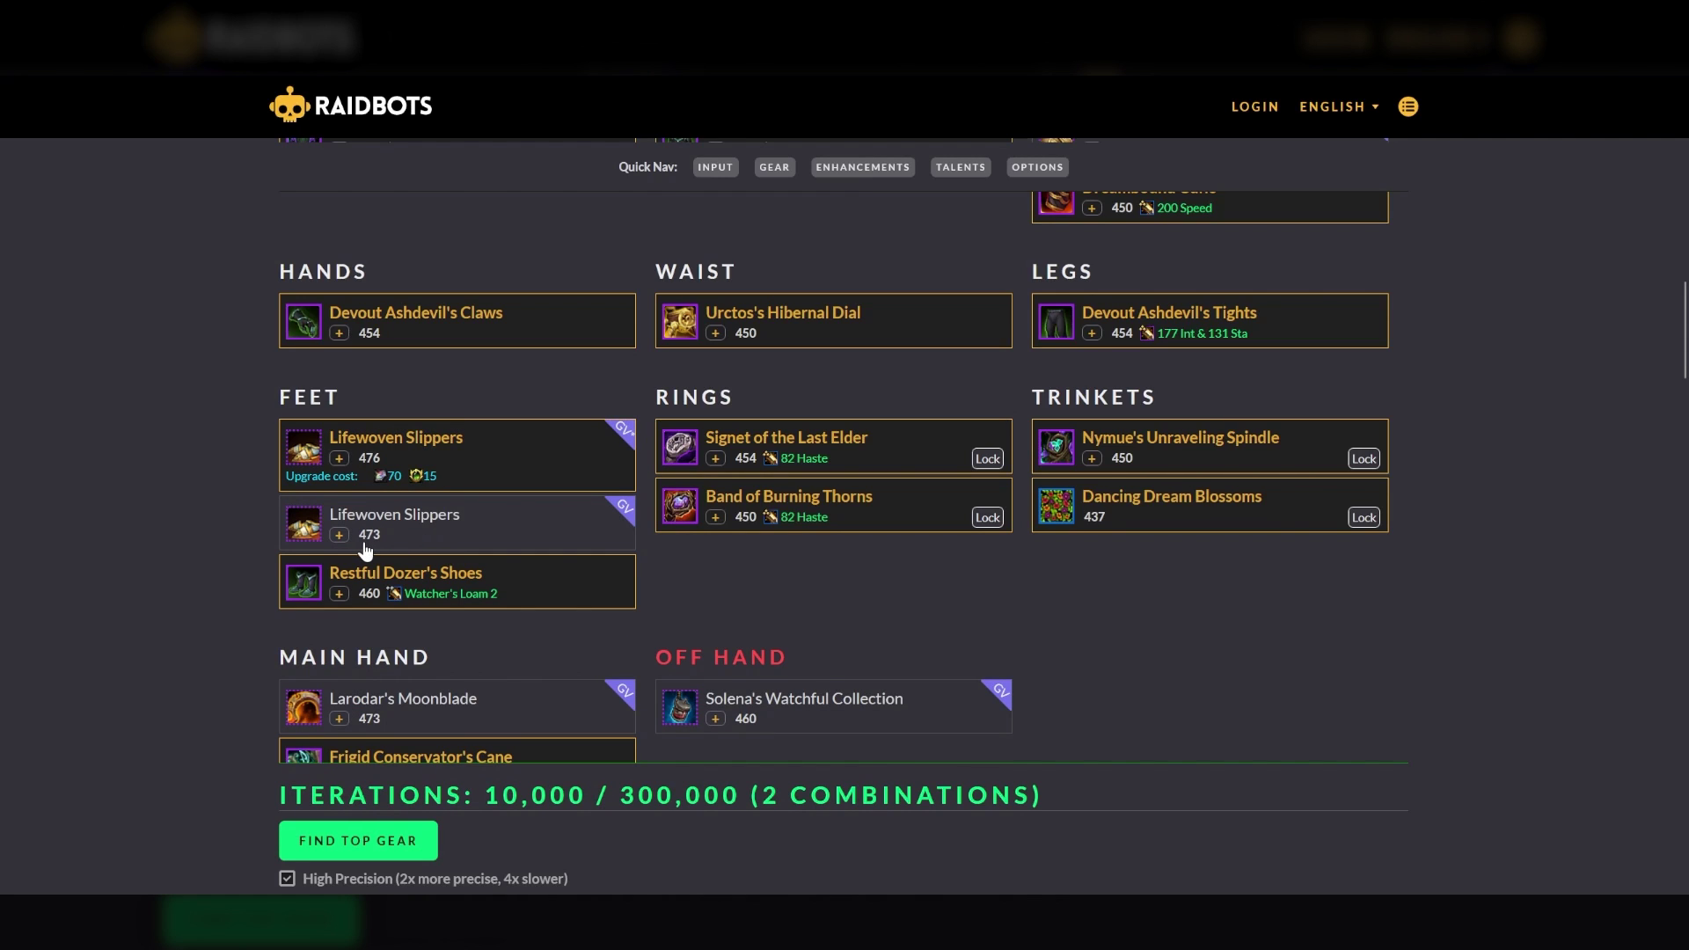
{"action": "left_click", "coordinate": [343, 597]}
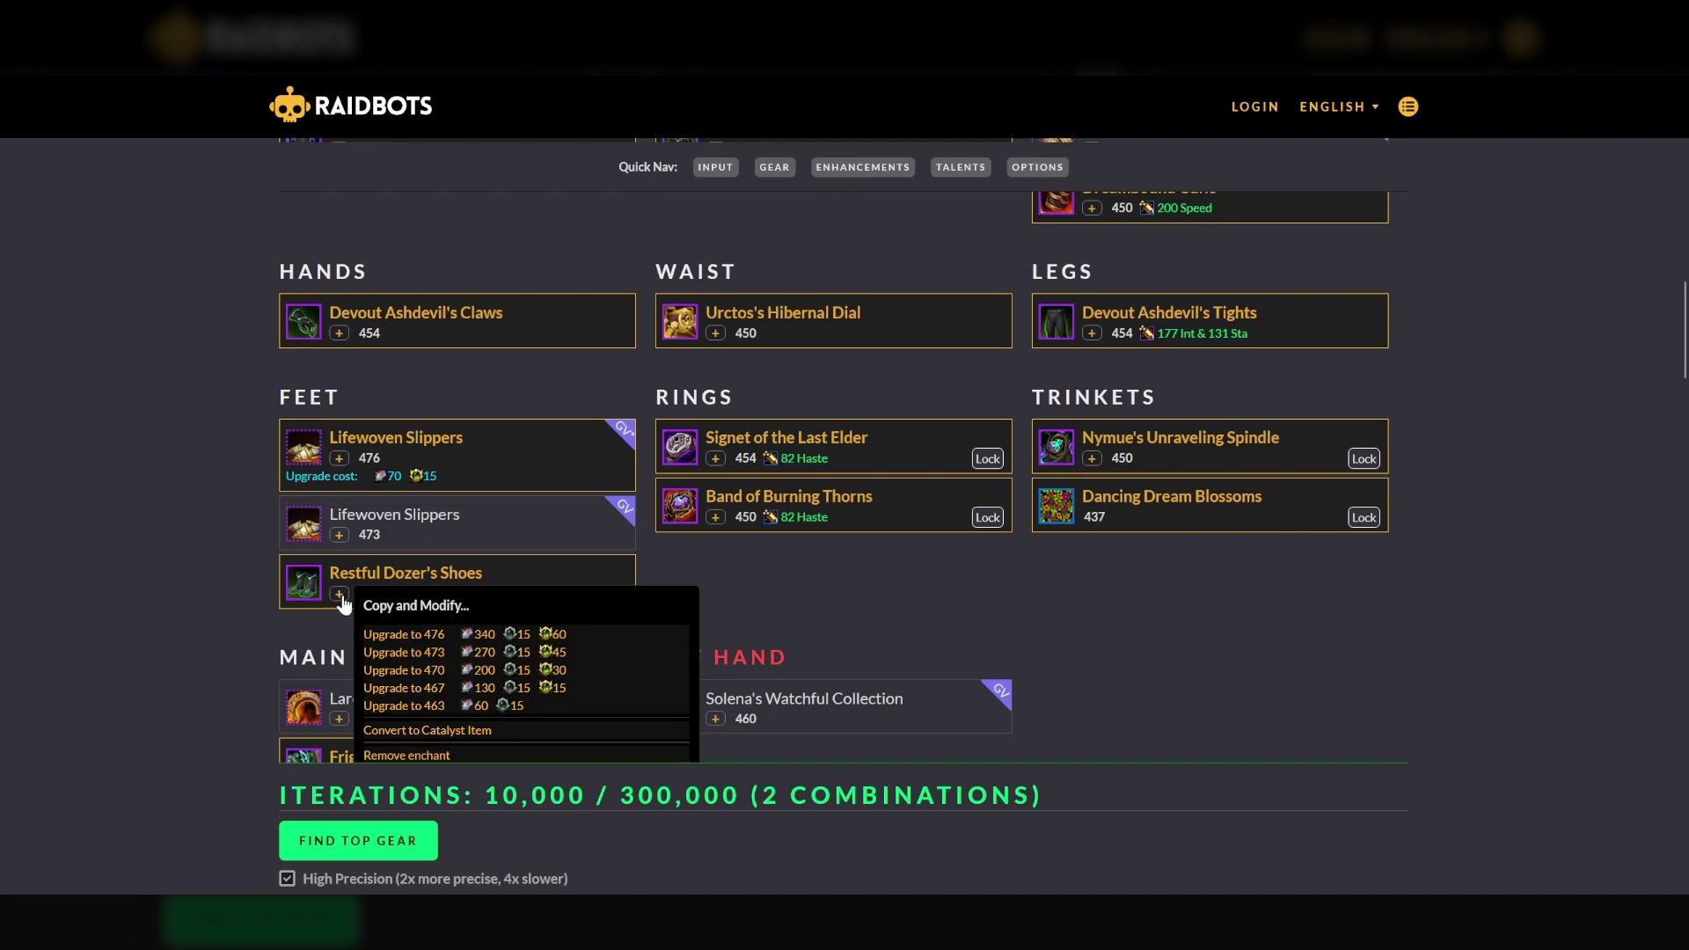
{"action": "left_click", "coordinate": [410, 635]}
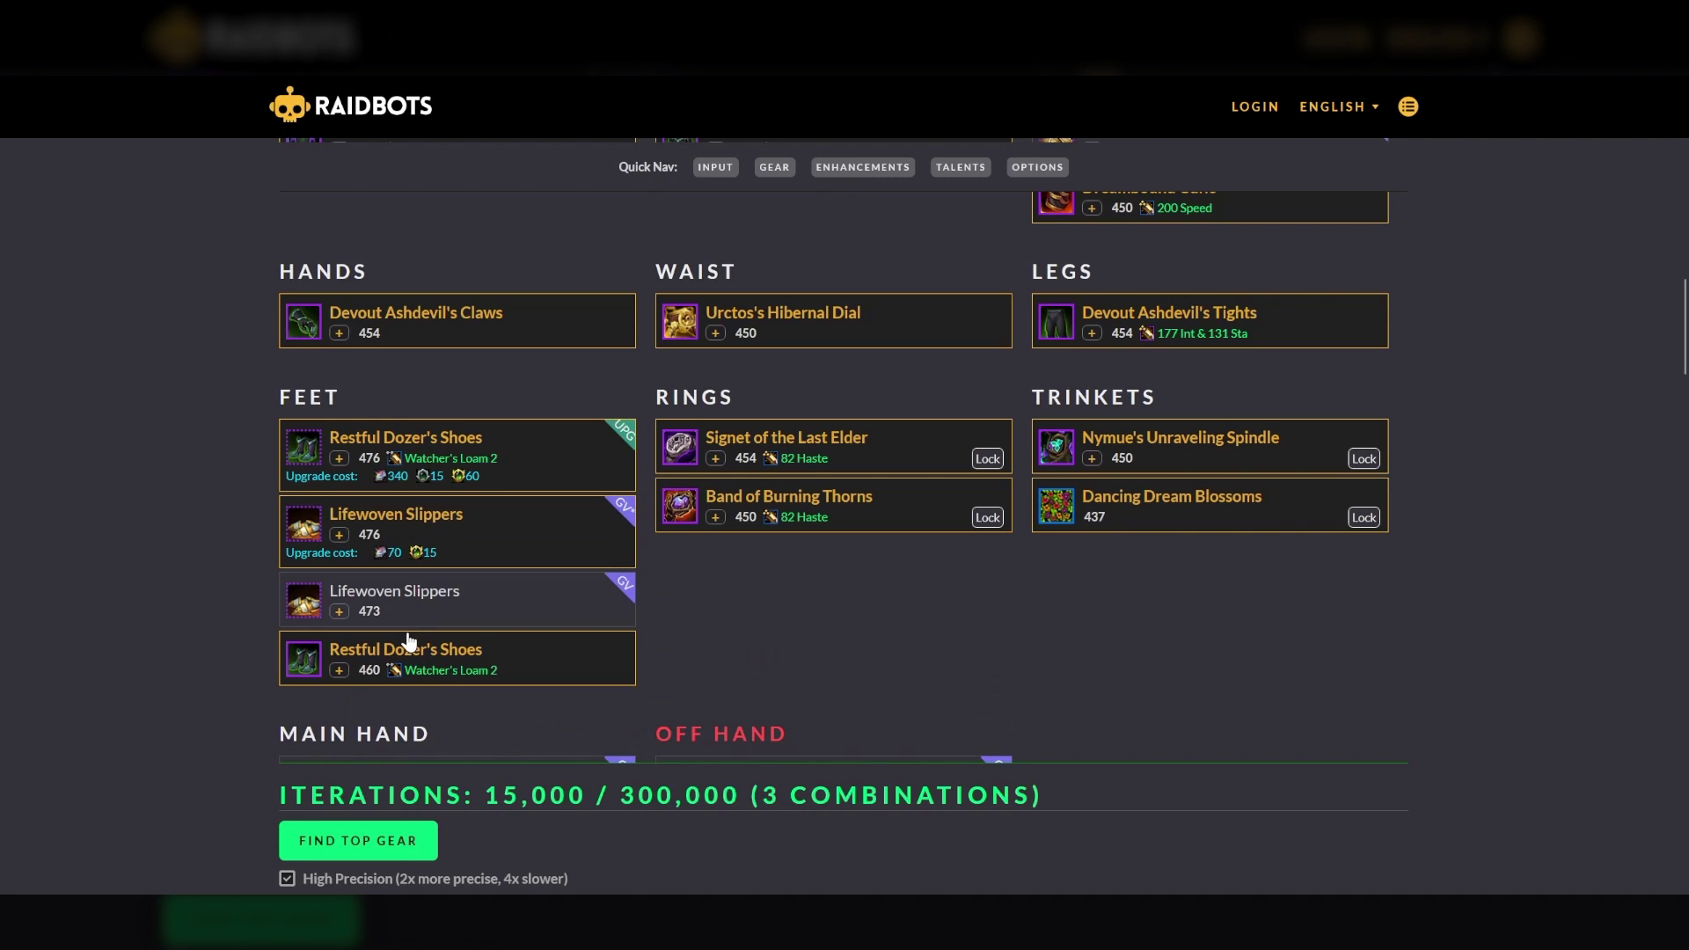